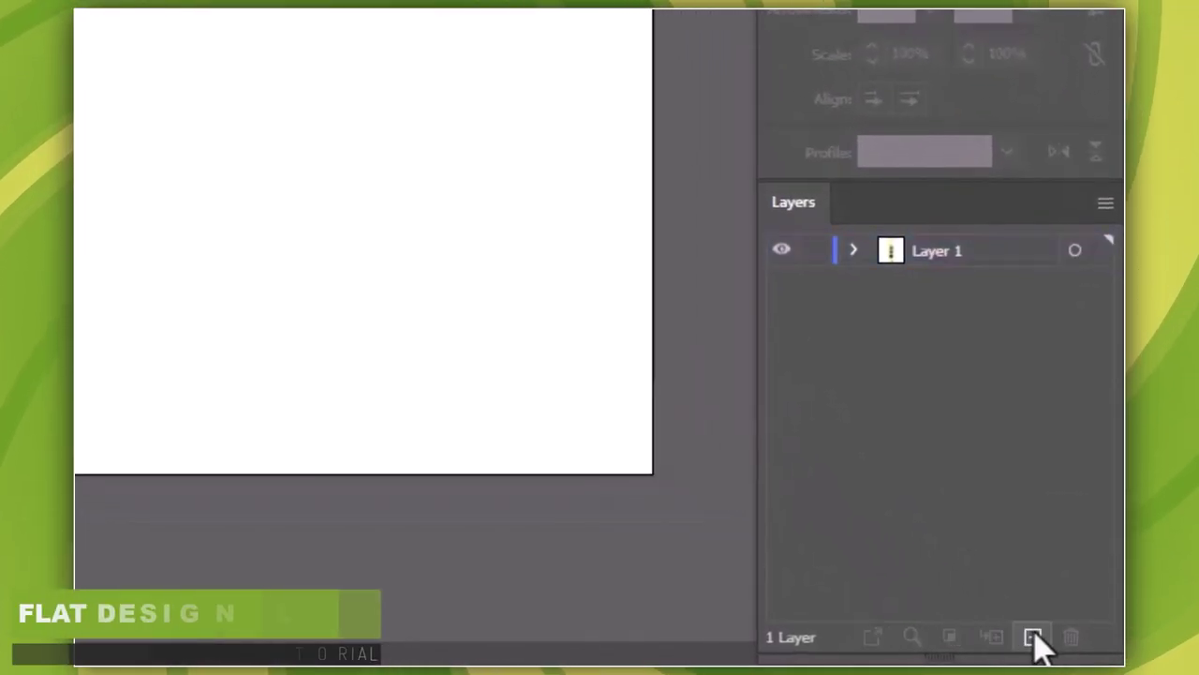
# Step: Create a new layer above Layer 1 and name it 'outline'
pyautogui.click(1032, 637)
pyautogui.doubleClick(947, 253)
pyautogui.write('o')
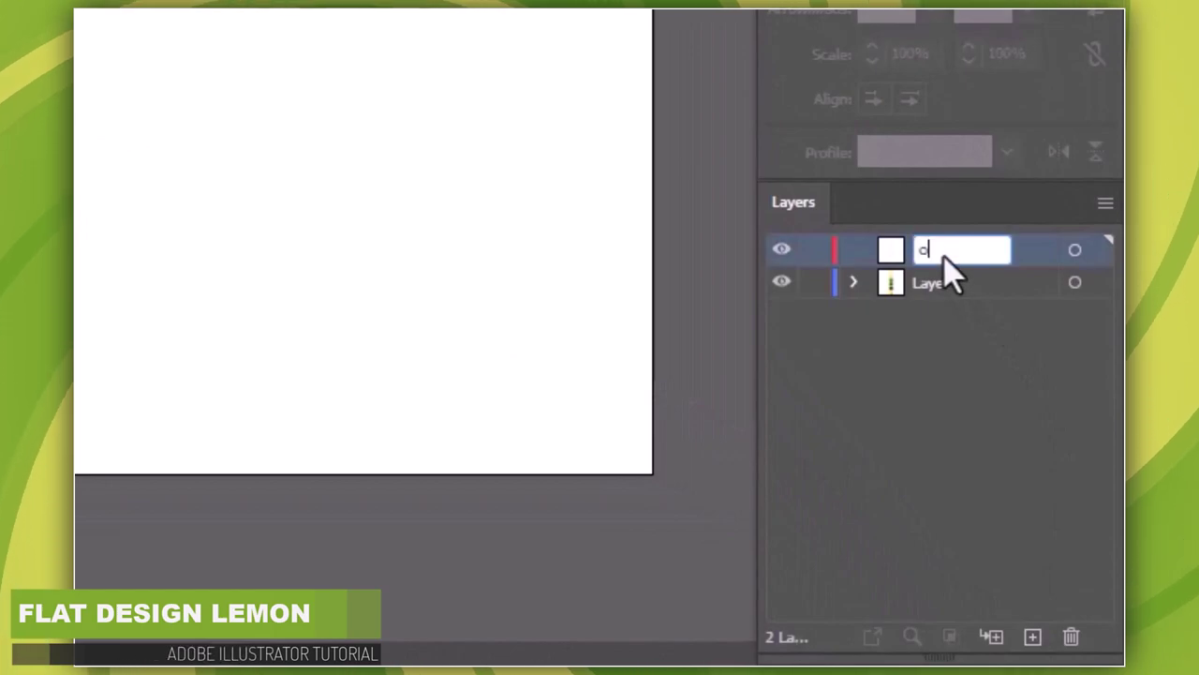
pyautogui.write('utline')
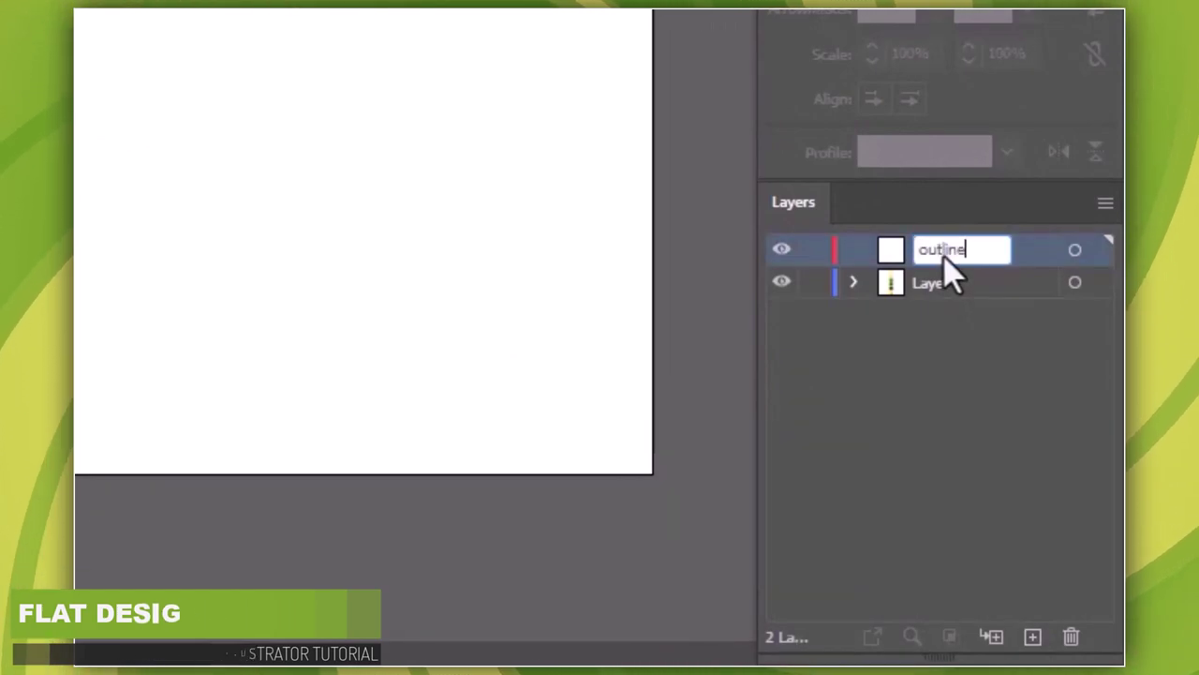
pyautogui.press('Return')
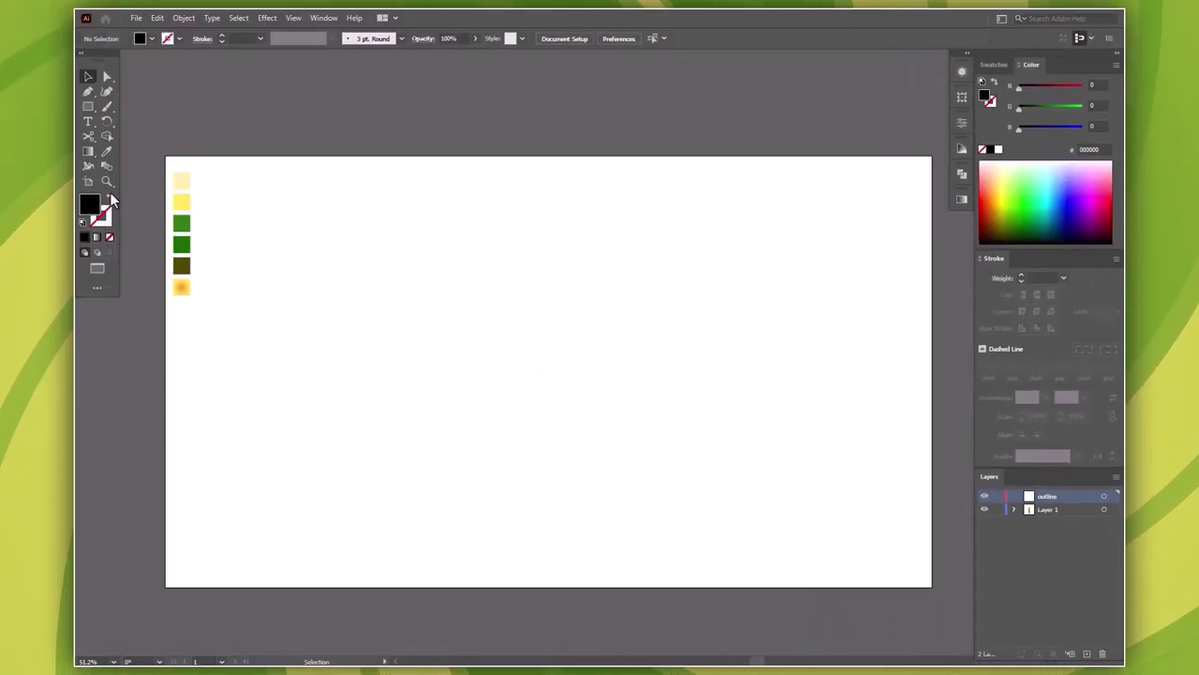
# Step: Draw outline-only ovals: a large lemon body and a small nub at its bottom
pyautogui.click(108, 196)
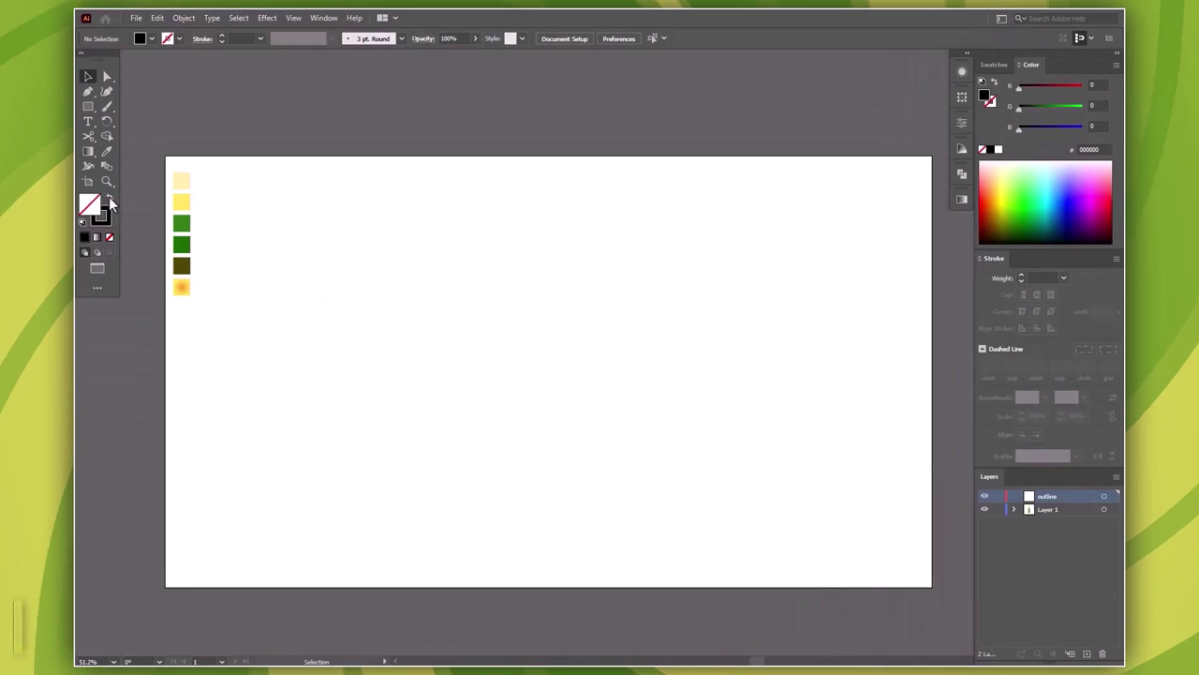
pyautogui.press('l')
pyautogui.moveTo(504, 288)
pyautogui.mouseDown()
pyautogui.moveTo(555, 396)
pyautogui.moveTo(656, 470)
pyautogui.mouseUp()
pyautogui.moveTo(569, 455); pyautogui.dragTo(597, 485)
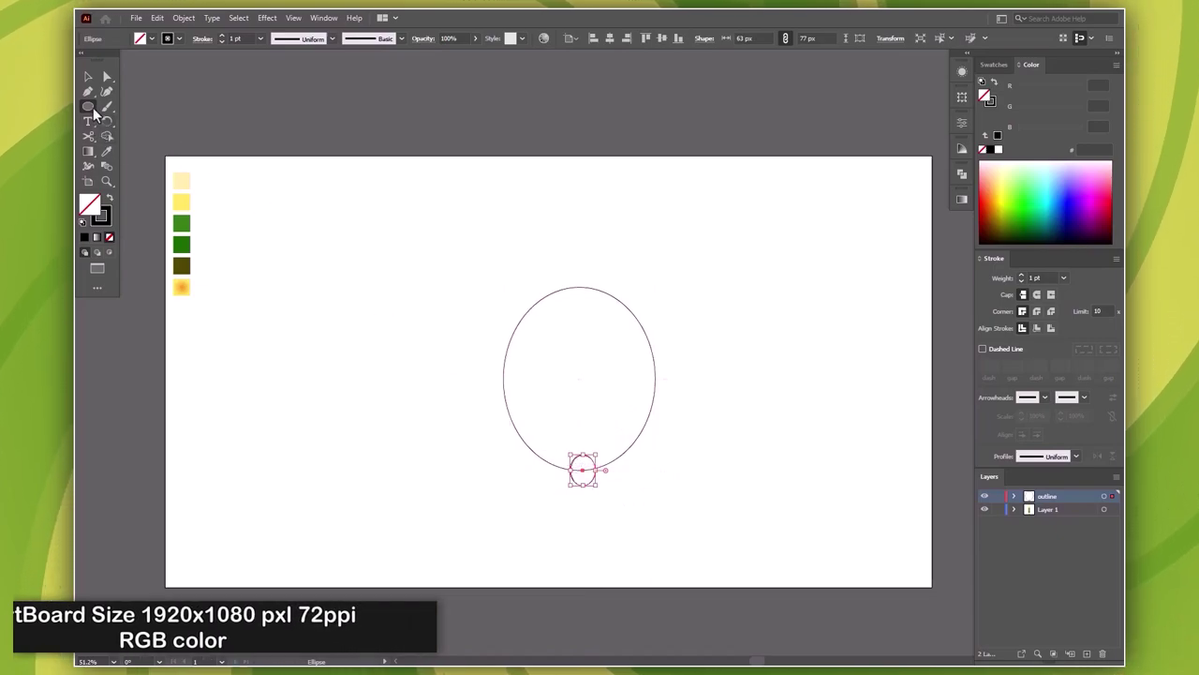
# Step: Add a five-sided polygon flattened and narrowed as the top cap, then select all three shapes
pyautogui.moveTo(92, 107); pyautogui.dragTo(141, 140)
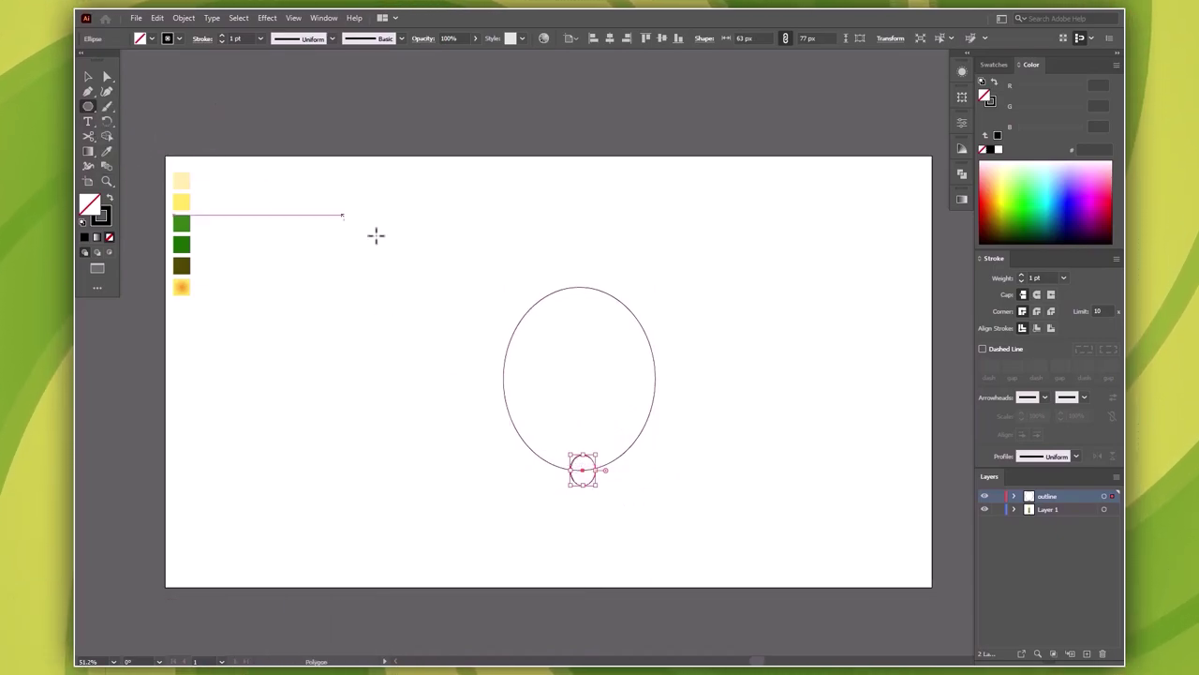
pyautogui.click(570, 267)
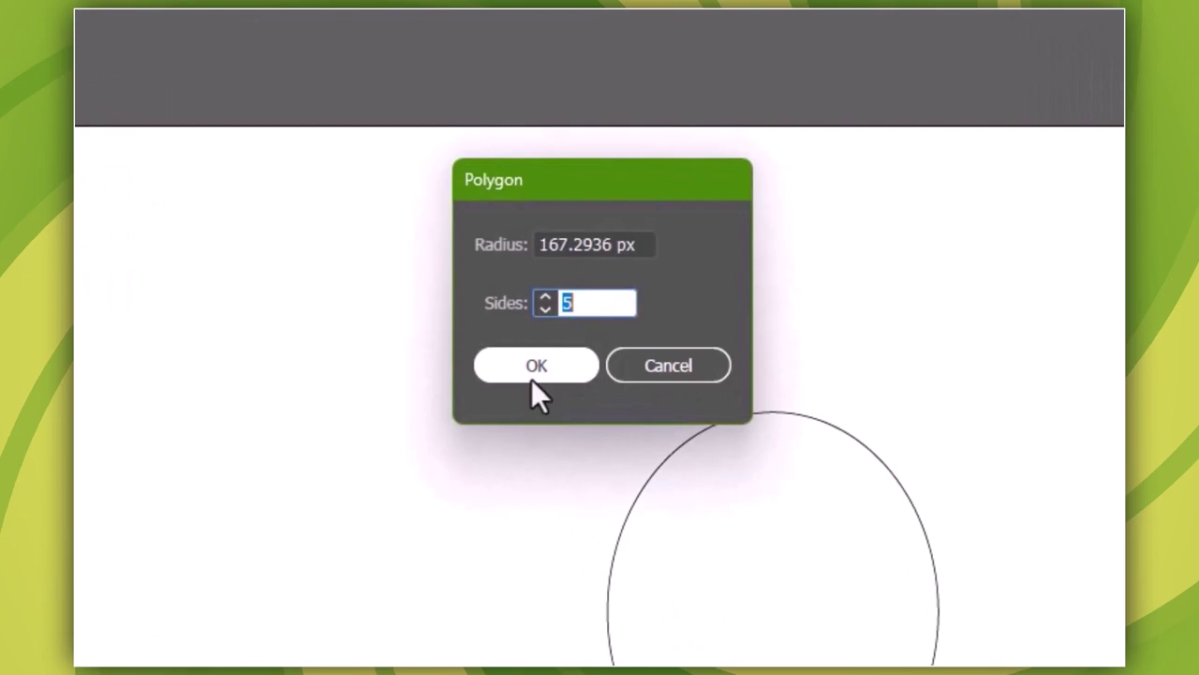
pyautogui.click(534, 376)
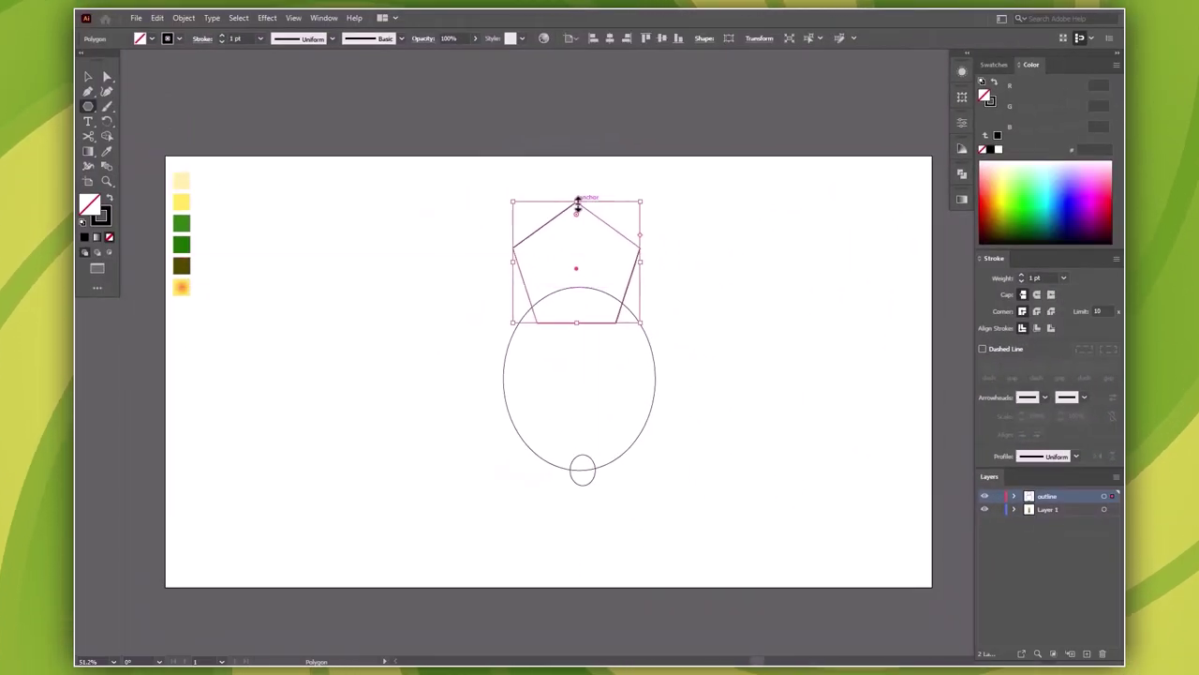
pyautogui.moveTo(578, 201)
pyautogui.mouseDown()
pyautogui.moveTo(577, 354)
pyautogui.moveTo(618, 344)
pyautogui.moveTo(580, 298)
pyautogui.mouseUp()
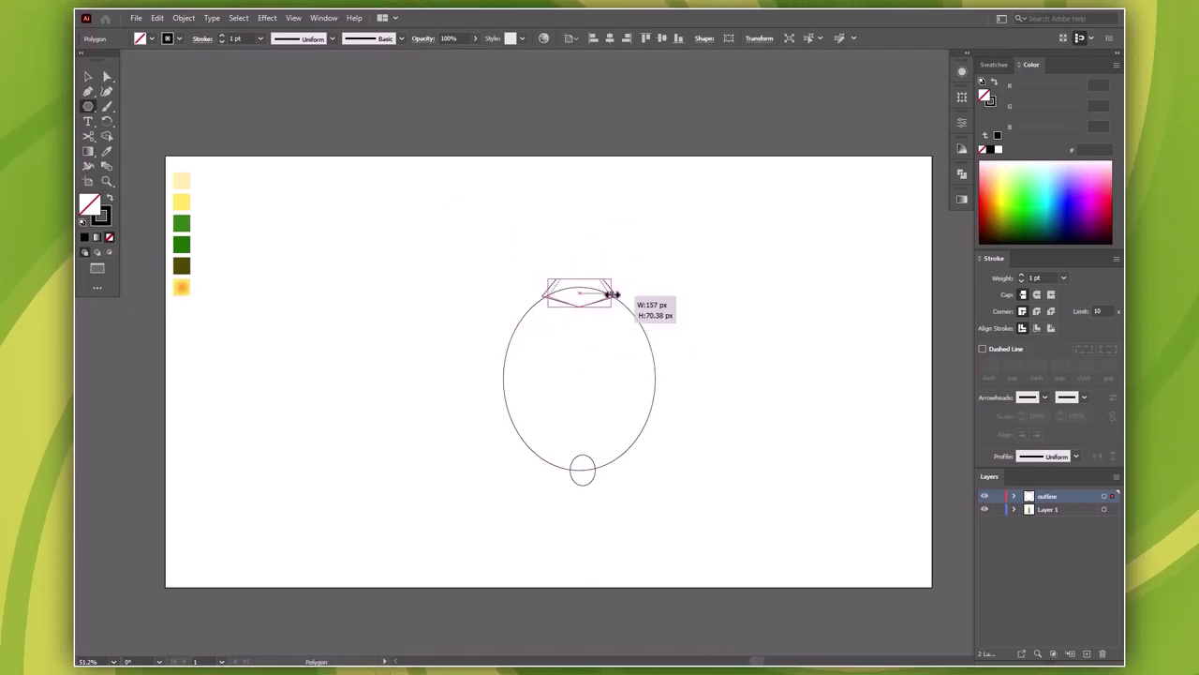
pyautogui.moveTo(619, 293); pyautogui.dragTo(610, 295)
pyautogui.press('v')
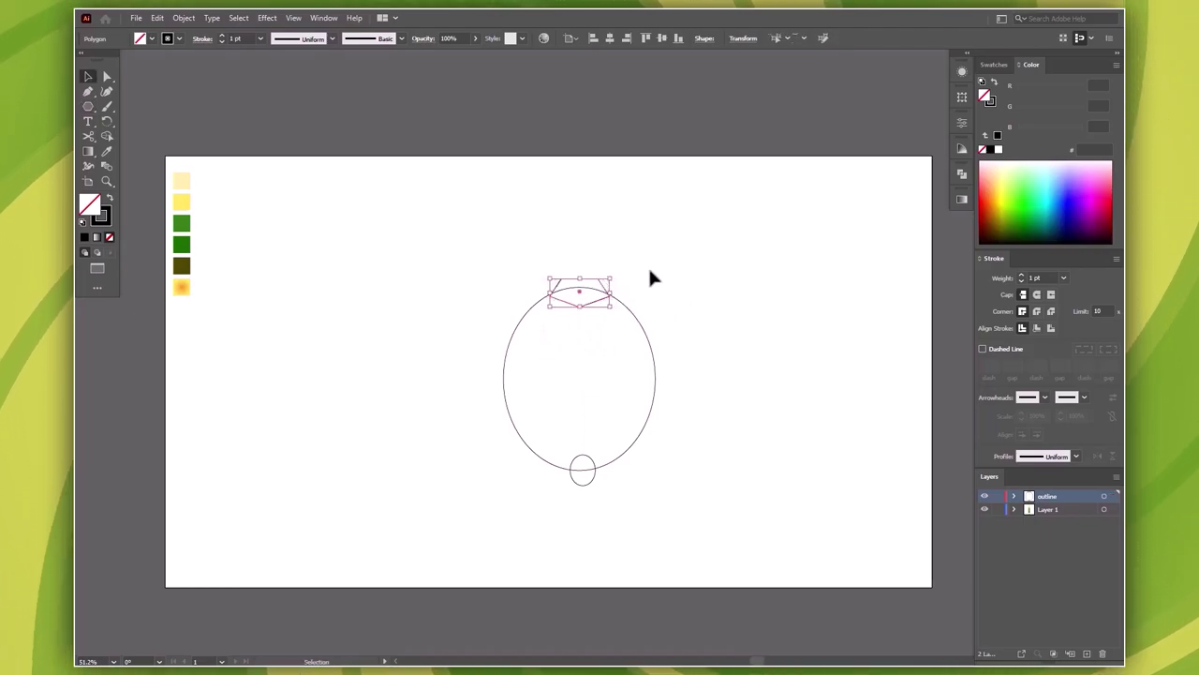
pyautogui.moveTo(514, 237); pyautogui.dragTo(687, 528)
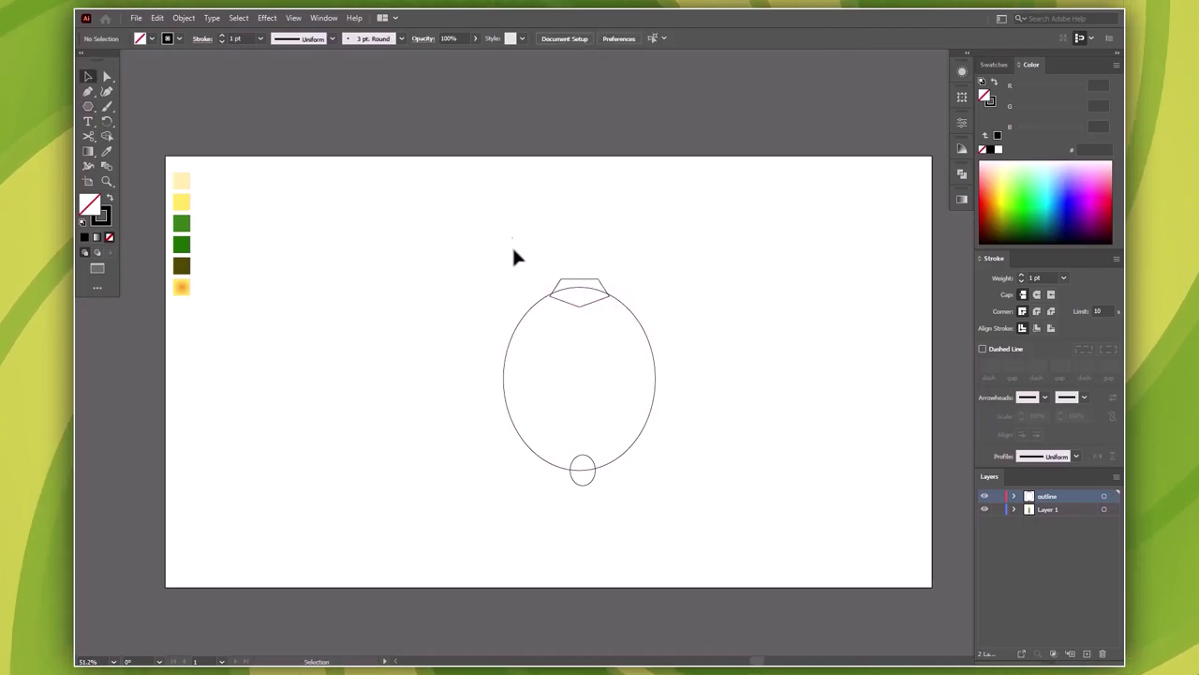
pyautogui.click(961, 180)
# Step: Unite the shapes and give the outline a 10 pt stroke with round caps
pyautogui.click(817, 202)
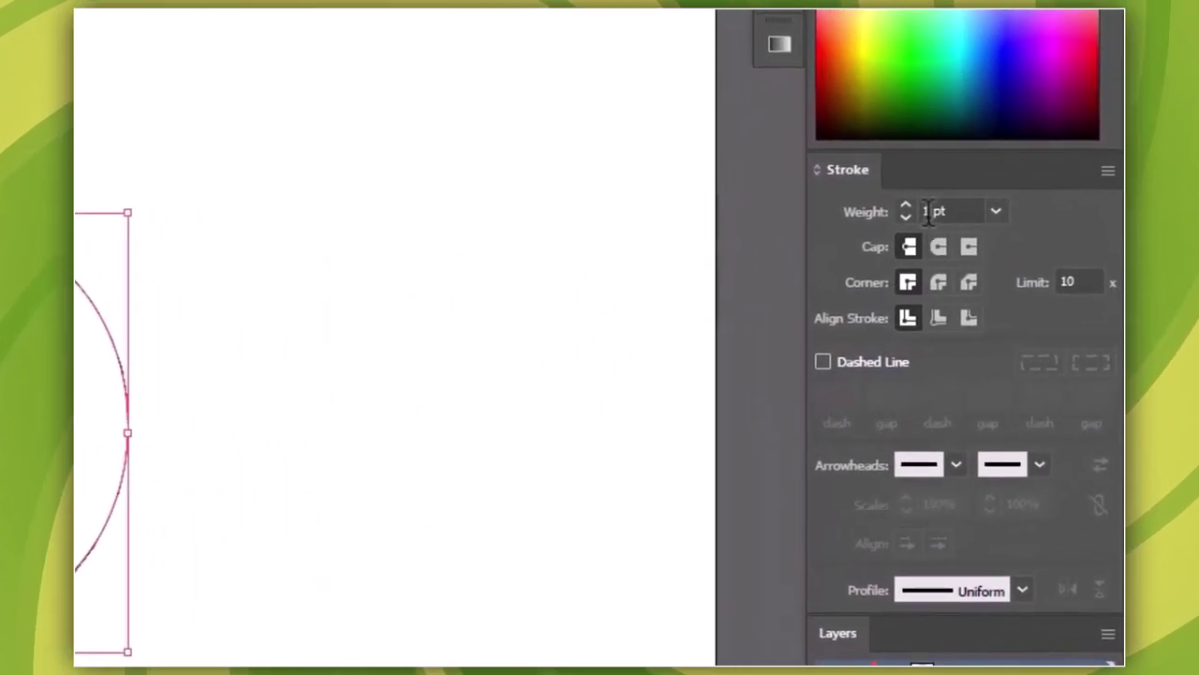
pyautogui.click(1033, 277)
pyautogui.click(931, 212)
pyautogui.write('10')
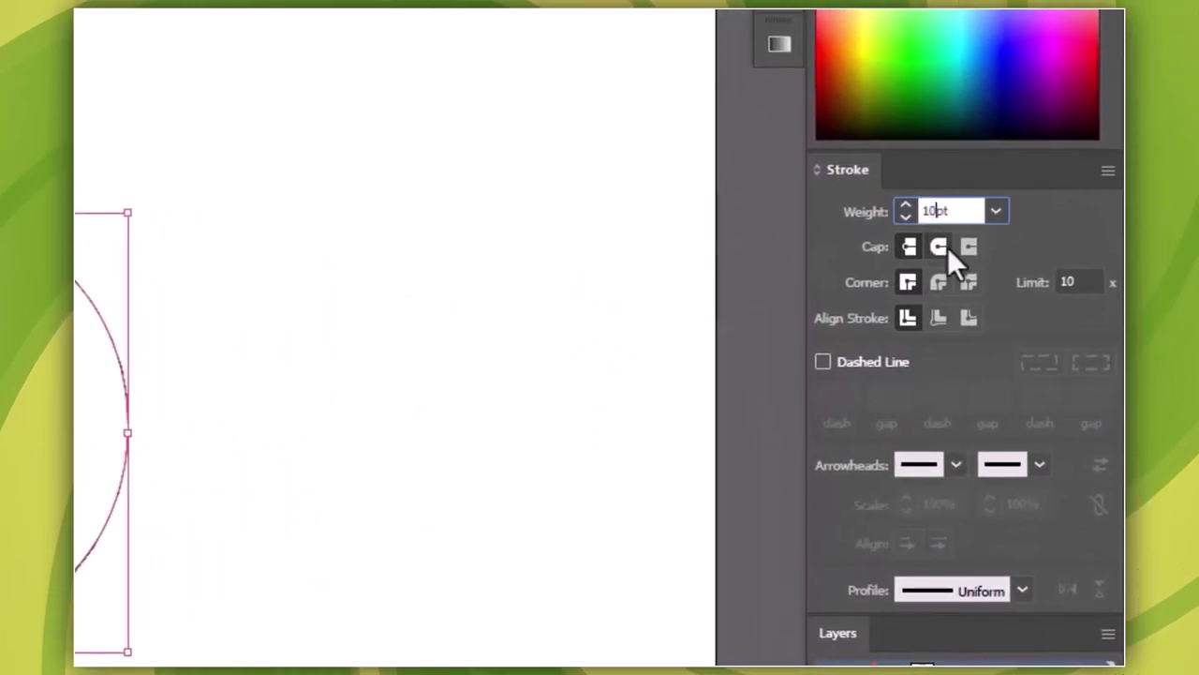
pyautogui.click(938, 247)
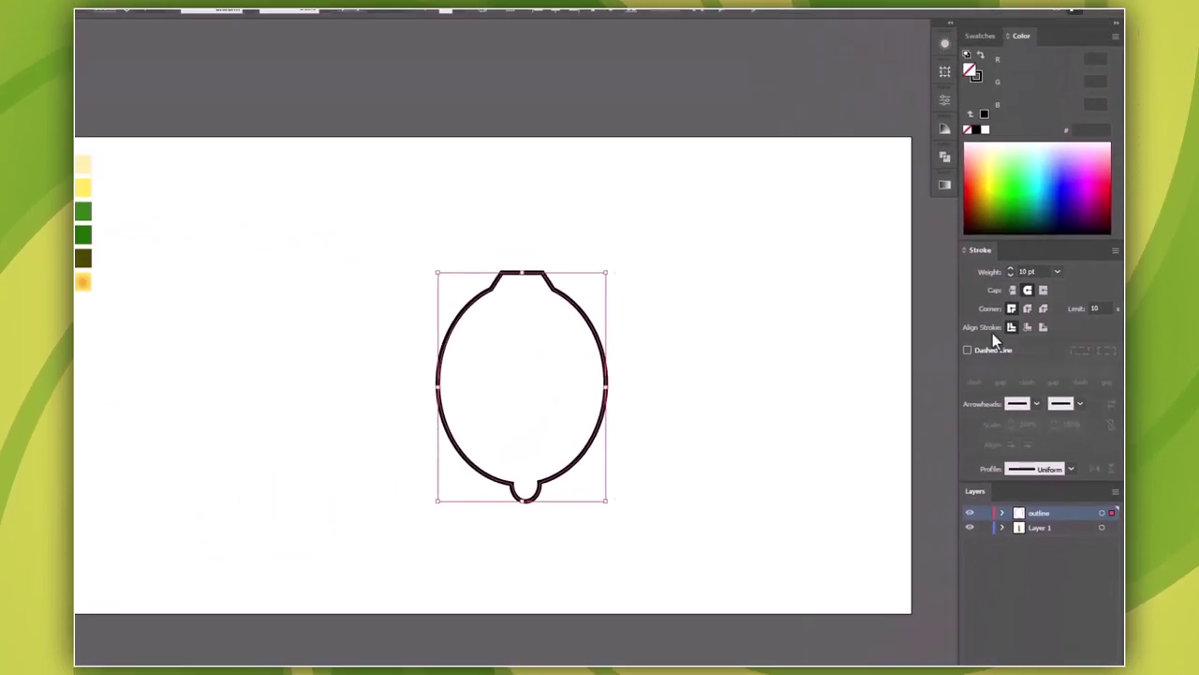
# Step: Round the cap's top corners and lower bends using live-corner widgets
pyautogui.click(539, 266)
pyautogui.press('z')
pyautogui.moveTo(627, 295); pyautogui.dragTo(628, 297)
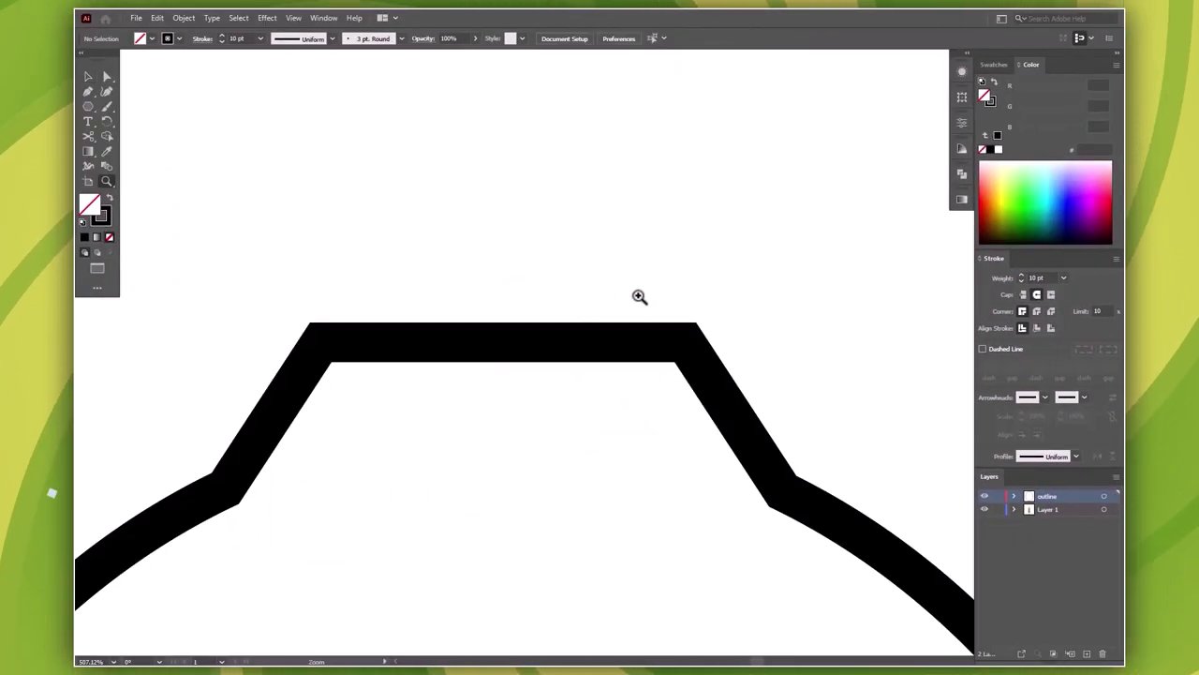
pyautogui.press('a')
pyautogui.click(322, 350)
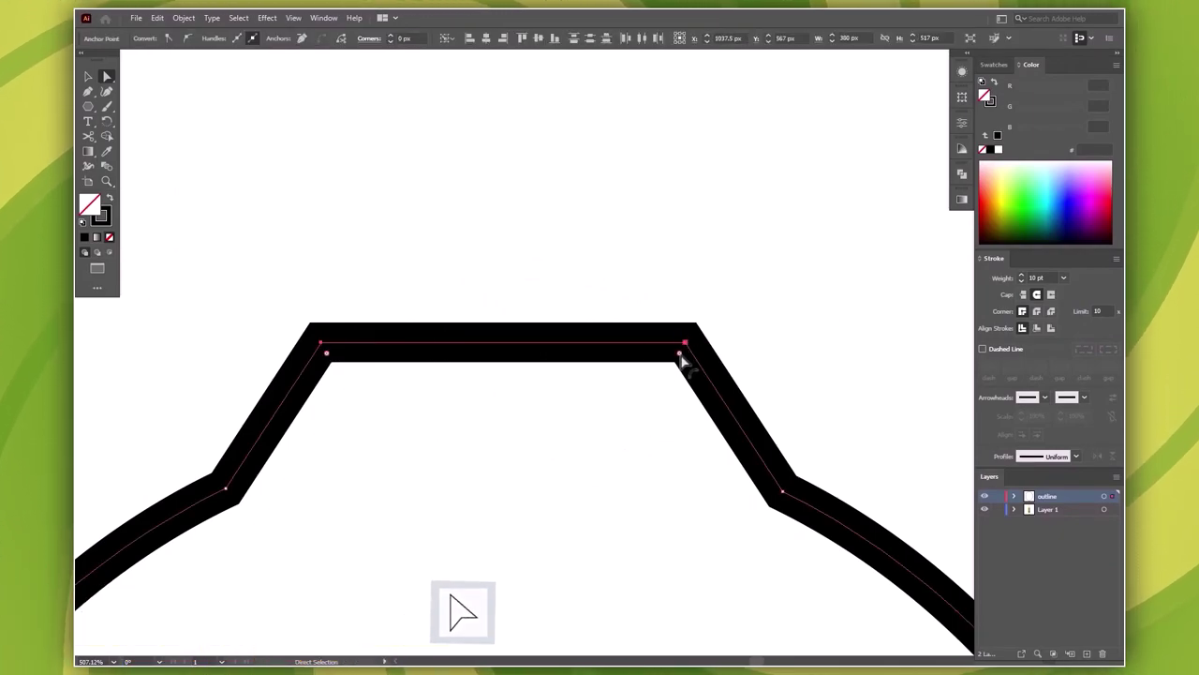
pyautogui.moveTo(684, 354)
pyautogui.mouseDown()
pyautogui.moveTo(614, 501)
pyautogui.moveTo(596, 511)
pyautogui.mouseUp()
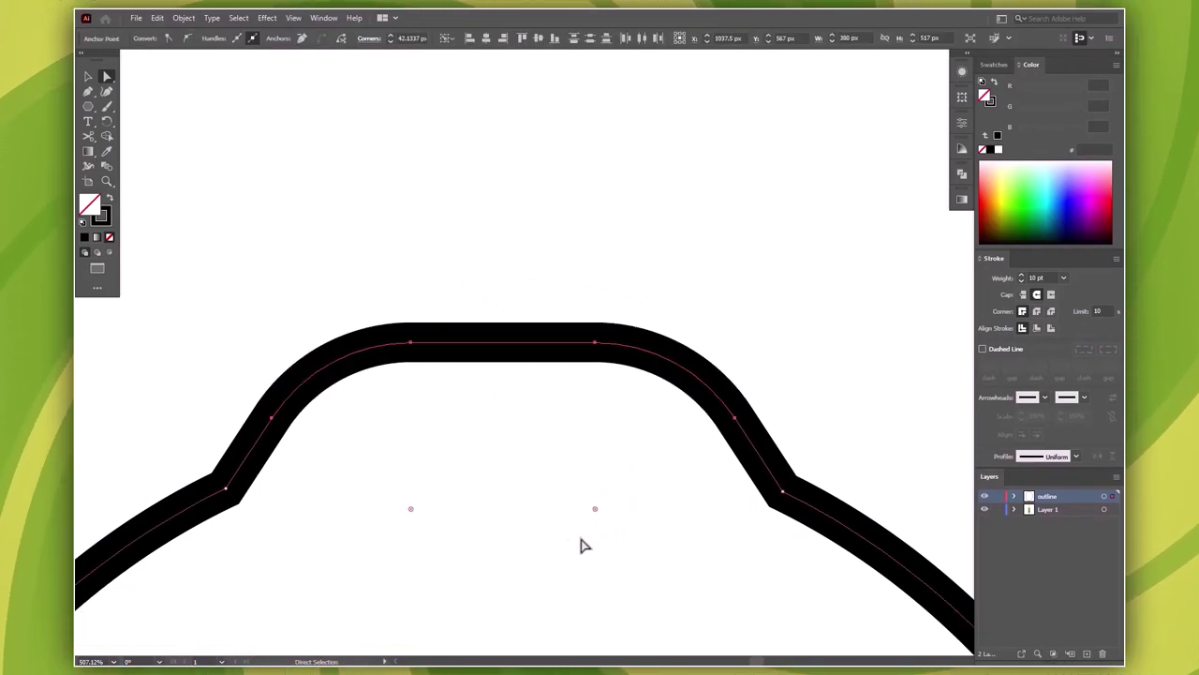
pyautogui.click(225, 489)
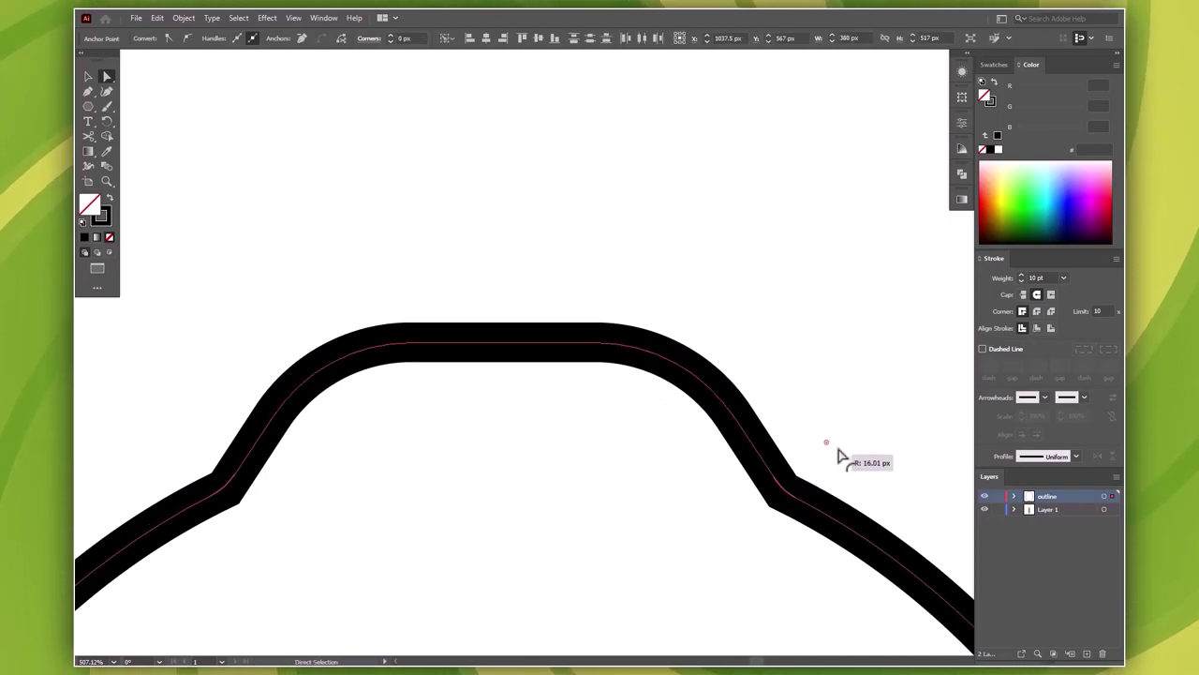
pyautogui.moveTo(841, 457); pyautogui.dragTo(924, 380)
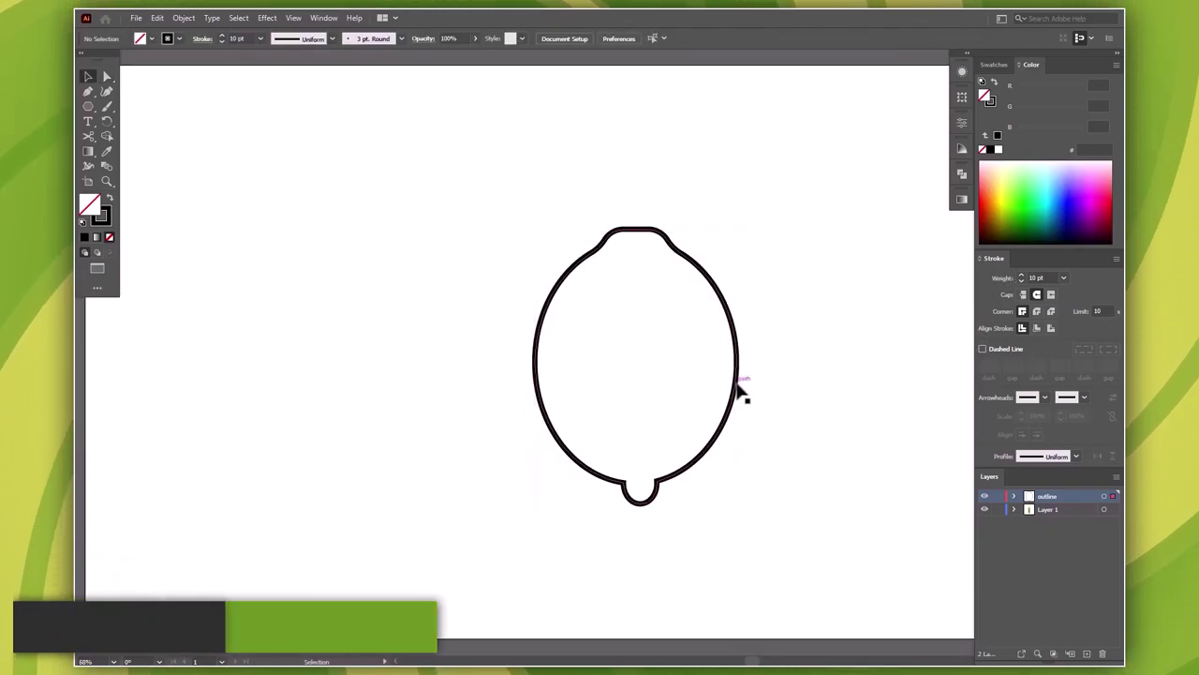
# Step: Align the stroke outside and add a wedge-tapered detail line curving into the lemon top
pyautogui.click(1048, 329)
pyautogui.press('z')
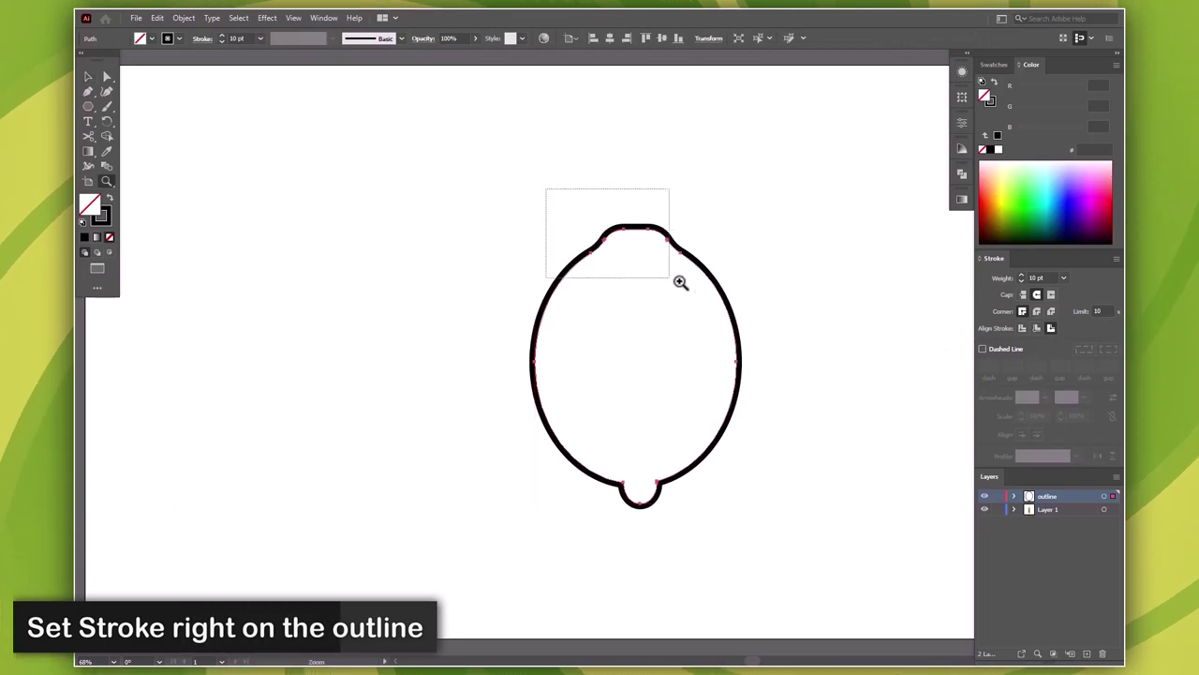
pyautogui.moveTo(546, 188); pyautogui.dragTo(680, 282)
pyautogui.press('p')
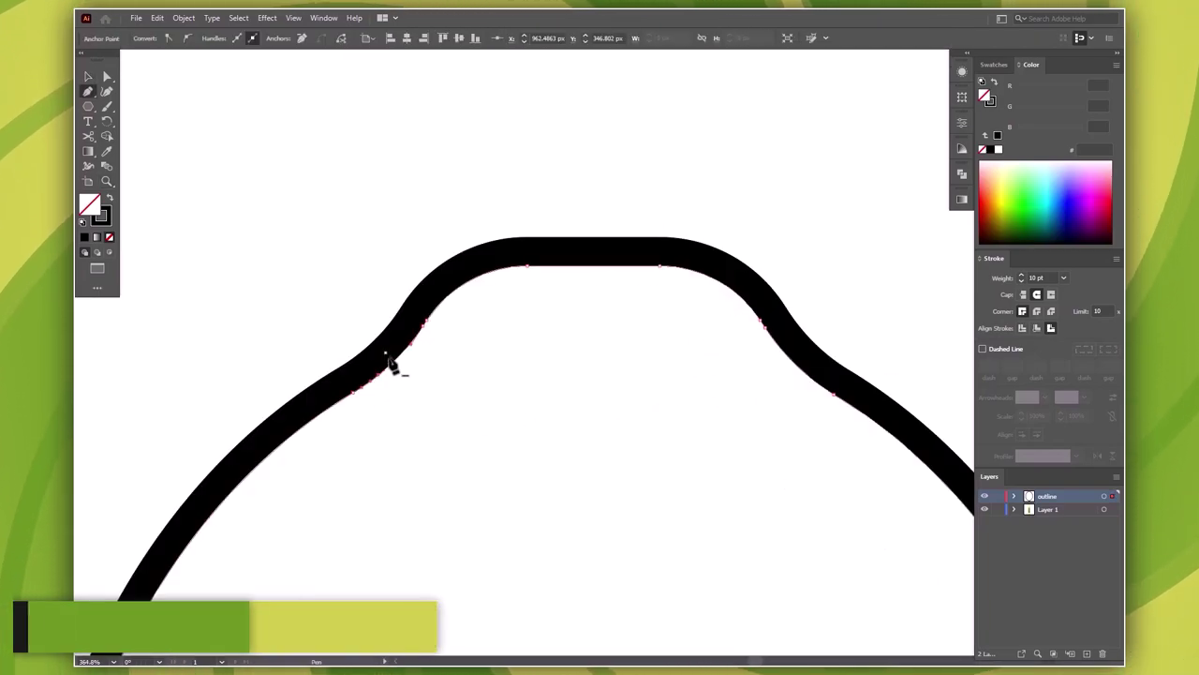
pyautogui.click(385, 354)
pyautogui.moveTo(550, 433); pyautogui.dragTo(654, 443)
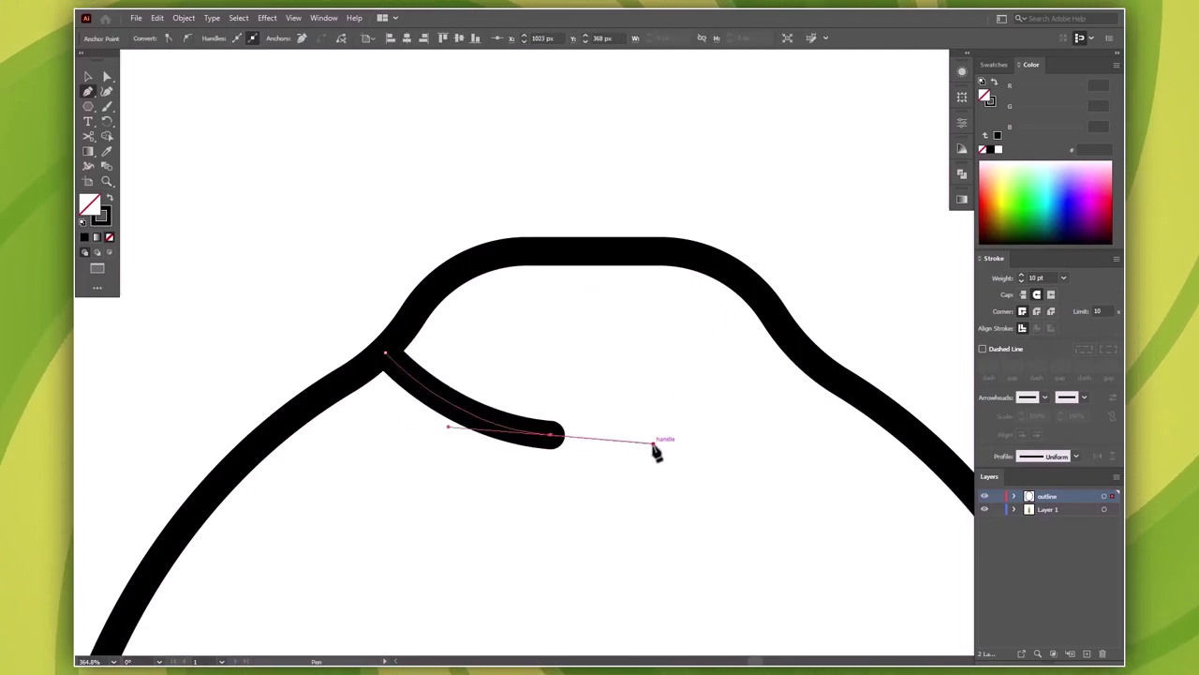
pyautogui.click(1046, 457)
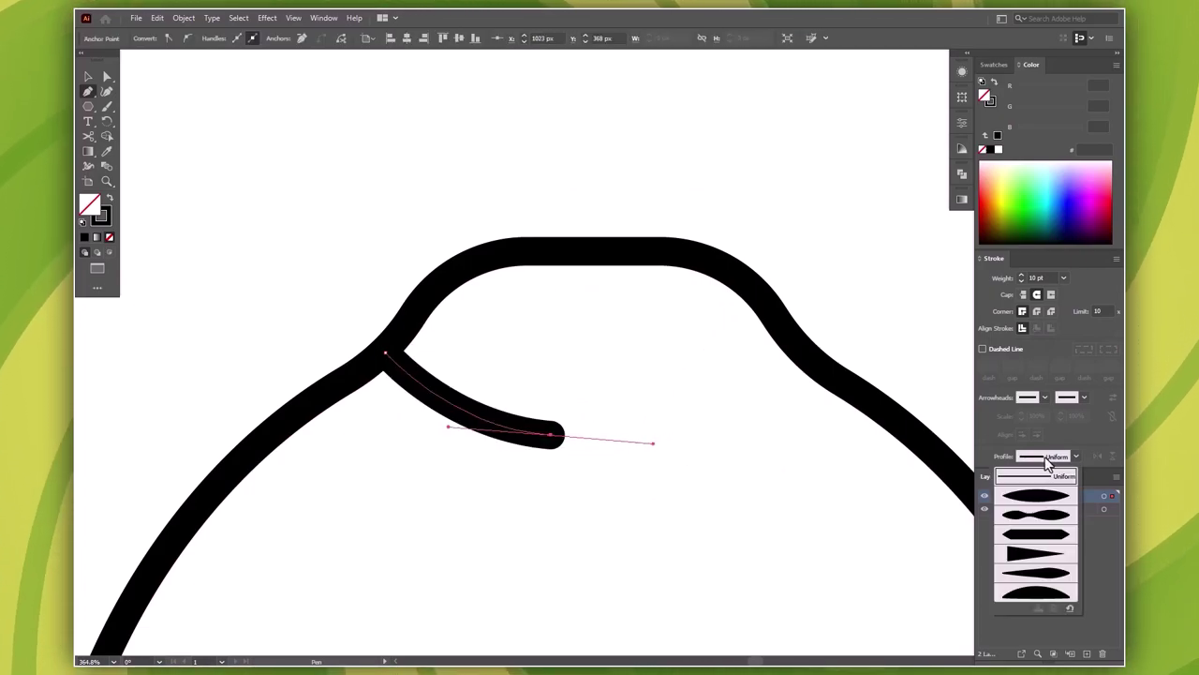
pyautogui.click(1056, 553)
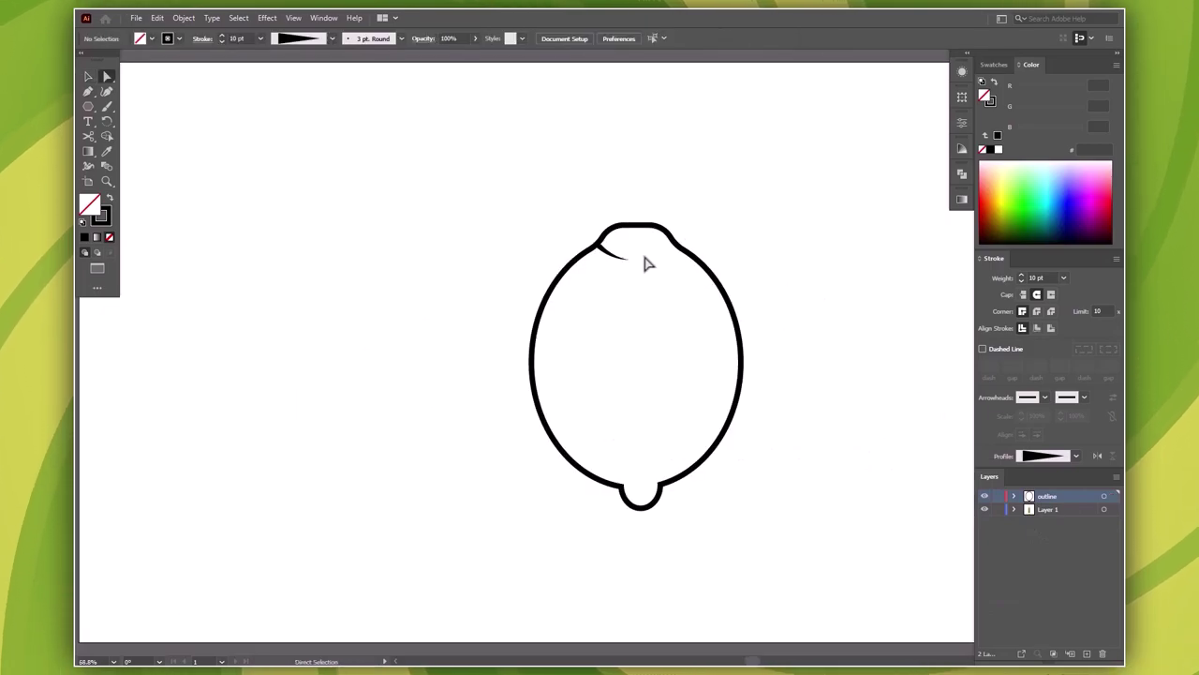
pyautogui.moveTo(629, 260); pyautogui.dragTo(681, 310)
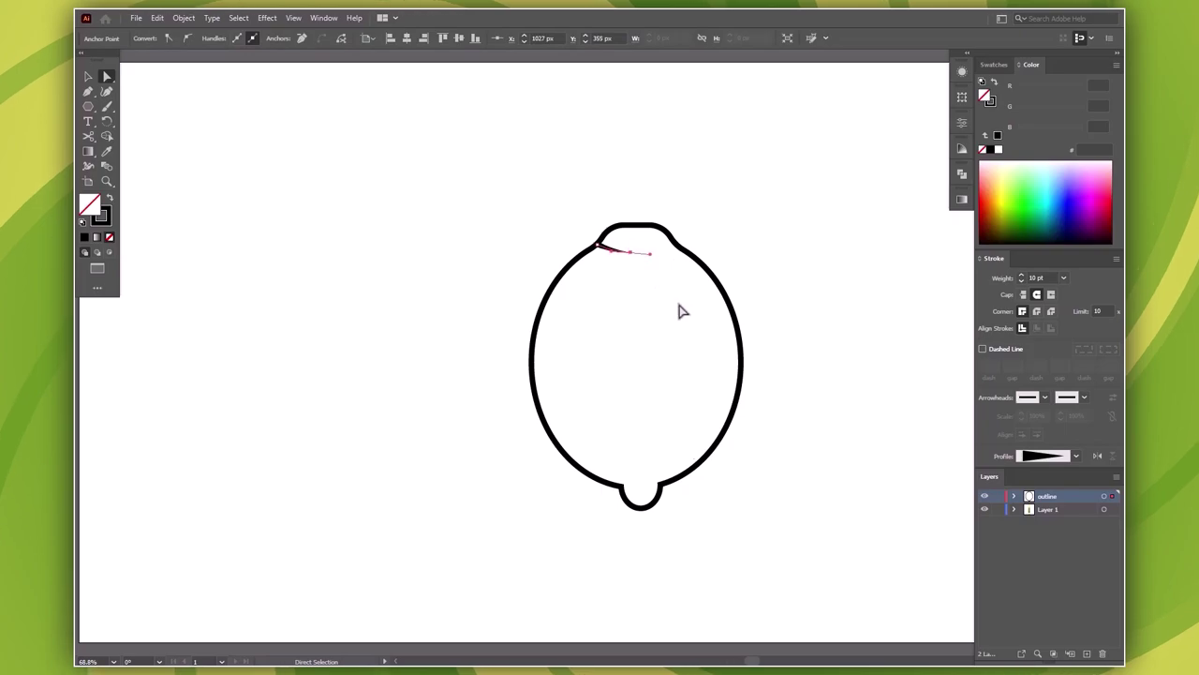
pyautogui.click(765, 271)
# Step: Draw a wedge-tapered crease line across the bottom nub and fit the lemon in view
pyautogui.press('z')
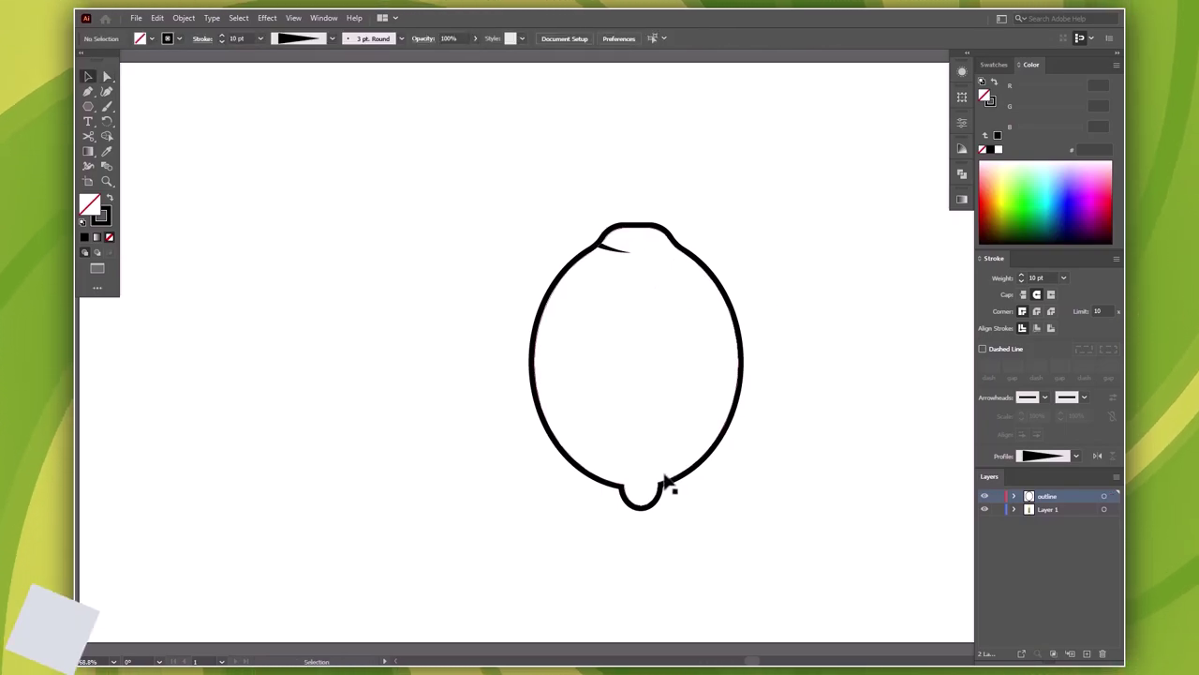
pyautogui.moveTo(557, 452); pyautogui.dragTo(714, 543)
pyautogui.press('p')
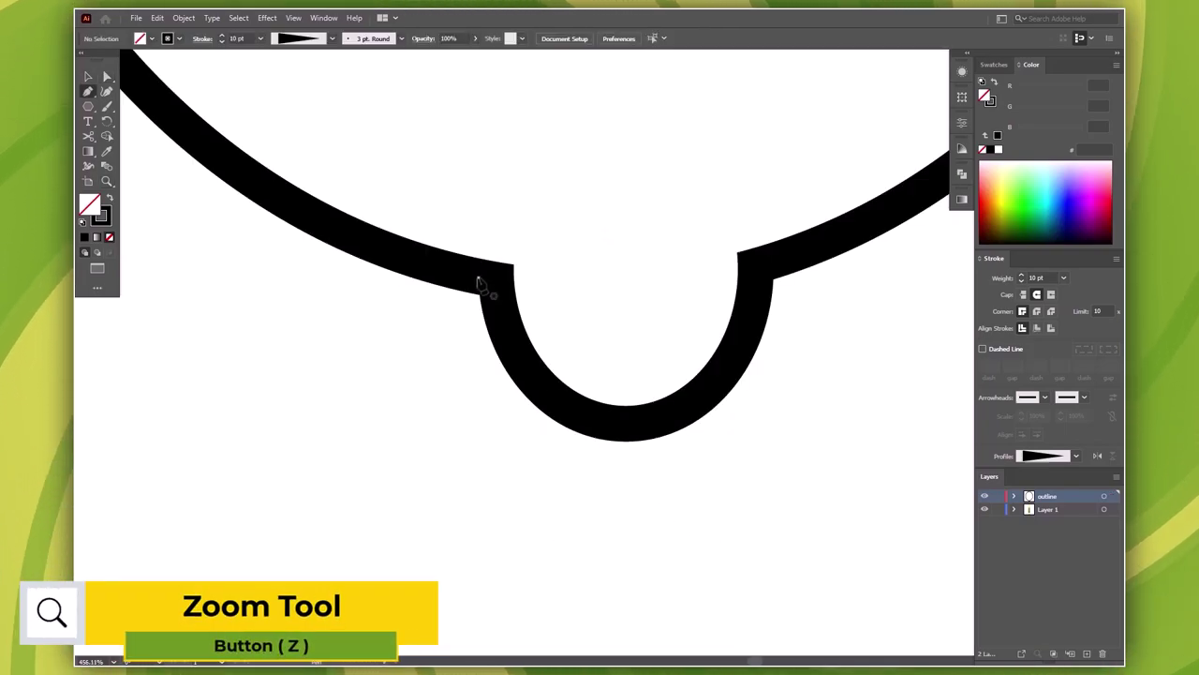
pyautogui.click(478, 278)
pyautogui.moveTo(656, 283); pyautogui.dragTo(747, 279)
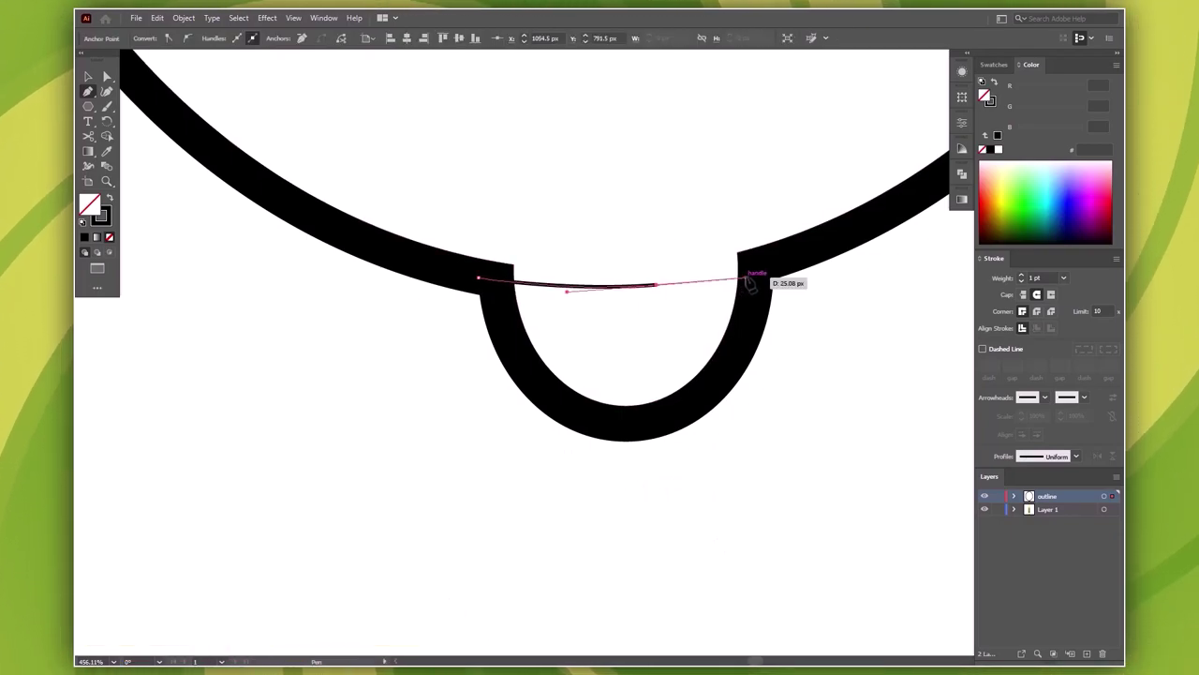
pyautogui.press('v')
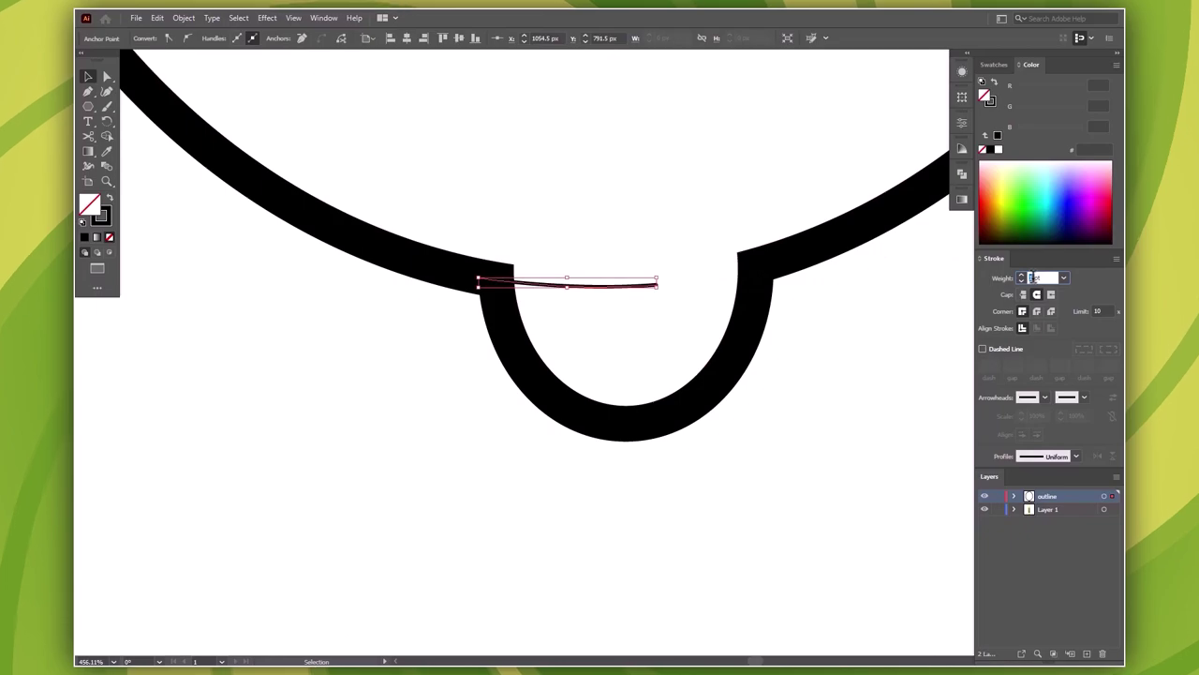
pyautogui.click(1045, 277)
pyautogui.write('10')
pyautogui.click(1057, 455)
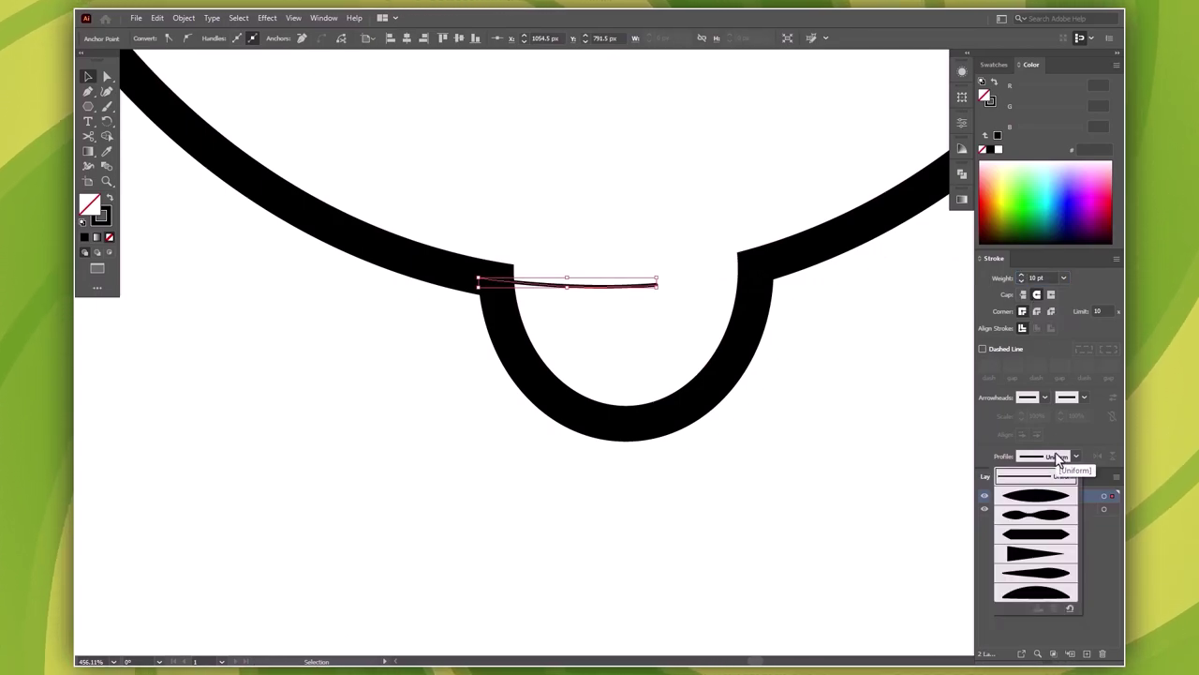
pyautogui.click(1059, 553)
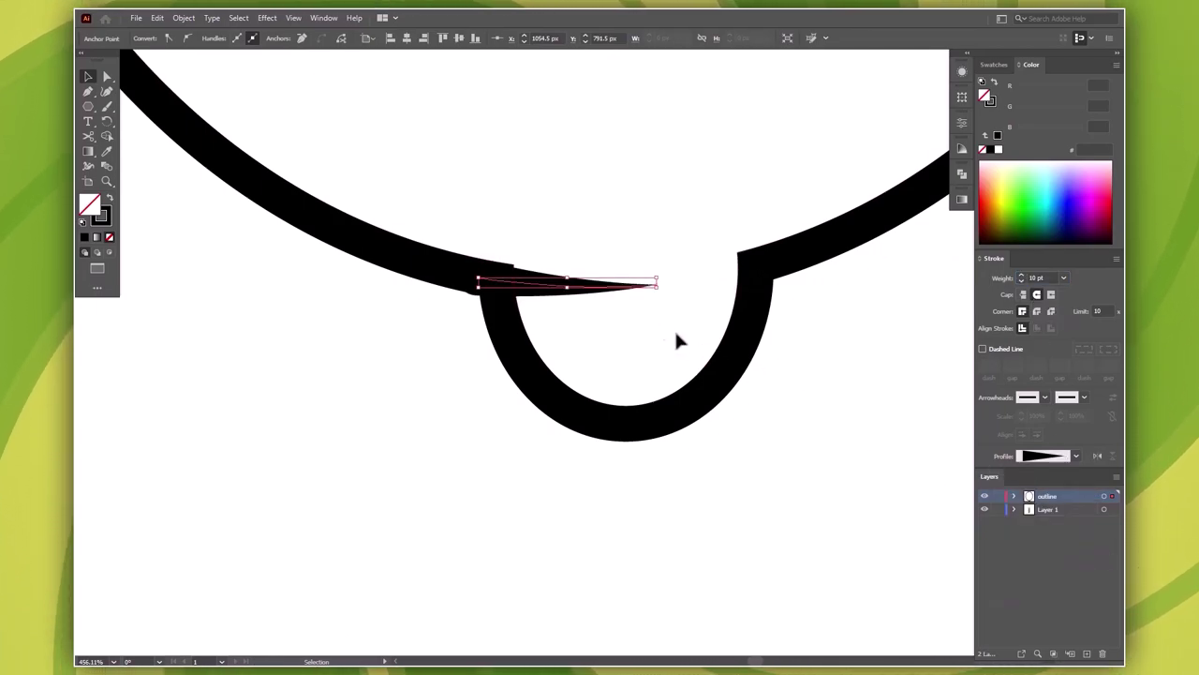
pyautogui.press('a')
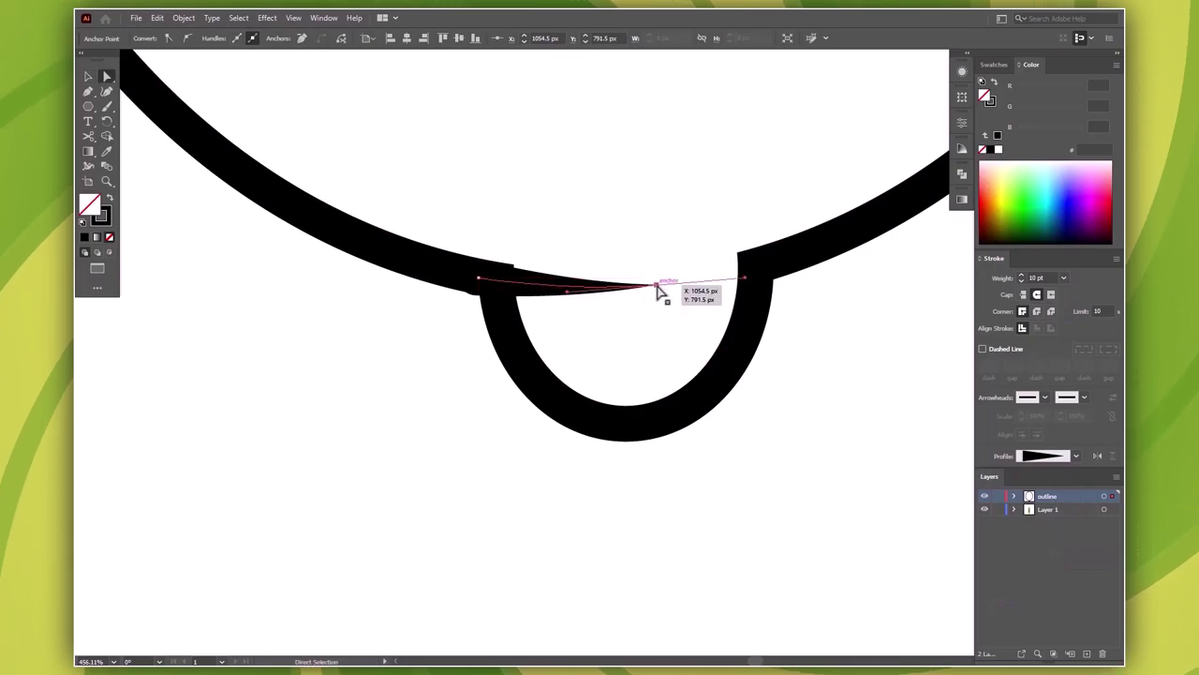
pyautogui.moveTo(656, 293); pyautogui.dragTo(652, 298)
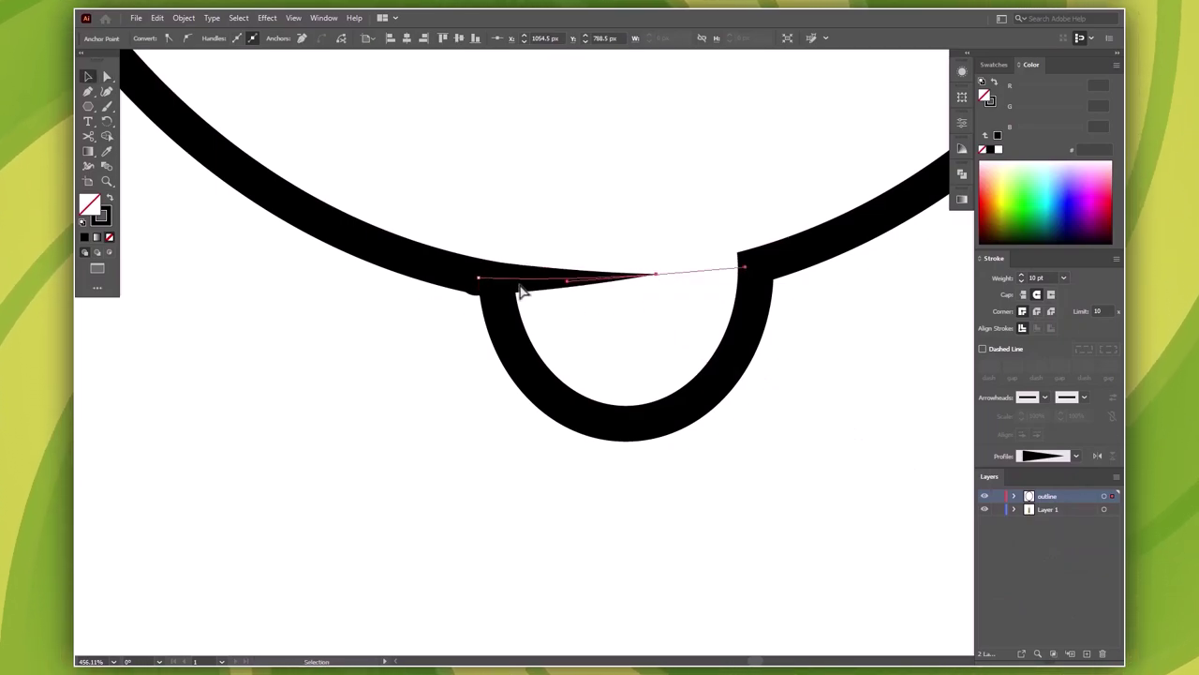
pyautogui.press('v')
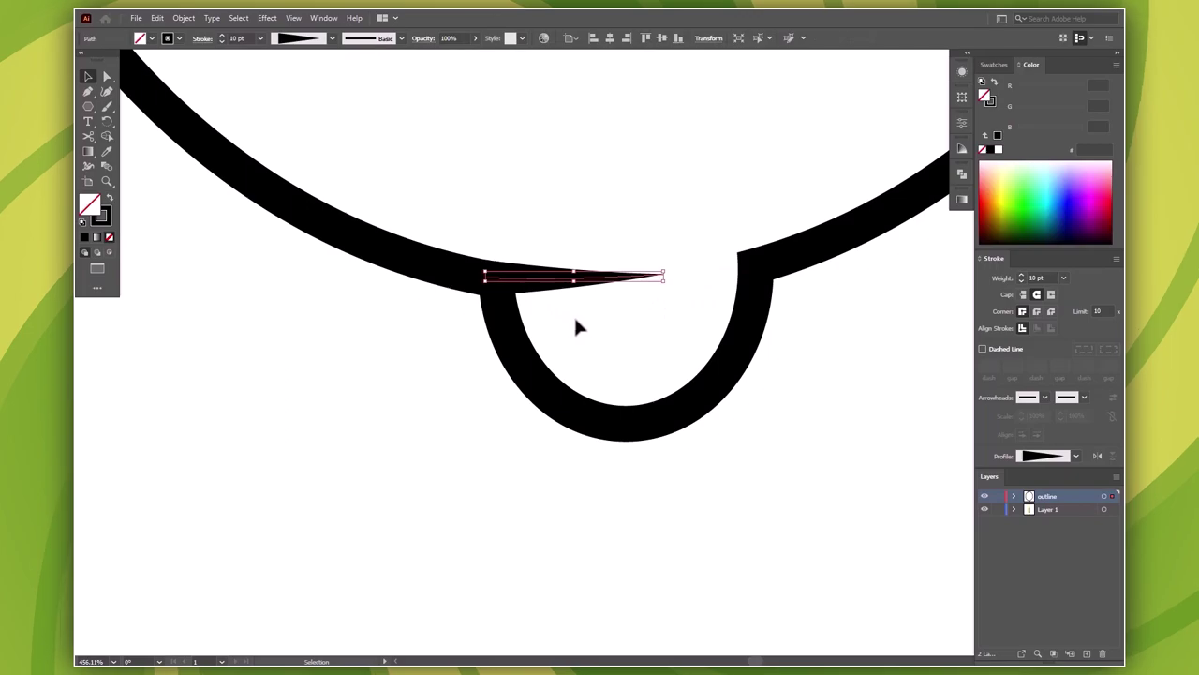
pyautogui.click(745, 513)
pyautogui.hotkey('ctrl', '0')
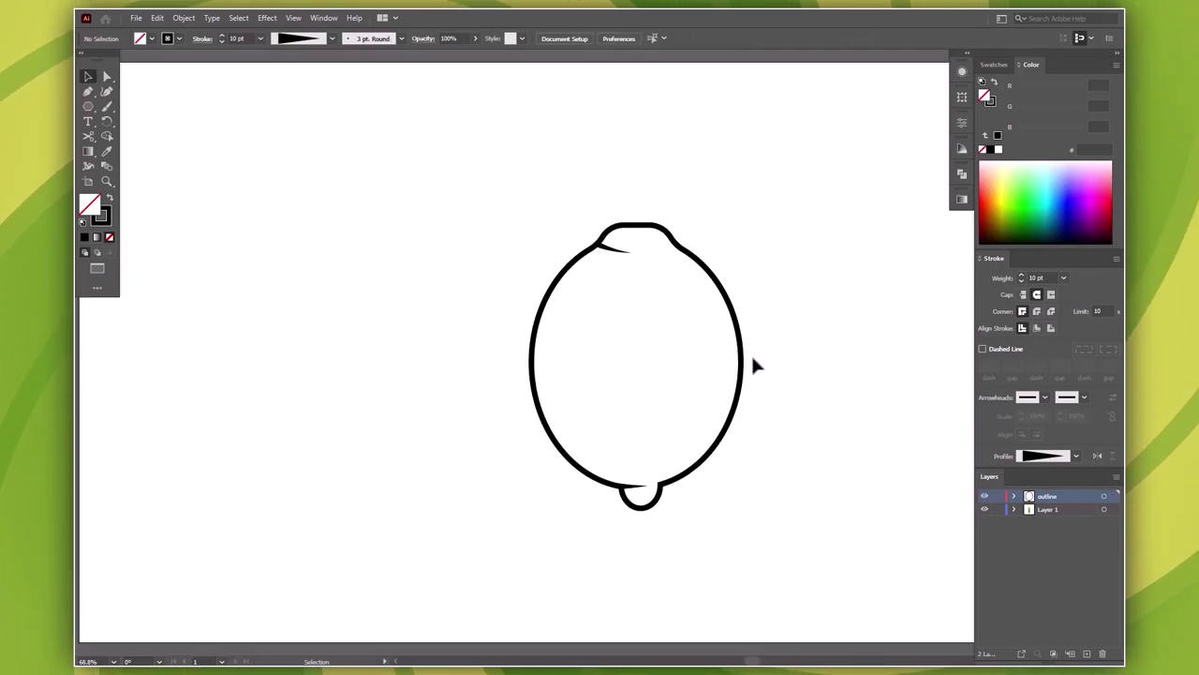
# Step: Add a 'basecolor' layer below the outline layer and make it active
pyautogui.click(745, 361)
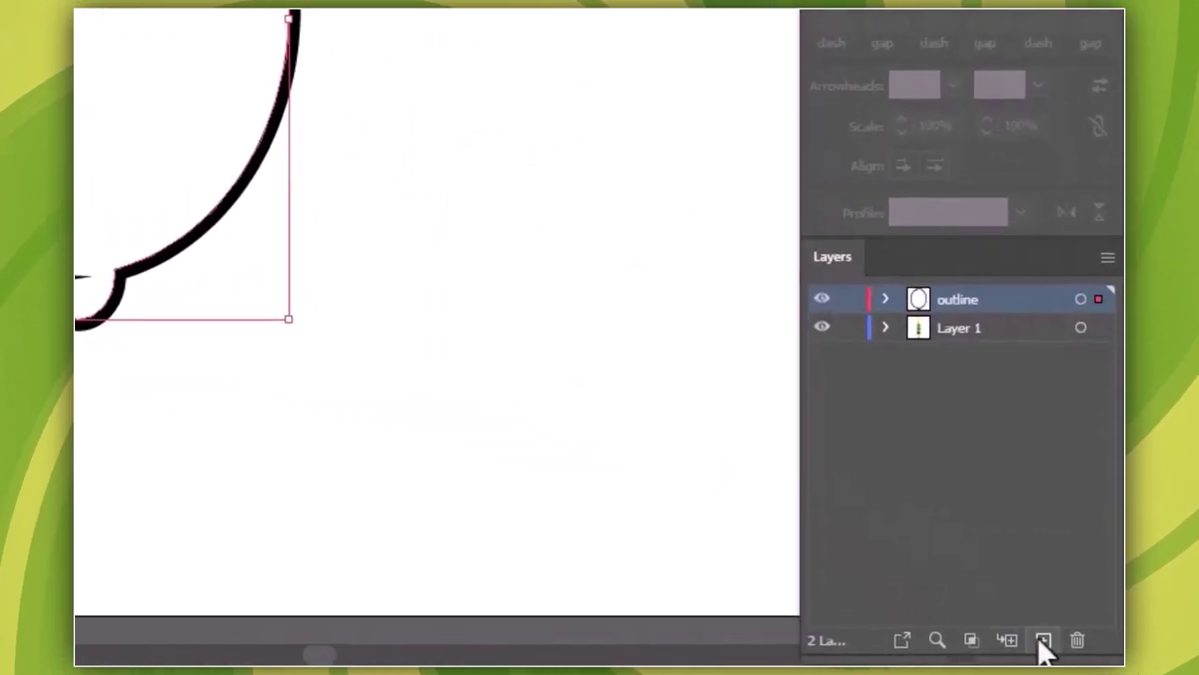
pyautogui.click(1087, 653)
pyautogui.doubleClick(961, 298)
pyautogui.write('basecolor')
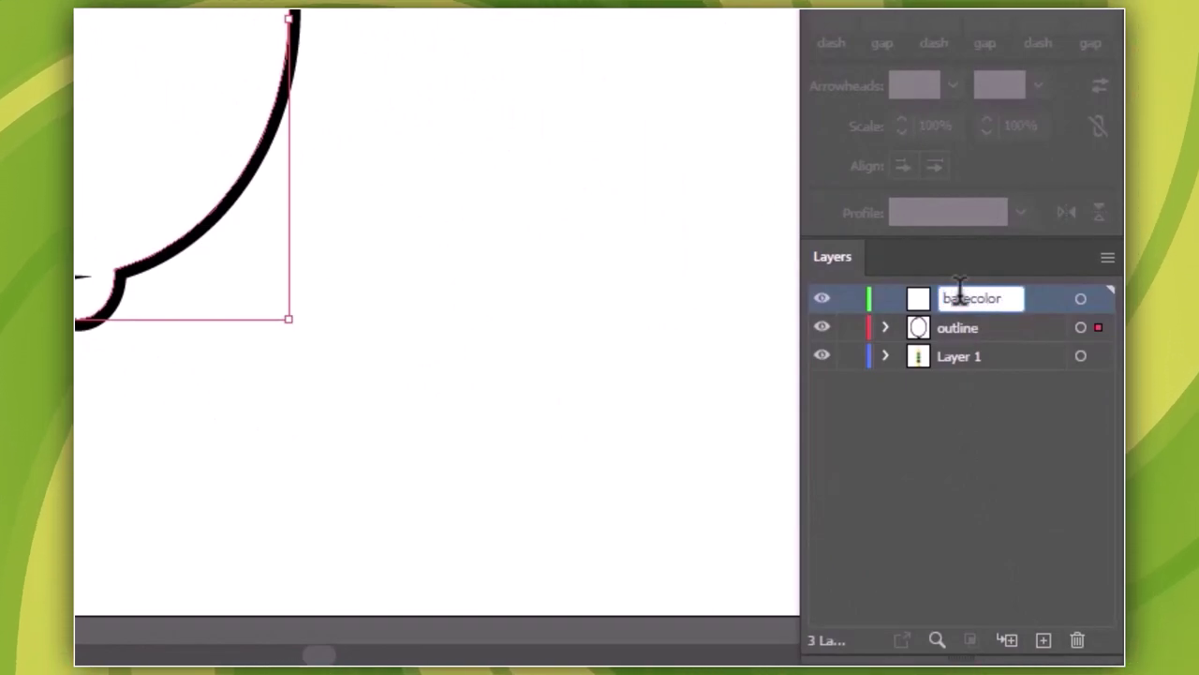
pyautogui.moveTo(965, 298)
pyautogui.mouseDown()
pyautogui.moveTo(999, 327)
pyautogui.moveTo(1008, 359)
pyautogui.mouseUp()
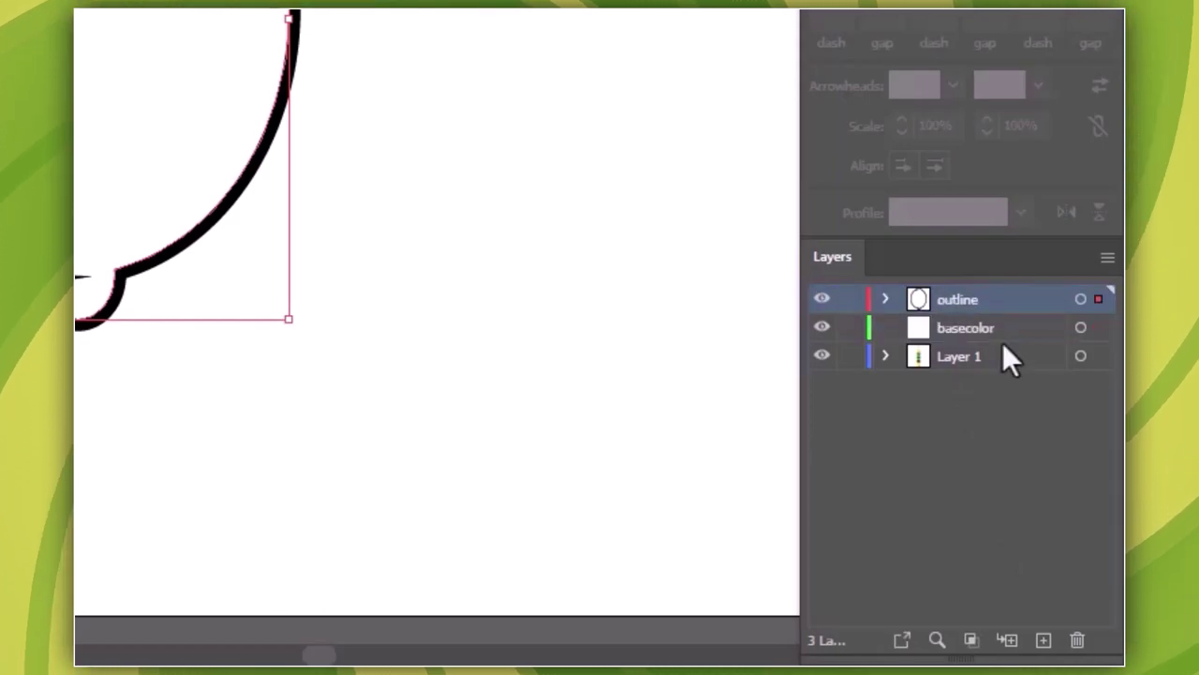
pyautogui.click(932, 327)
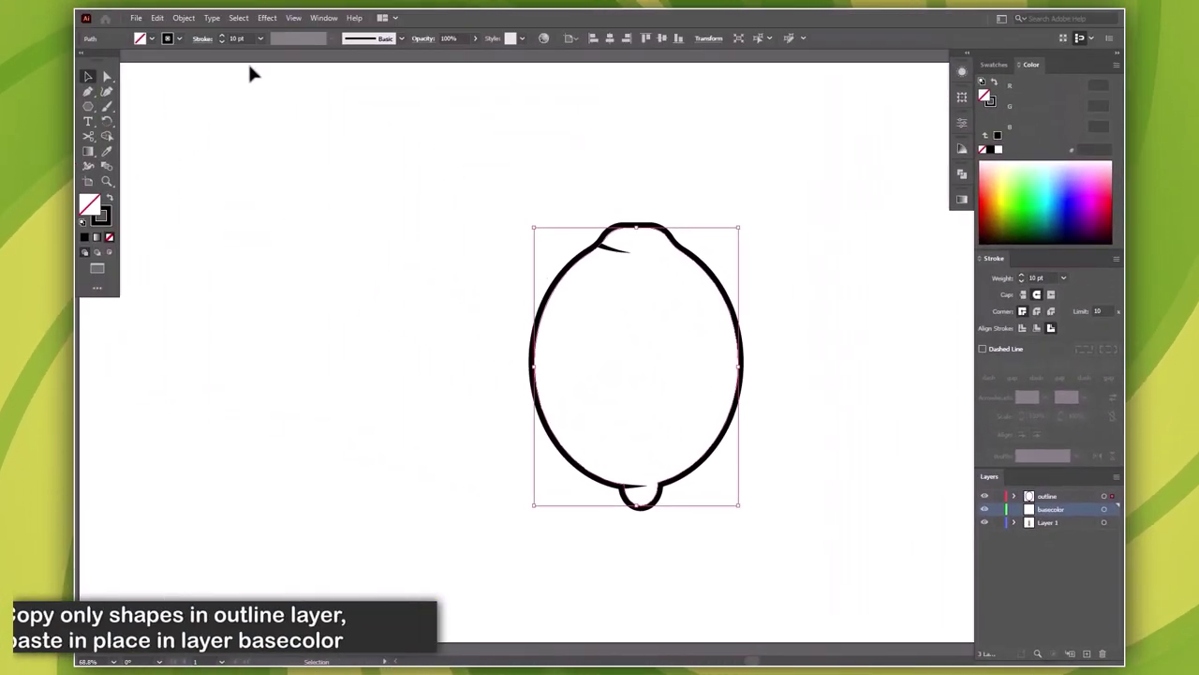
# Step: Paste the lemon outline in place on basecolor and fill it with the light yellow swatch
pyautogui.click(157, 18)
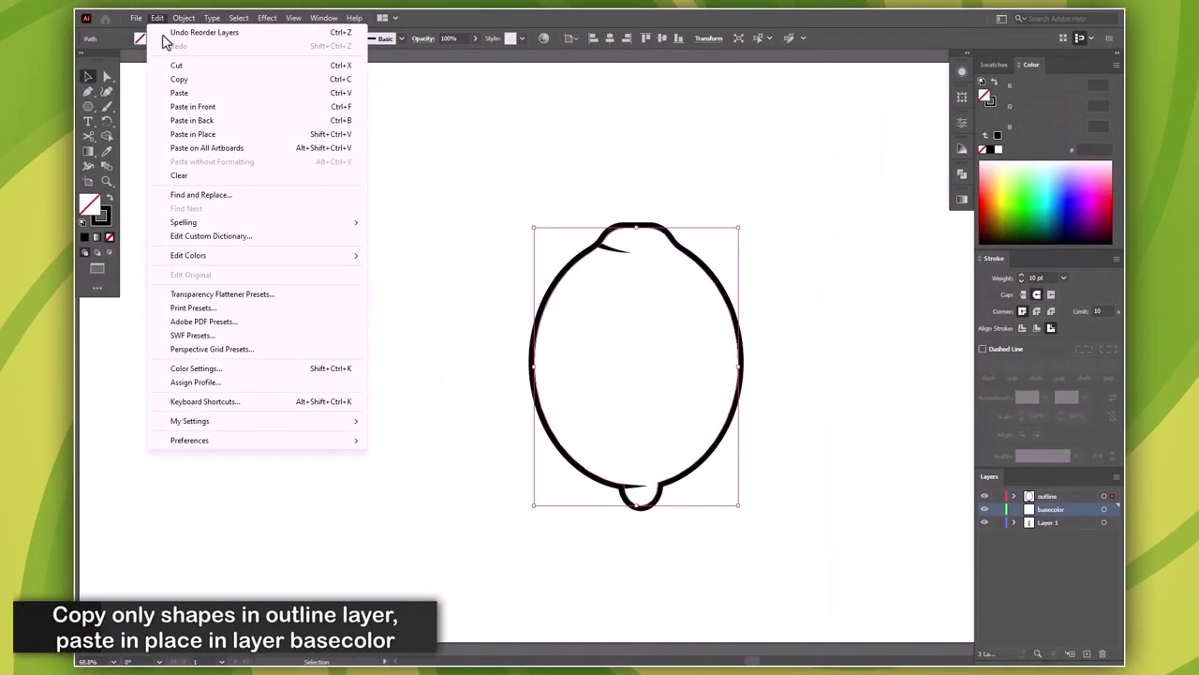
pyautogui.click(212, 136)
pyautogui.hotkey('ctrl', '-')
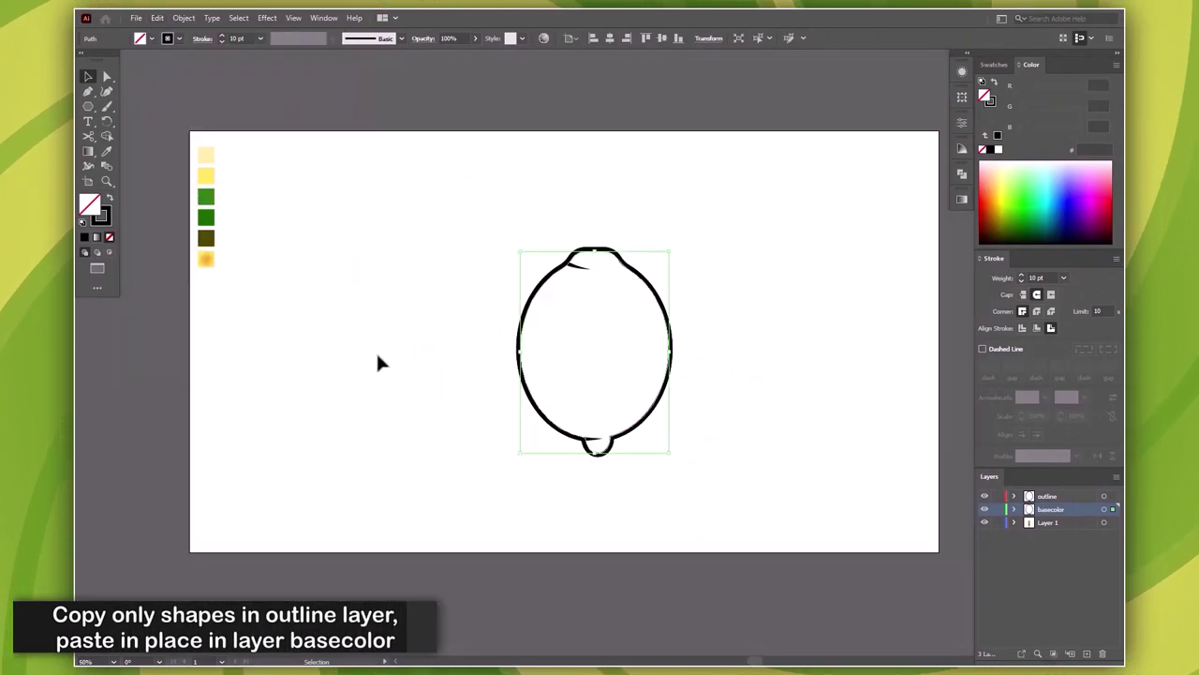
pyautogui.press('i')
pyautogui.click(207, 175)
pyautogui.hotkey('ctrl', 'shift', 'a')
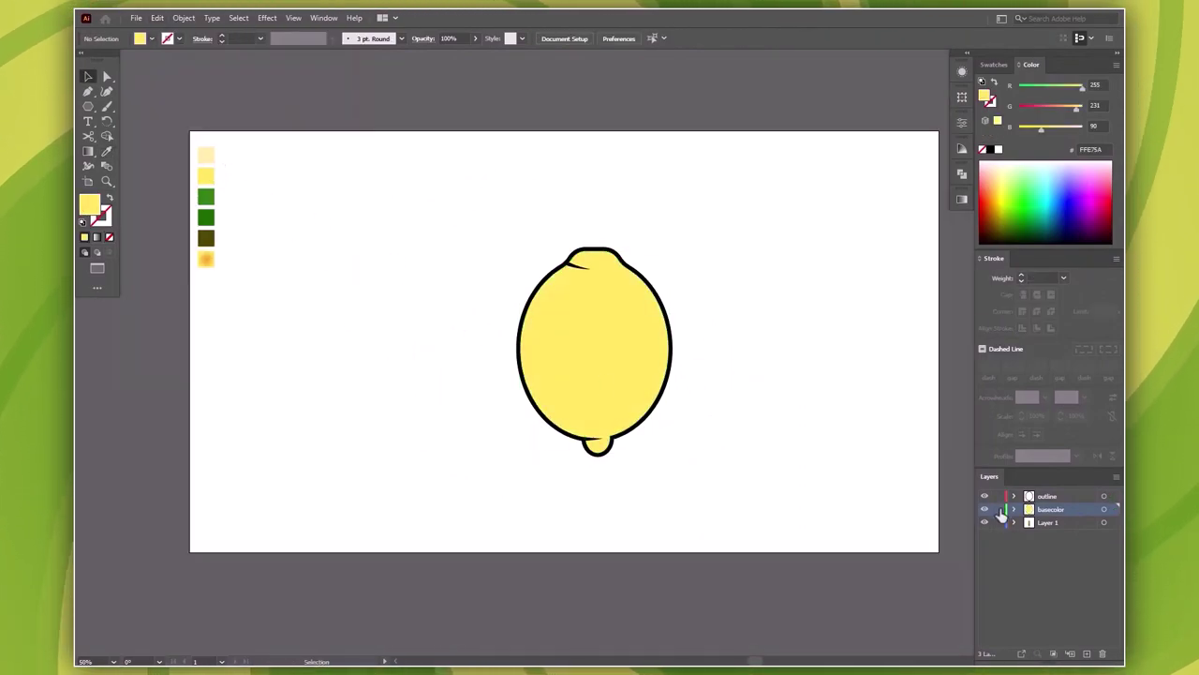
# Step: Expand the outline strokes, unite them into one shape, and lock the outline layer
pyautogui.click(1105, 497)
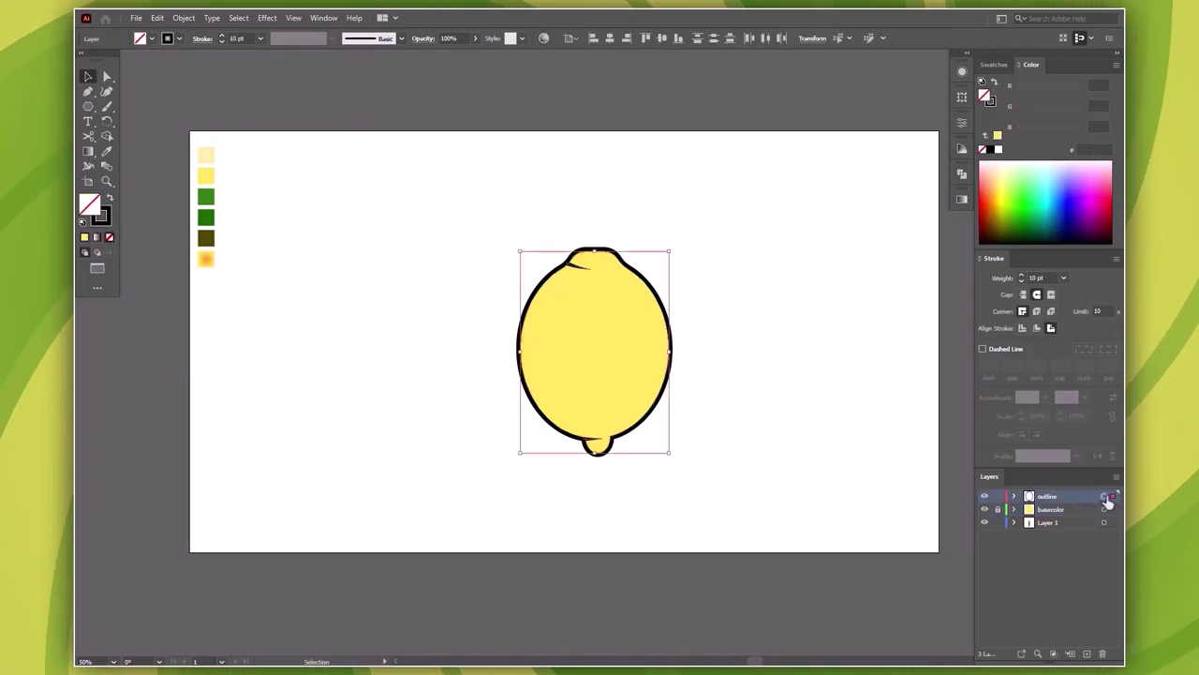
pyautogui.click(183, 18)
pyautogui.click(232, 182)
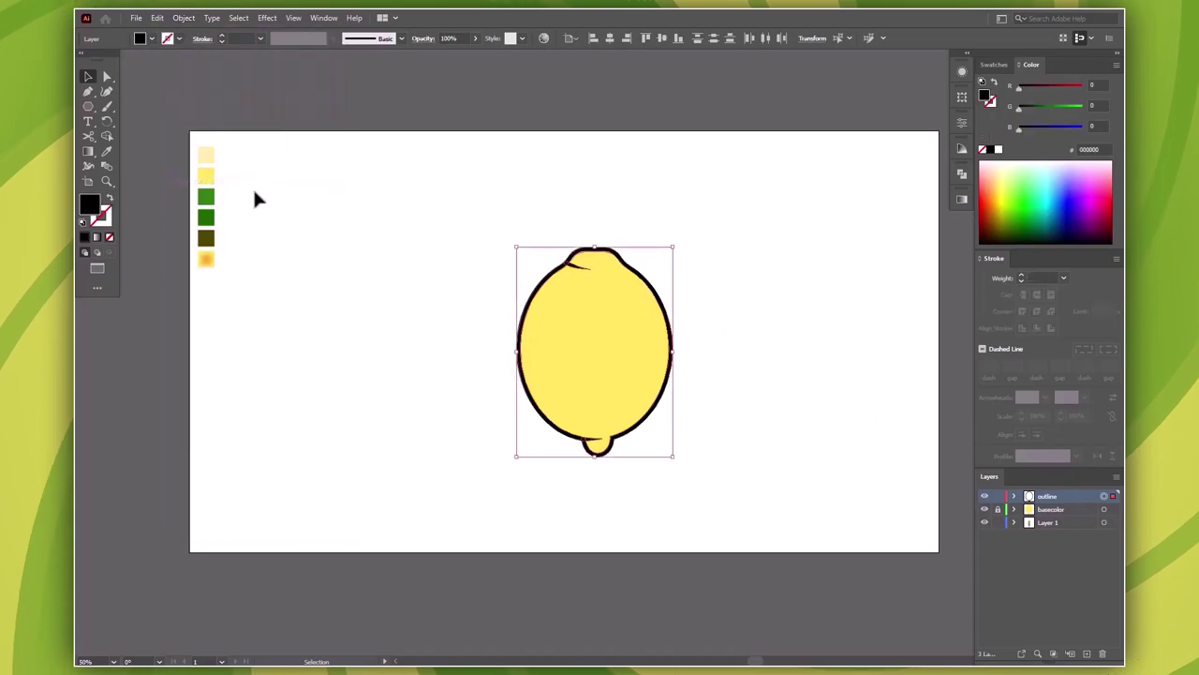
pyautogui.click(960, 180)
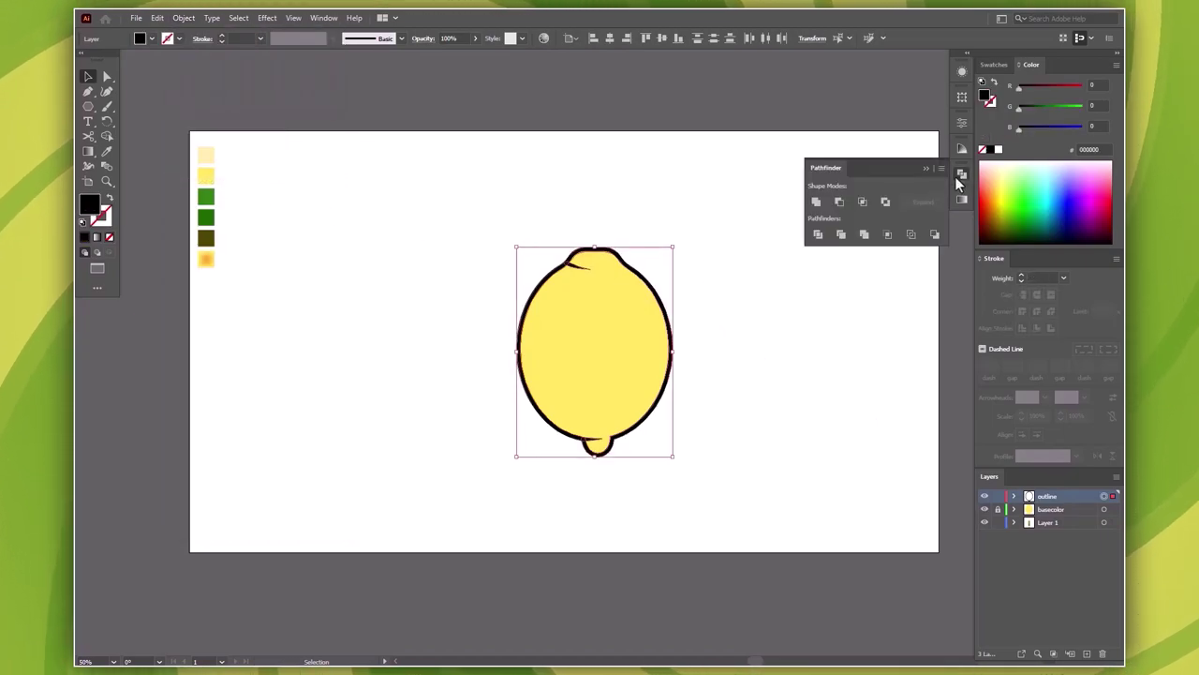
pyautogui.click(816, 204)
pyautogui.click(891, 141)
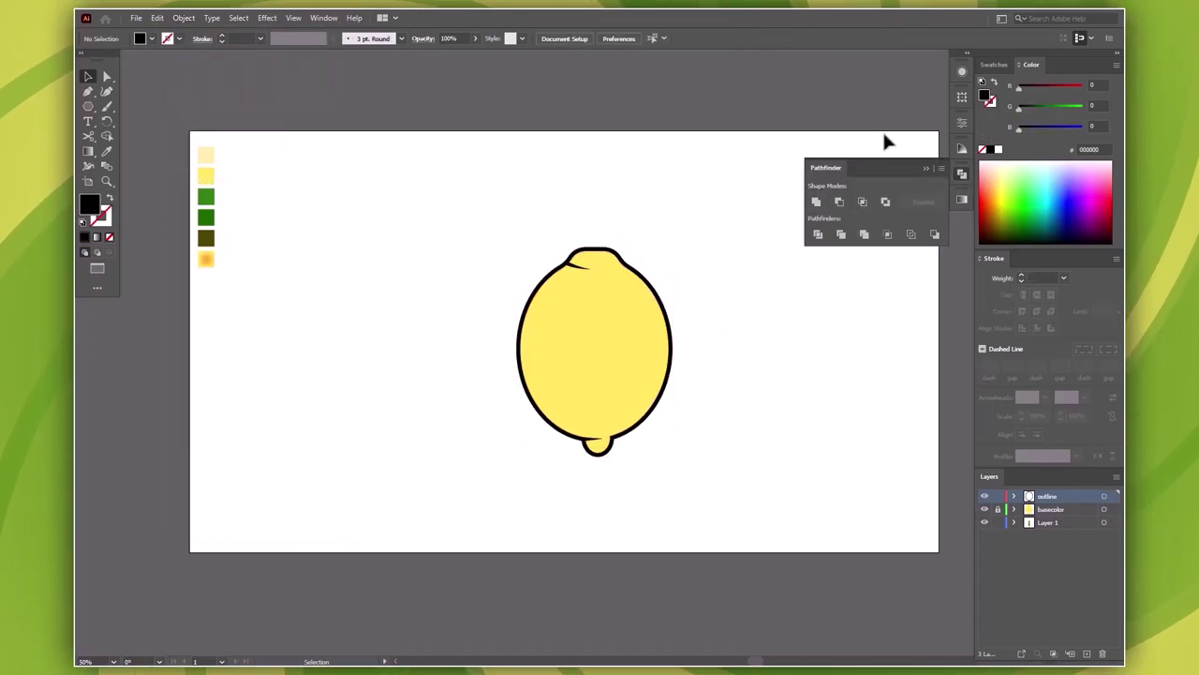
pyautogui.click(926, 168)
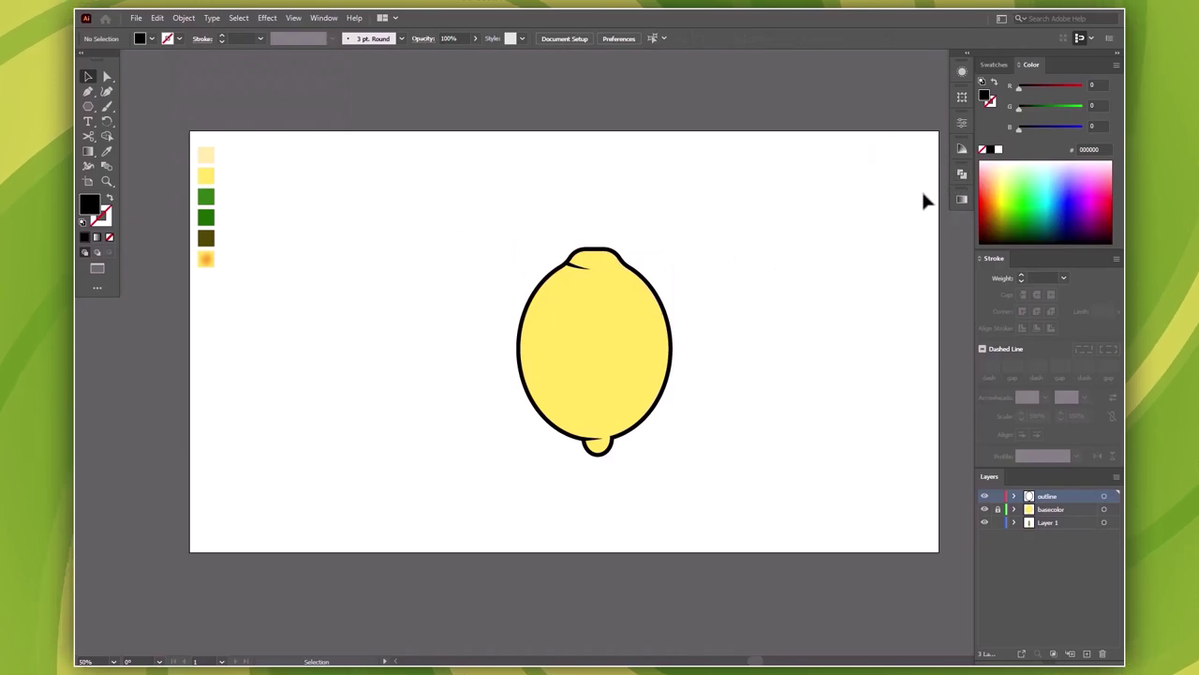
pyautogui.click(998, 497)
# Step: Select the whole lemon on basecolor and rotate it into a diagonal tilt
pyautogui.click(1051, 509)
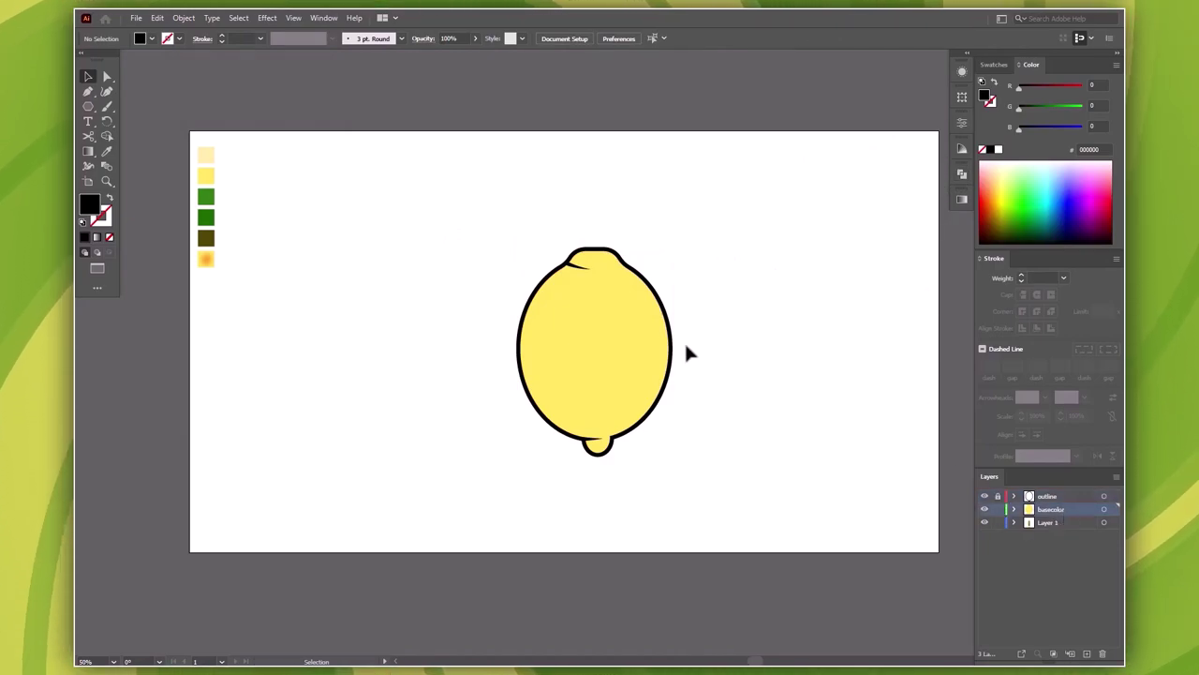
pyautogui.moveTo(482, 220)
pyautogui.mouseDown()
pyautogui.moveTo(755, 382)
pyautogui.moveTo(748, 373)
pyautogui.mouseUp()
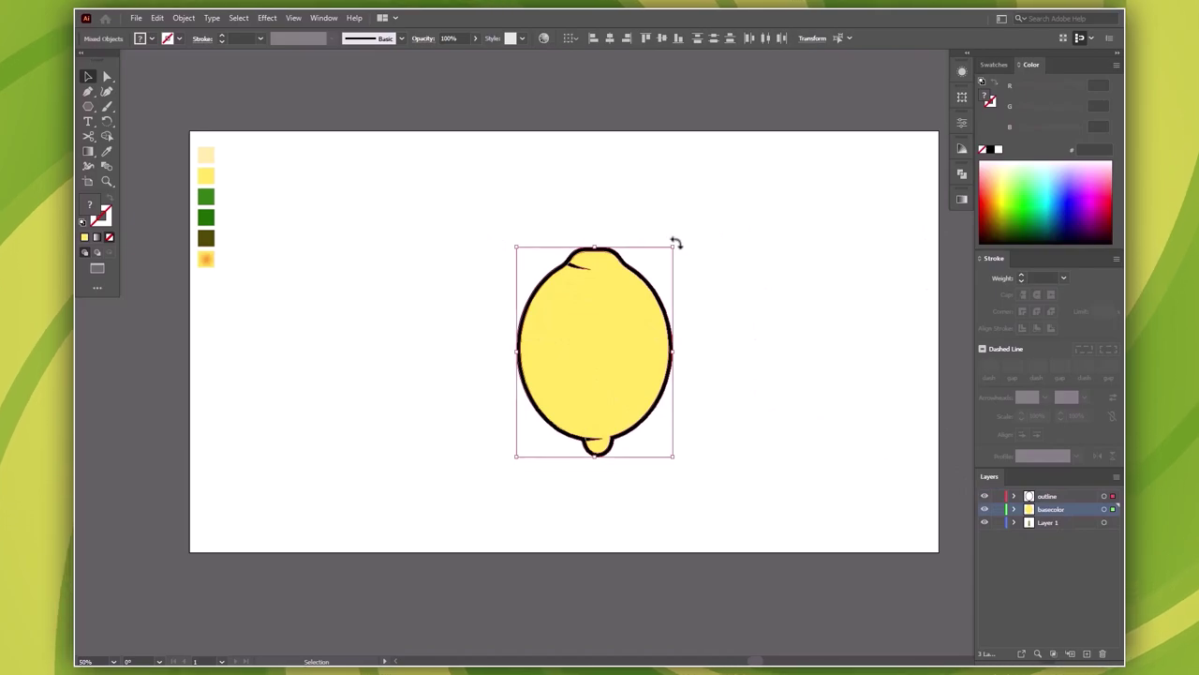
pyautogui.moveTo(677, 240); pyautogui.dragTo(753, 331)
pyautogui.hotkey('ctrl', 'shift', 'a')
# Step: Draw a closed pen shadow shape covering the lemon's lower part and trim it with Shape Builder
pyautogui.press('p')
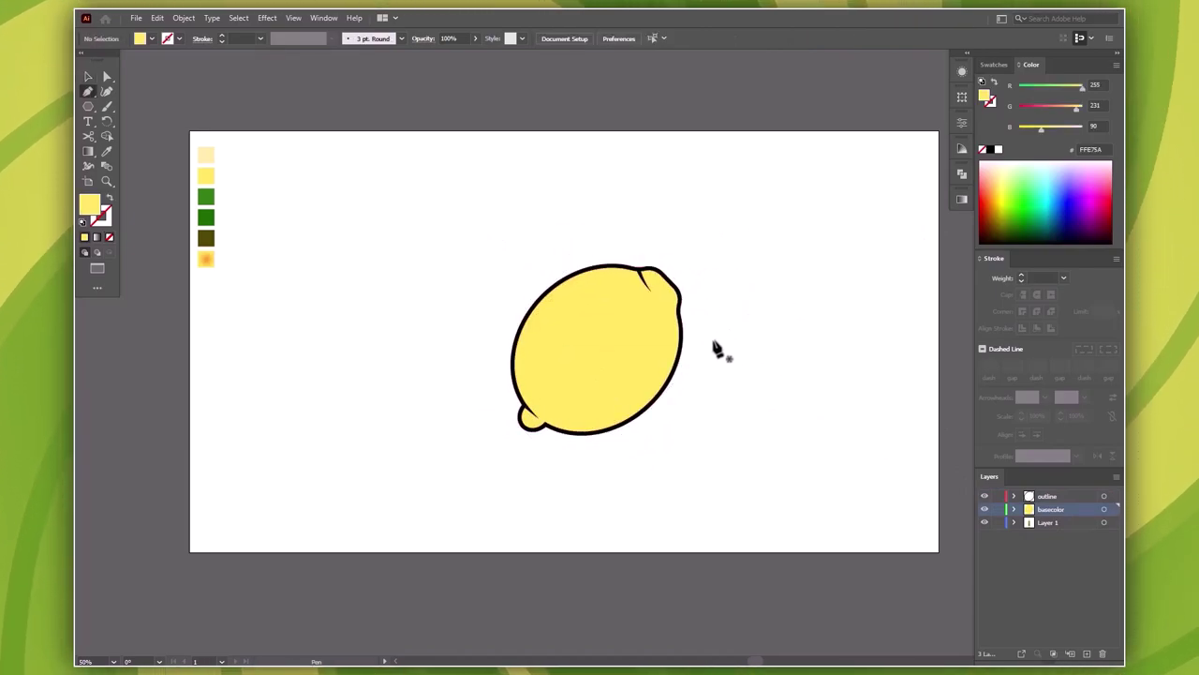
pyautogui.click(522, 318)
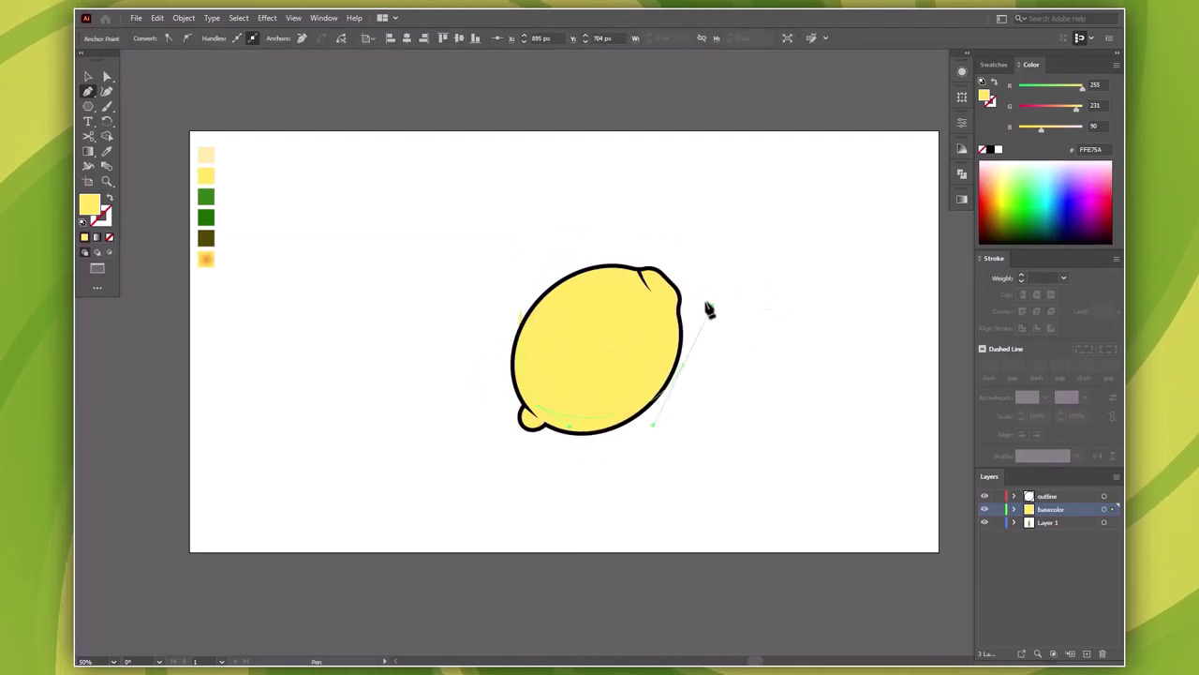
pyautogui.click(696, 349)
pyautogui.click(736, 462)
pyautogui.click(516, 508)
pyautogui.click(484, 426)
pyautogui.click(490, 318)
pyautogui.press('a')
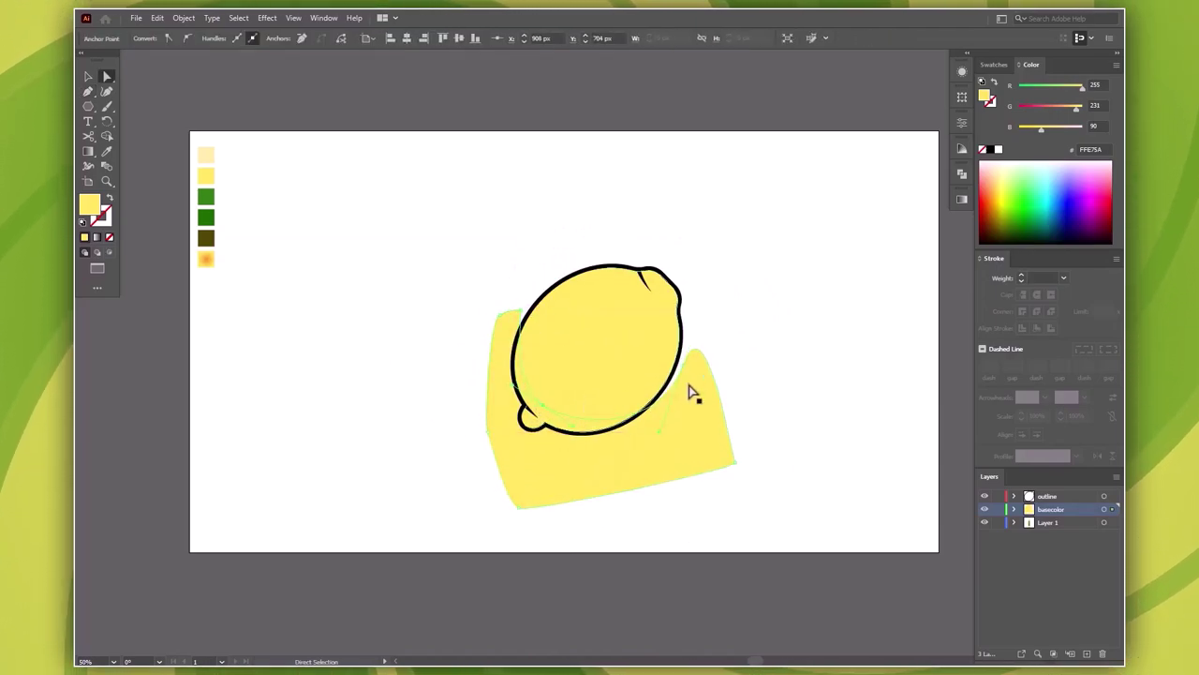
pyautogui.click(523, 316)
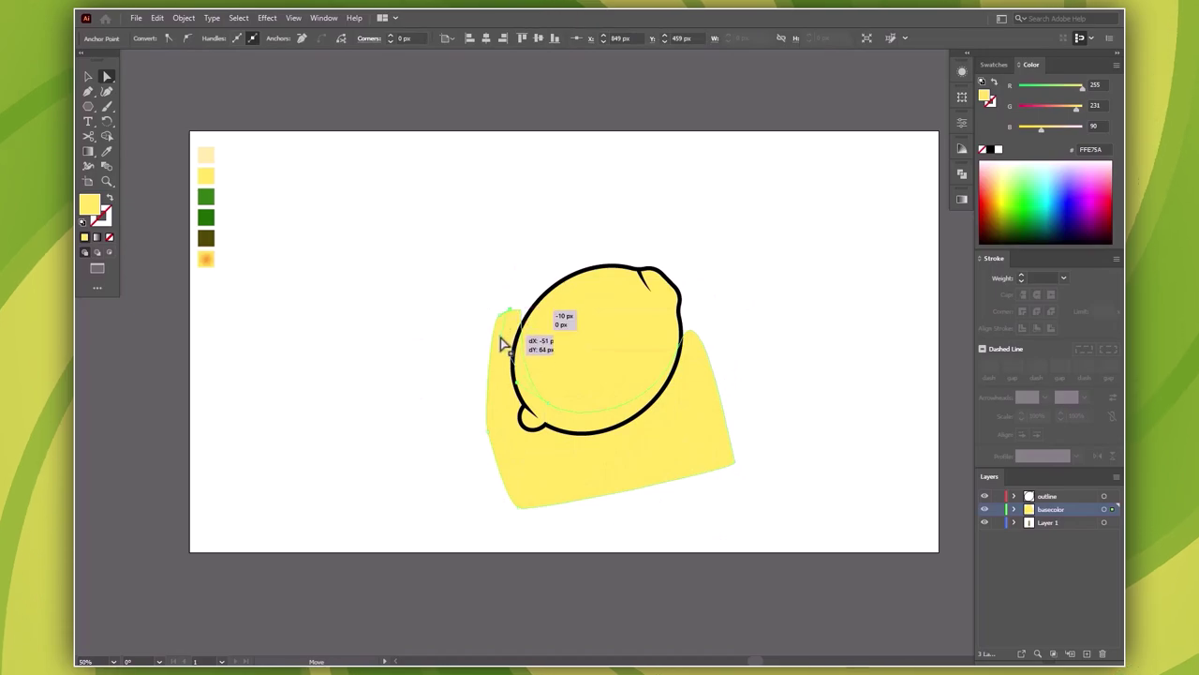
pyautogui.hotkey('shift', 'm')
pyautogui.keyDown('alt'); pyautogui.click(712, 438); pyautogui.keyUp('alt')
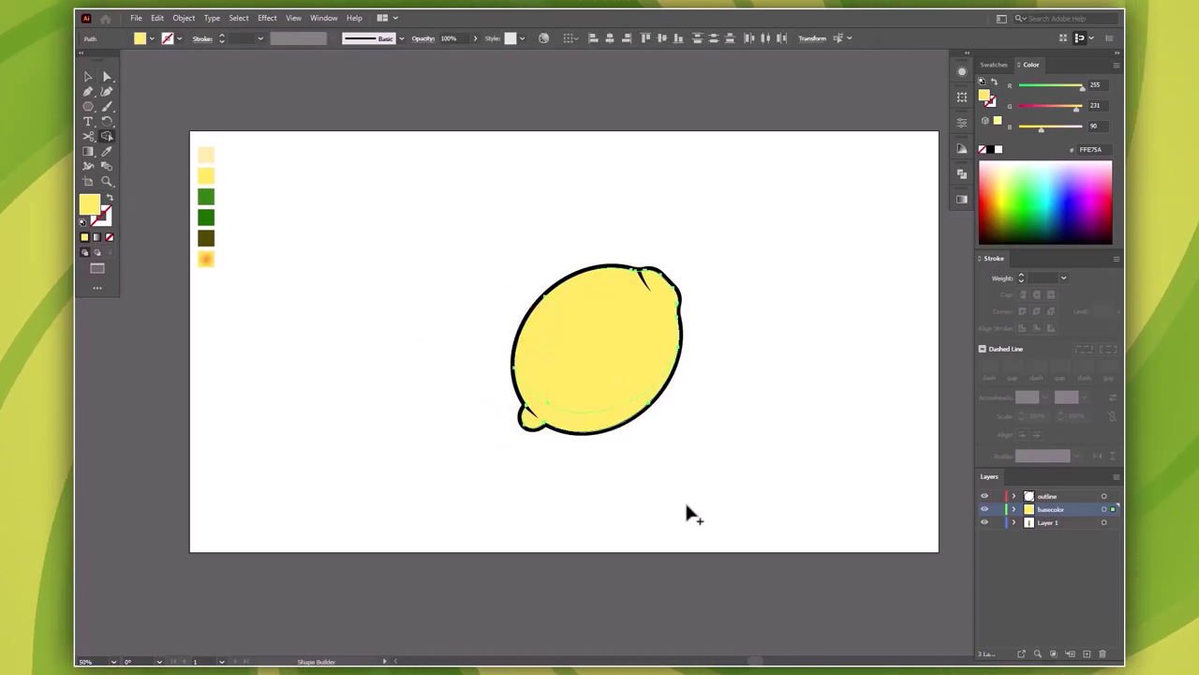
# Step: Fill the shadow shape with black 000000 at 25% opacity
pyautogui.click(594, 426)
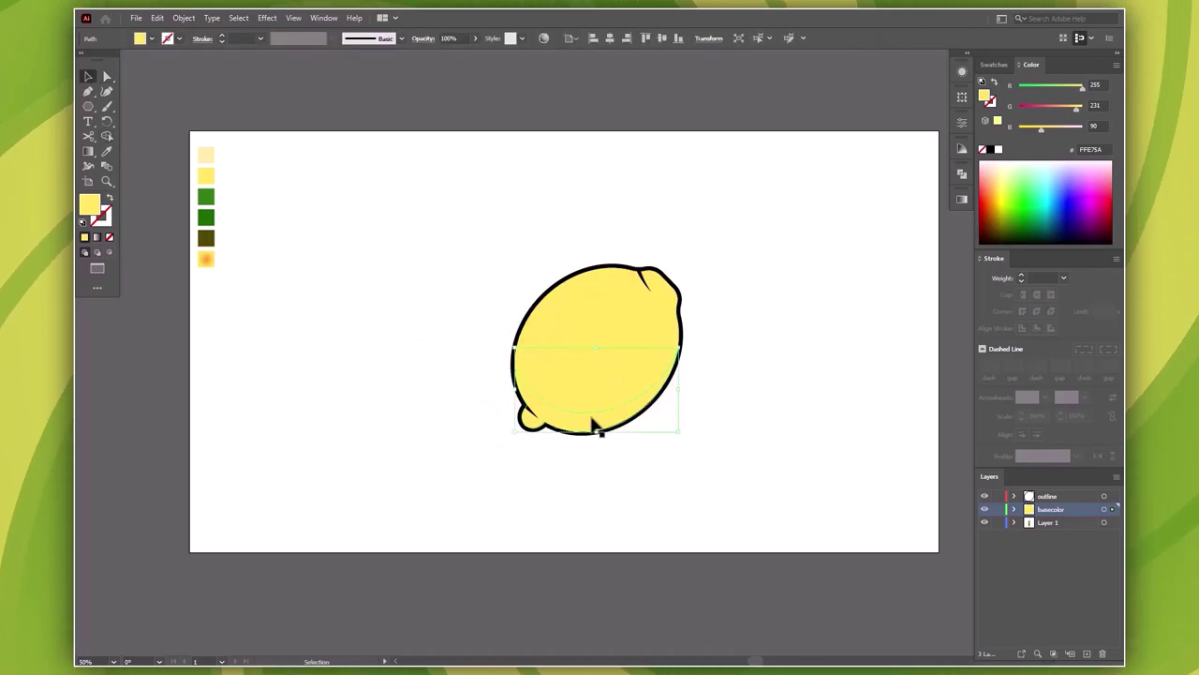
pyautogui.doubleClick(91, 206)
pyautogui.write('000000')
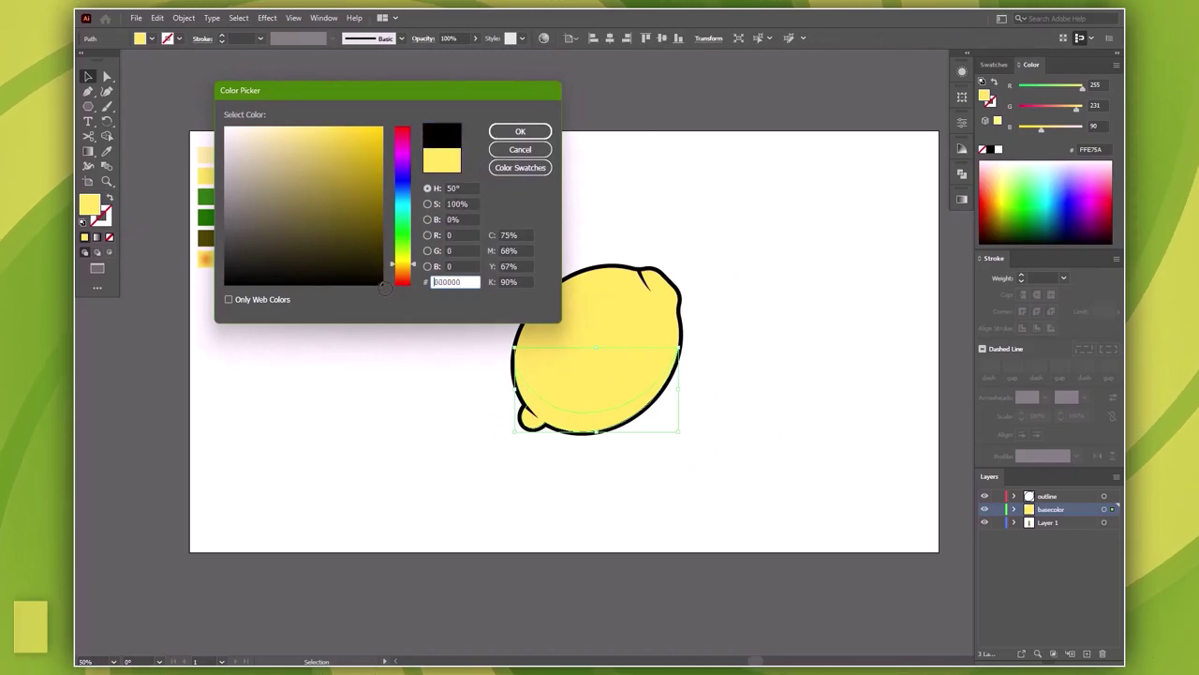
pyautogui.click(519, 132)
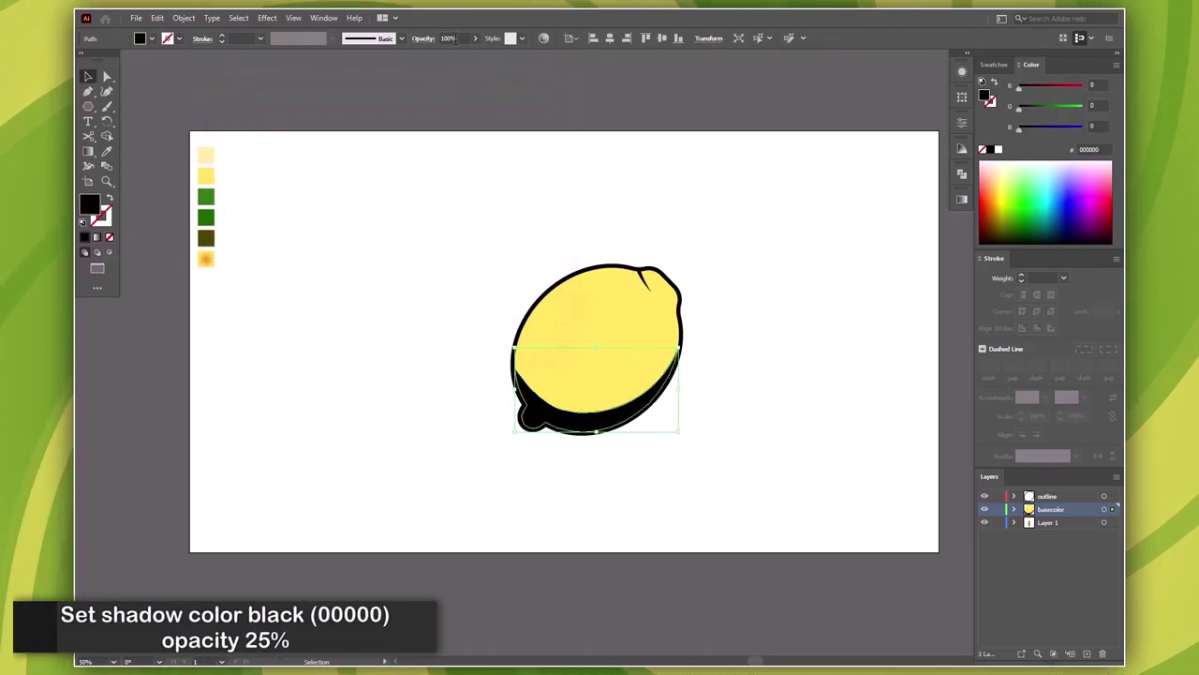
pyautogui.click(449, 37)
pyautogui.write('25')
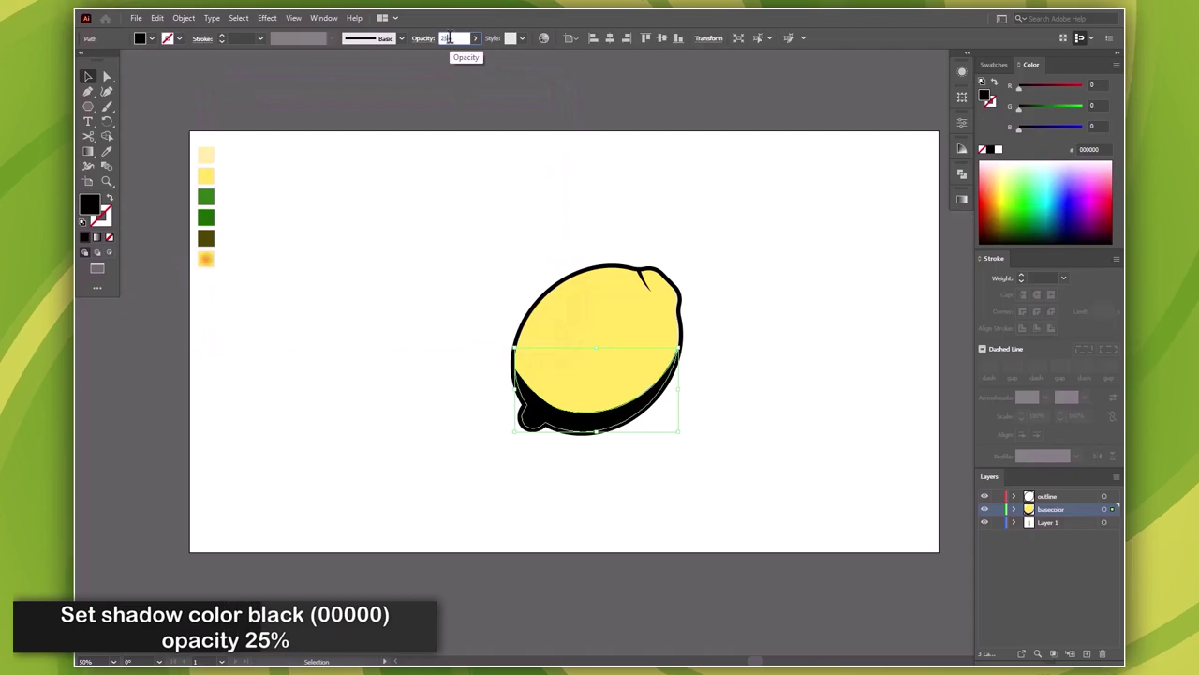
pyautogui.press('Return')
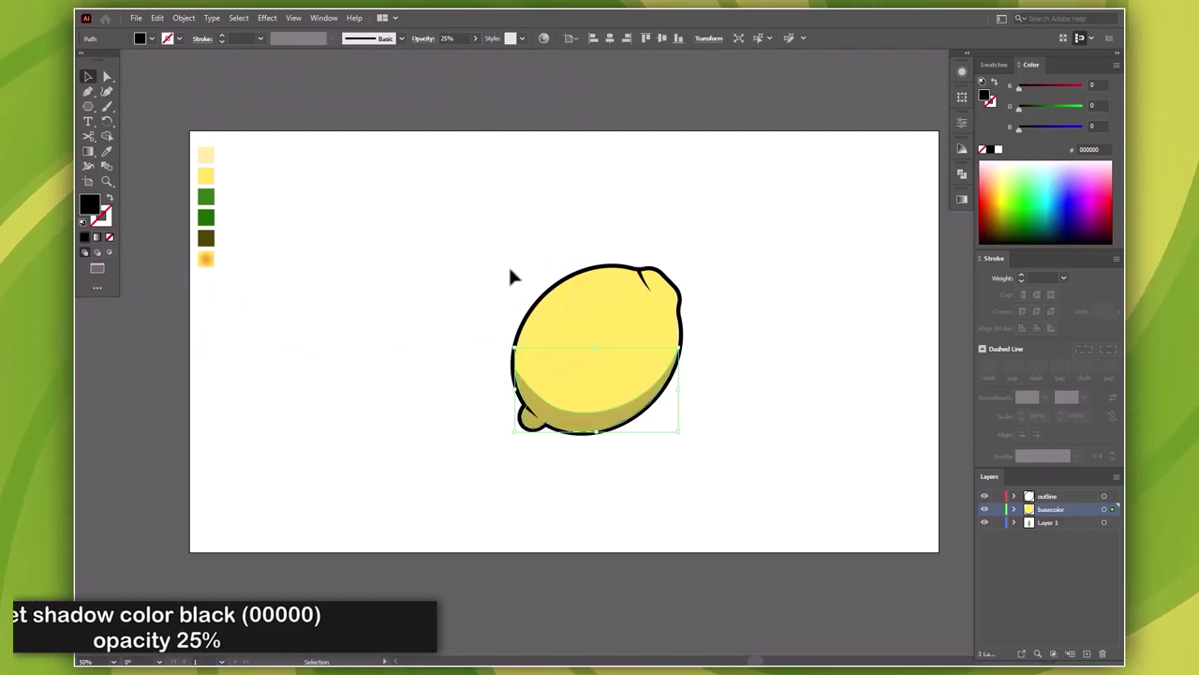
pyautogui.click(681, 462)
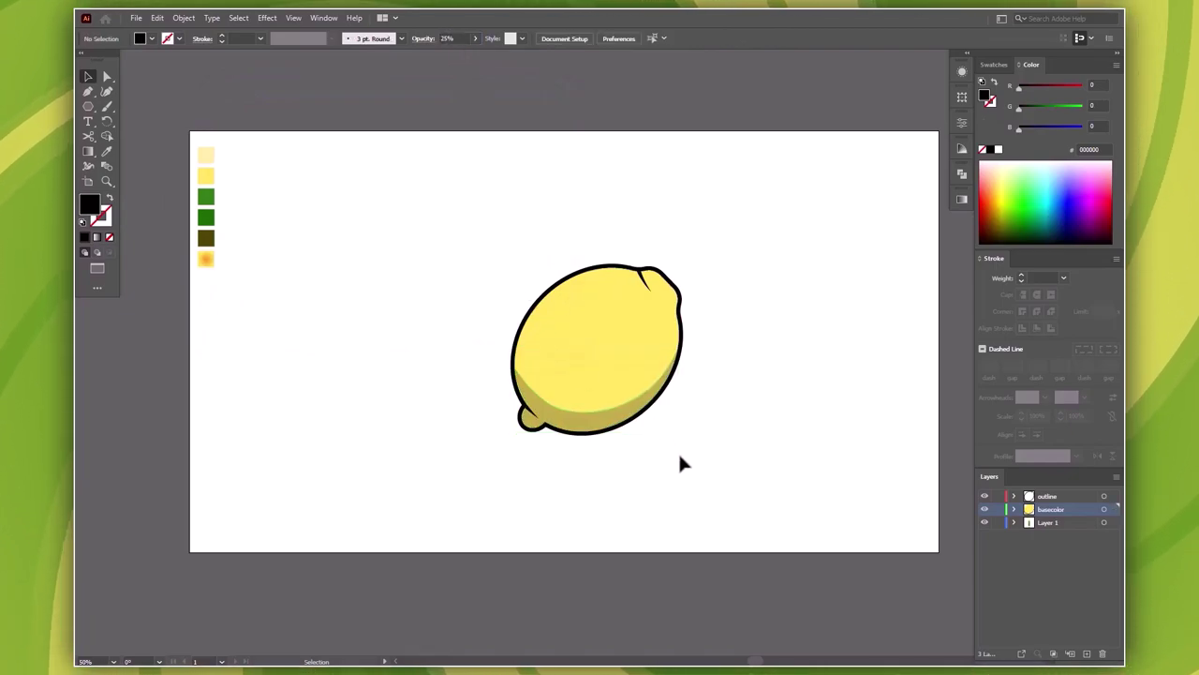
# Step: In isolation mode, draw a closed pen shape over the nub to cut back the shadow there
pyautogui.doubleClick(545, 415)
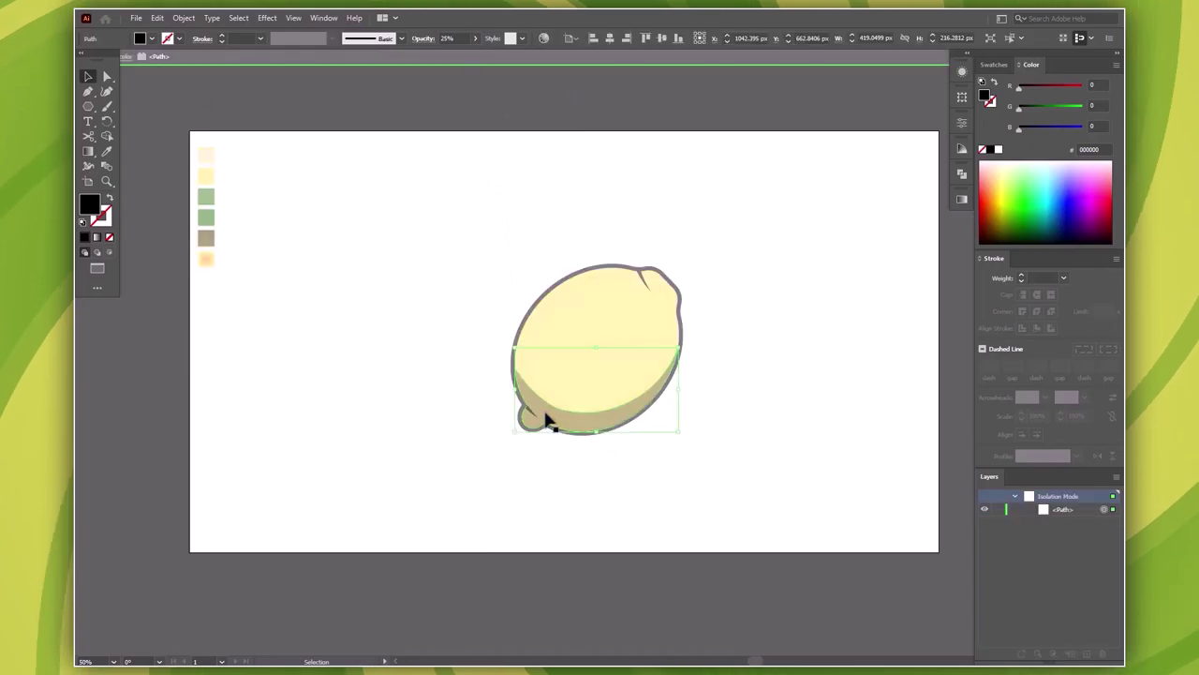
pyautogui.scroll(4, 551, 422)
pyautogui.press('p')
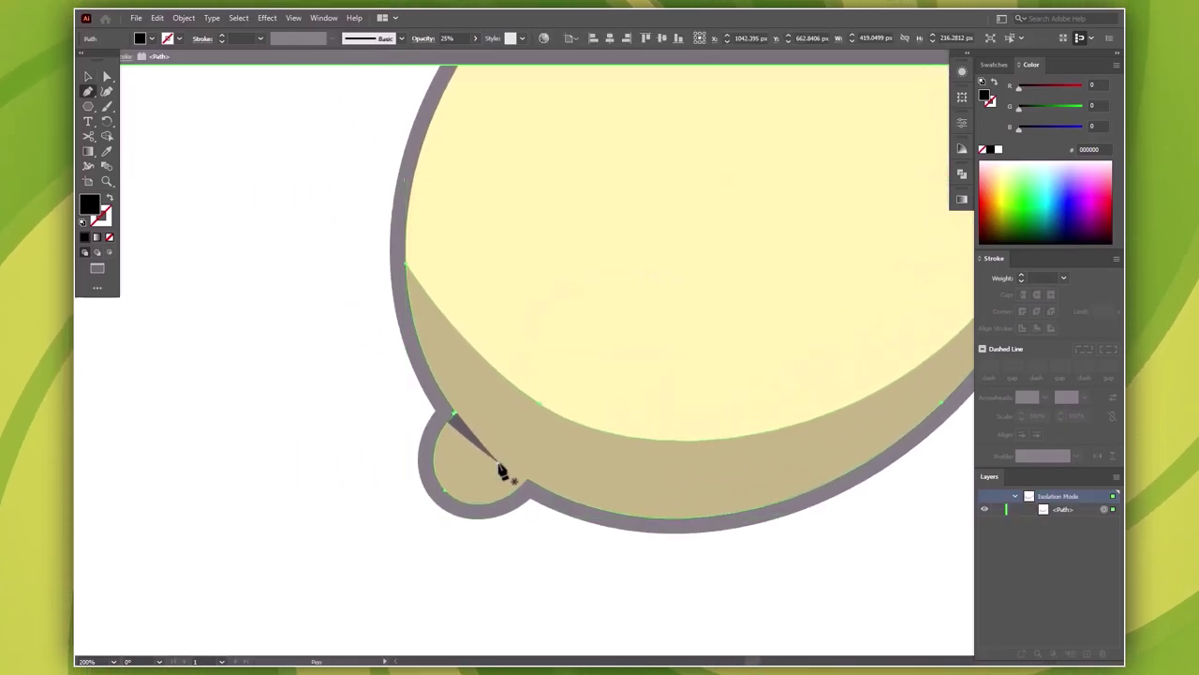
pyautogui.click(496, 464)
pyautogui.moveTo(430, 488); pyautogui.dragTo(362, 478)
pyautogui.click(448, 405)
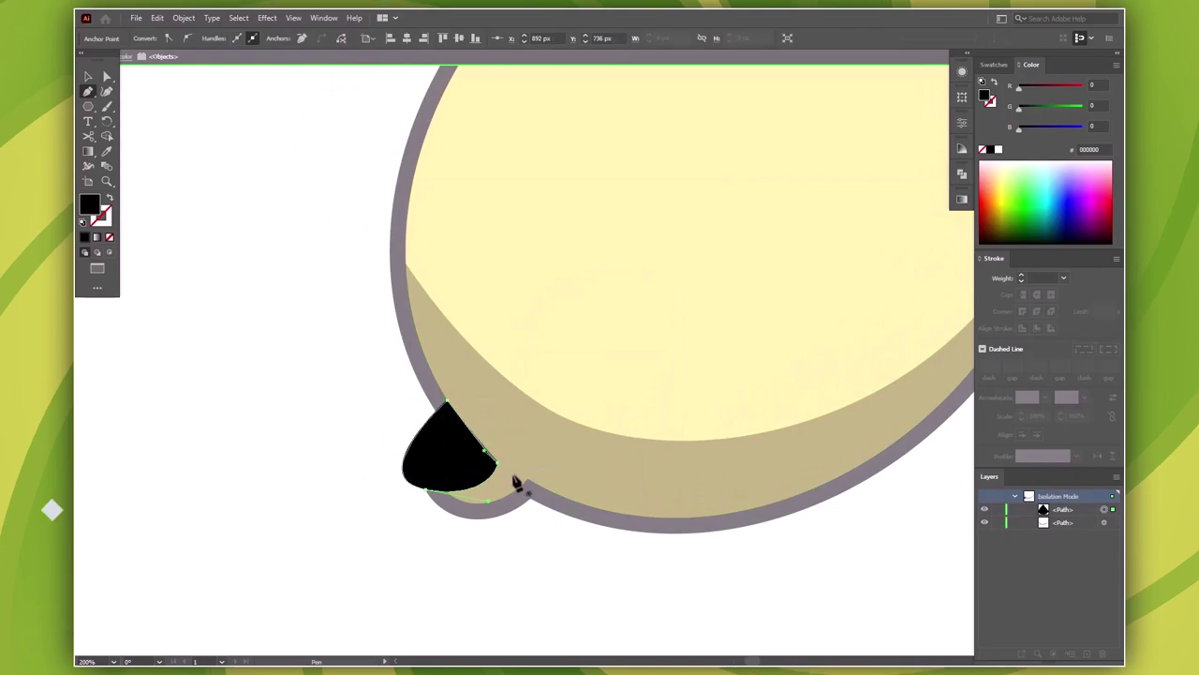
pyautogui.click(516, 483)
pyautogui.press('v')
pyautogui.doubleClick(331, 467)
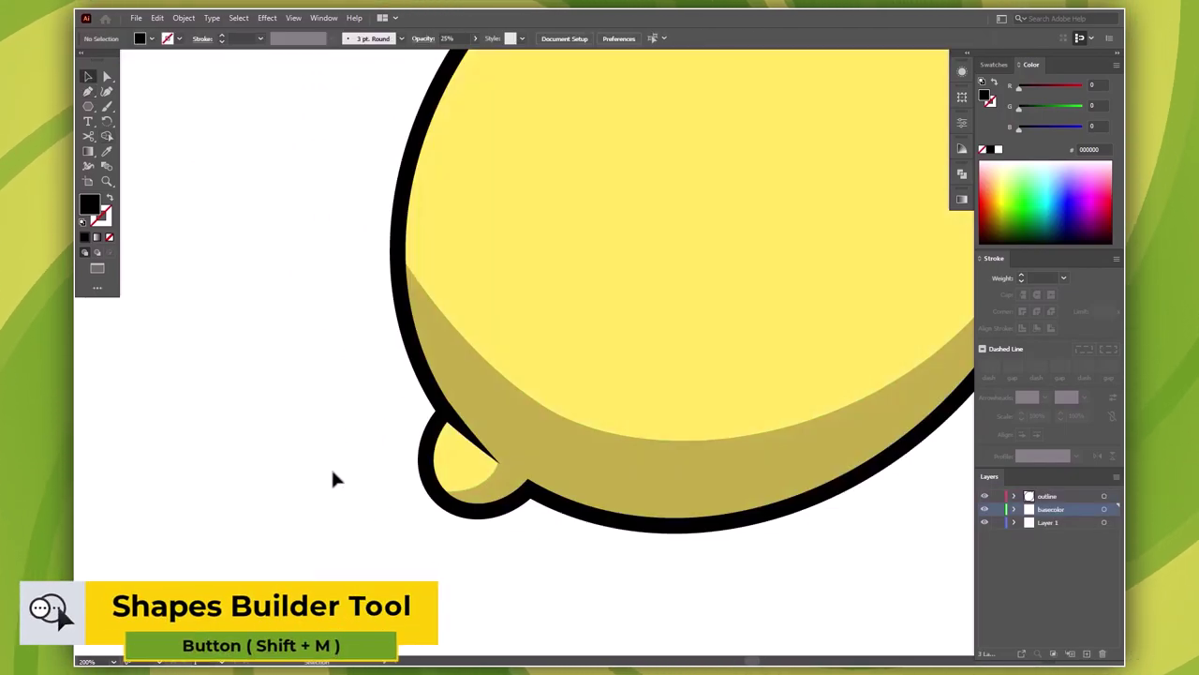
pyautogui.hotkey('ctrl', '0')
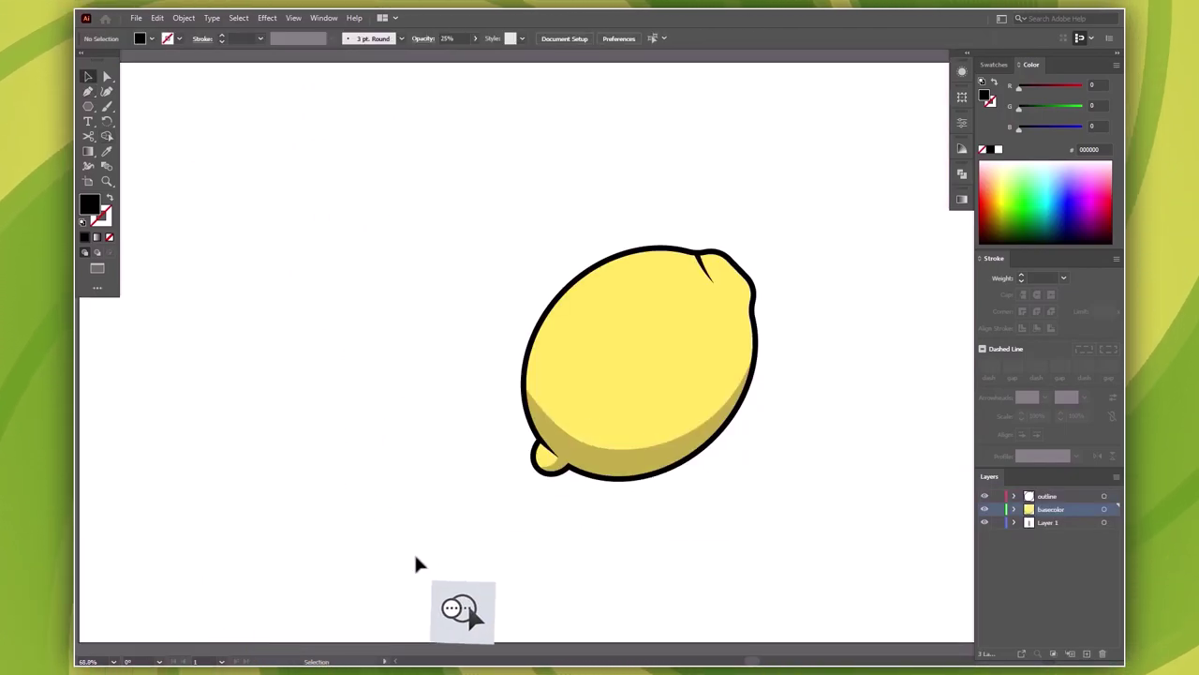
# Step: In the isolated base shape, pen-draw a curved shadow shape along the lemon's upper-right edge
pyautogui.hotkey('ctrl', '0')
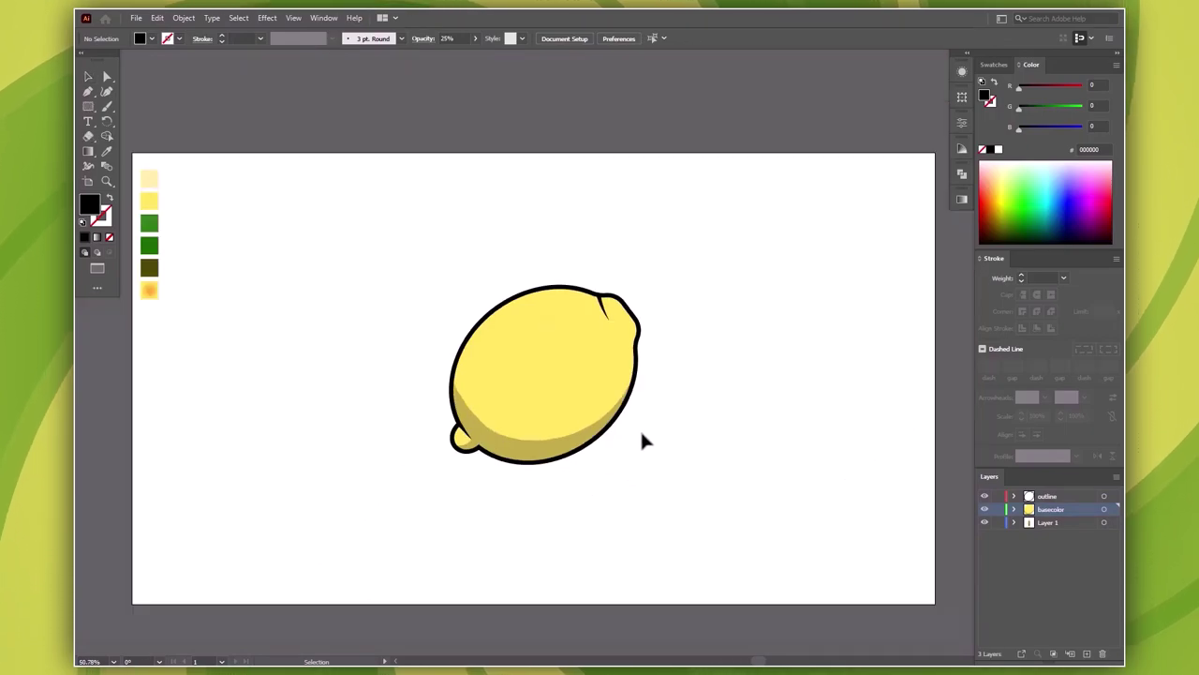
pyautogui.doubleClick(605, 358)
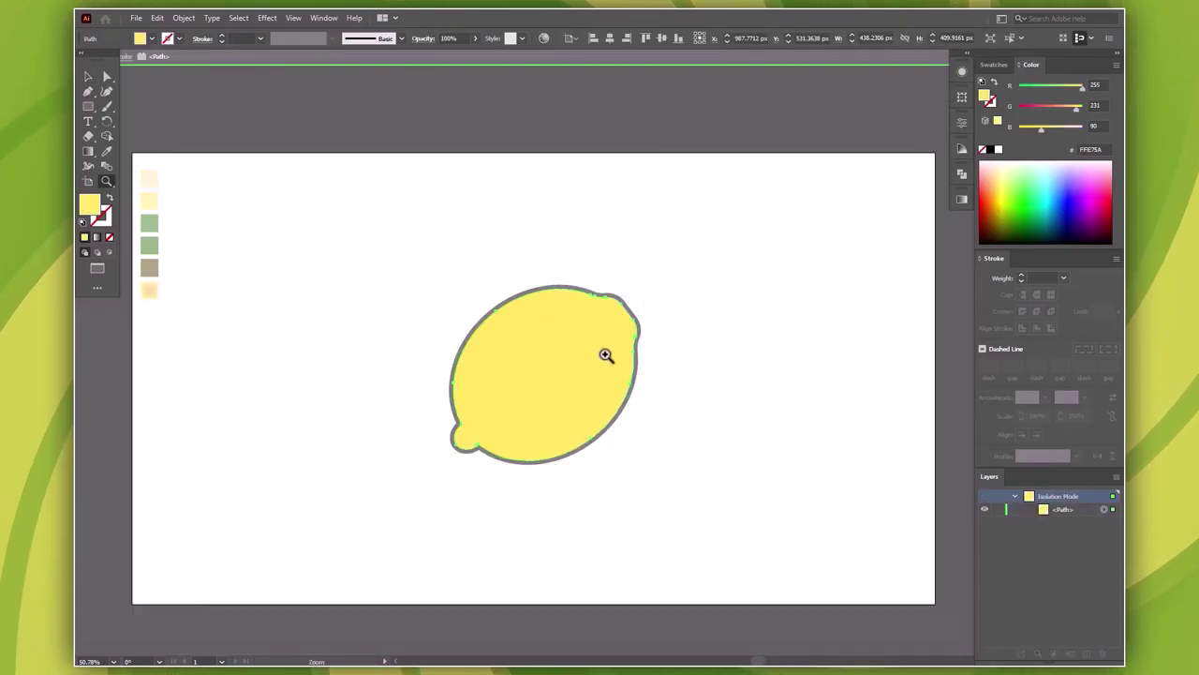
pyautogui.moveTo(646, 357); pyautogui.dragTo(645, 357)
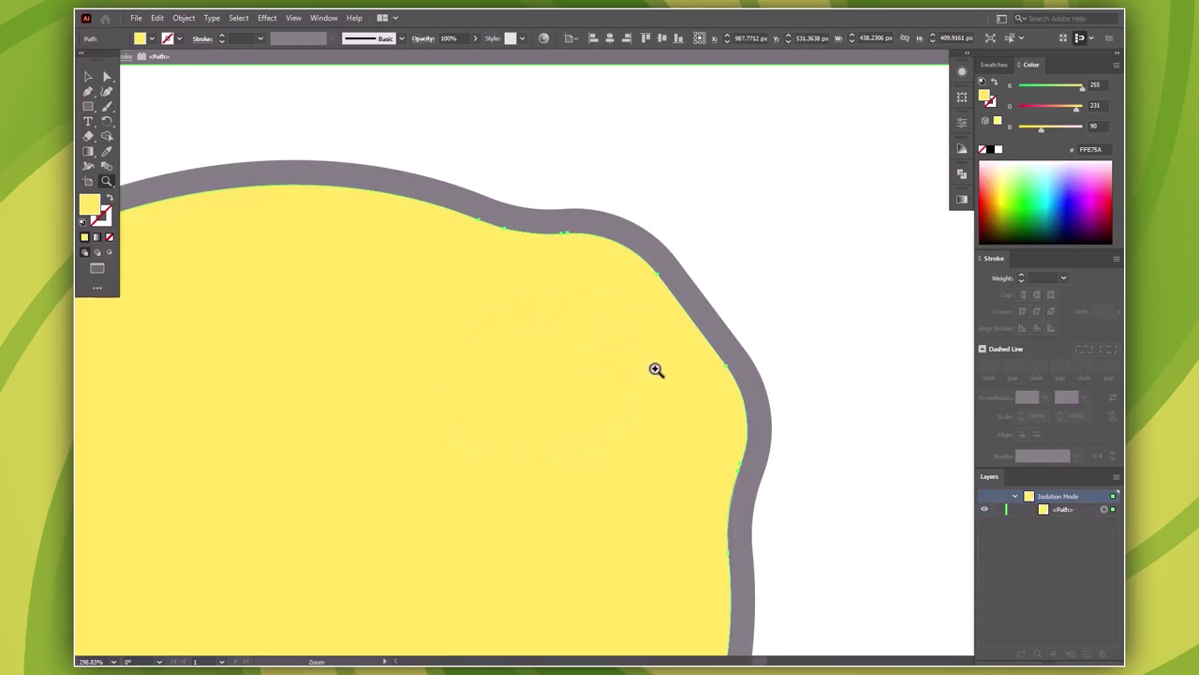
pyautogui.press('p')
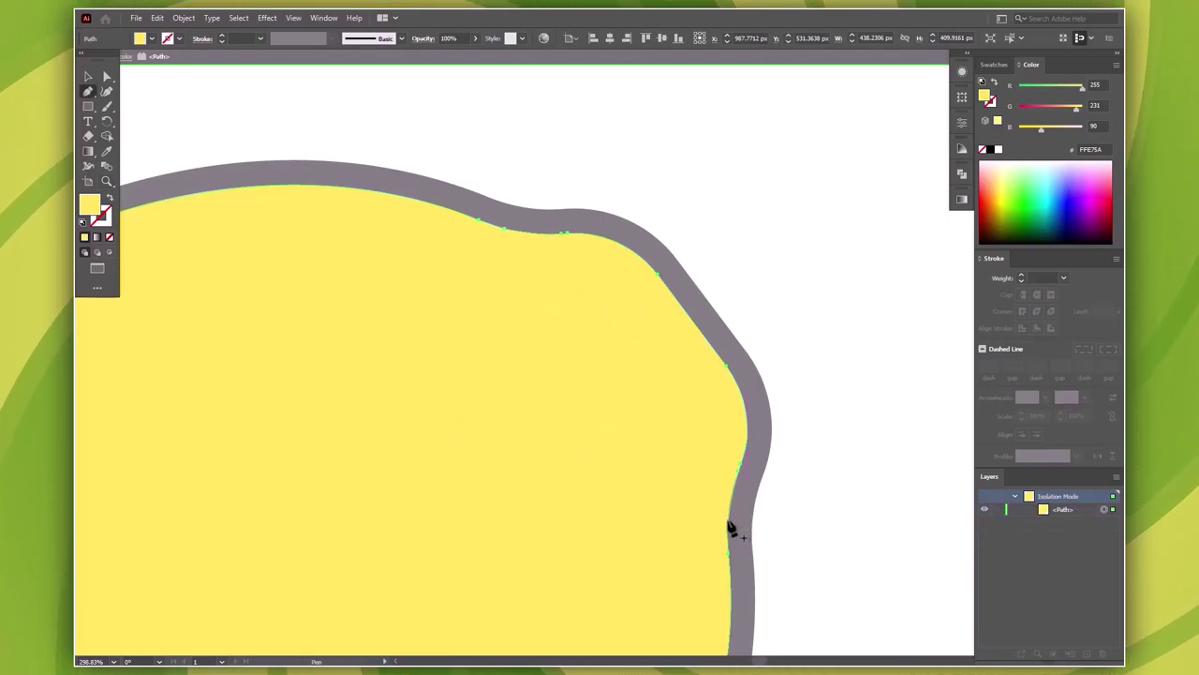
pyautogui.click(729, 520)
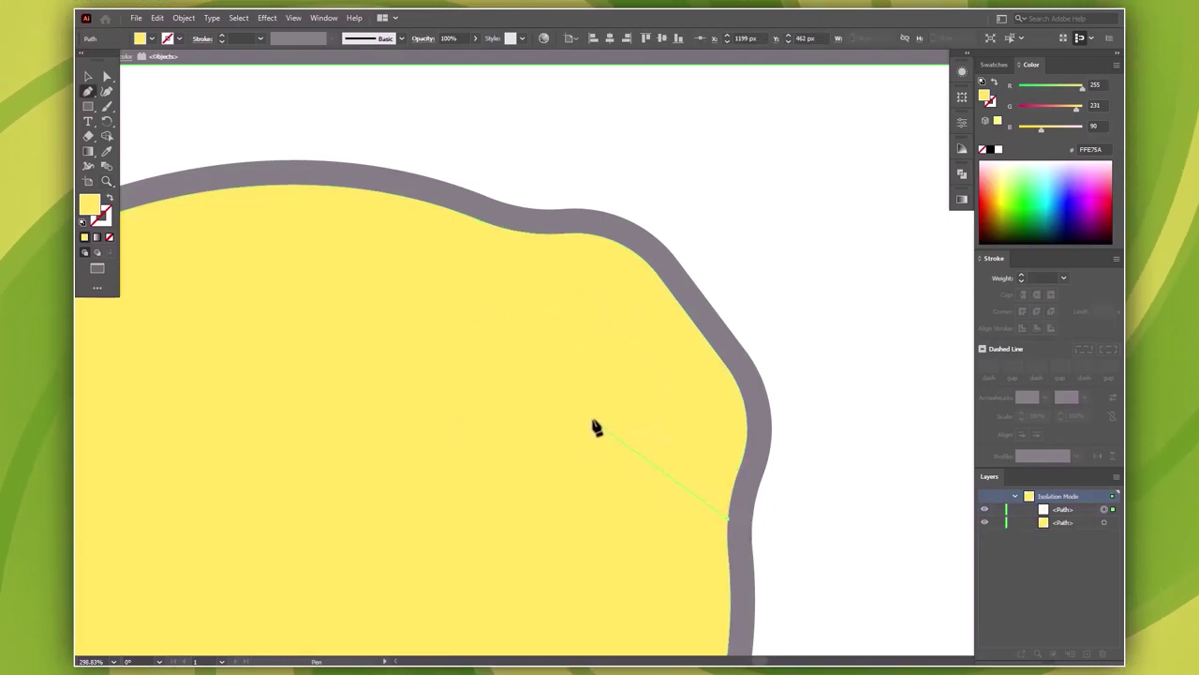
pyautogui.moveTo(573, 380); pyautogui.dragTo(590, 403)
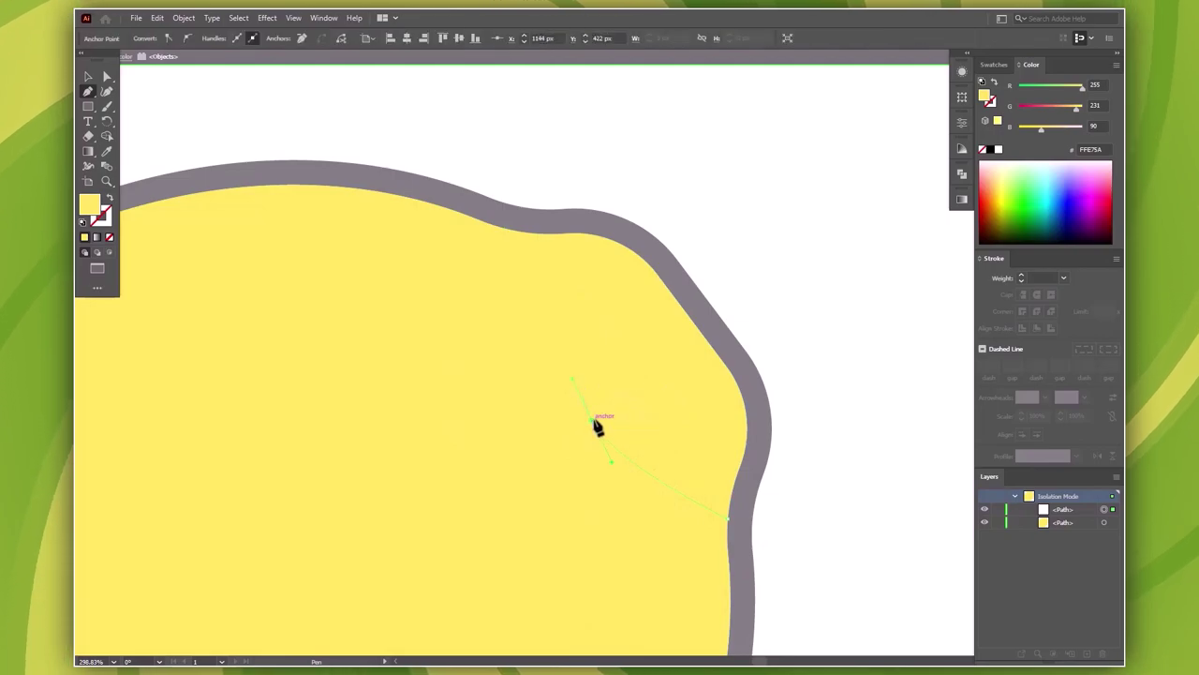
pyautogui.moveTo(660, 522); pyautogui.dragTo(660, 577)
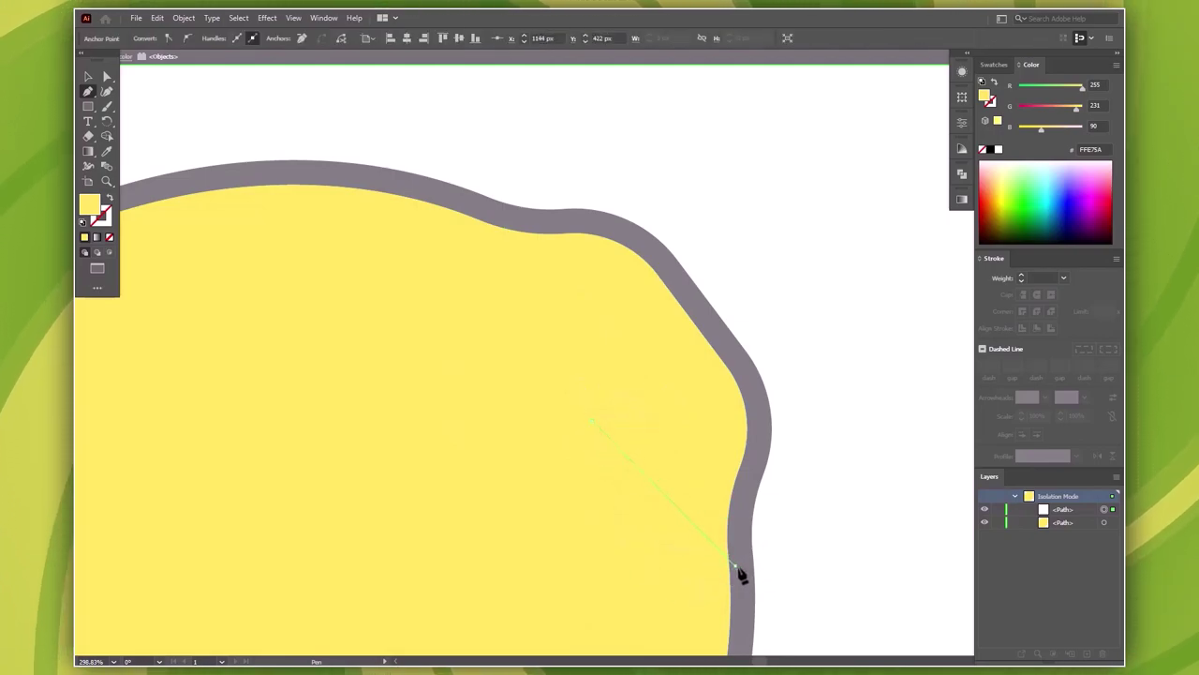
pyautogui.moveTo(796, 600); pyautogui.dragTo(834, 606)
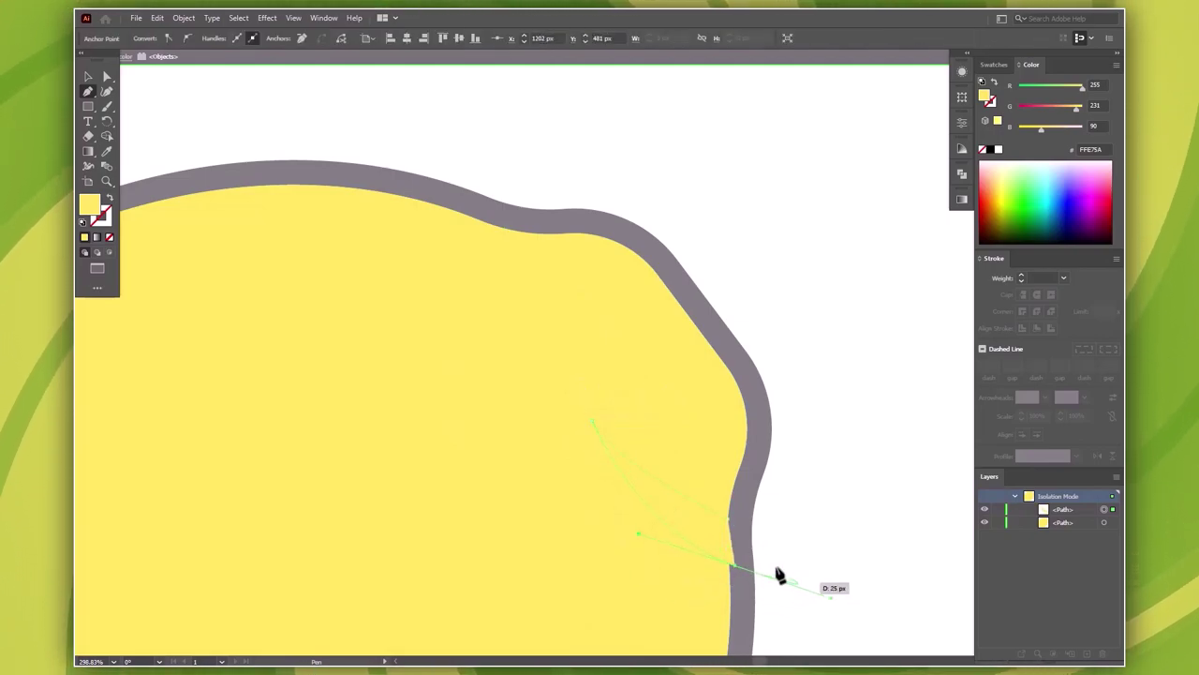
pyautogui.click(731, 525)
pyautogui.hotkey('ctrl', '0')
# Step: Split it with Shape Builder and eyedrop the translucent black shadow style onto the new piece
pyautogui.hotkey('shift', 'm')
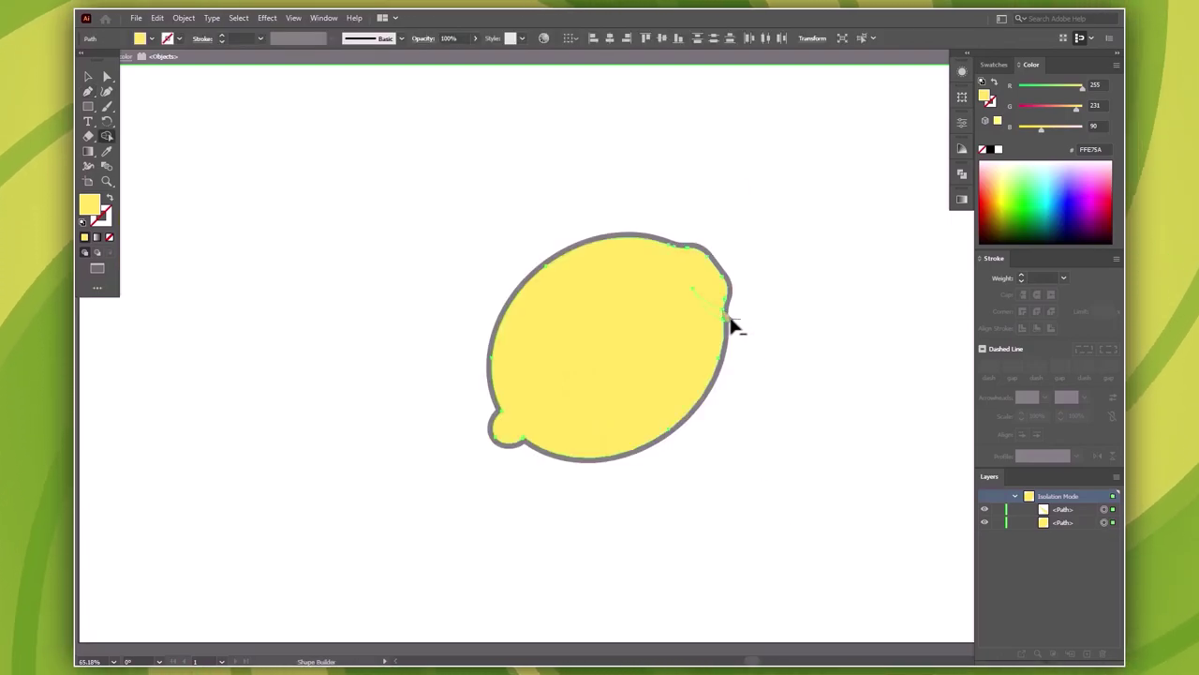
pyautogui.press('v')
pyautogui.press('Escape')
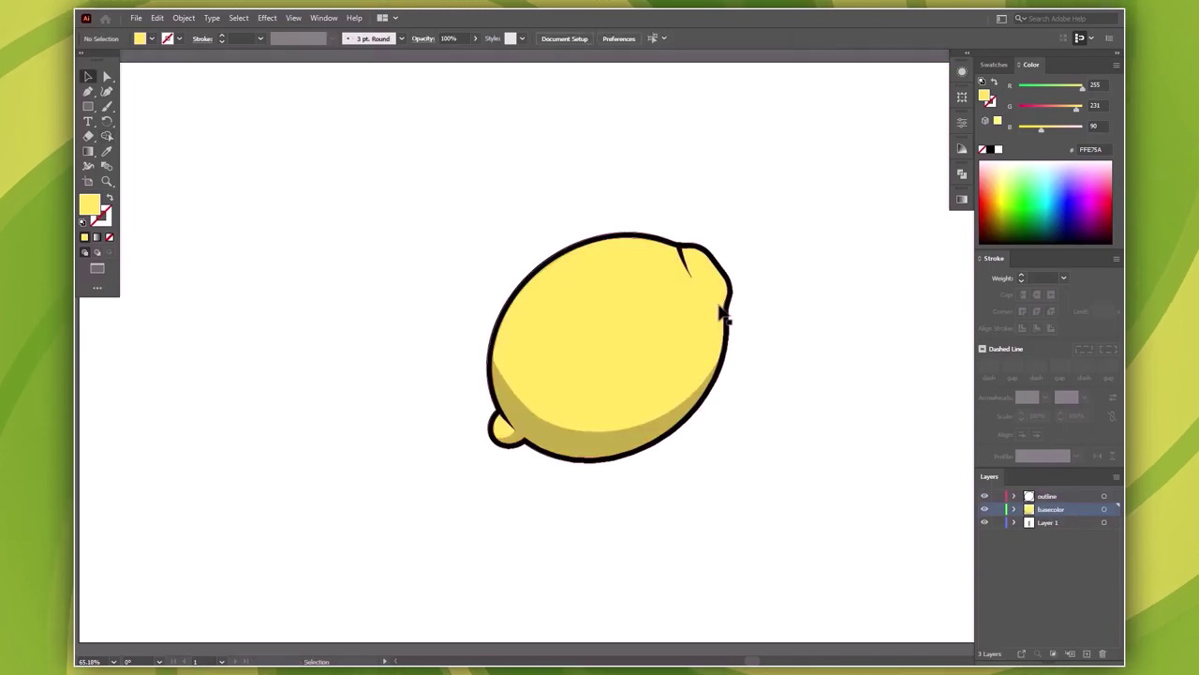
pyautogui.click(717, 309)
pyautogui.press('i')
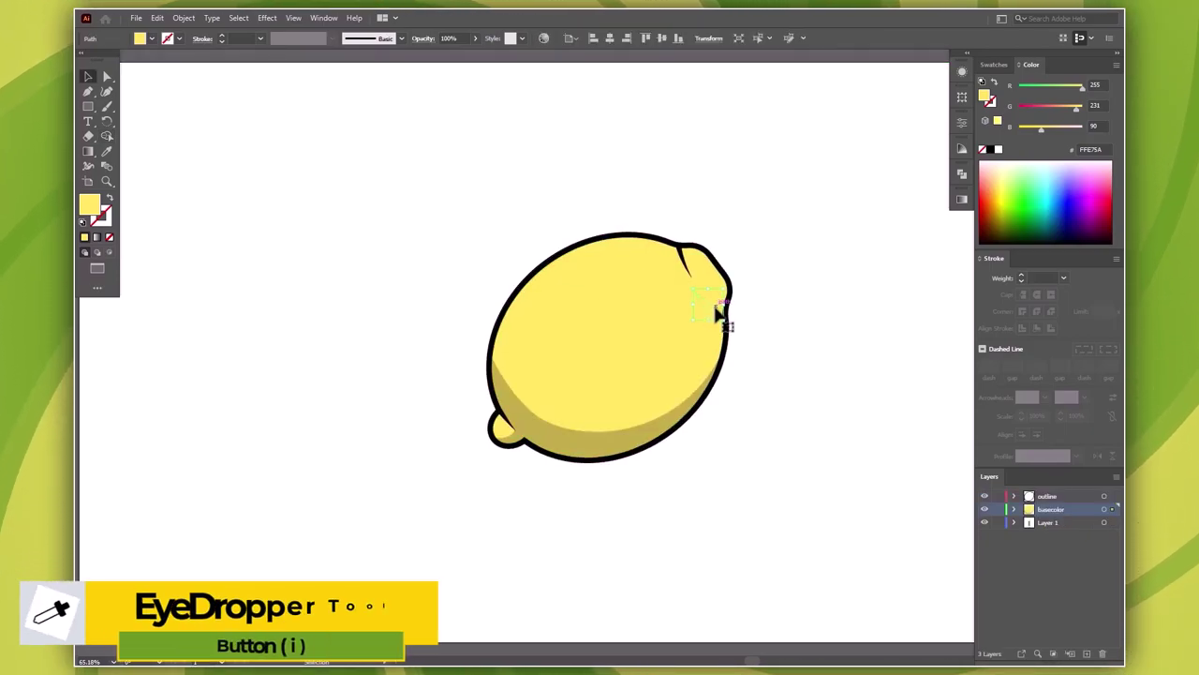
pyautogui.click(656, 427)
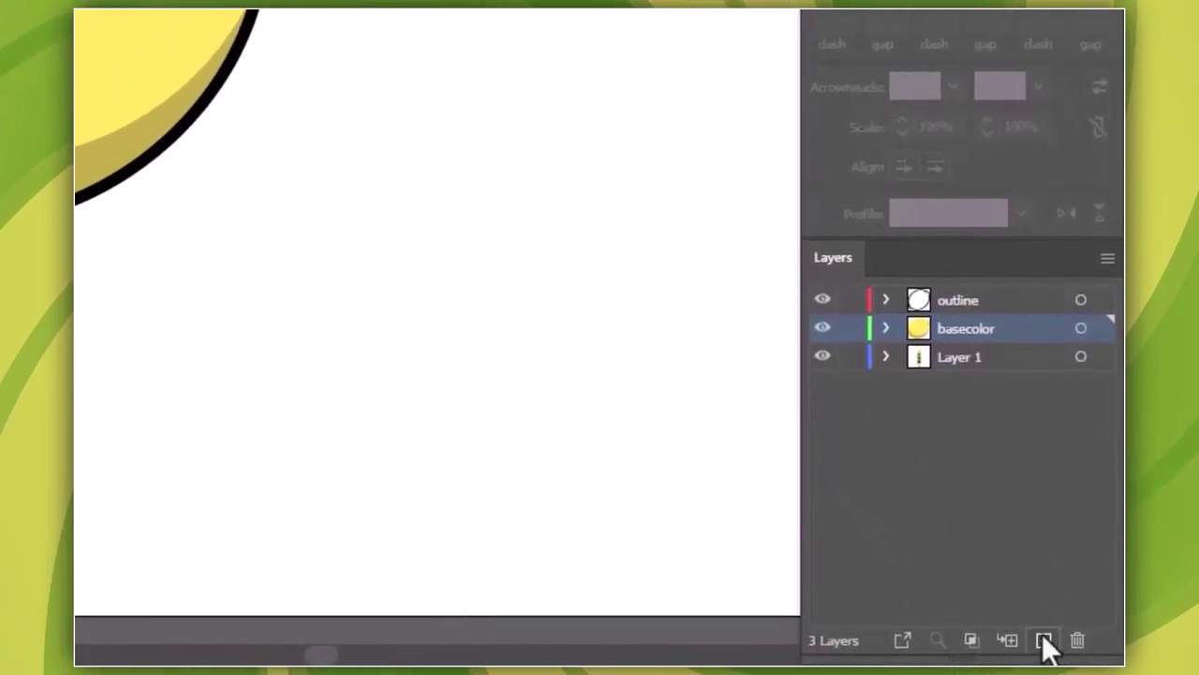
# Step: Add a new layer named 'leaf' at the top of the layer stack
pyautogui.click(1086, 653)
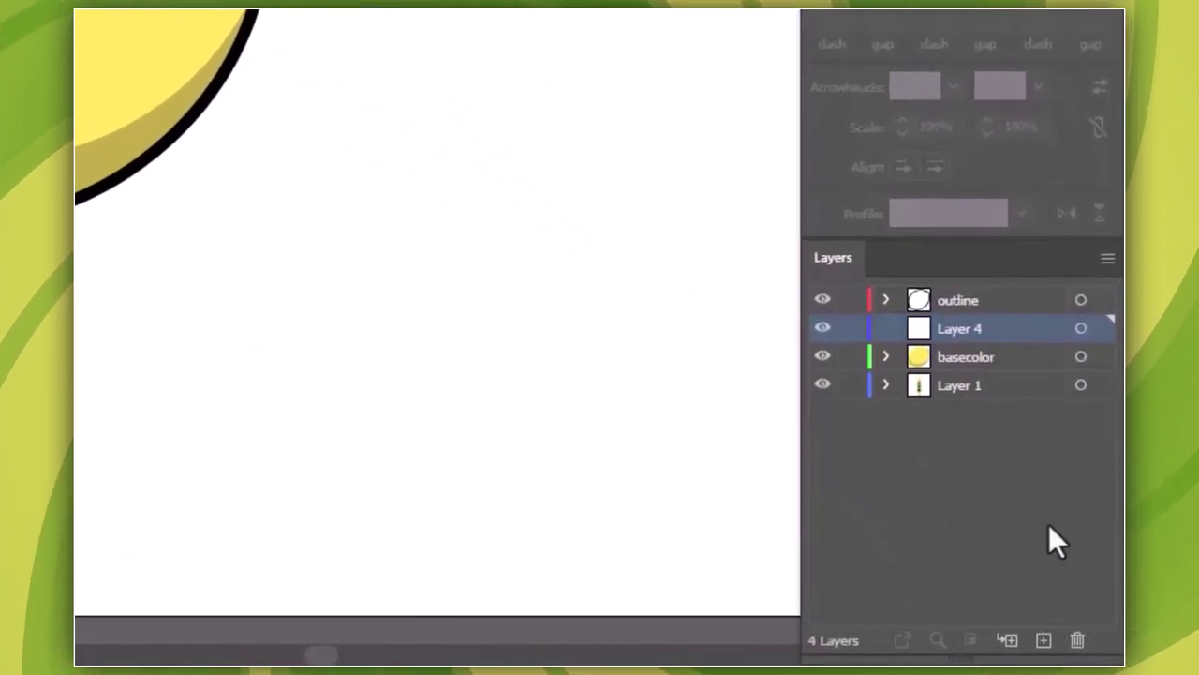
pyautogui.moveTo(996, 338); pyautogui.dragTo(988, 297)
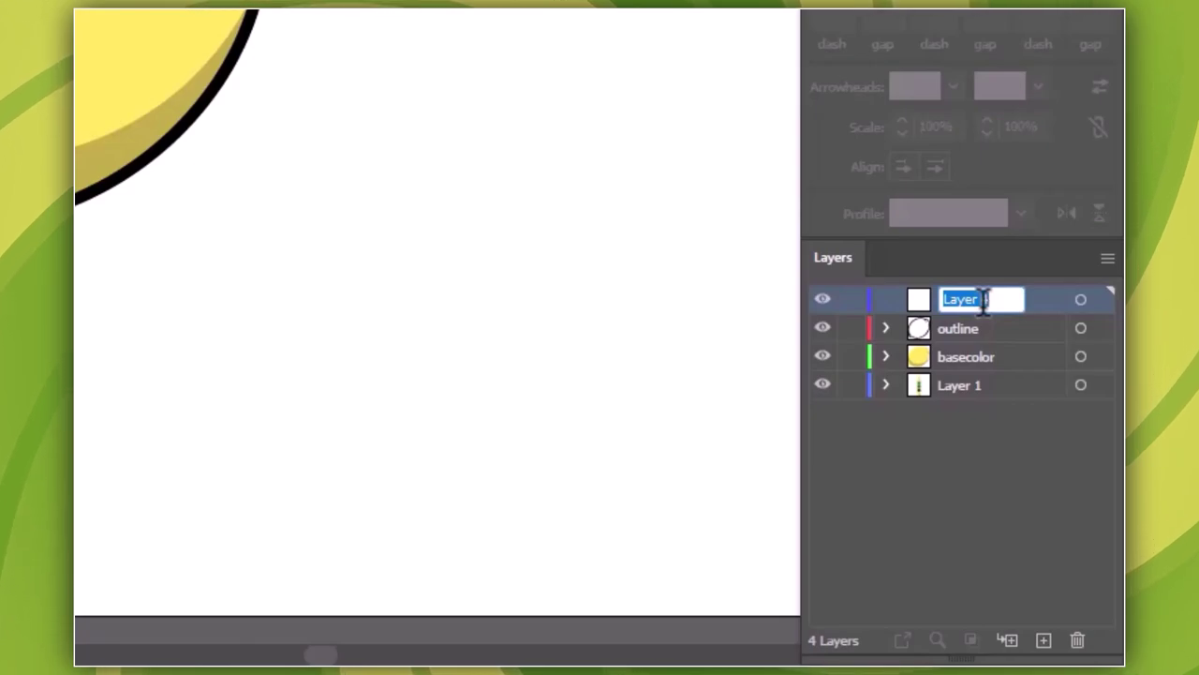
pyautogui.write('leaf')
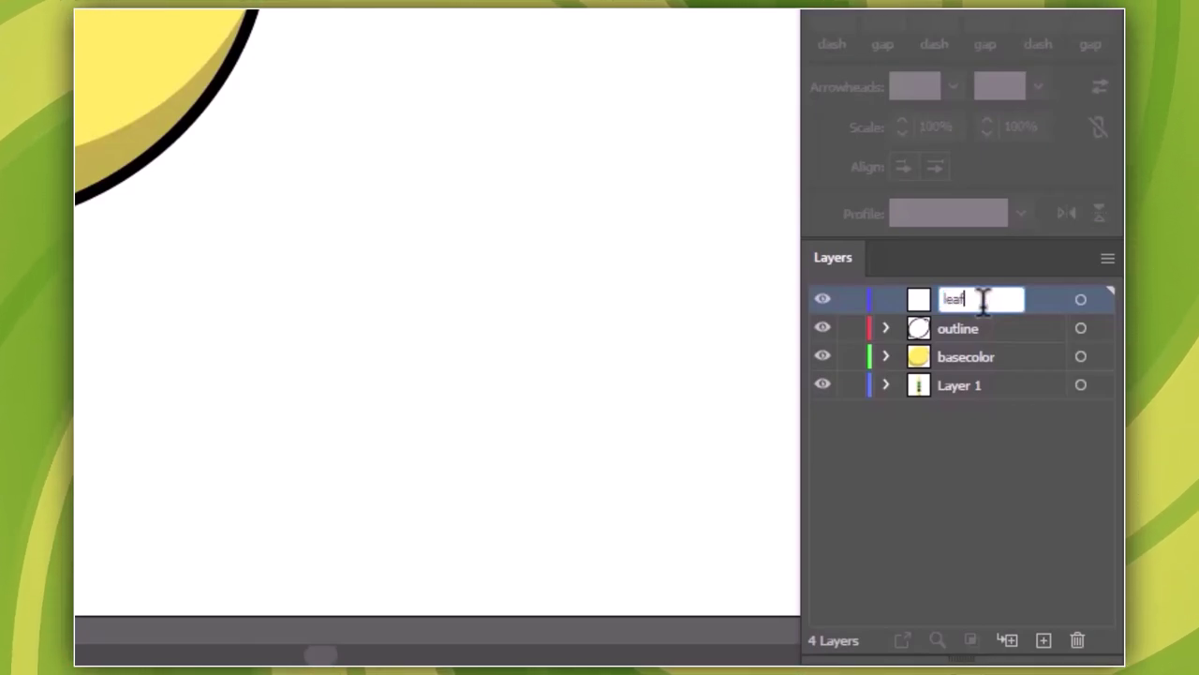
pyautogui.press('Return')
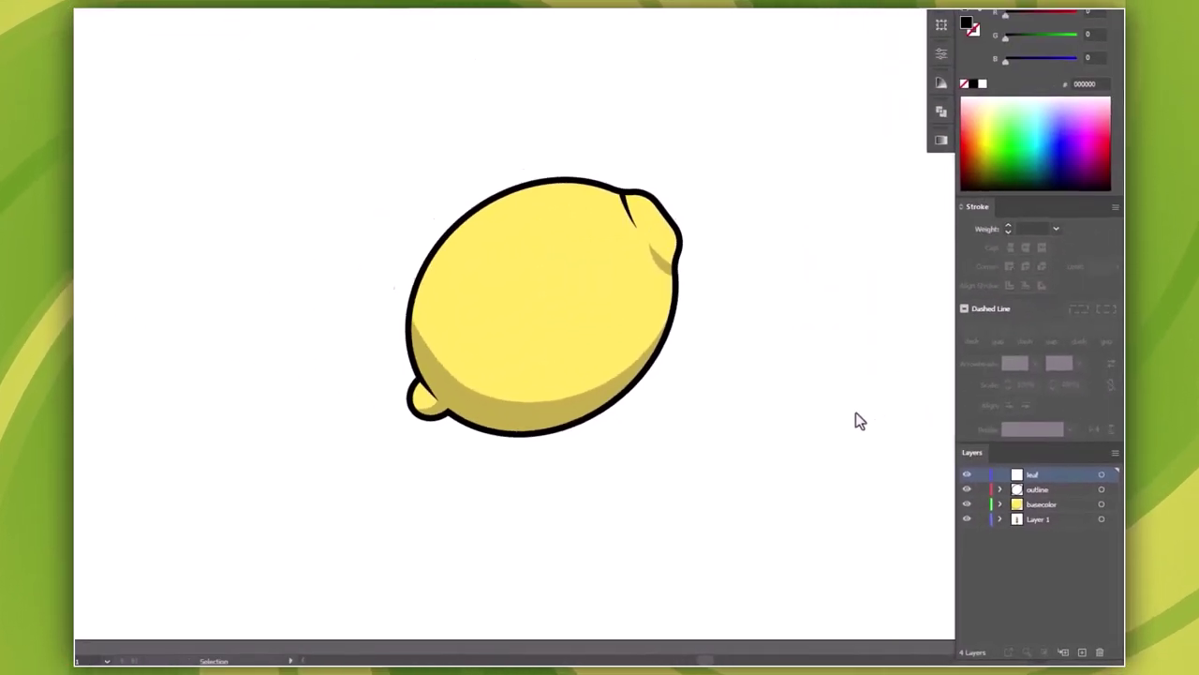
# Step: Draw a small base rectangle and a curved stem path beside the lemon
pyautogui.moveTo(784, 458); pyautogui.dragTo(801, 478)
pyautogui.press('a')
pyautogui.press('p')
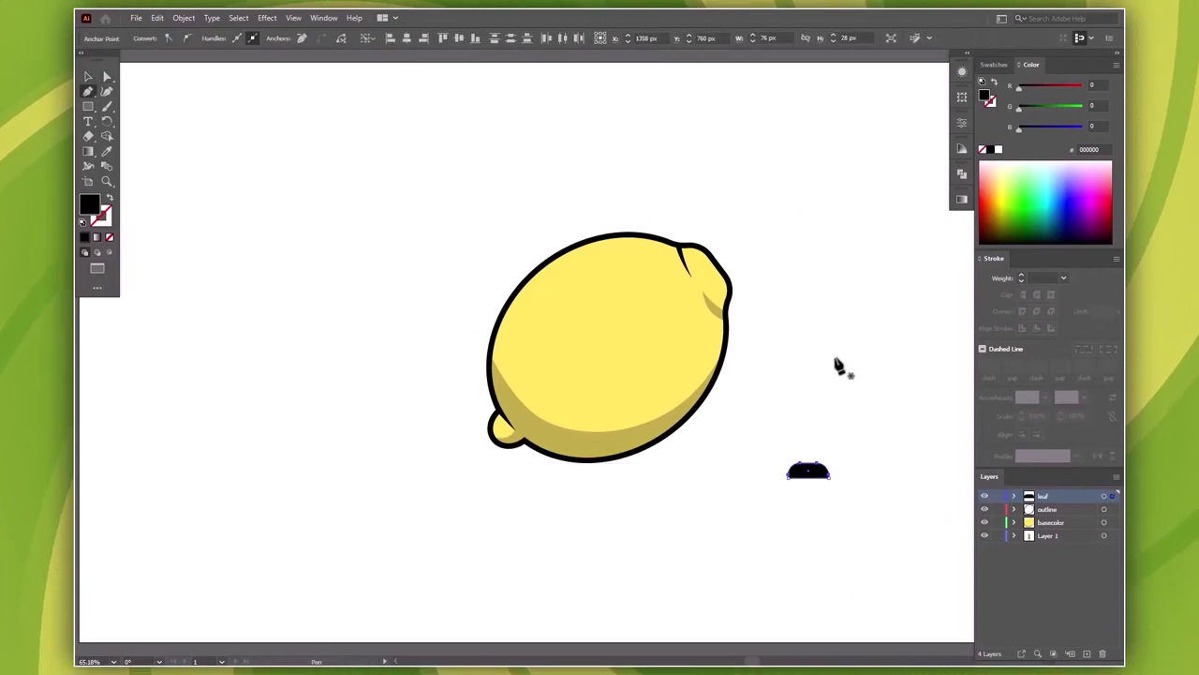
pyautogui.click(808, 464)
pyautogui.moveTo(830, 339); pyautogui.dragTo(809, 557)
pyautogui.click(808, 465)
pyautogui.press('v')
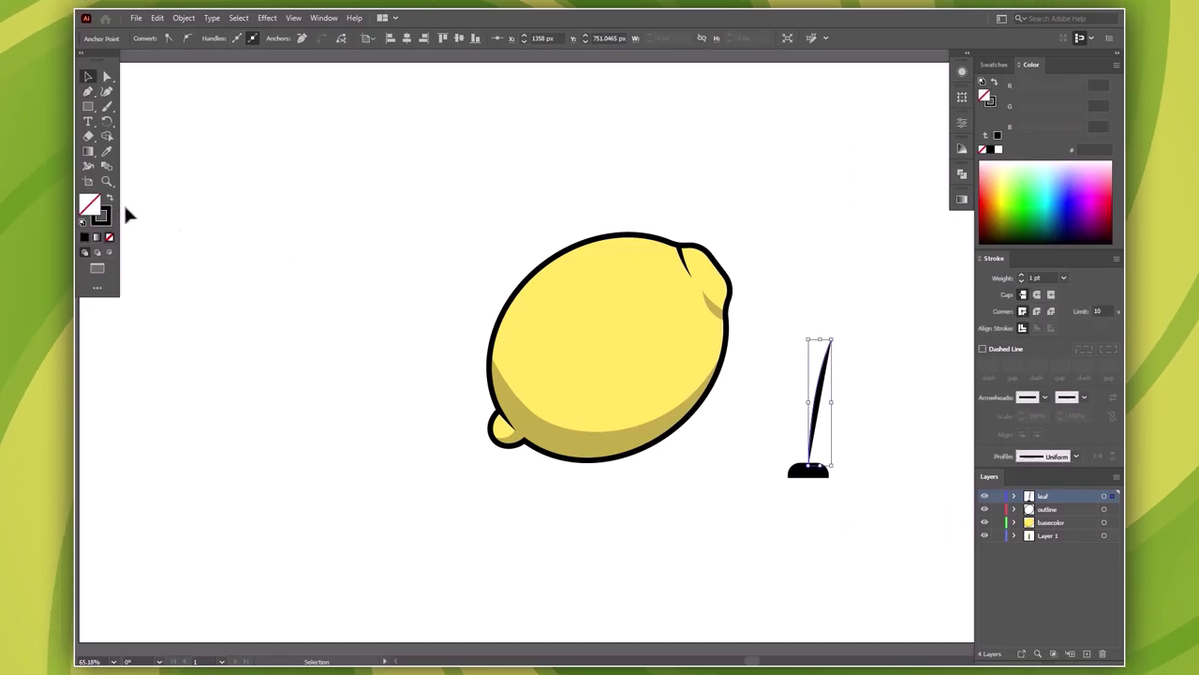
# Step: Give the stem a 29 pt stroke and widen it toward its base
pyautogui.hotkey('shift', 'x')
pyautogui.click(1040, 277)
pyautogui.write('29')
pyautogui.hotkey('shift', 'w')
pyautogui.moveTo(812, 466); pyautogui.dragTo(861, 459)
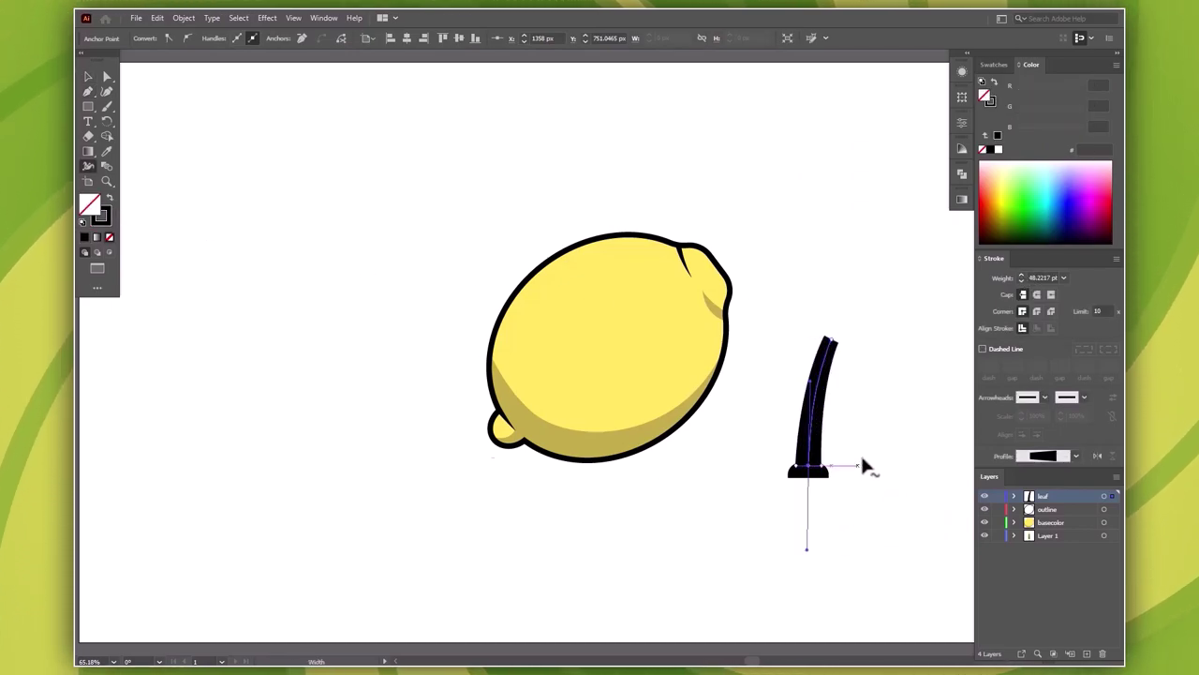
pyautogui.press('v')
# Step: Outline the stem stroke and combine it with its base into one shape
pyautogui.click(184, 18)
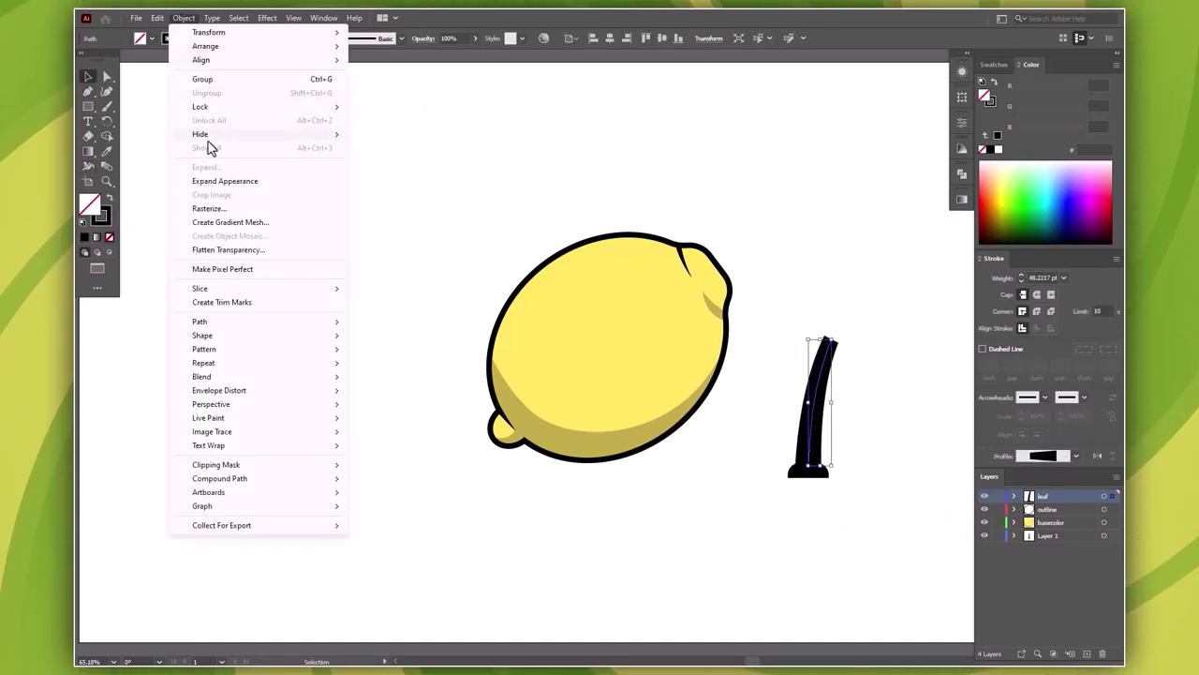
pyautogui.click(214, 179)
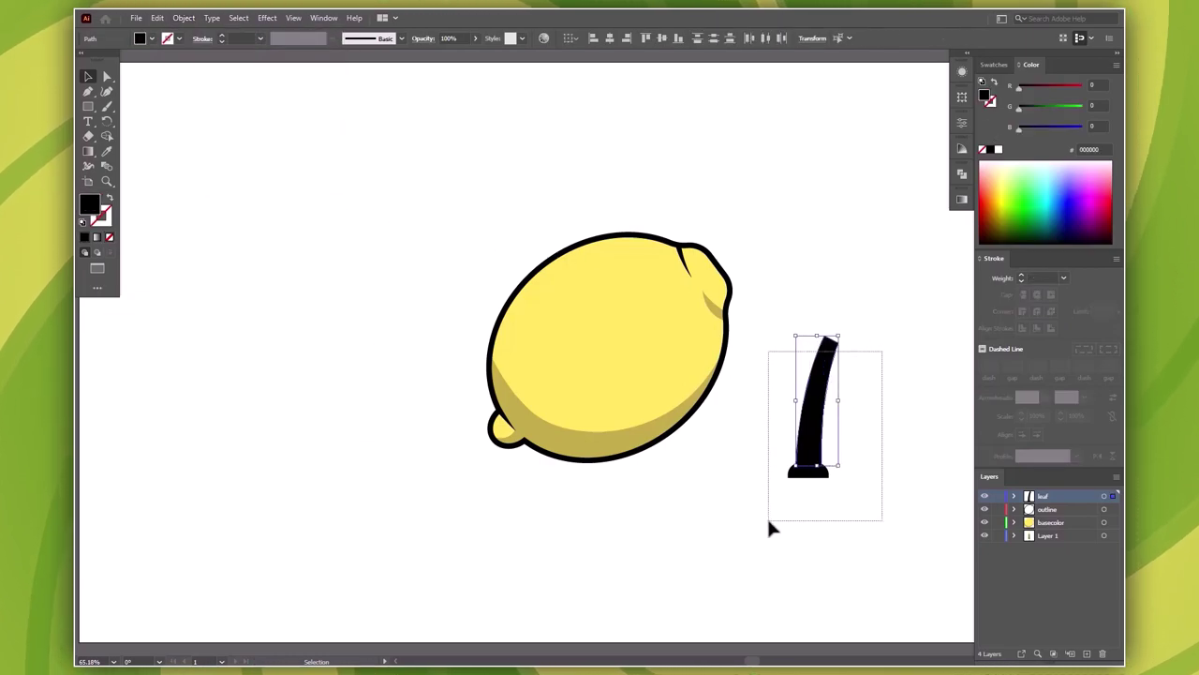
pyautogui.moveTo(864, 401); pyautogui.dragTo(766, 517)
pyautogui.click(961, 200)
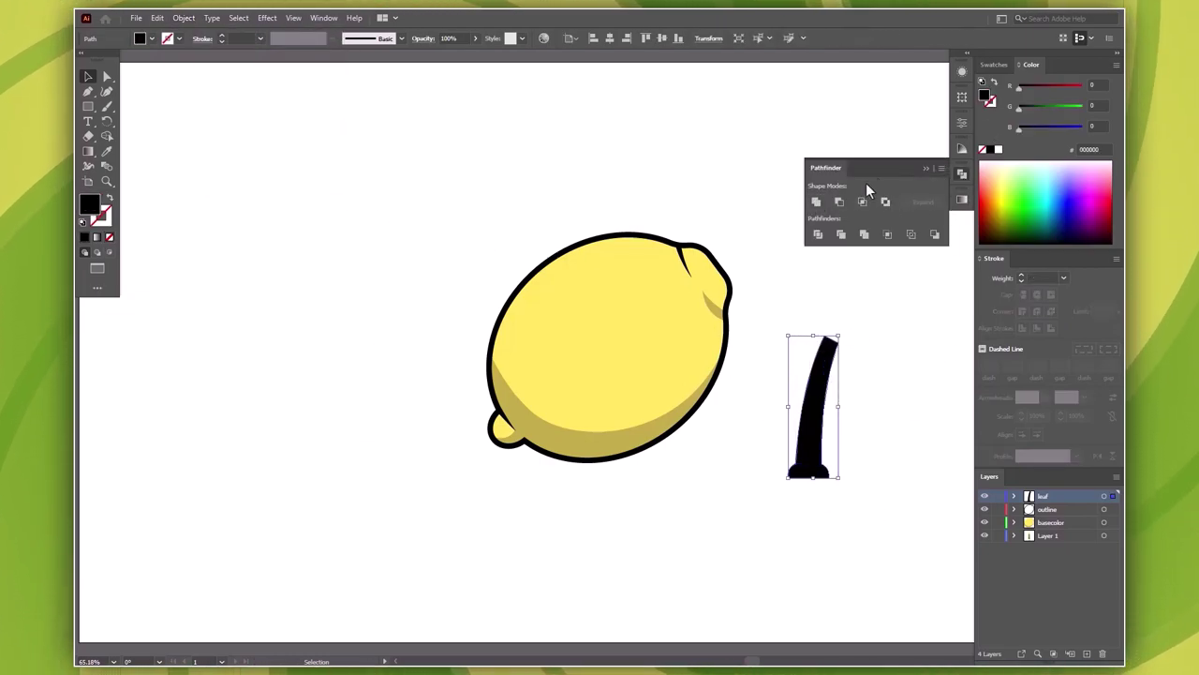
pyautogui.click(846, 428)
# Step: Colour the stem dark olive and move it onto the top of the lemon
pyautogui.hotkey('ctrl', '-')
pyautogui.hotkey('ctrl', '-')
pyautogui.press('i')
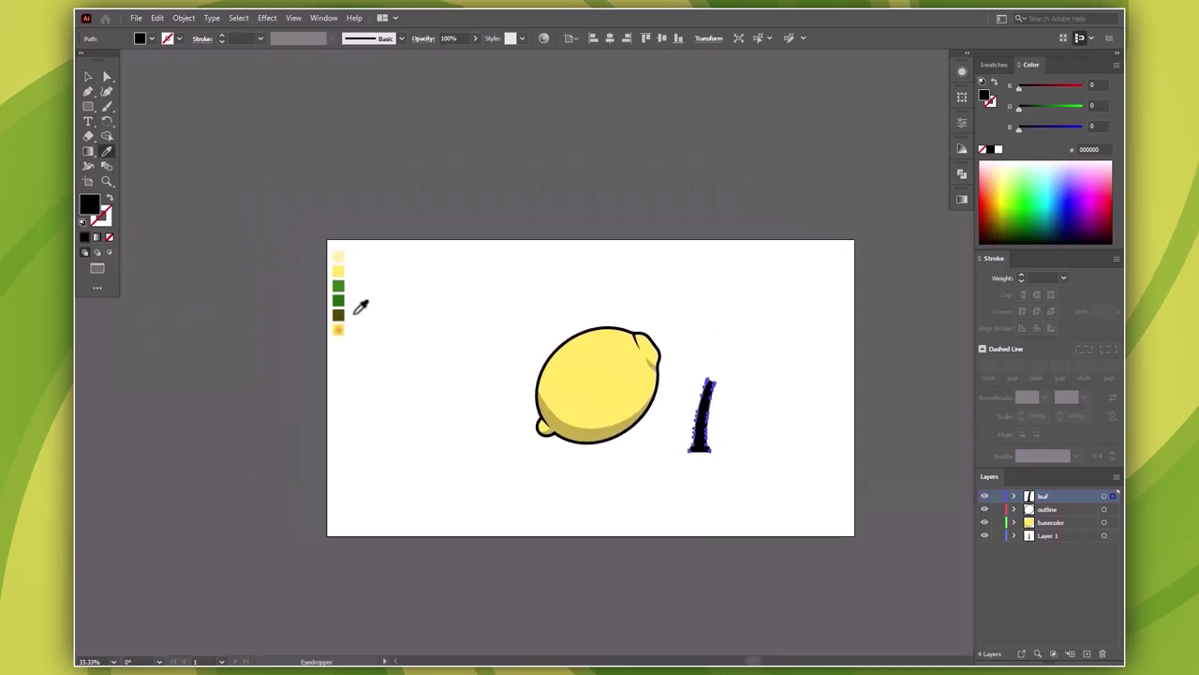
pyautogui.click(338, 315)
pyautogui.press('v')
pyautogui.click(737, 372)
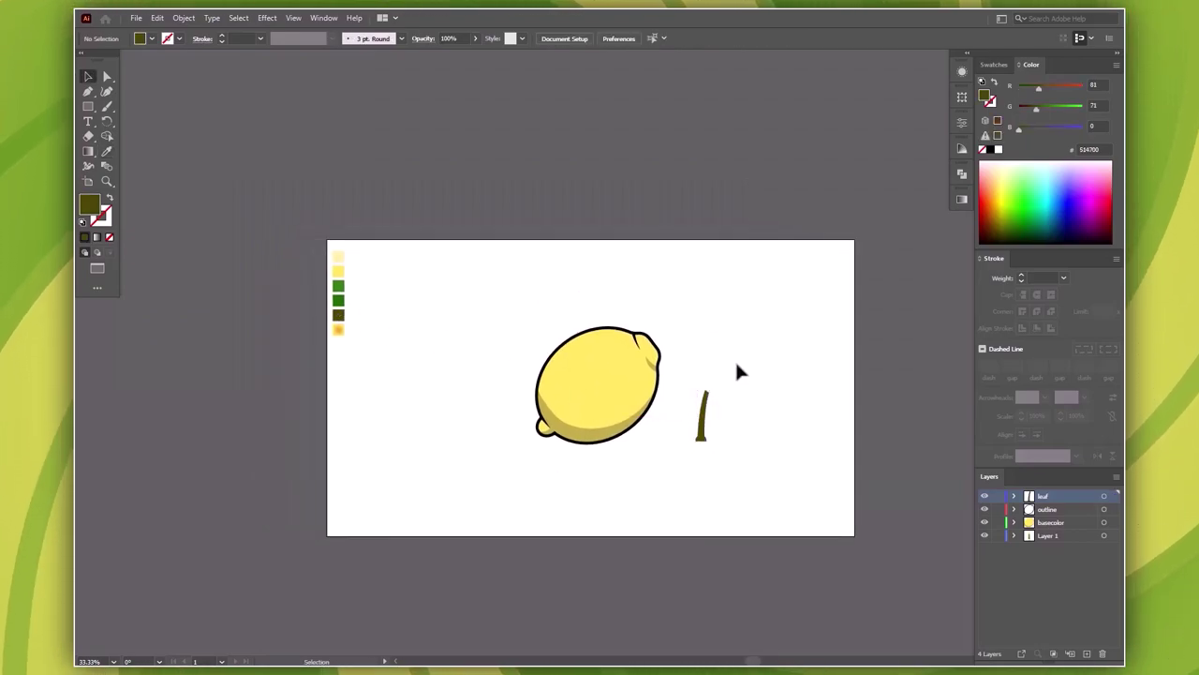
pyautogui.click(703, 412)
pyautogui.moveTo(710, 424); pyautogui.dragTo(684, 336)
# Step: Draw a thin curved olive line from the stem tip and begin a leaf outline
pyautogui.press('p')
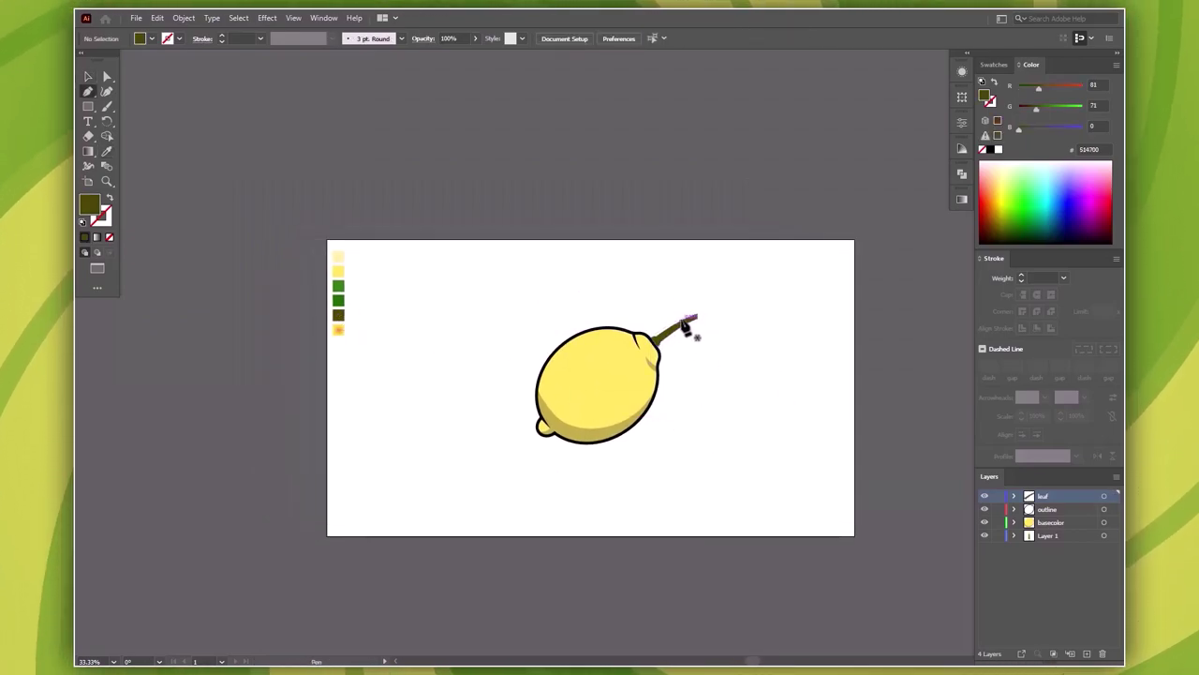
pyautogui.click(681, 320)
pyautogui.click(606, 317)
pyautogui.moveTo(606, 321); pyautogui.dragTo(601, 325)
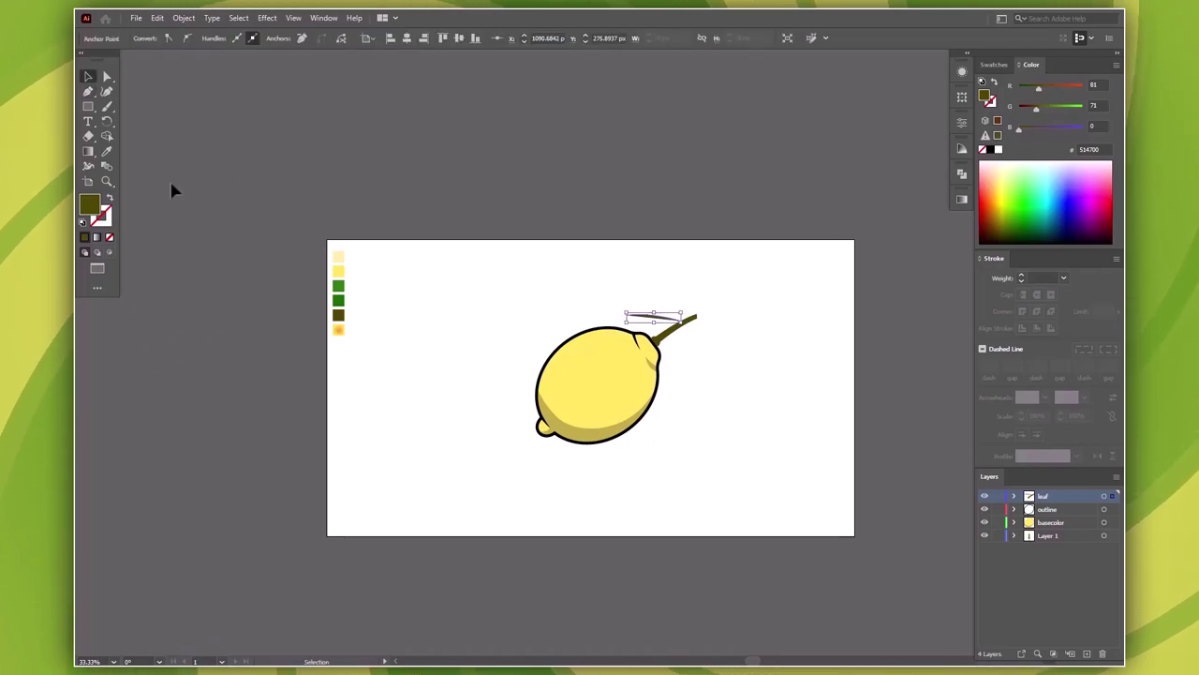
pyautogui.press('p')
pyautogui.hotkey('shift', 'x')
pyautogui.moveTo(740, 395)
pyautogui.mouseDown()
pyautogui.moveTo(688, 427)
pyautogui.moveTo(768, 459)
pyautogui.mouseUp()
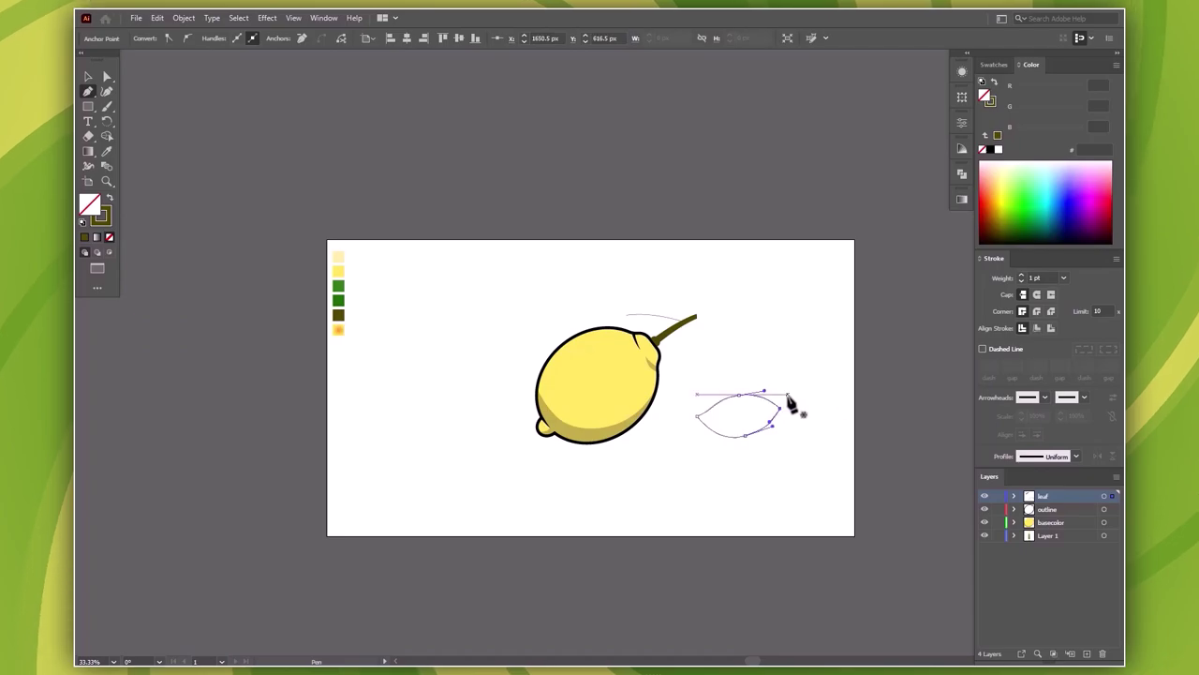
# Step: Fill the leaf outline with the green swatch and move it onto the lemon top
pyautogui.press('v')
pyautogui.click(695, 404)
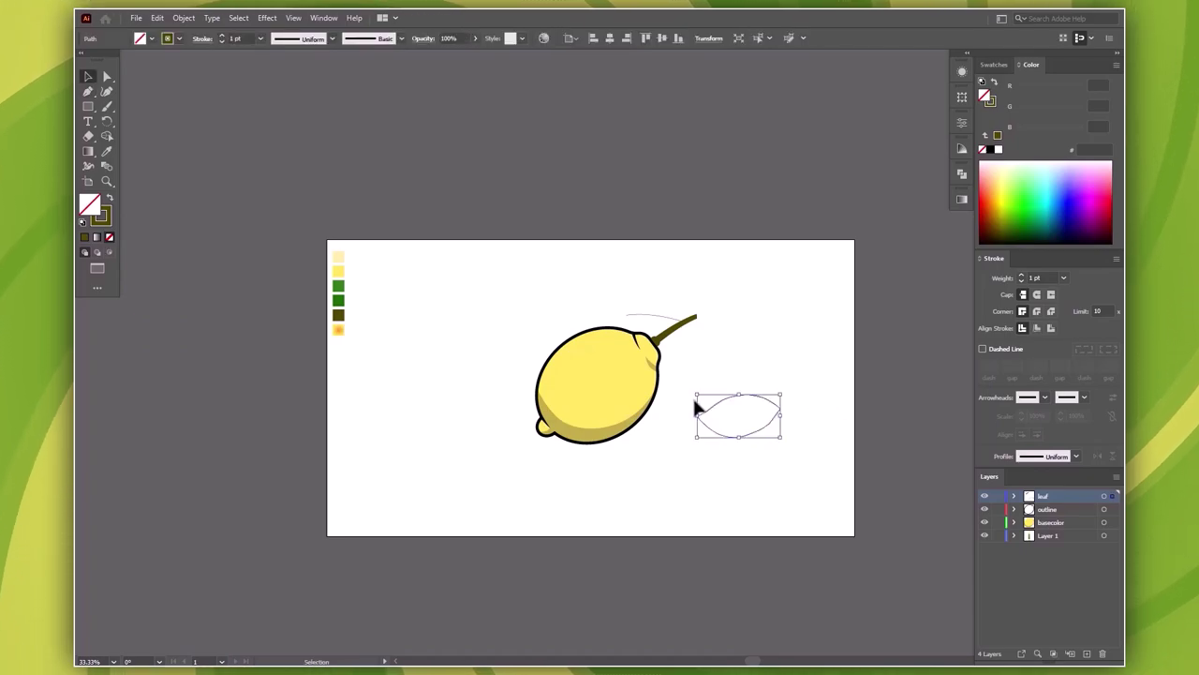
pyautogui.click(345, 283)
pyautogui.press('v')
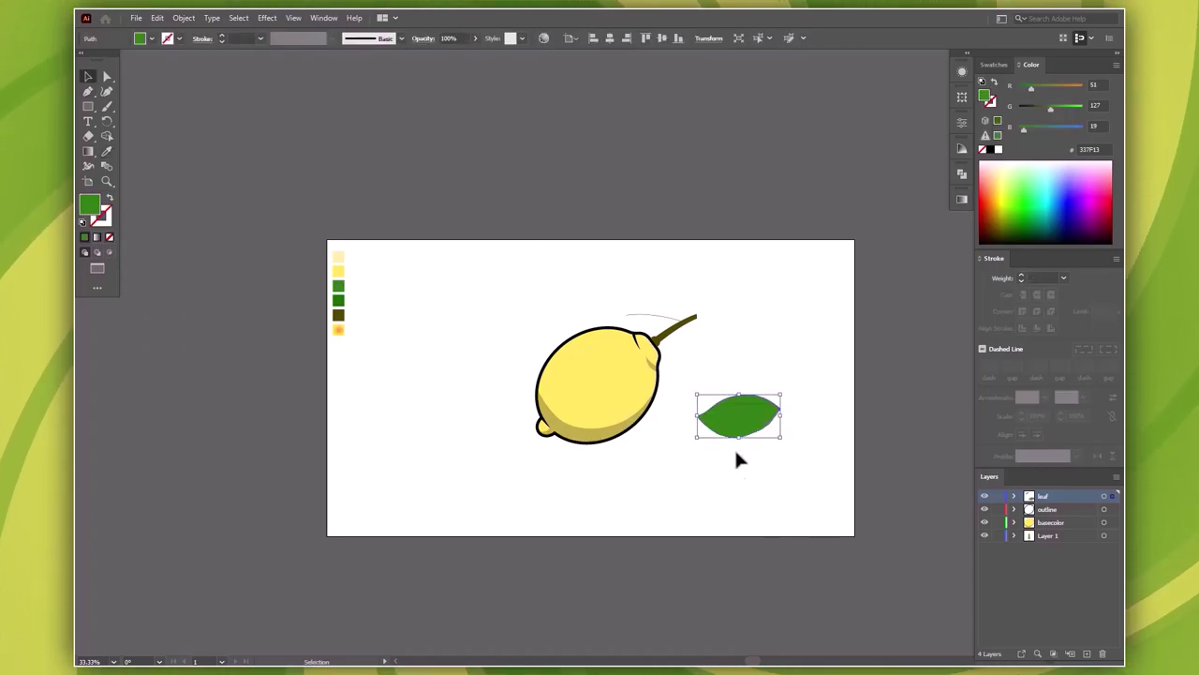
pyautogui.moveTo(717, 402)
pyautogui.mouseDown()
pyautogui.moveTo(604, 330)
pyautogui.moveTo(615, 326)
pyautogui.mouseUp()
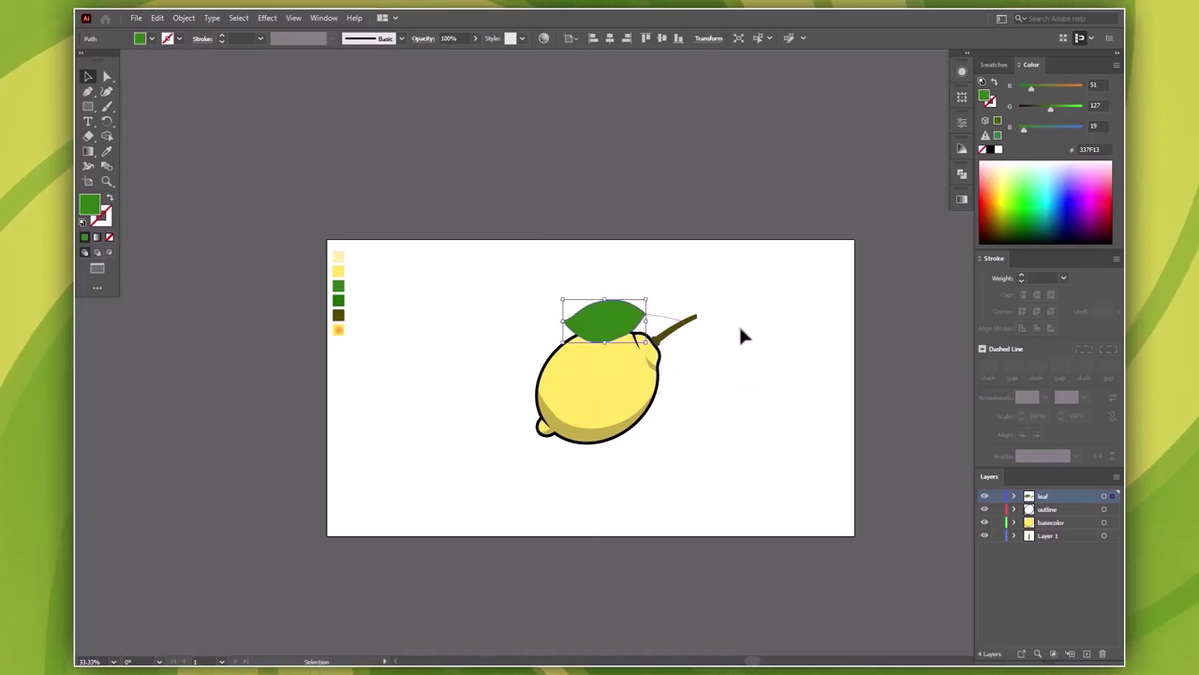
# Step: Bring the thin vein line in front of the green leaf
pyautogui.click(667, 320)
pyautogui.rightClick(667, 321)
pyautogui.moveTo(703, 551)
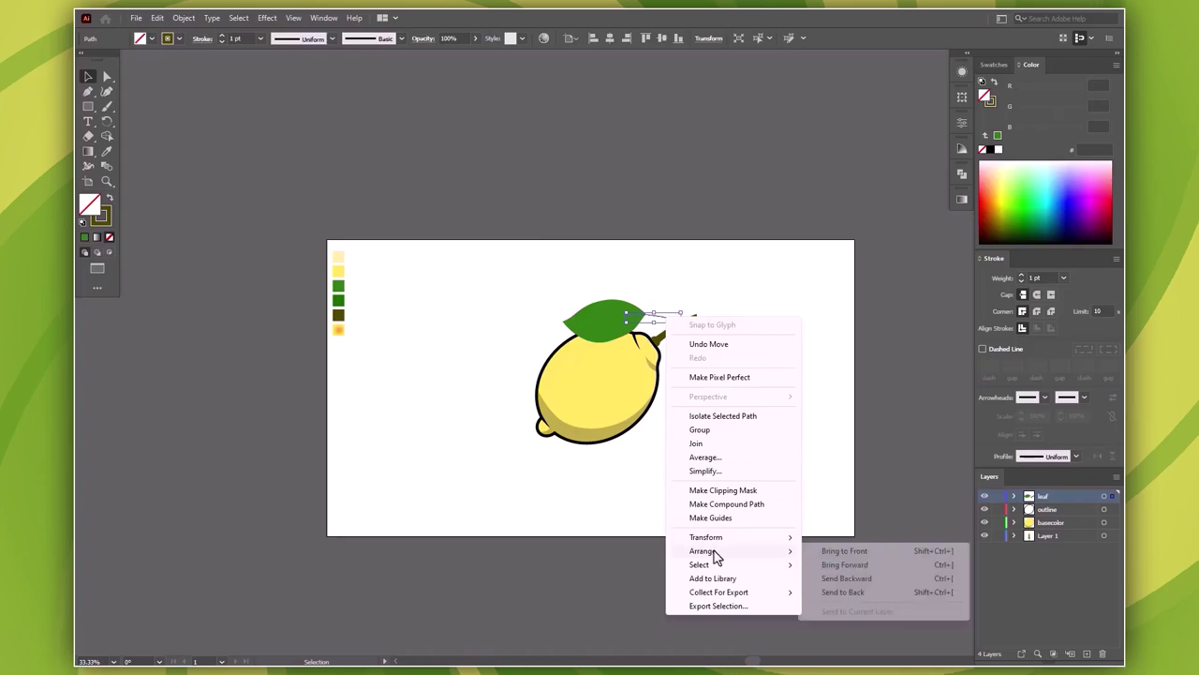
pyautogui.click(842, 554)
pyautogui.click(787, 398)
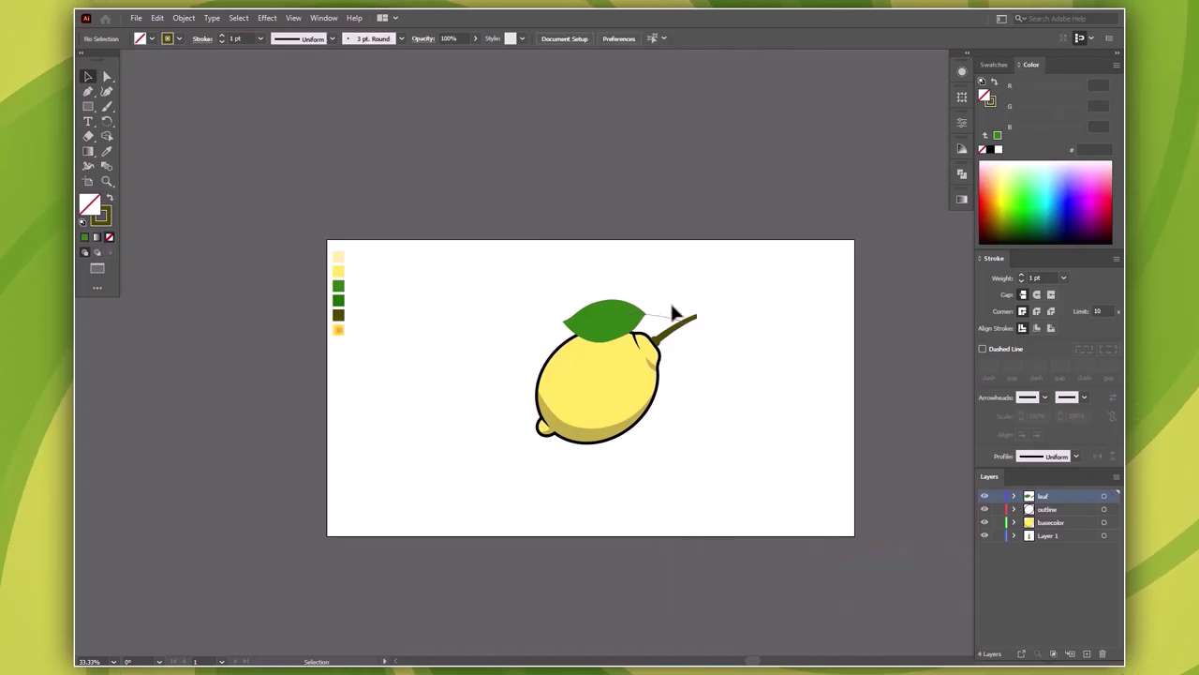
# Step: Extend the vein path across the leaf to its left tip with a curved end
pyautogui.scroll(5, 667, 321)
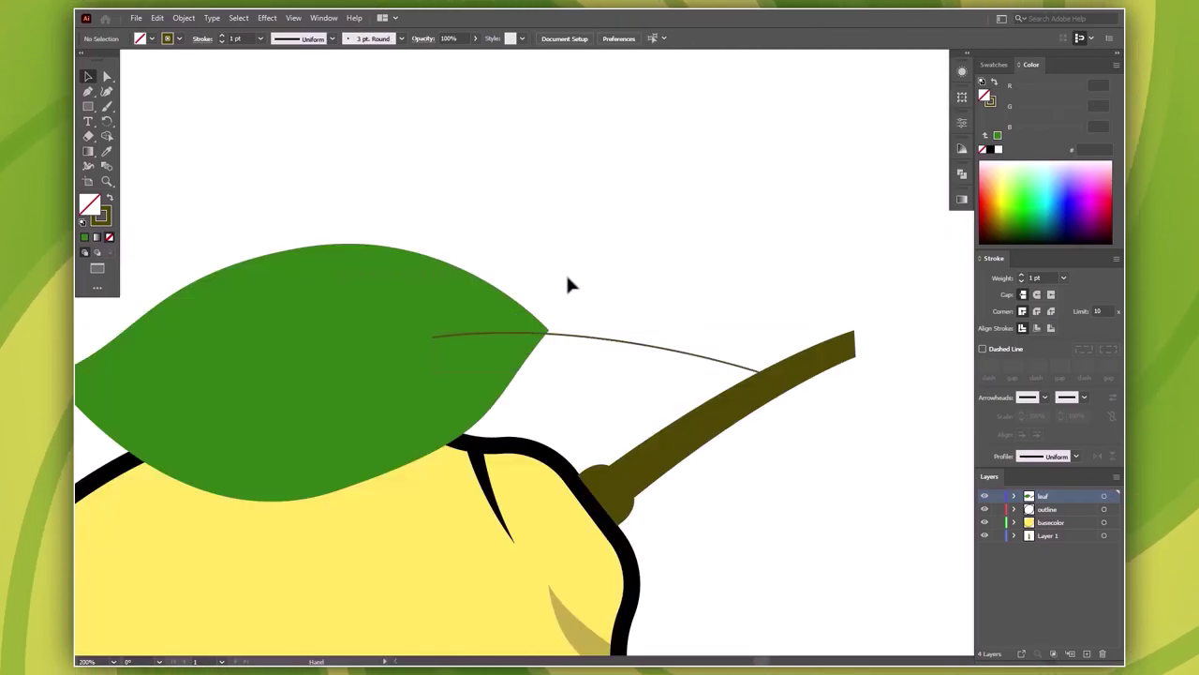
pyautogui.moveTo(568, 279); pyautogui.dragTo(710, 251)
pyautogui.moveTo(659, 327); pyautogui.dragTo(665, 330)
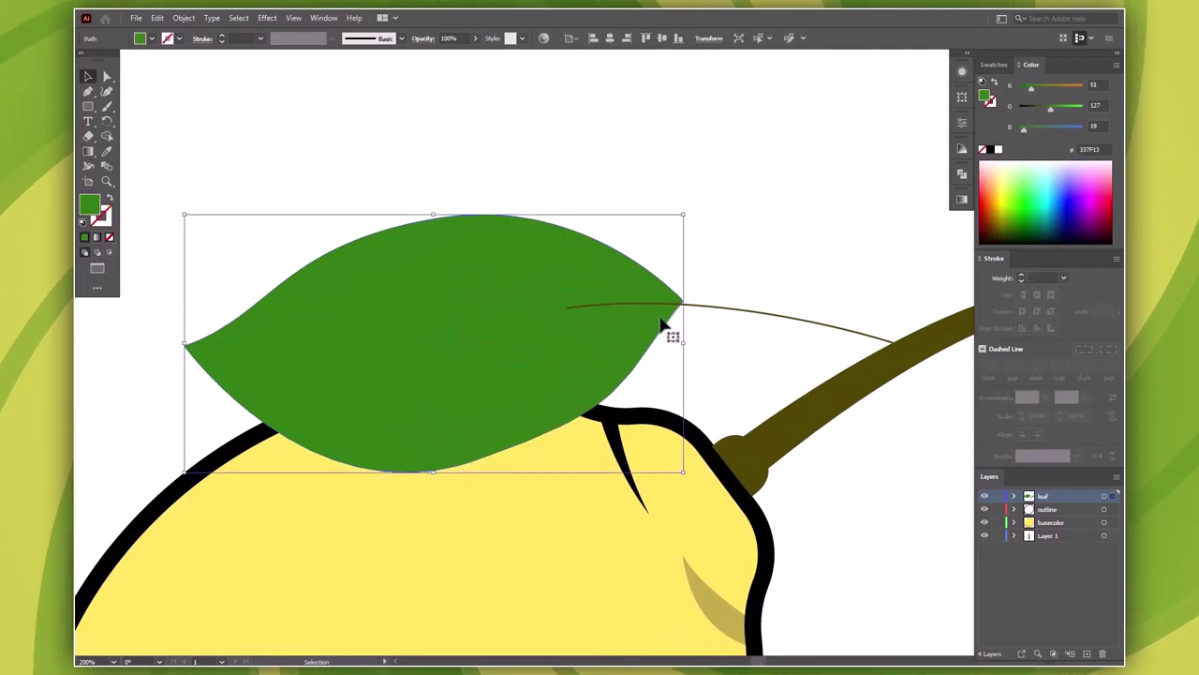
pyautogui.press('p')
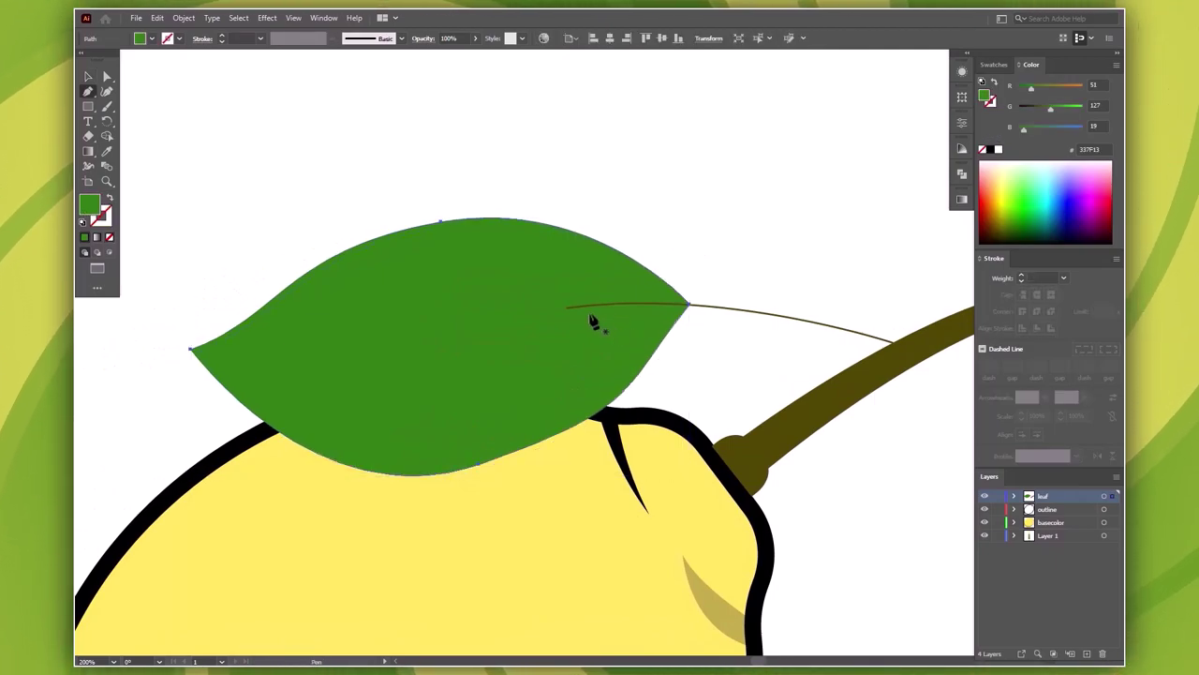
pyautogui.click(567, 308)
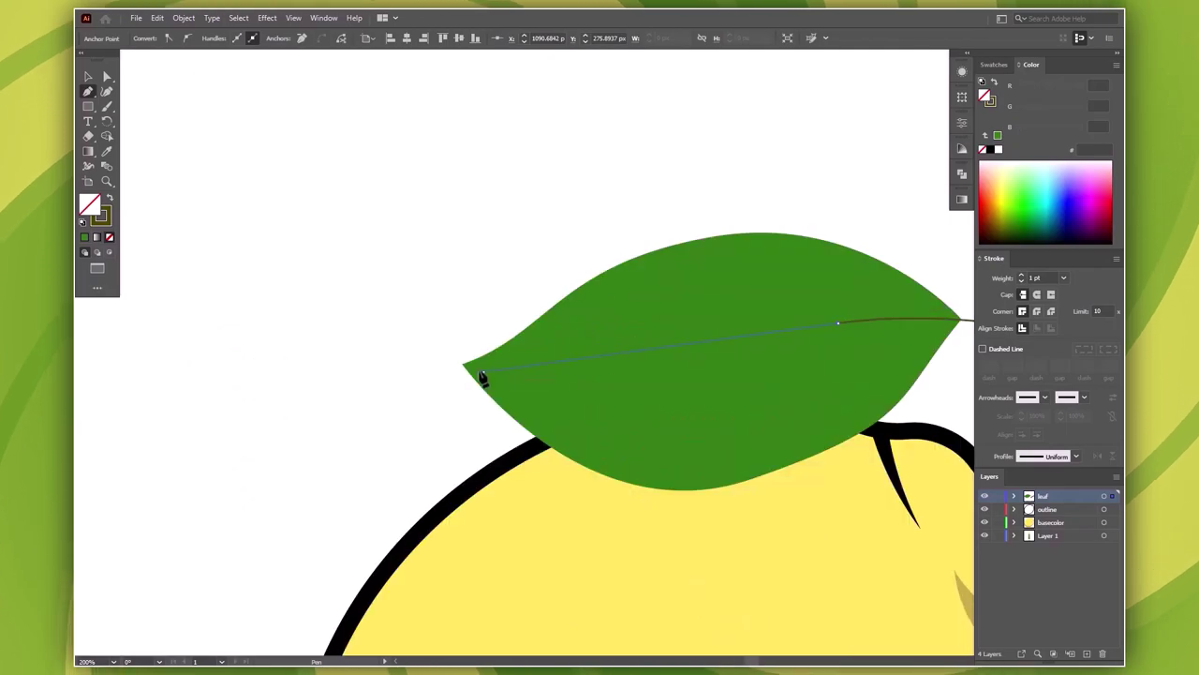
pyautogui.click(482, 373)
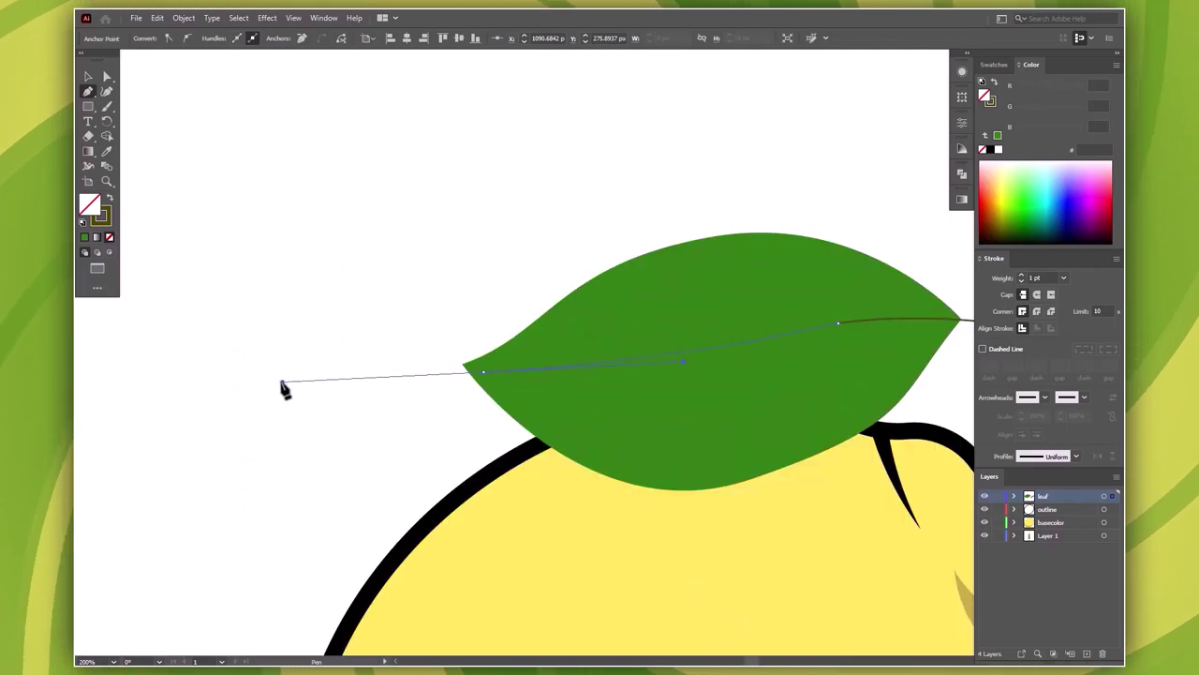
pyautogui.moveTo(282, 388); pyautogui.dragTo(284, 389)
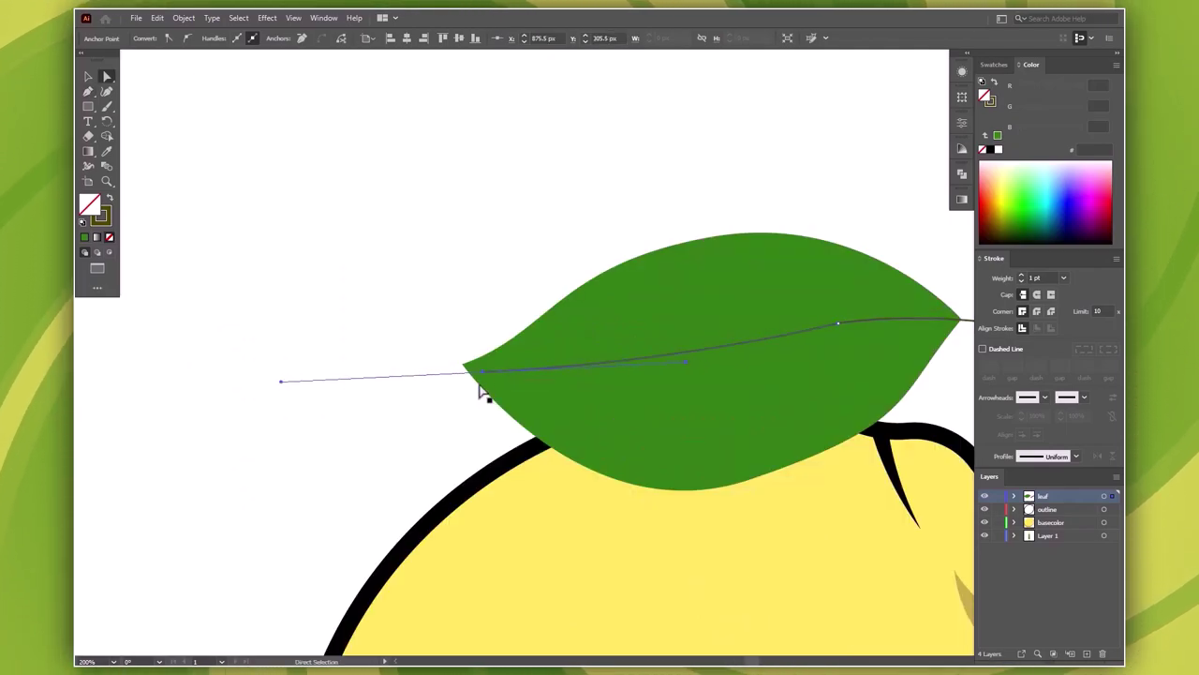
pyautogui.moveTo(486, 374); pyautogui.dragTo(480, 371)
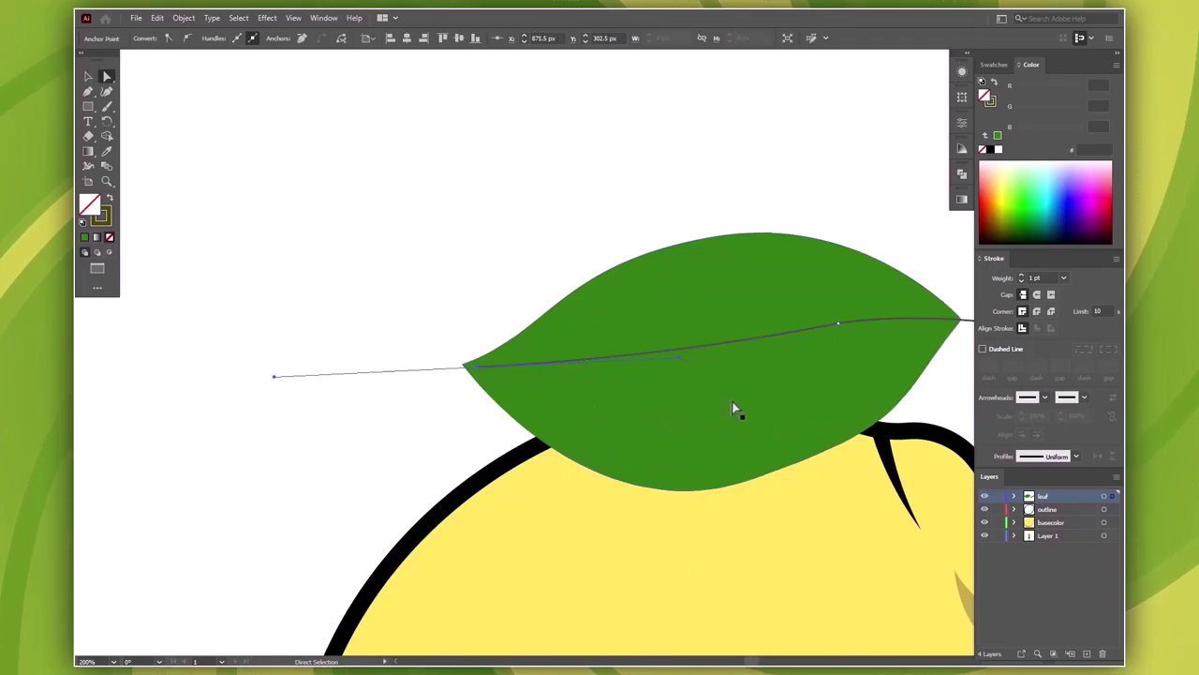
pyautogui.click(839, 326)
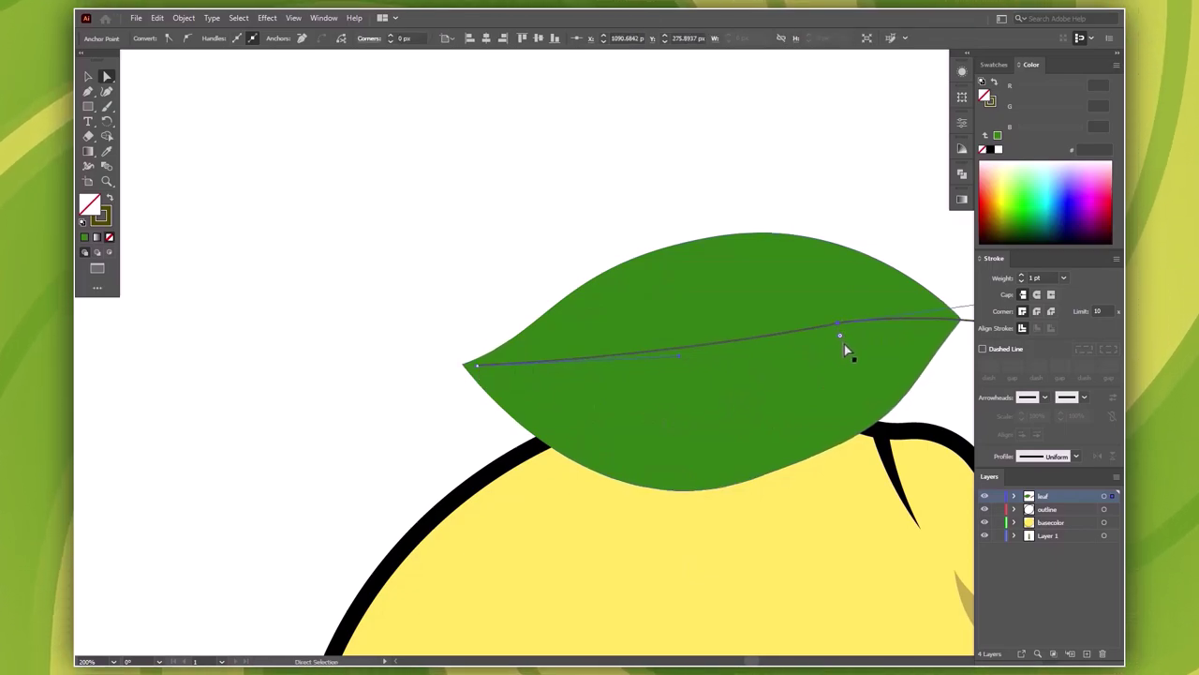
pyautogui.click(541, 234)
pyautogui.moveTo(540, 233); pyautogui.dragTo(358, 201)
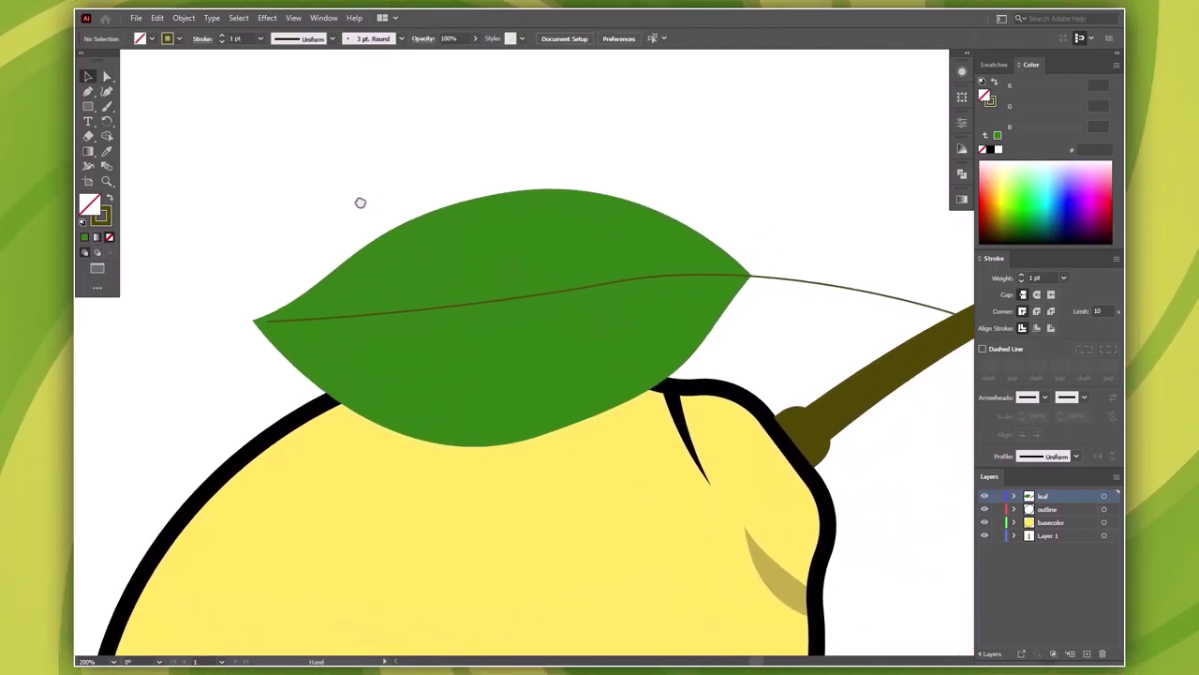
# Step: Give the vein a tapered width profile at 10 pt and select its stem-end point
pyautogui.click(893, 323)
pyautogui.click(1074, 456)
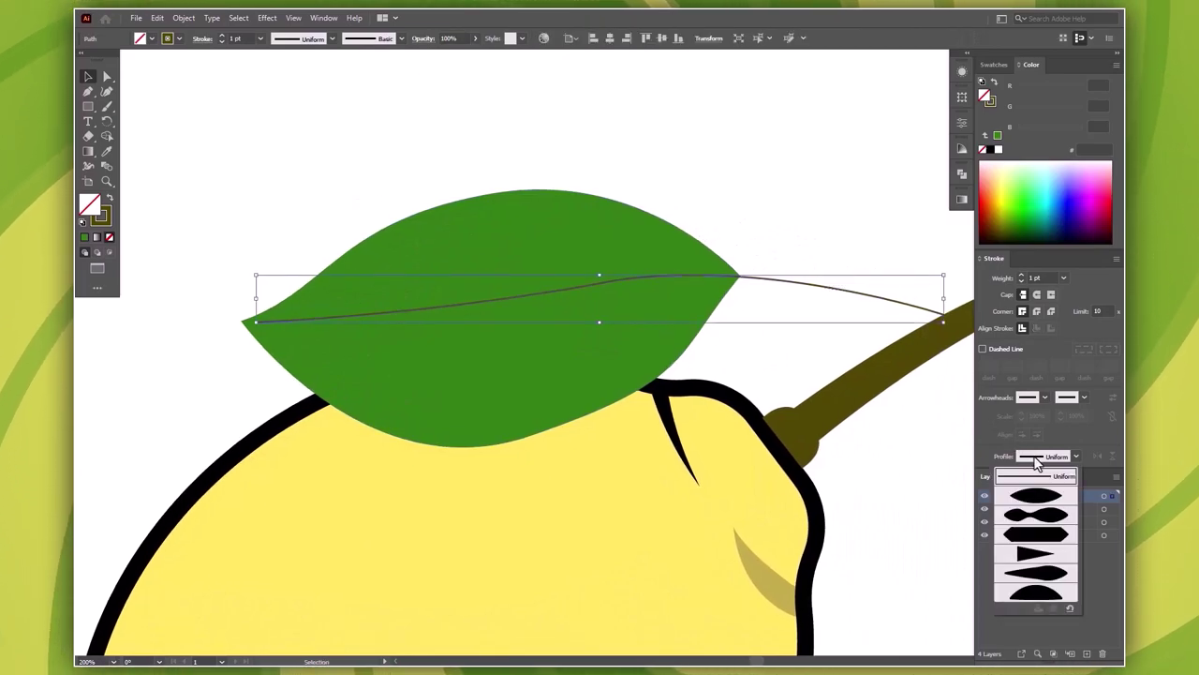
pyautogui.click(1045, 556)
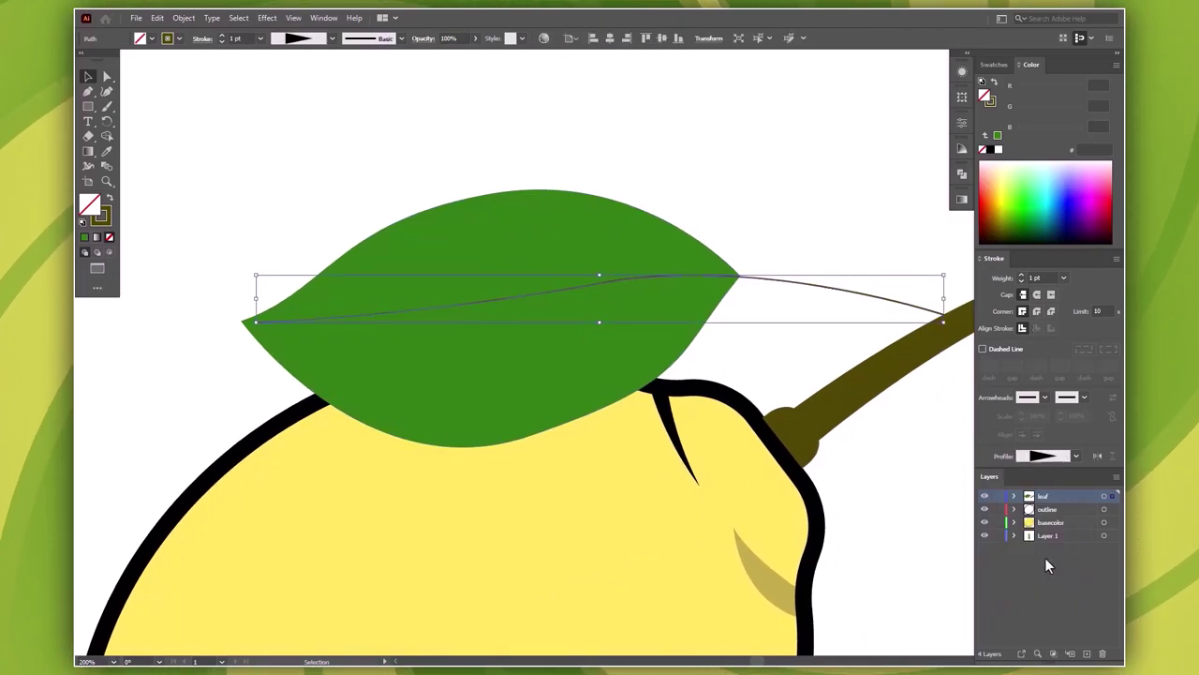
pyautogui.click(1022, 275)
pyautogui.click(1022, 276)
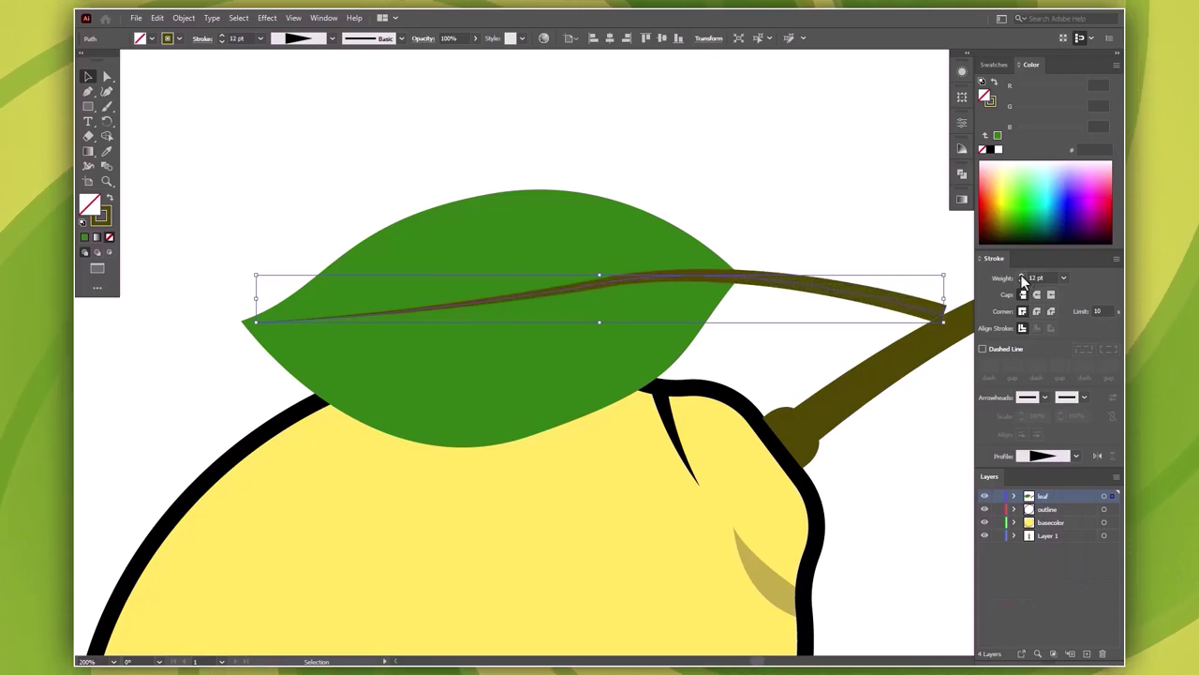
pyautogui.click(1022, 276)
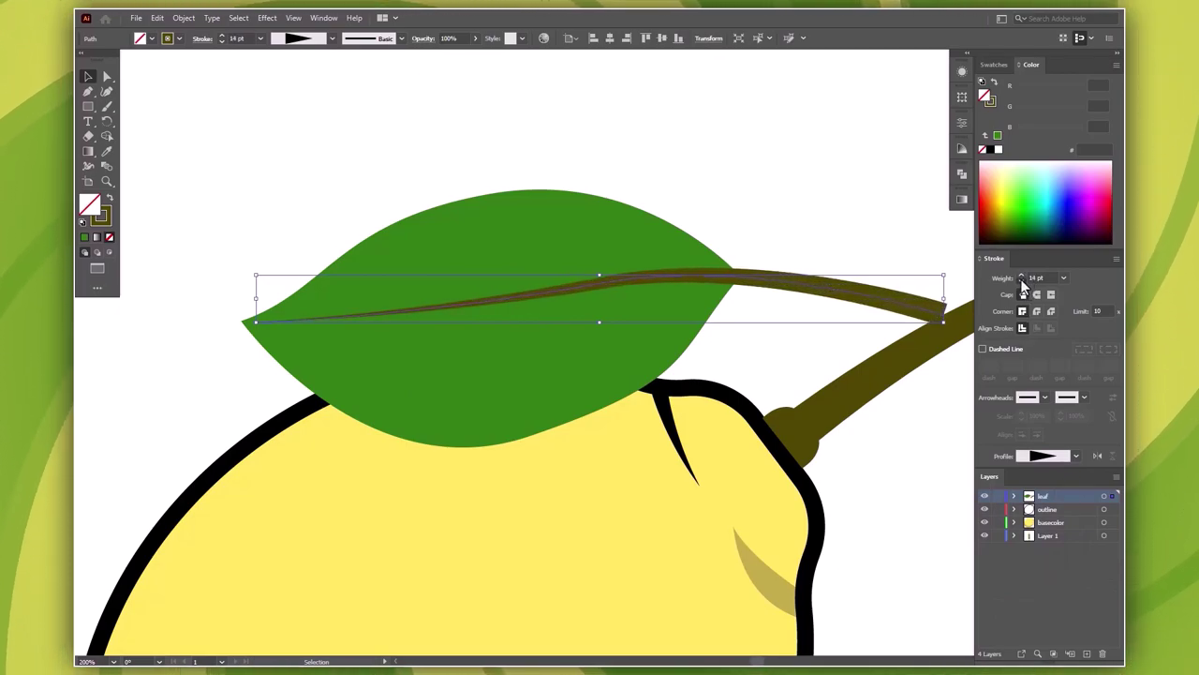
pyautogui.click(1023, 281)
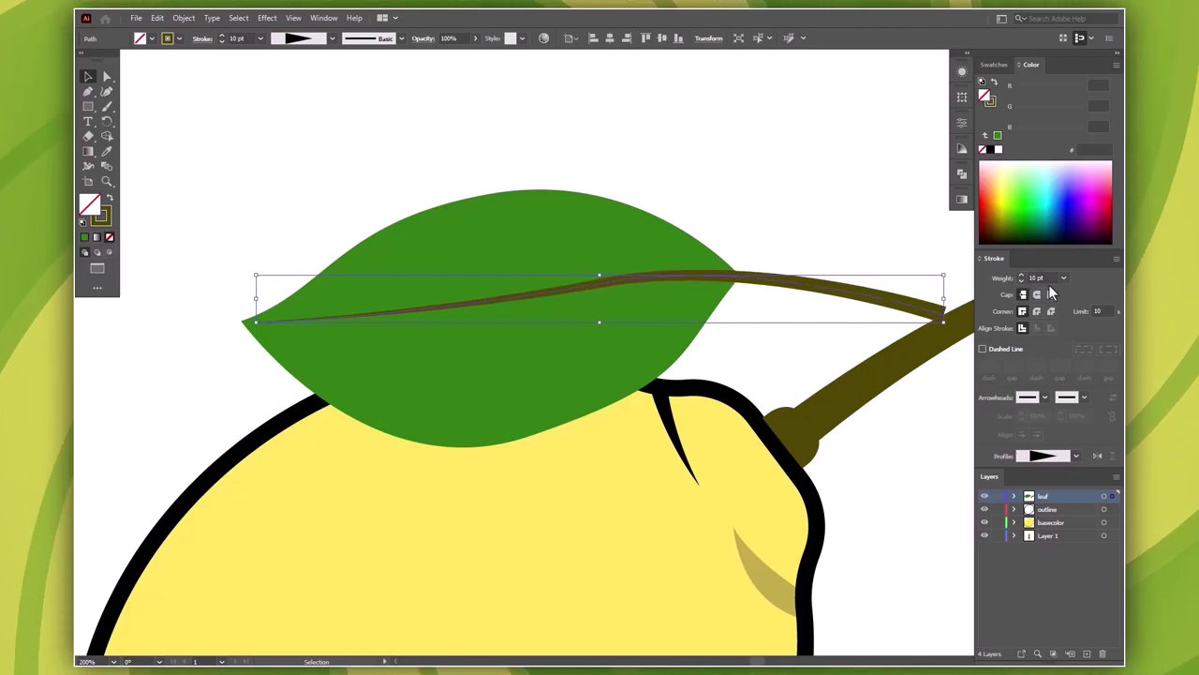
pyautogui.press('a')
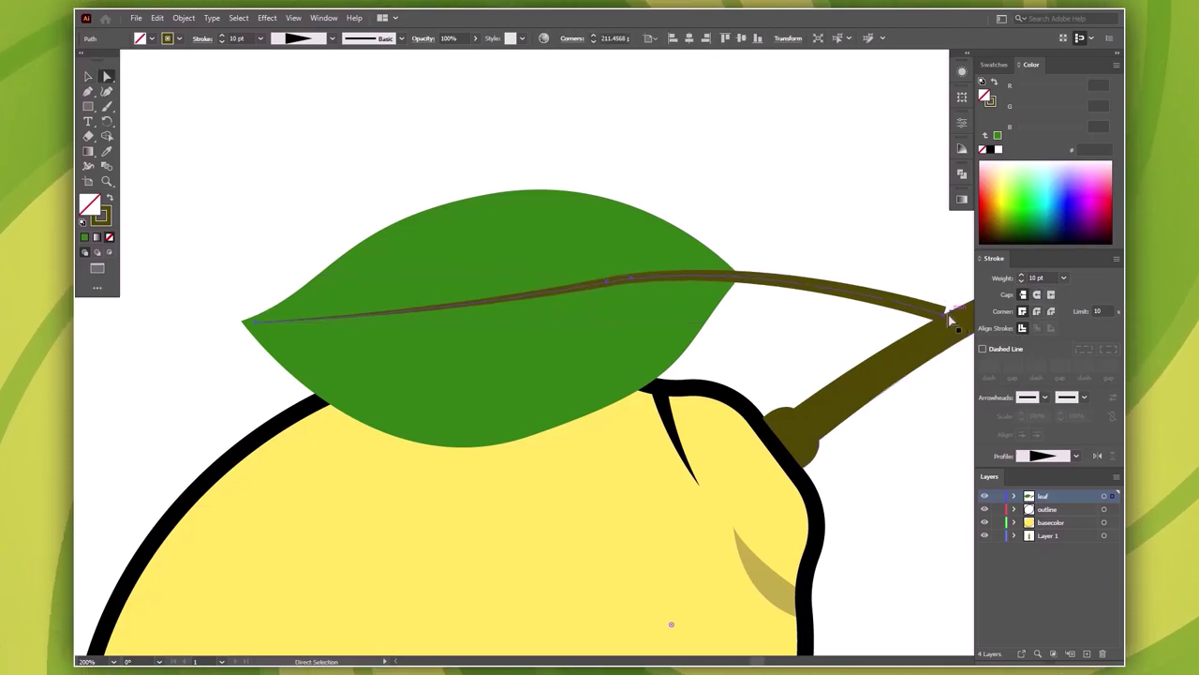
pyautogui.click(945, 315)
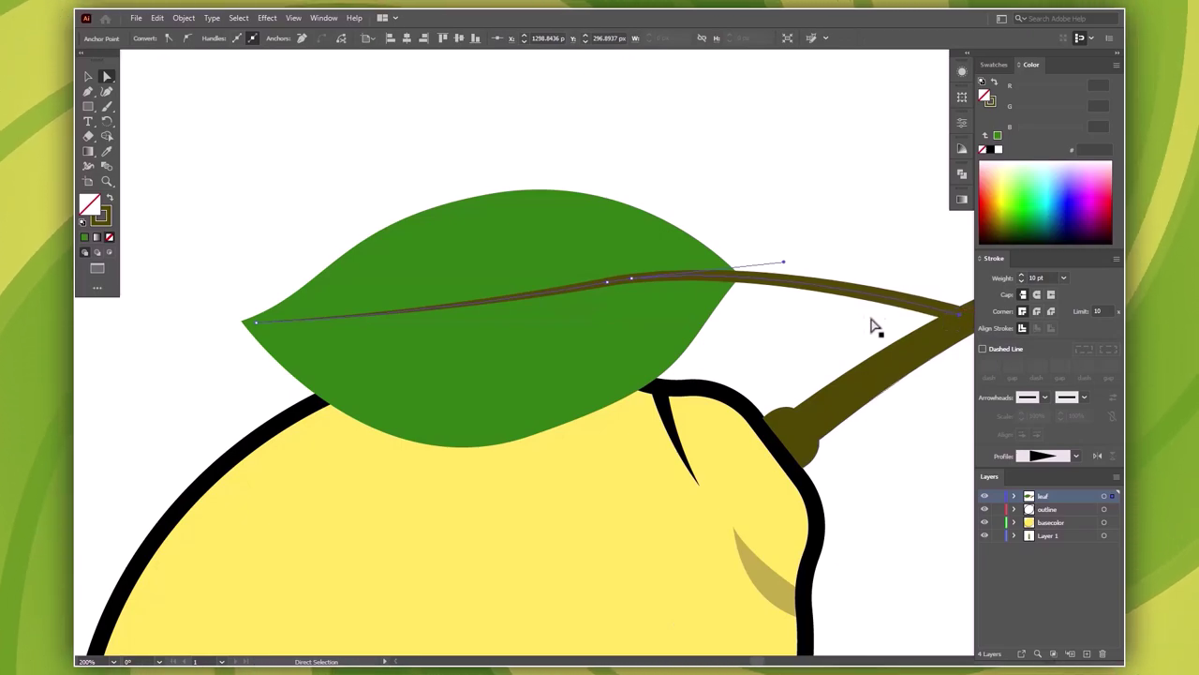
# Step: Convert the vein stroke into a filled outline shape
pyautogui.press('v')
pyautogui.click(184, 17)
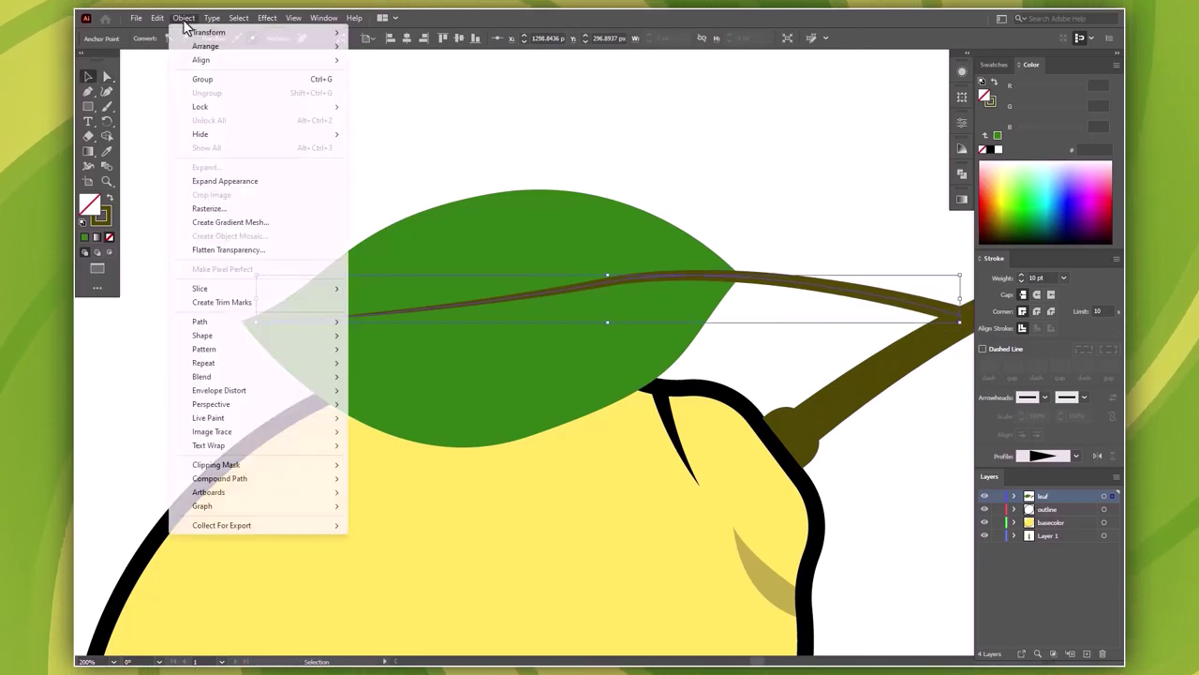
pyautogui.click(214, 181)
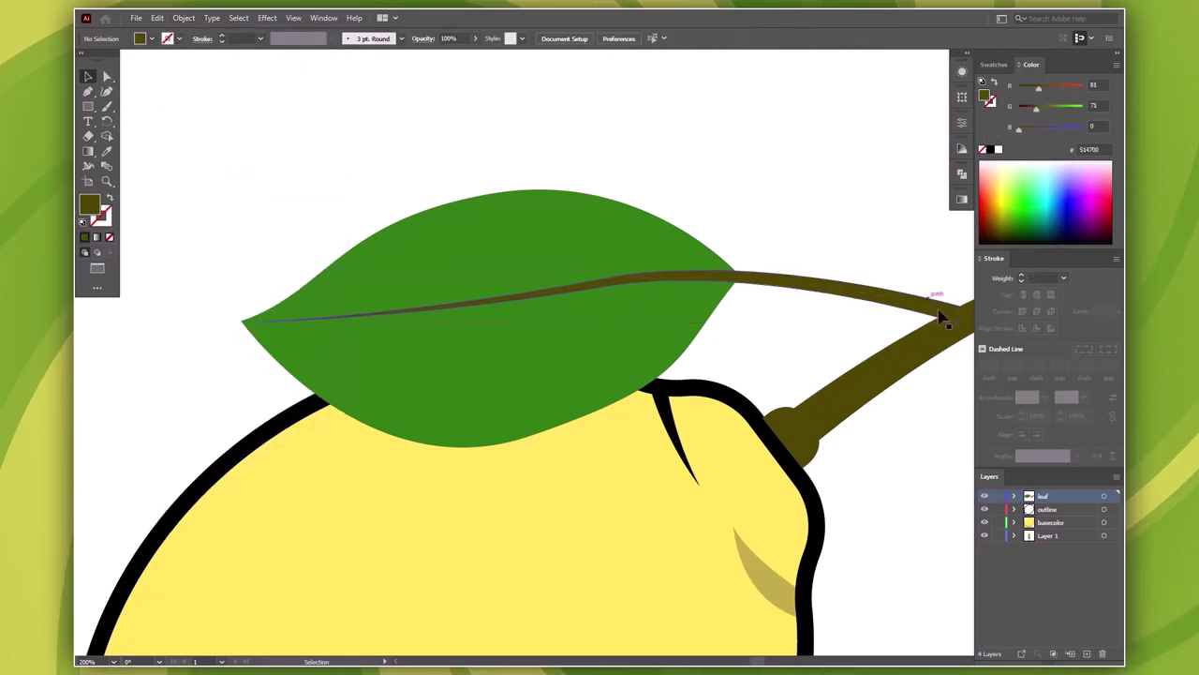
pyautogui.moveTo(934, 417); pyautogui.dragTo(818, 416)
pyautogui.press('v')
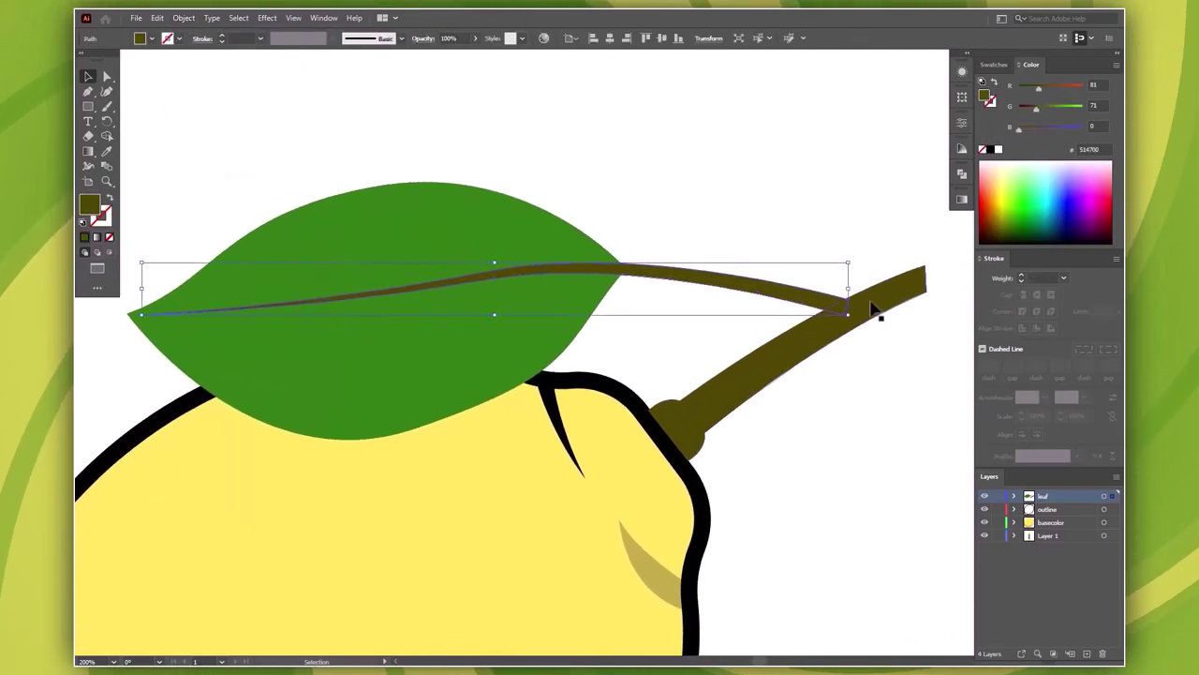
pyautogui.click(963, 178)
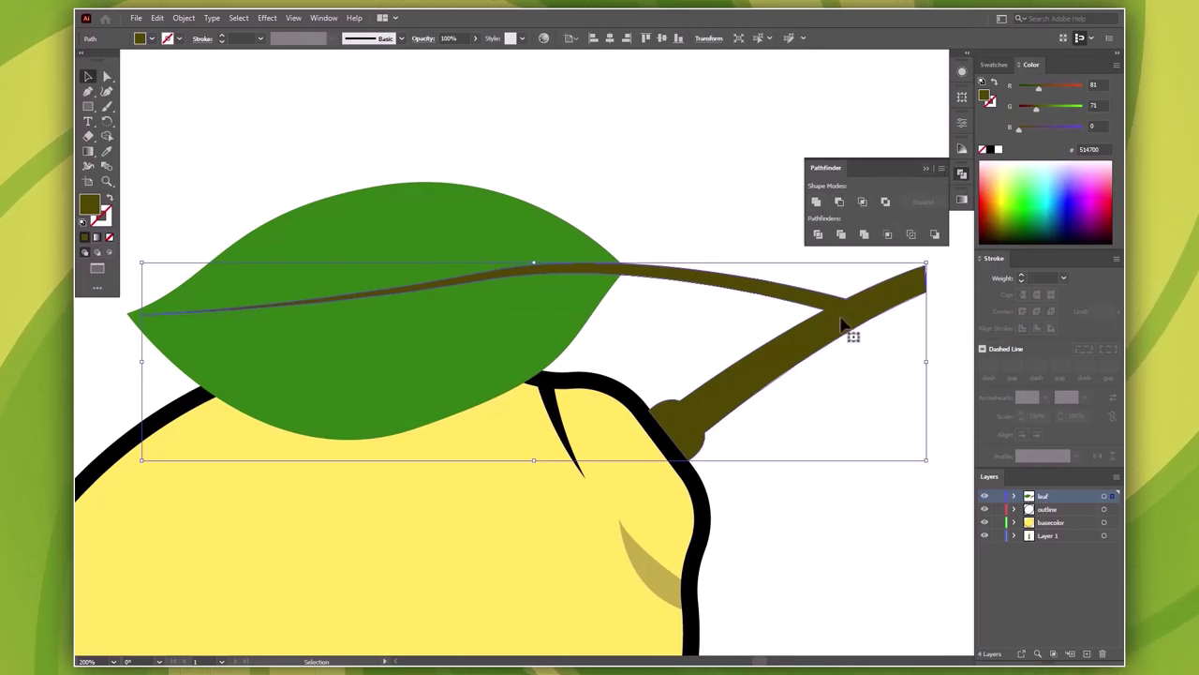
pyautogui.hotkey('ctrl', 'shift', 'a')
# Step: Draw a notch at the vein–stem joint and unite it with vein and stem
pyautogui.press('p')
pyautogui.moveTo(797, 298)
pyautogui.mouseDown()
pyautogui.moveTo(822, 325)
pyautogui.moveTo(860, 326)
pyautogui.moveTo(800, 302)
pyautogui.mouseUp()
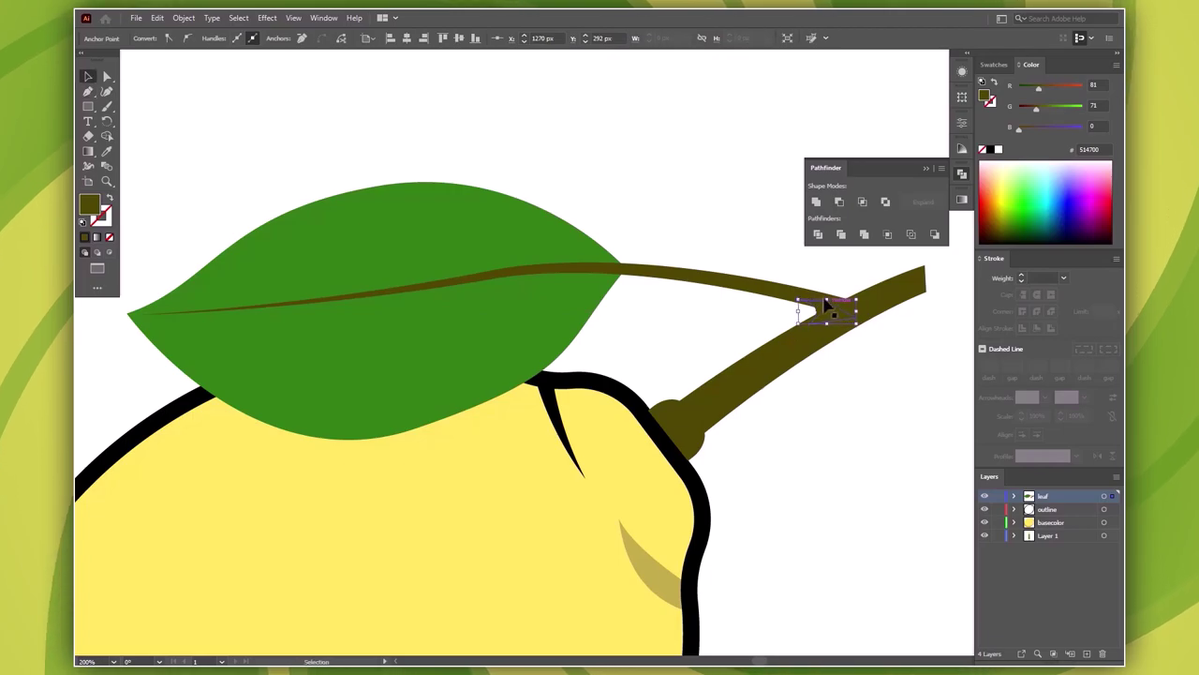
pyautogui.press('v')
pyautogui.keyDown('shift'); pyautogui.click(858, 311); pyautogui.keyUp('shift')
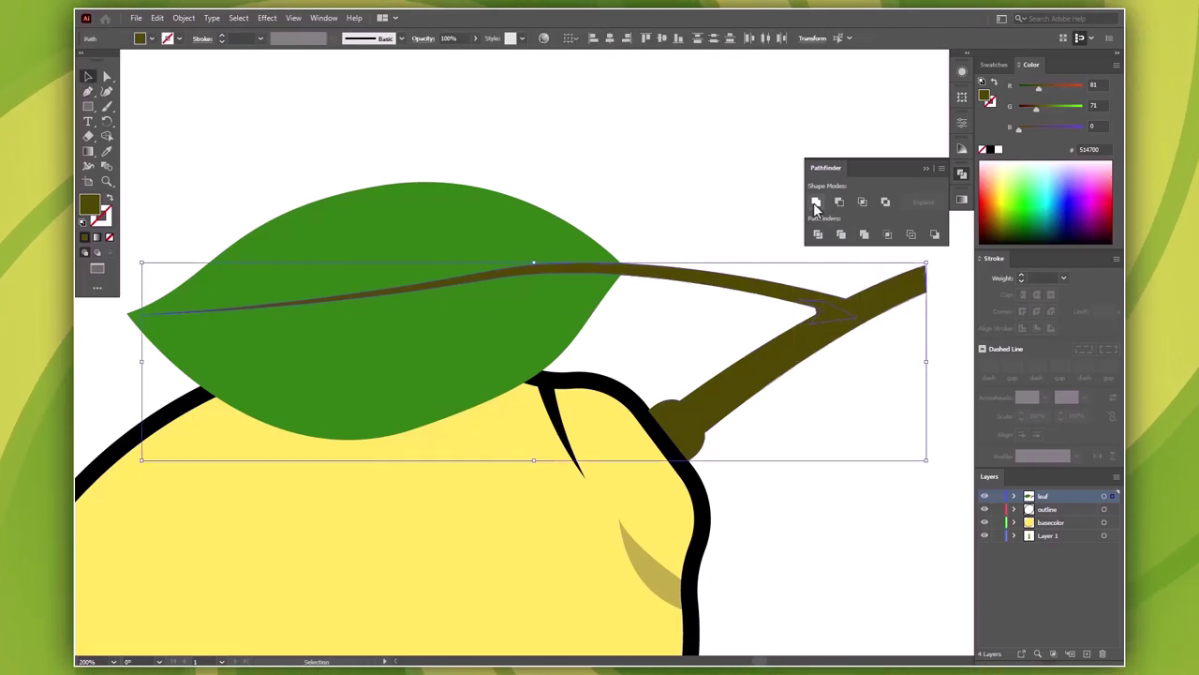
pyautogui.click(927, 169)
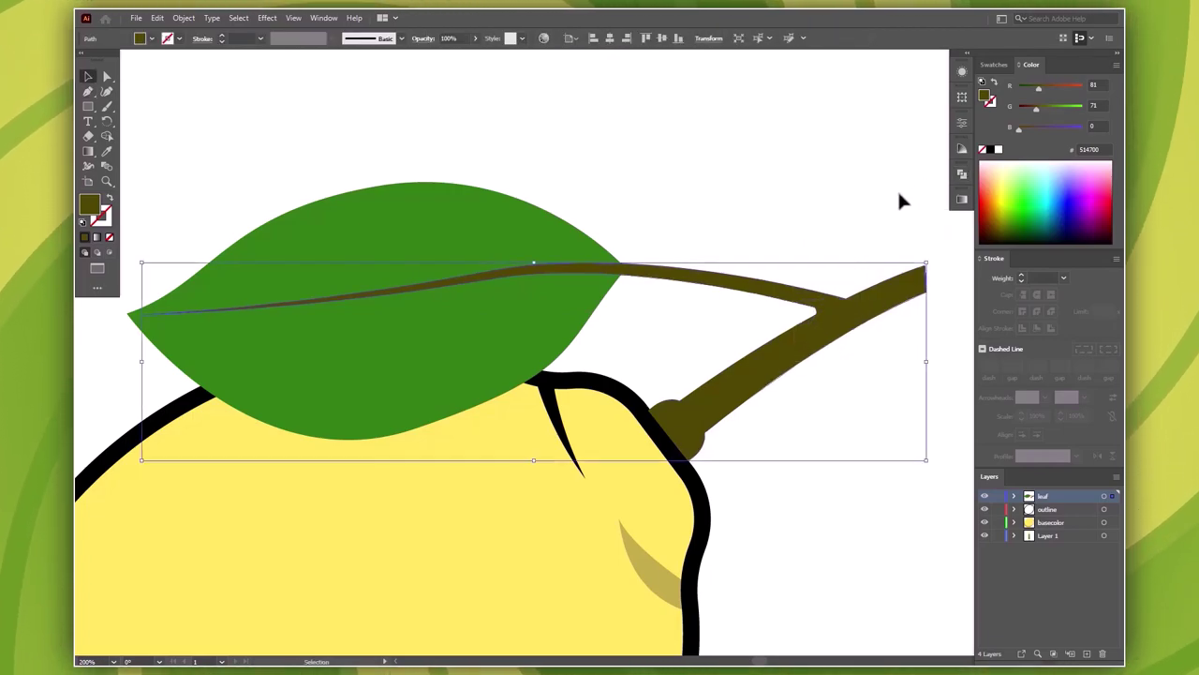
pyautogui.hotkey('ctrl', '0')
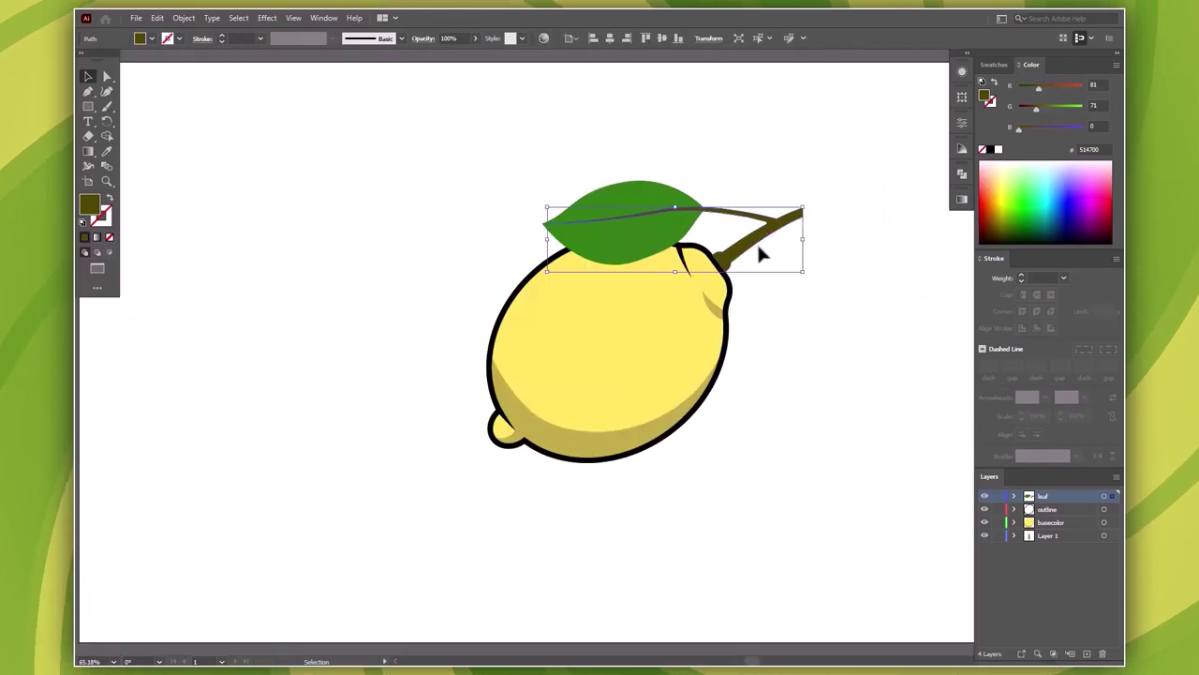
# Step: Tilt the leaf and stem slightly, then select the lemon's yellow base shape
pyautogui.keyDown('shift'); pyautogui.click(653, 204); pyautogui.keyUp('shift')
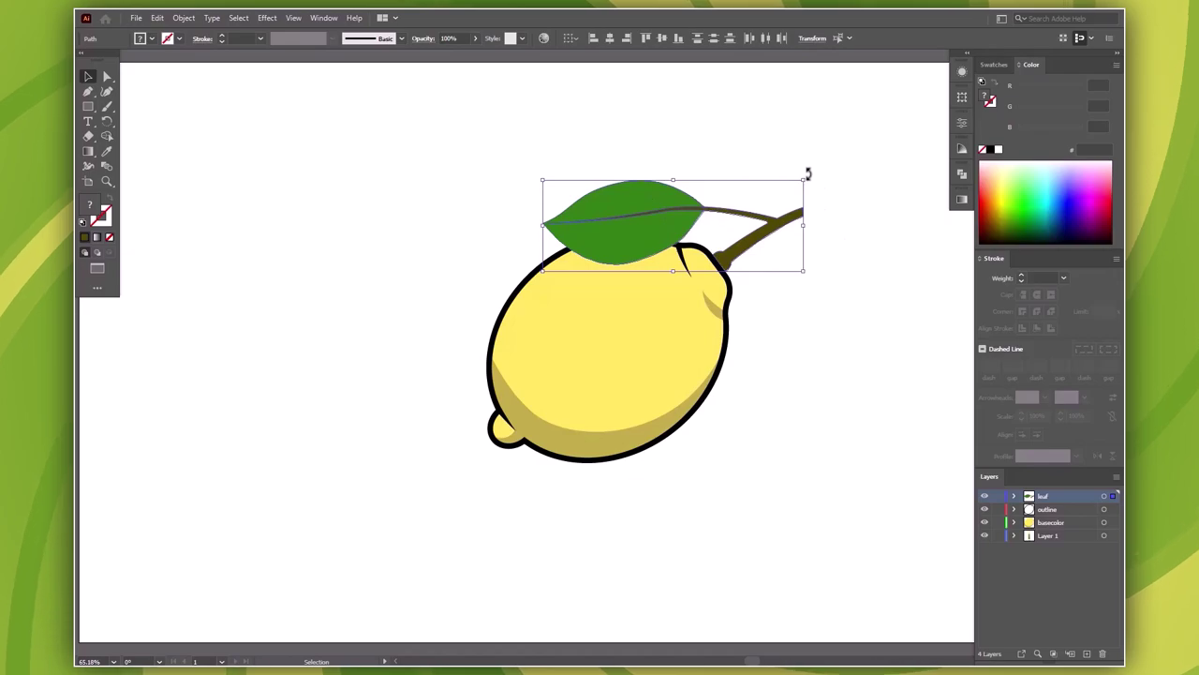
pyautogui.moveTo(809, 175); pyautogui.dragTo(811, 178)
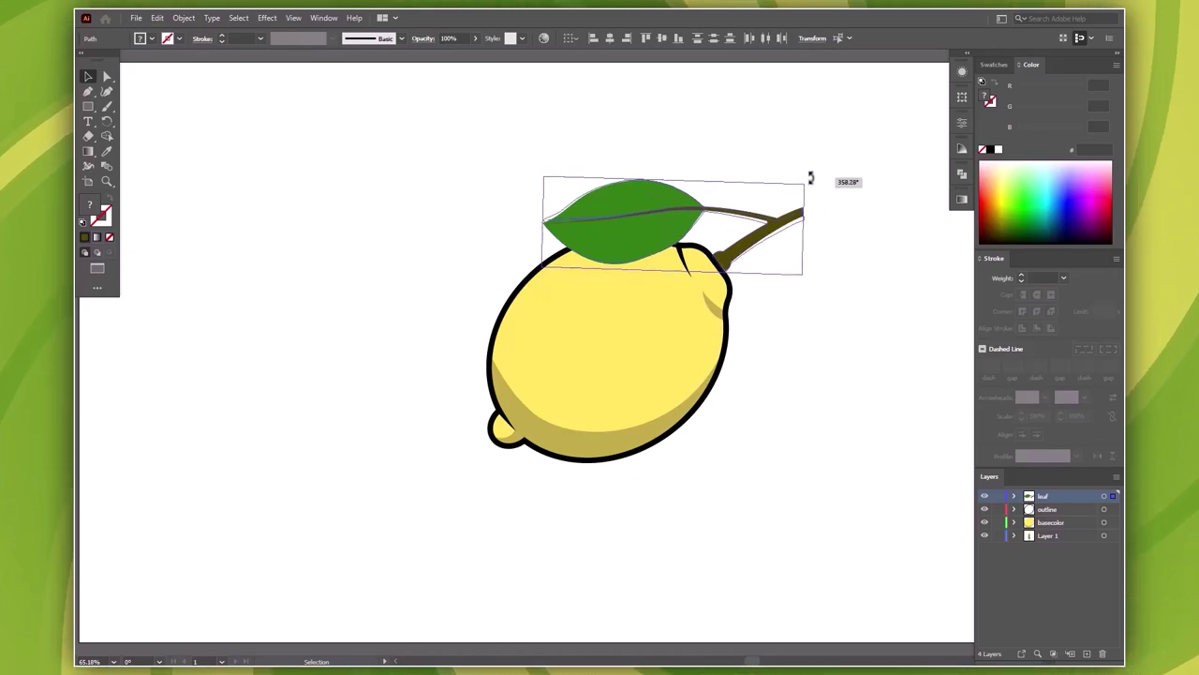
pyautogui.click(855, 253)
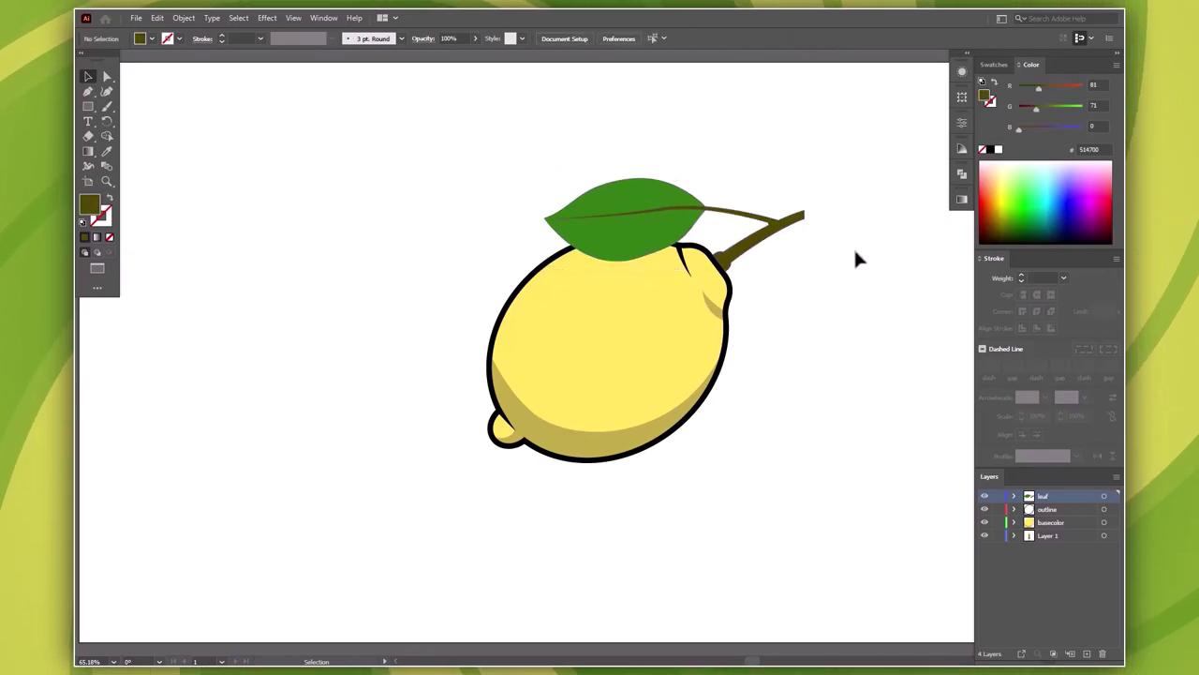
pyautogui.click(682, 225)
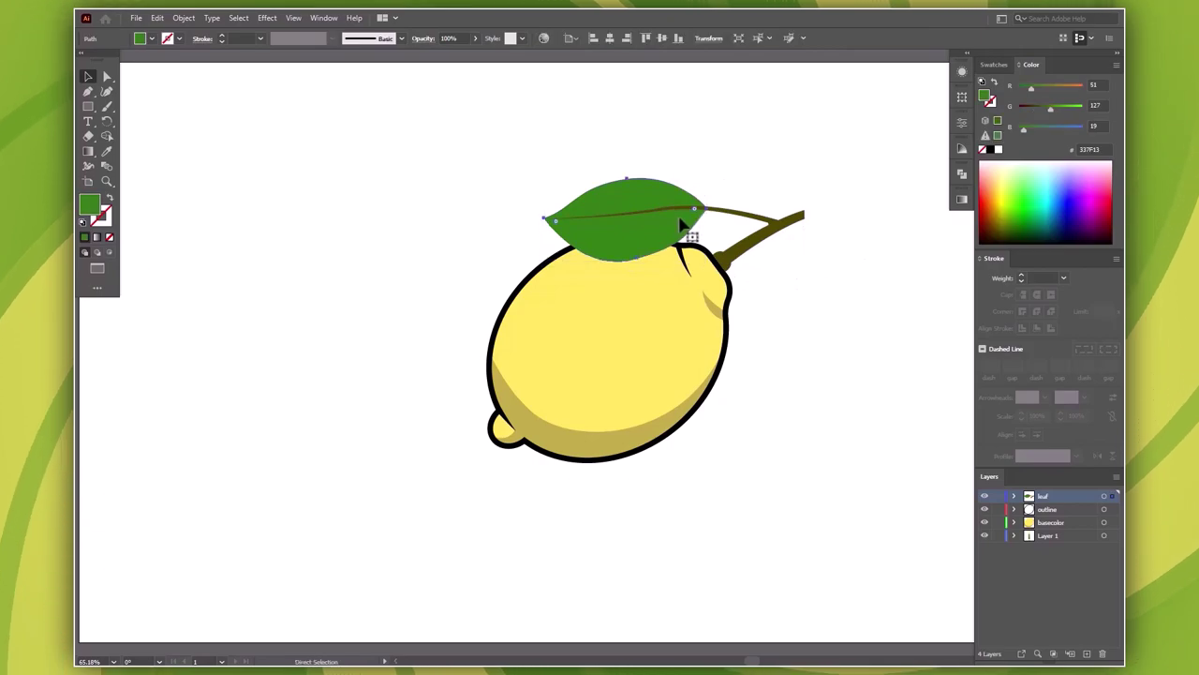
pyautogui.click(685, 364)
pyautogui.click(158, 18)
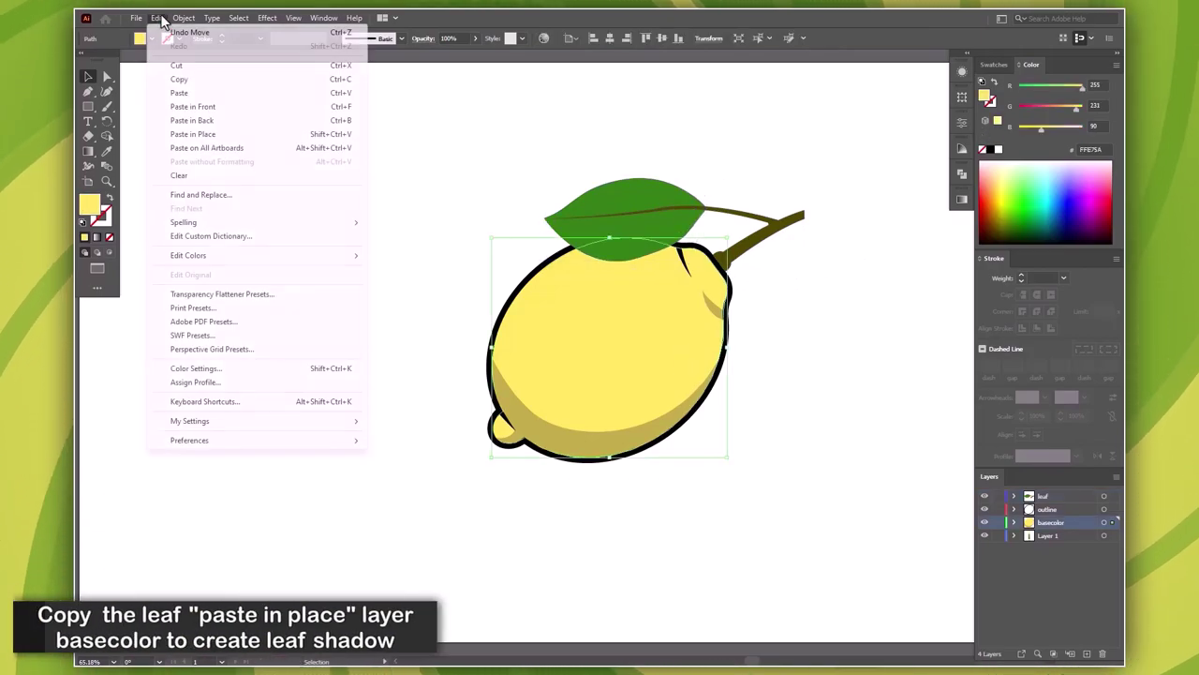
# Step: Paste a leaf copy in place, lock the leaf layer, and nudge the copy over the lemon
pyautogui.click(213, 137)
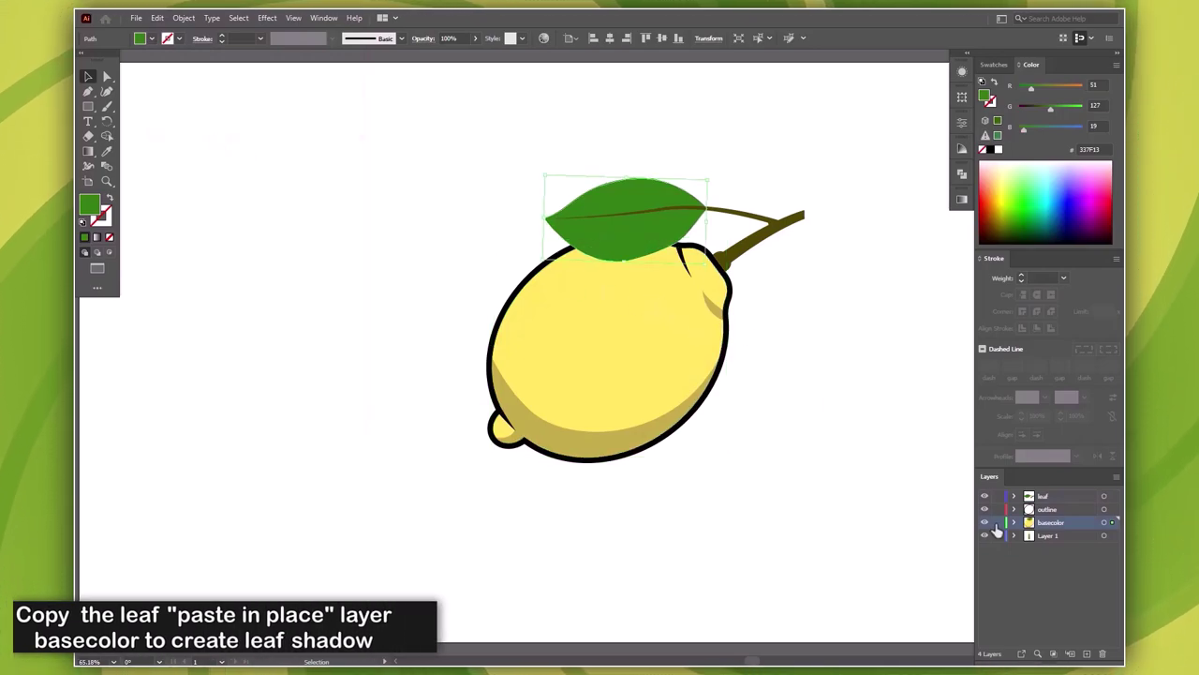
pyautogui.click(997, 497)
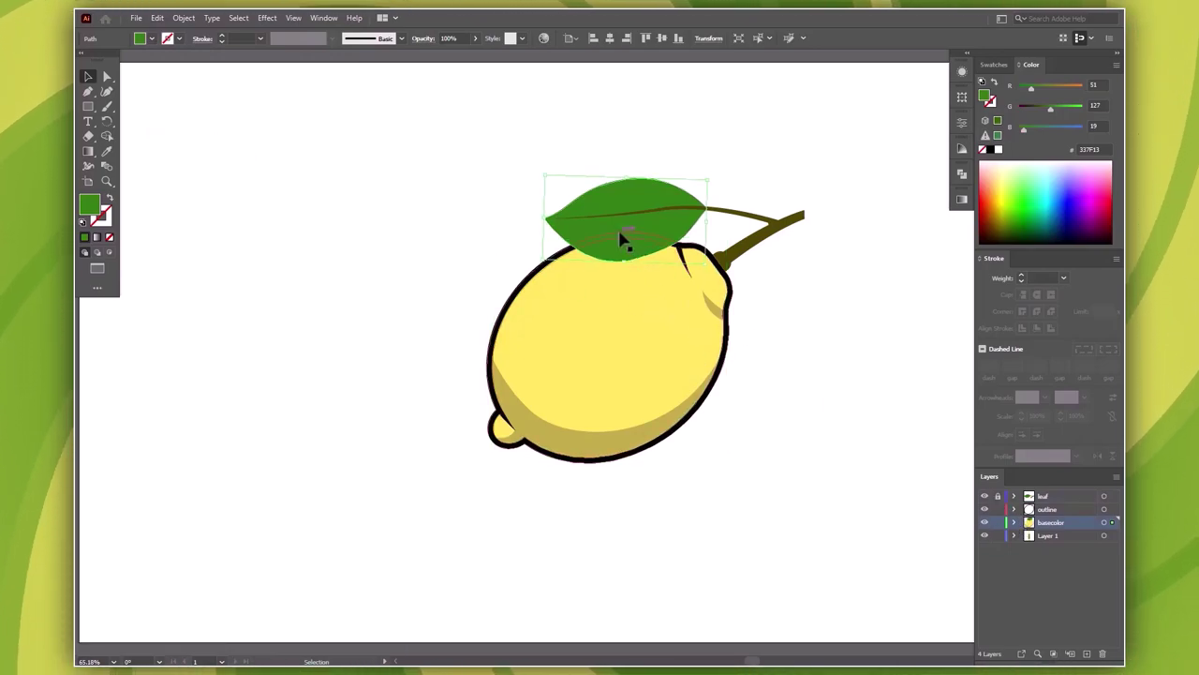
pyautogui.moveTo(619, 242); pyautogui.dragTo(614, 225)
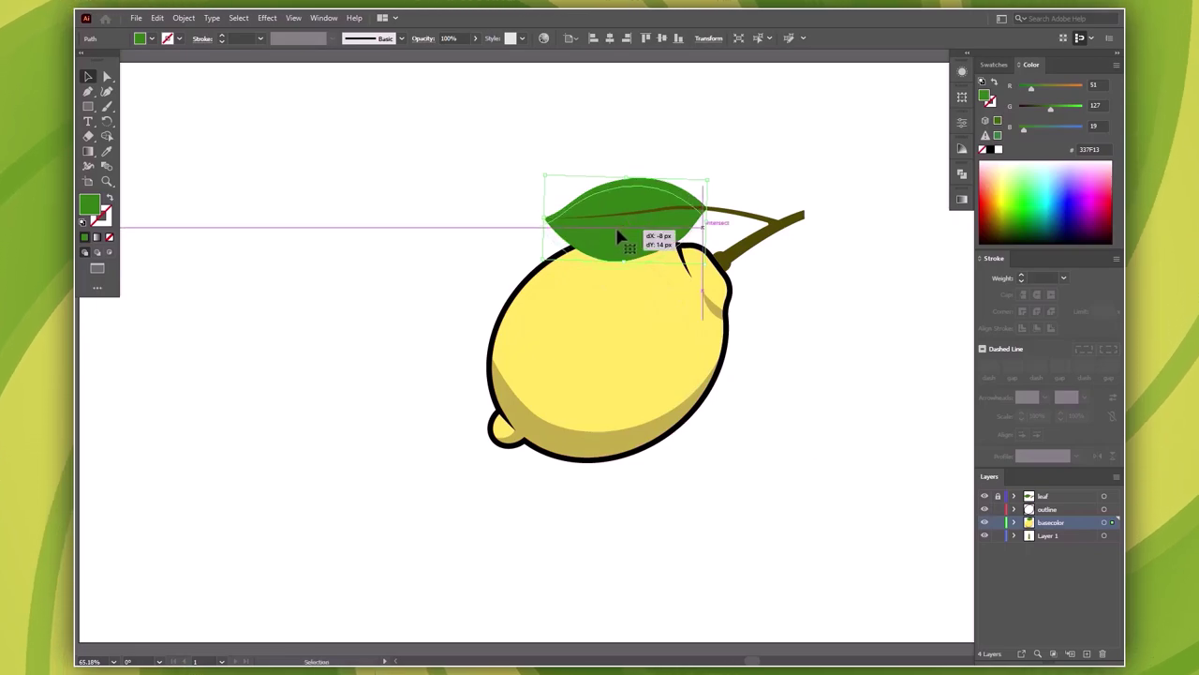
pyautogui.keyDown('shift'); pyautogui.click(618, 347); pyautogui.keyUp('shift')
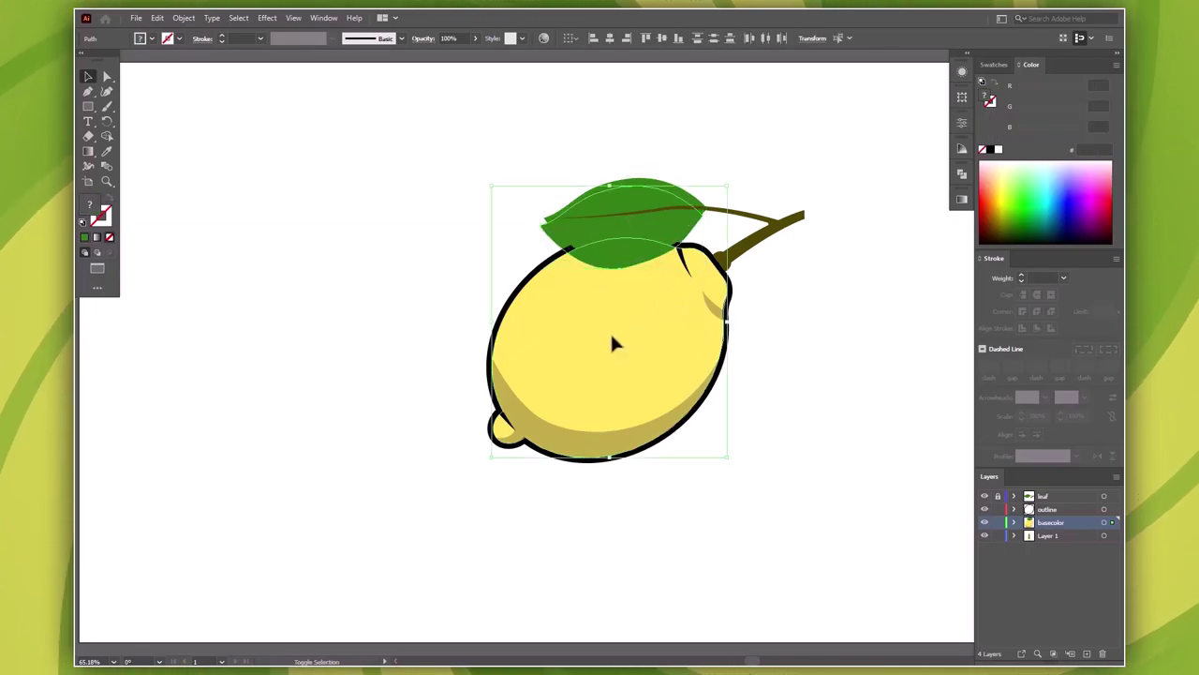
# Step: Split the copy against the lemon and fill the overlap piece with shade yellow
pyautogui.hotkey('shift', 'm')
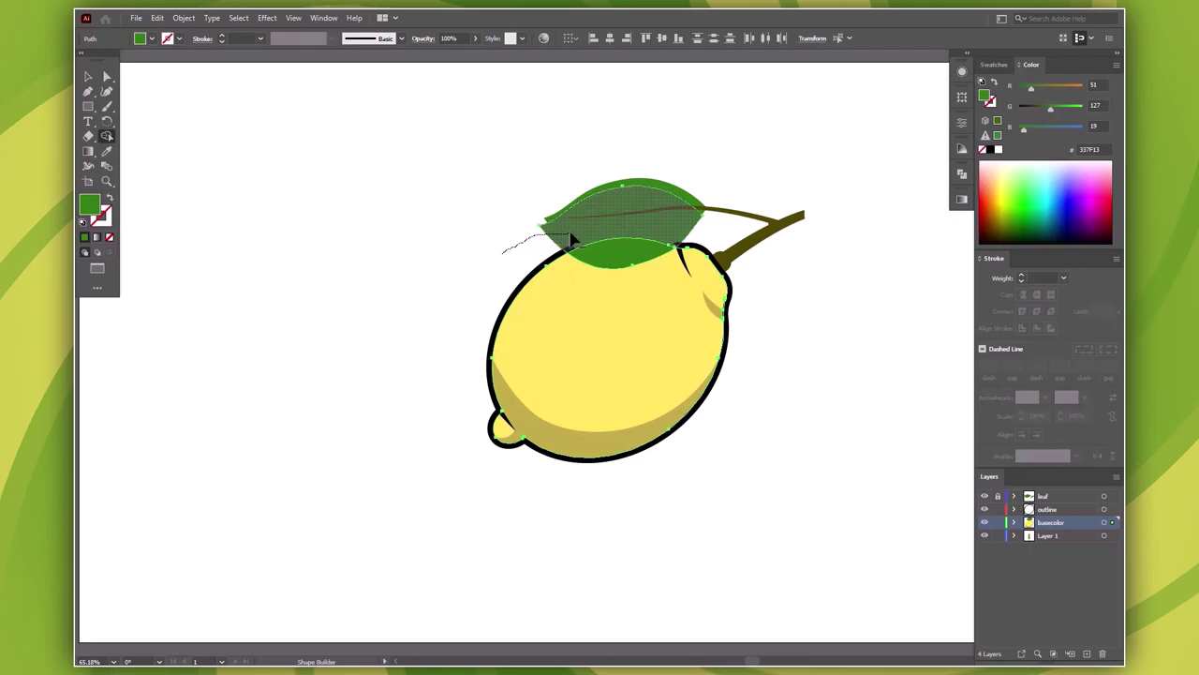
pyautogui.press('v')
pyautogui.click(626, 264)
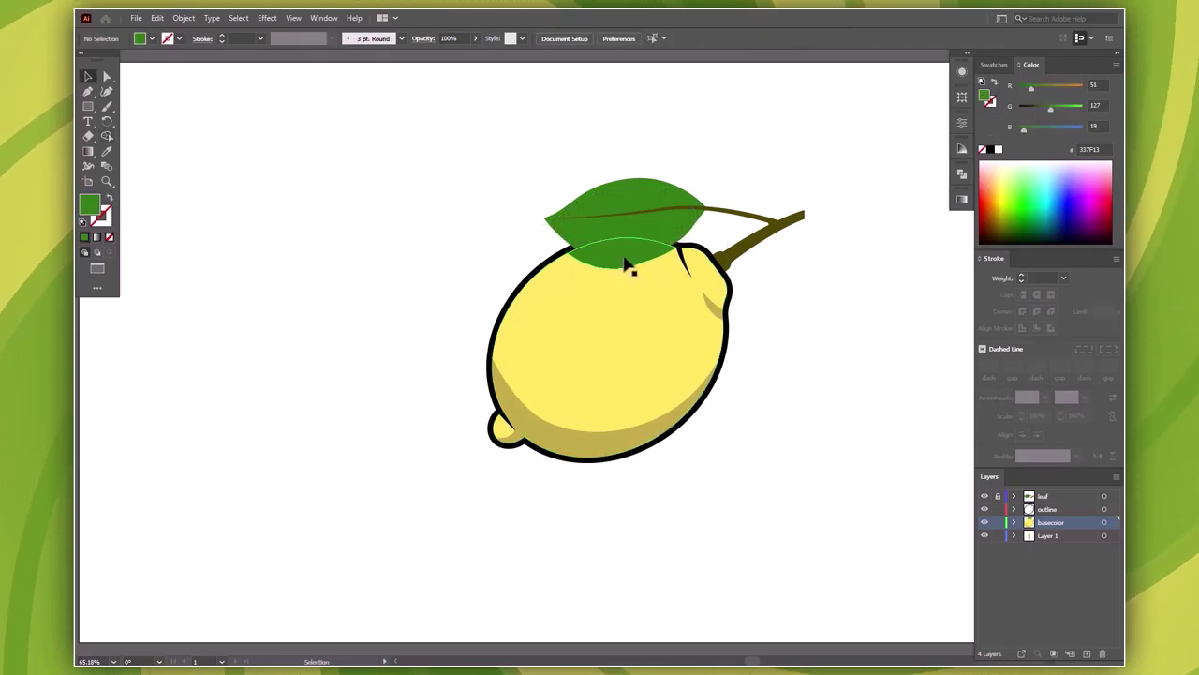
pyautogui.click(654, 421)
pyautogui.press('v')
pyautogui.click(816, 412)
pyautogui.hotkey('ctrl', '0')
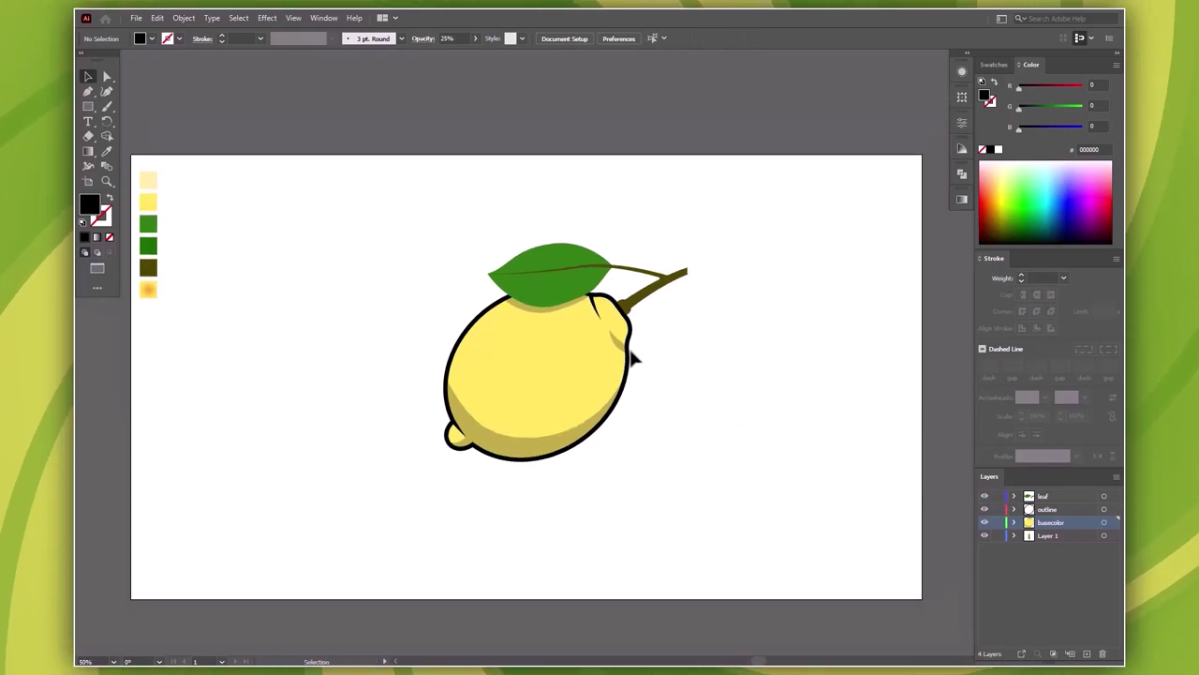
# Step: Draw a shape over the leaf's top half and clip it to the leaf outline
pyautogui.click(548, 267)
pyautogui.press('p')
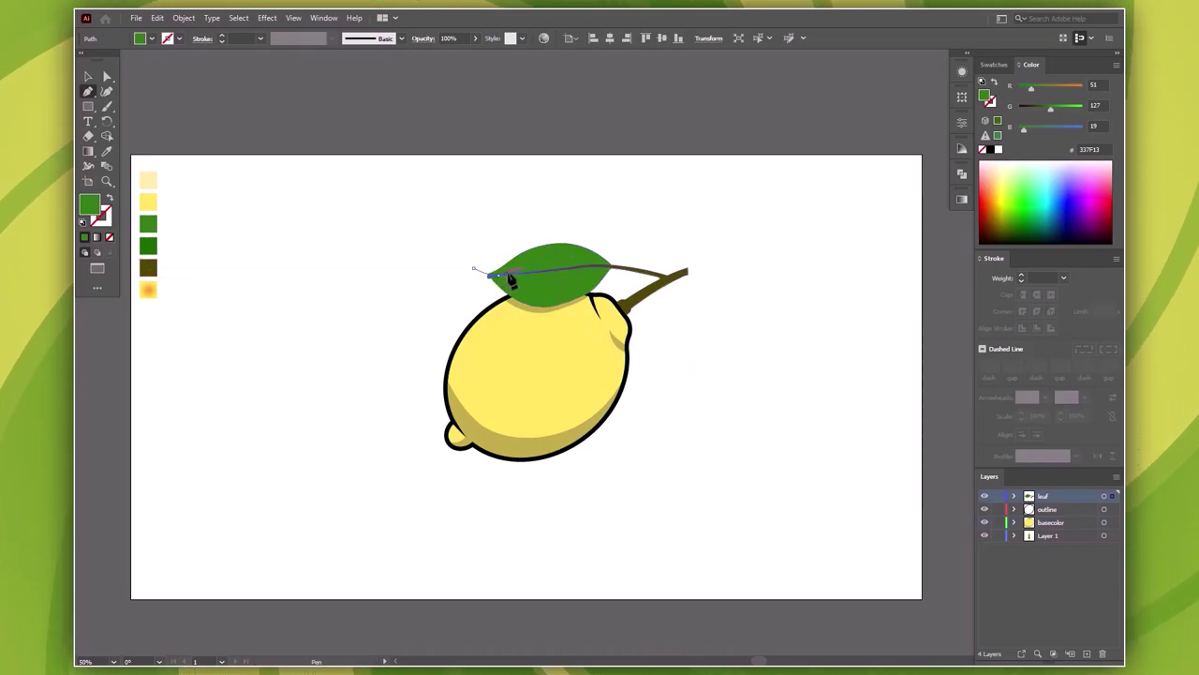
pyautogui.click(641, 266)
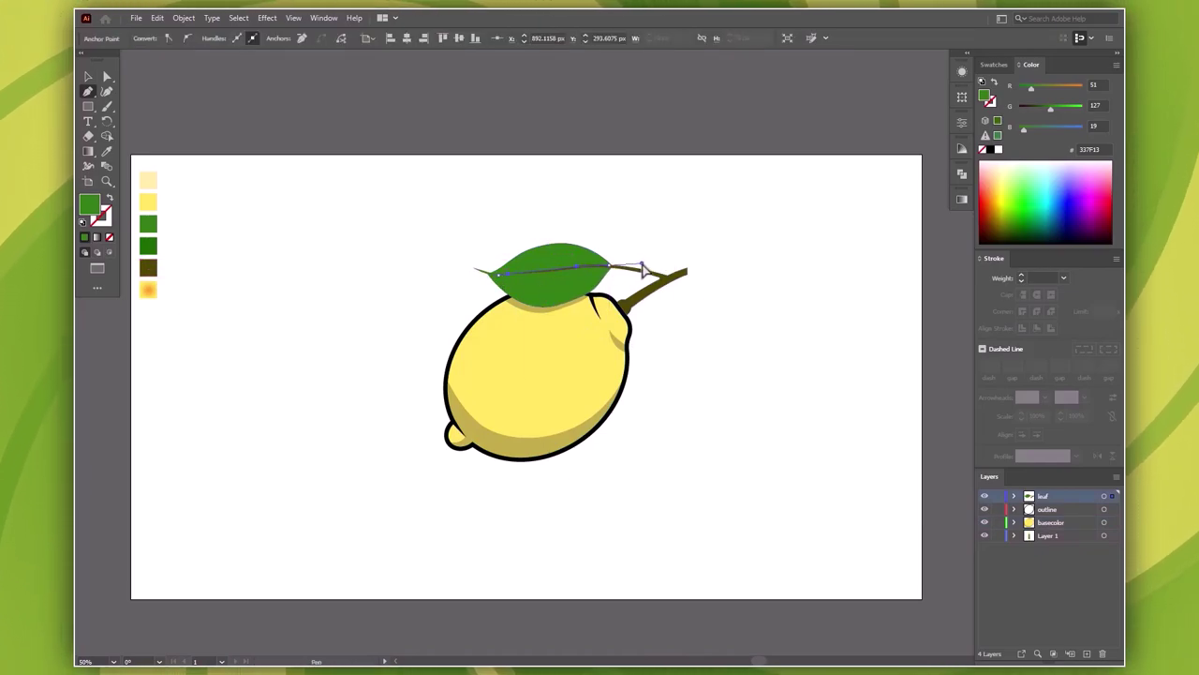
pyautogui.click(632, 228)
pyautogui.click(514, 208)
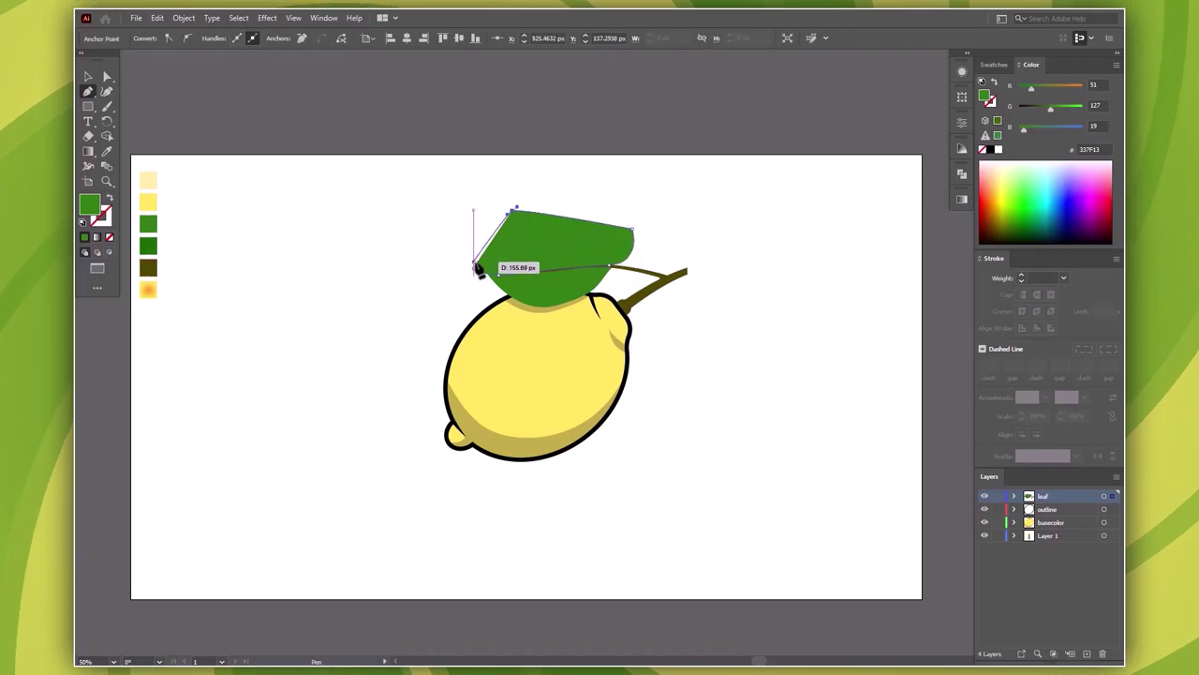
pyautogui.click(475, 271)
pyautogui.press('v')
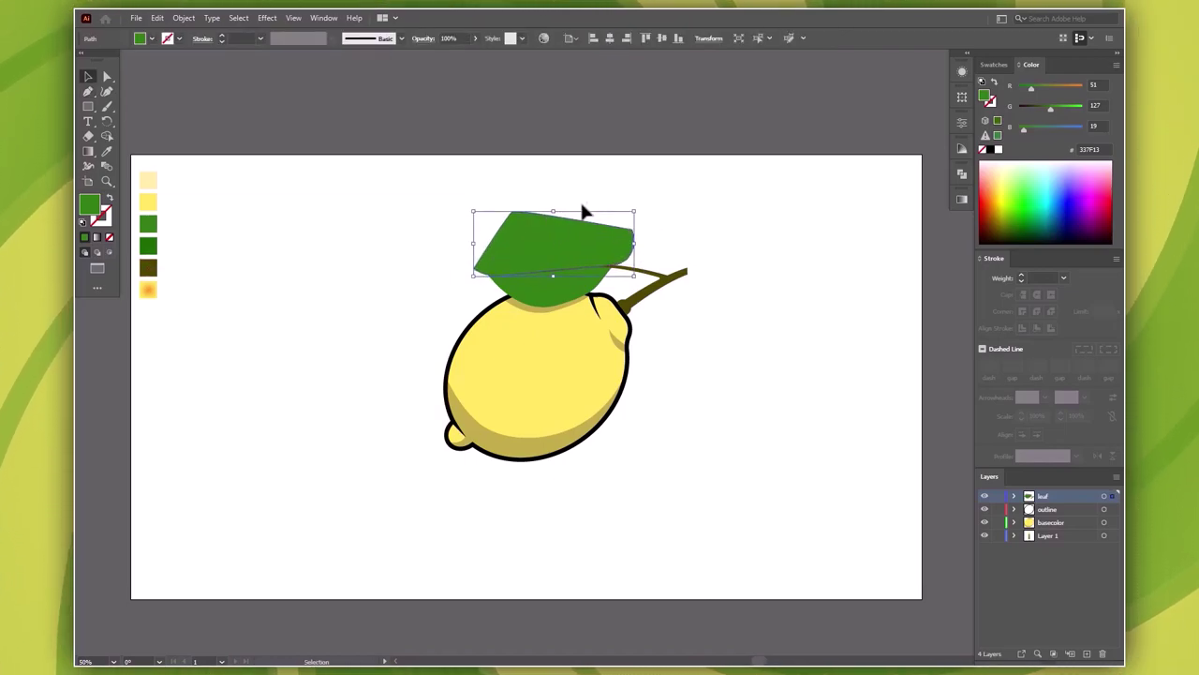
pyautogui.keyDown('shift'); pyautogui.click(545, 295); pyautogui.keyUp('shift')
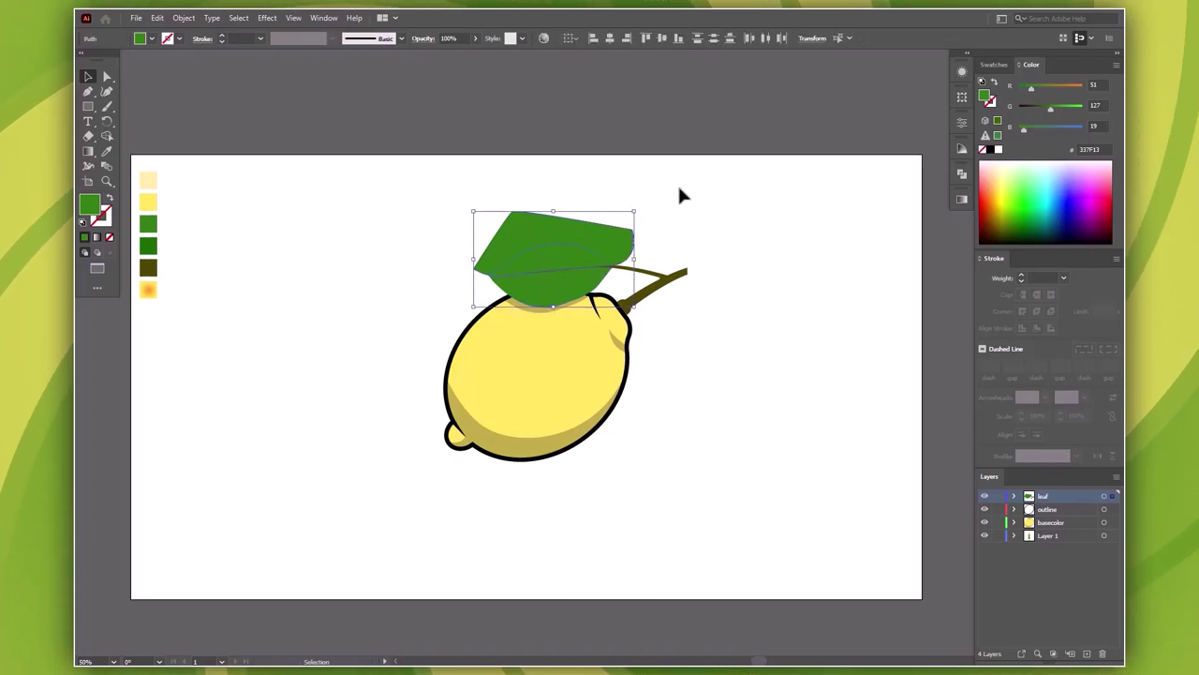
pyautogui.hotkey('ctrl', '7')
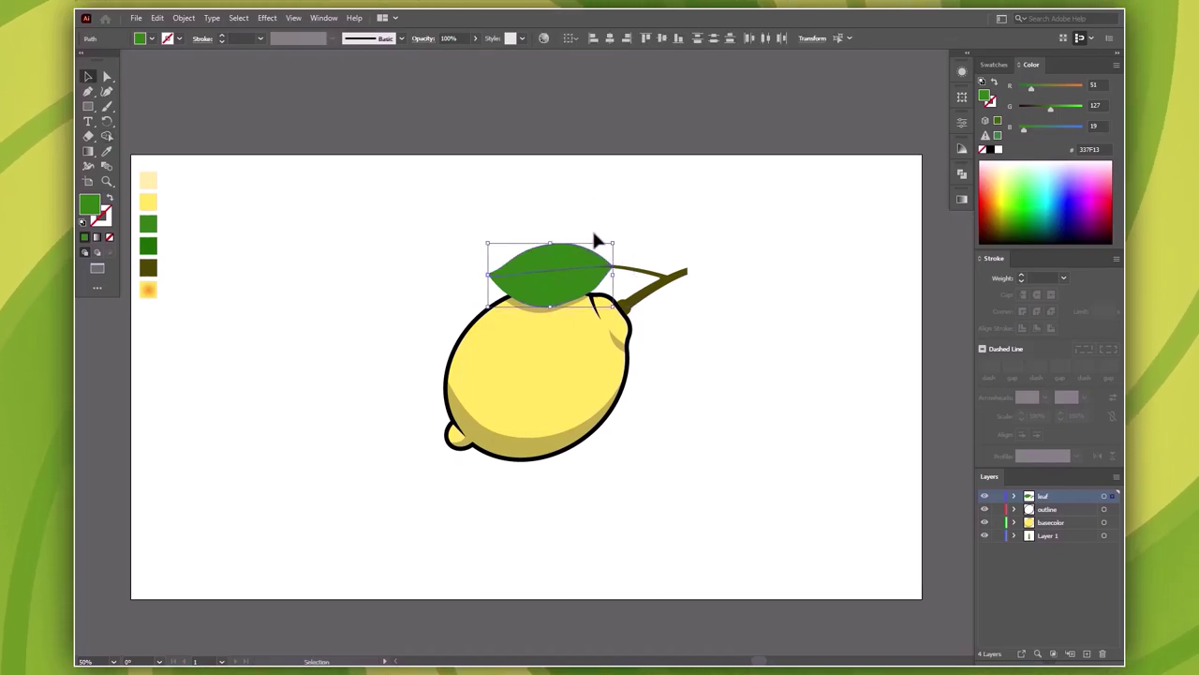
pyautogui.hotkey('ctrl', '7')
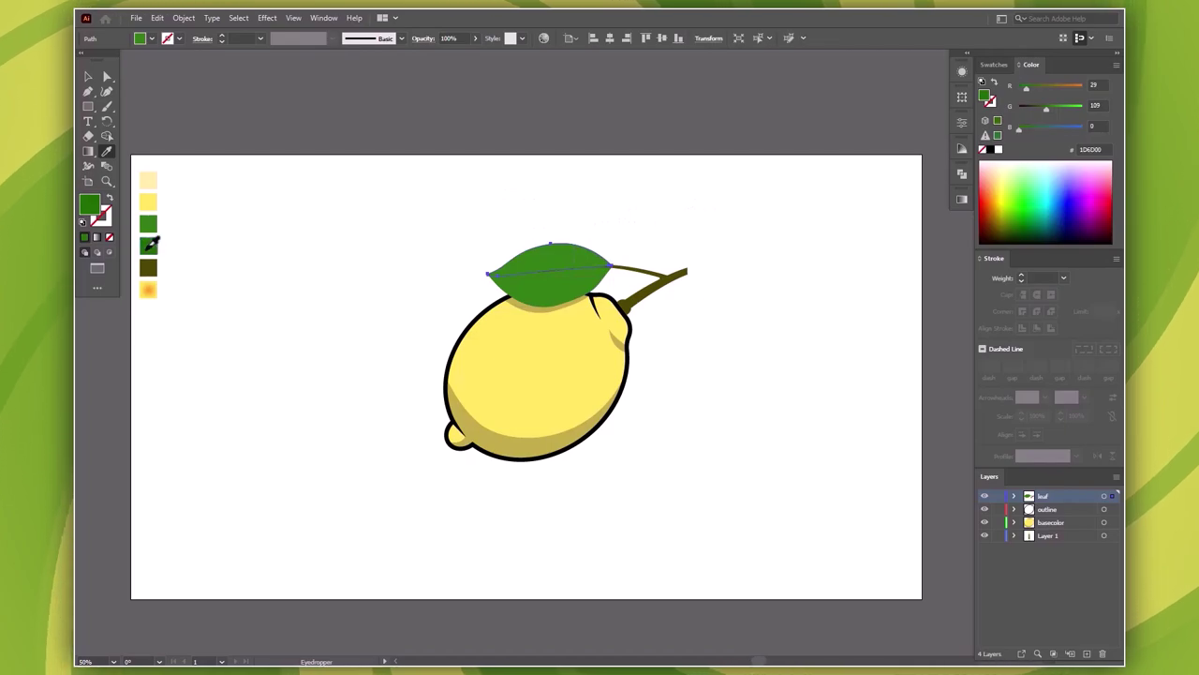
# Step: Fill the top half dark green, keep the vein on top, and sample the black shadow colour
pyautogui.click(148, 246)
pyautogui.press('v')
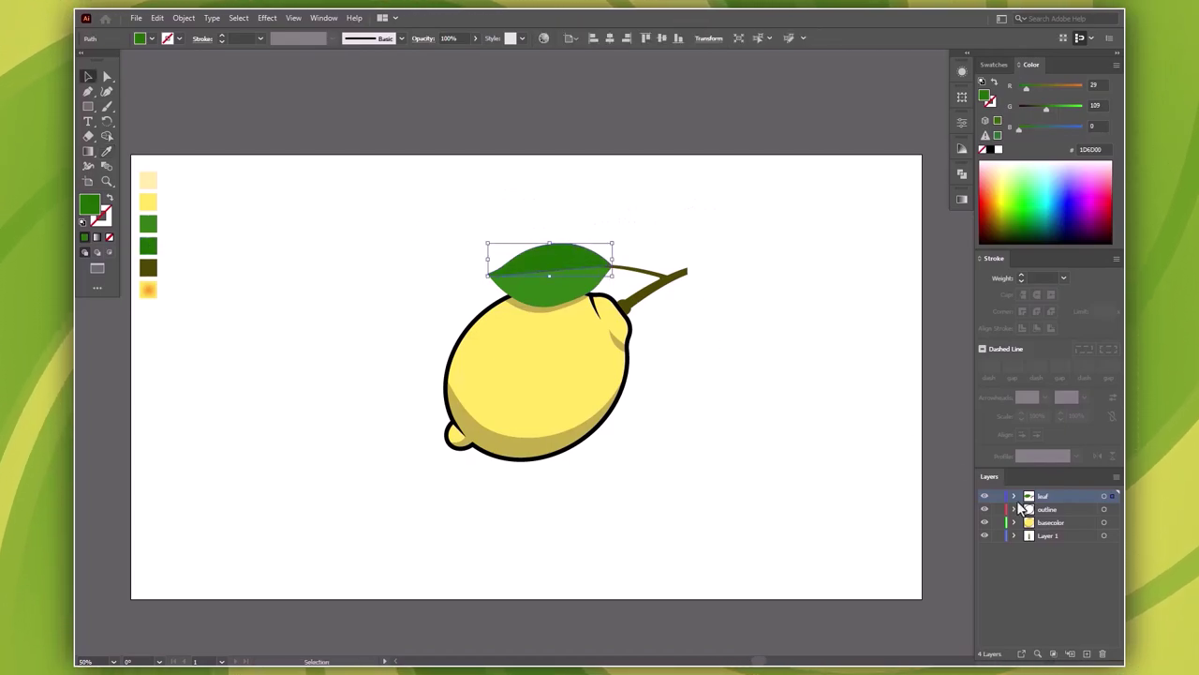
pyautogui.moveTo(1069, 515); pyautogui.dragTo(1075, 515)
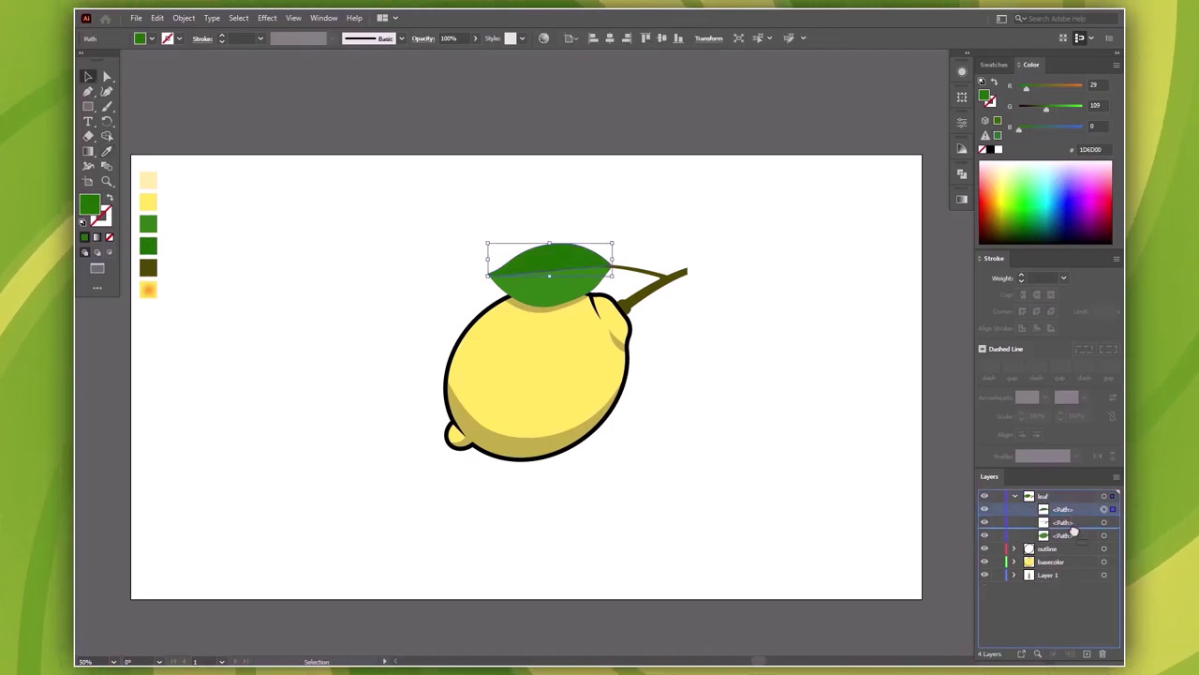
pyautogui.click(633, 427)
pyautogui.press('i')
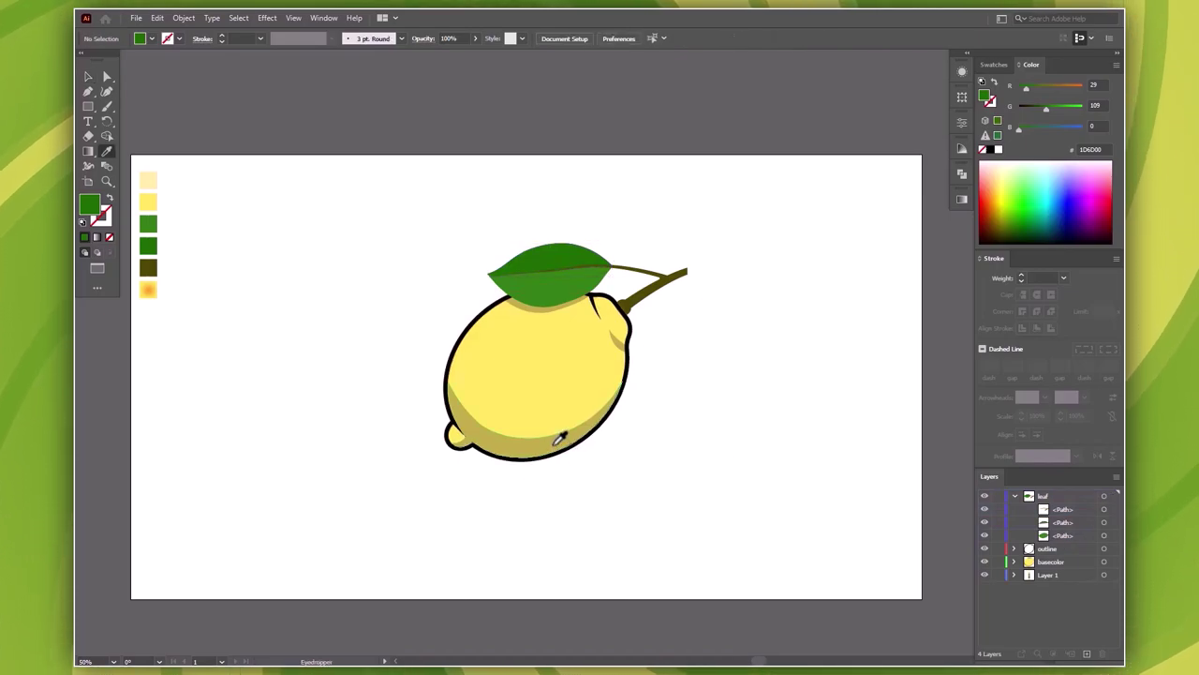
pyautogui.click(559, 438)
# Step: Draw a black ellipse across the lemon's bottom at 25% opacity
pyautogui.press('v')
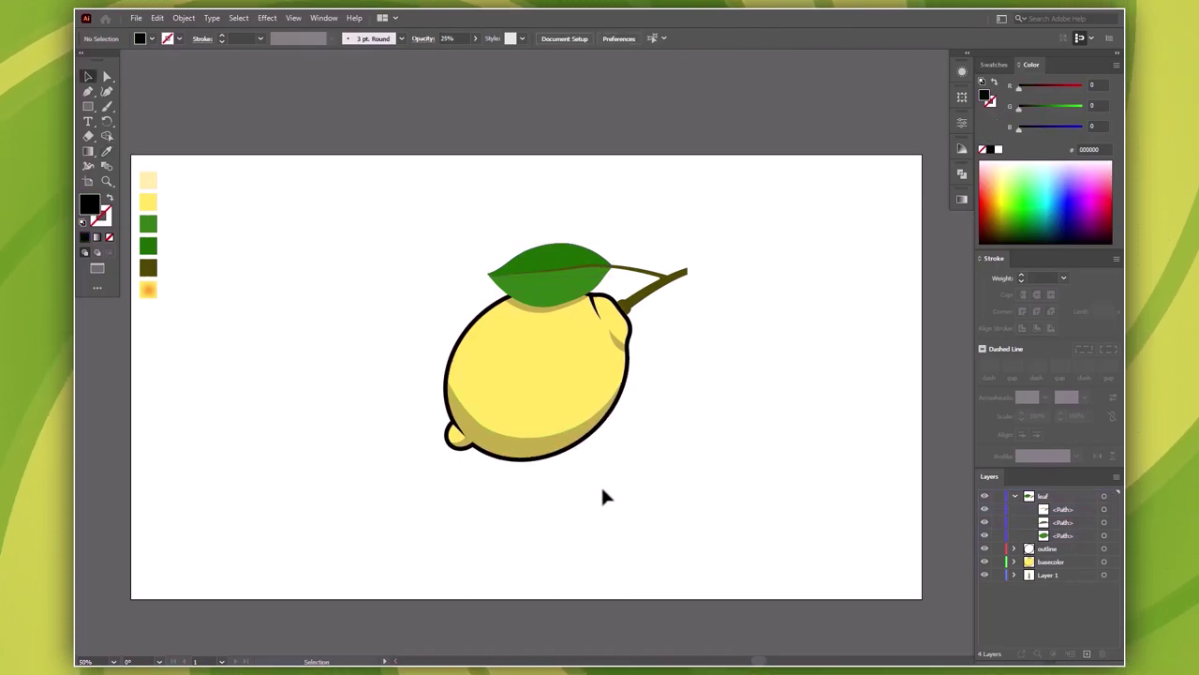
pyautogui.press('l')
pyautogui.moveTo(557, 472)
pyautogui.mouseDown()
pyautogui.moveTo(669, 507)
pyautogui.moveTo(511, 453)
pyautogui.mouseUp()
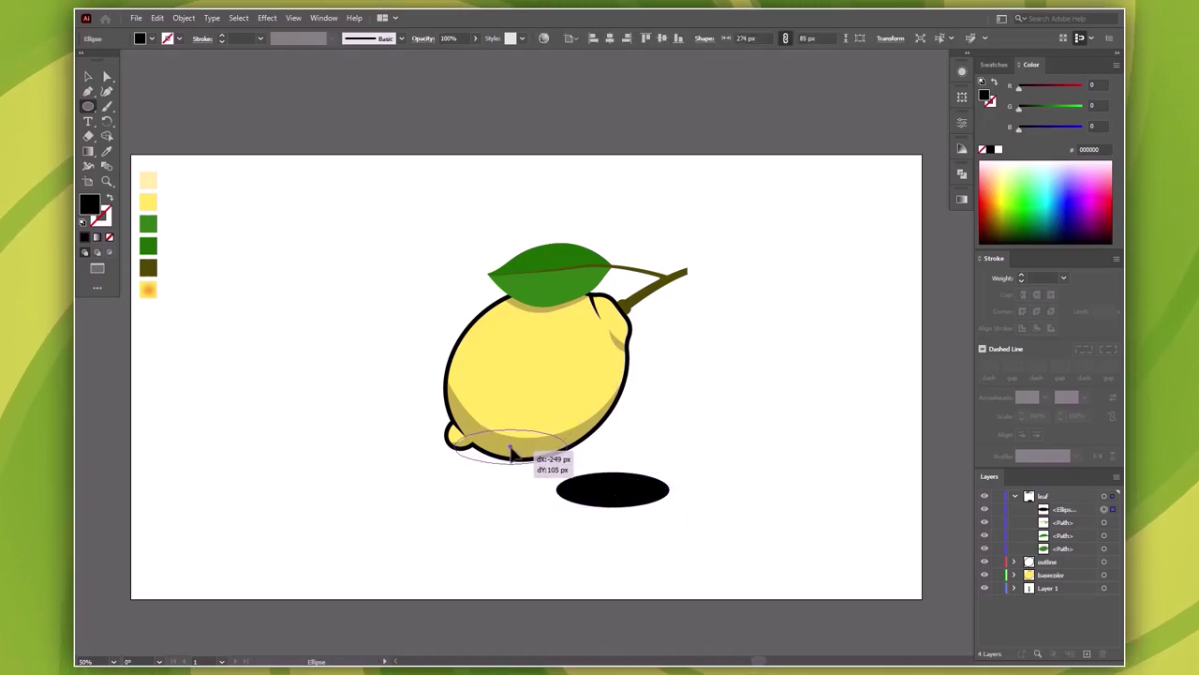
pyautogui.moveTo(512, 452); pyautogui.dragTo(527, 412)
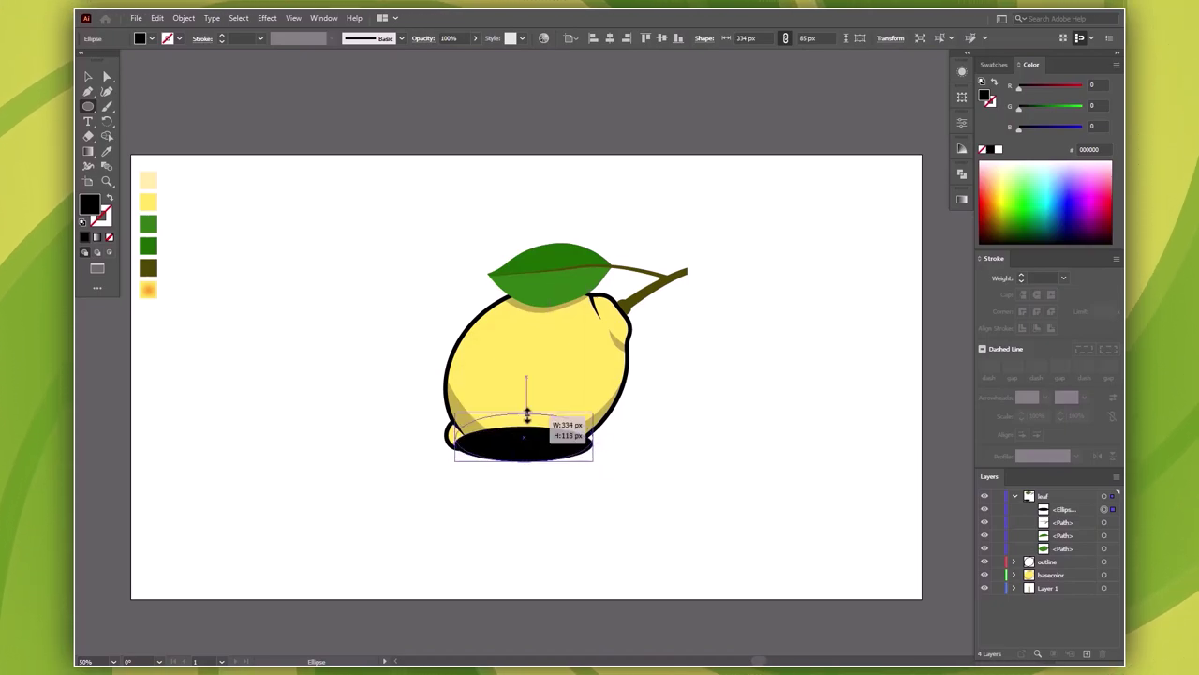
pyautogui.click(448, 38)
pyautogui.write('25')
pyautogui.press('Return')
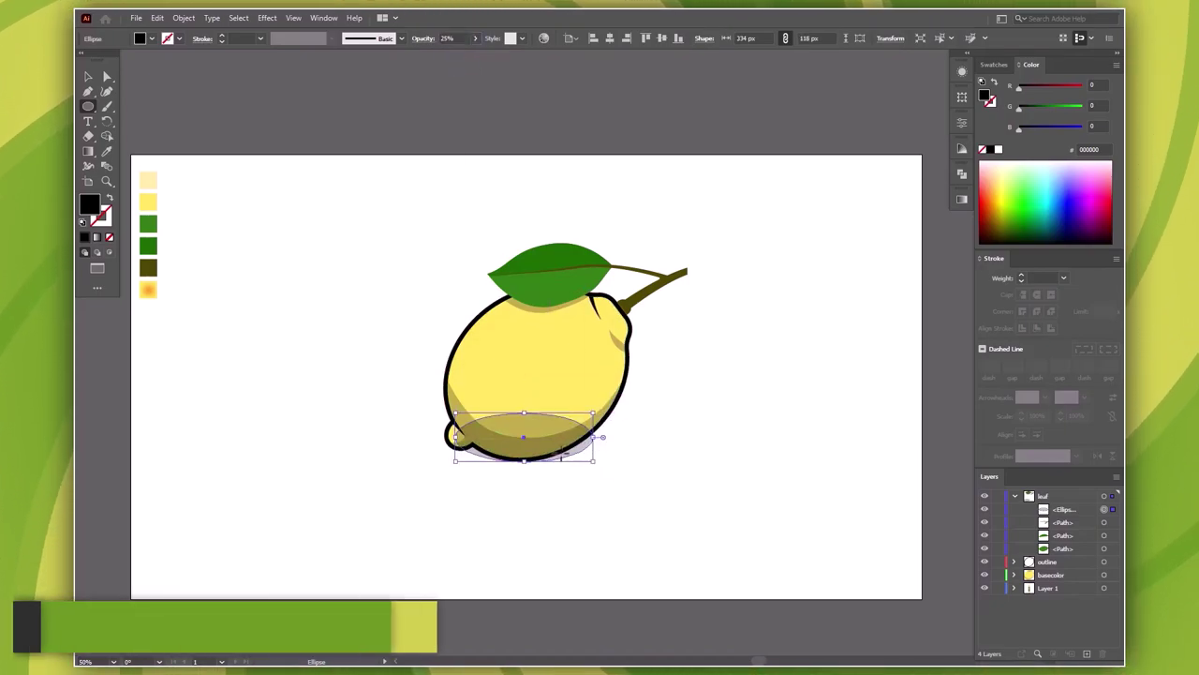
pyautogui.moveTo(600, 437); pyautogui.dragTo(578, 439)
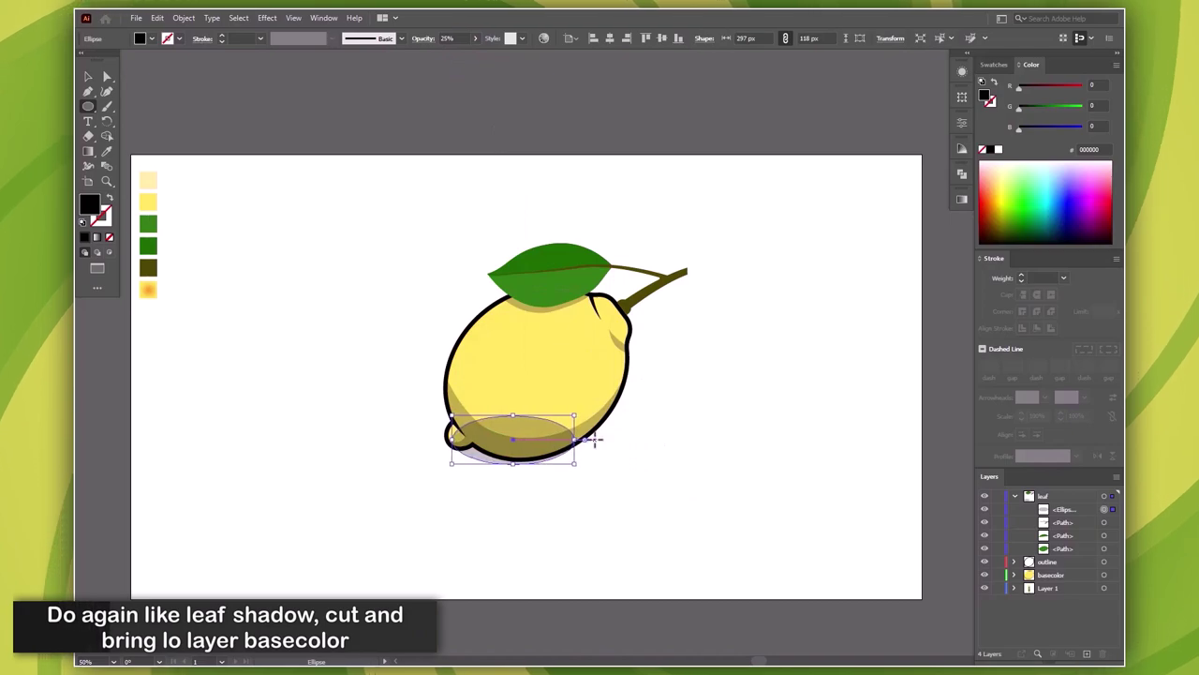
# Step: Move the shadow ellipse behind the lemon on the basecolor layer and stretch it taller
pyautogui.press('v')
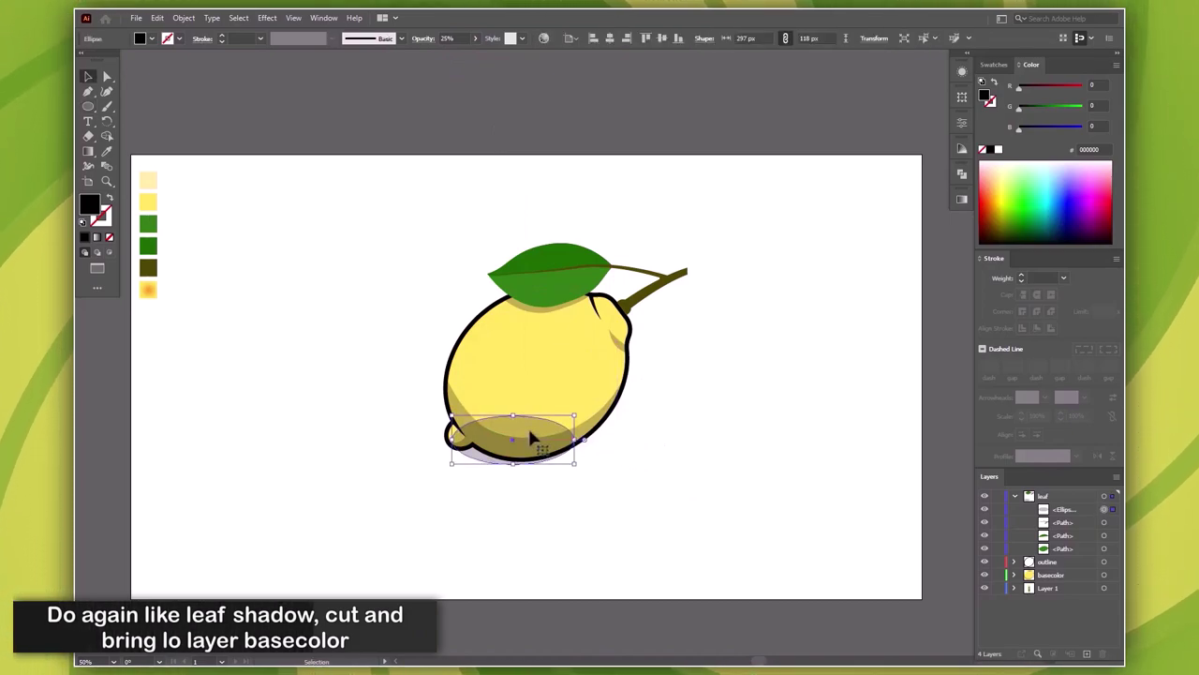
pyautogui.hotkey('ctrl', 'x')
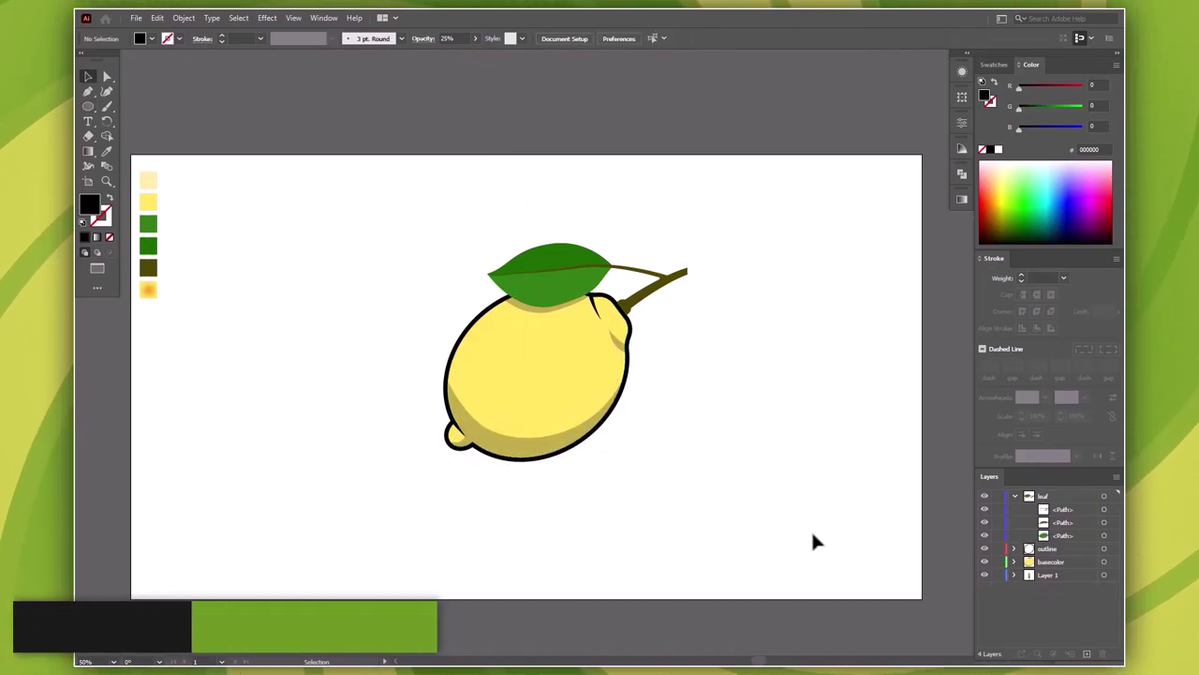
pyautogui.click(1091, 562)
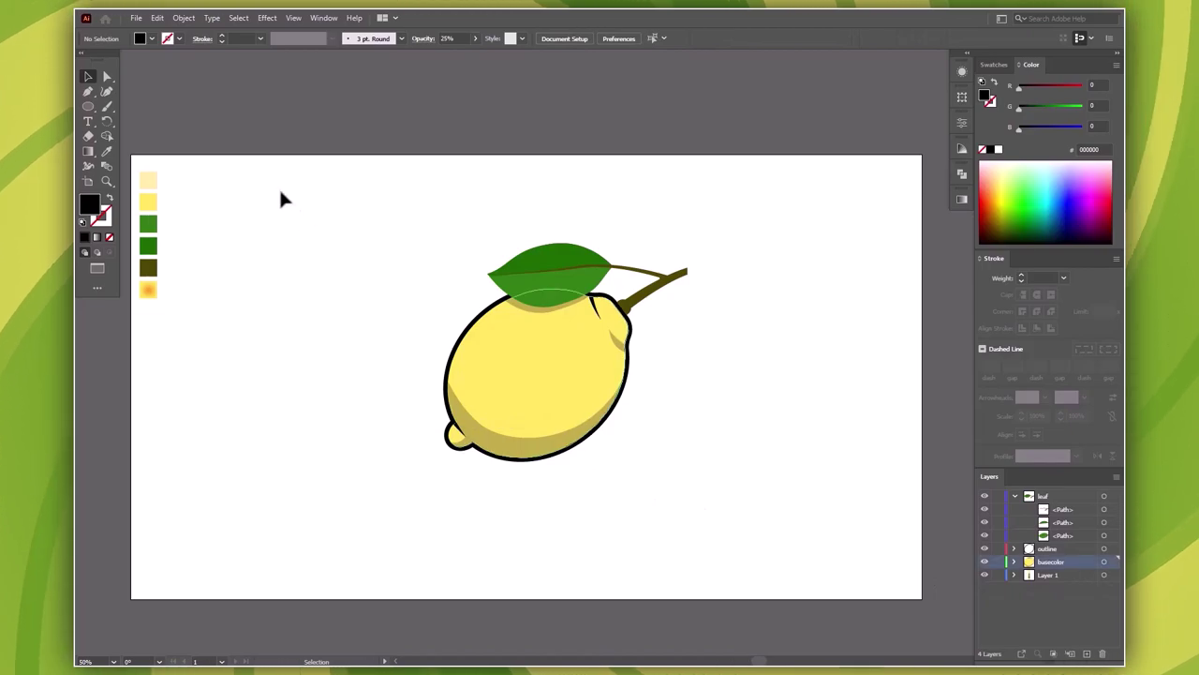
pyautogui.click(157, 18)
pyautogui.click(214, 120)
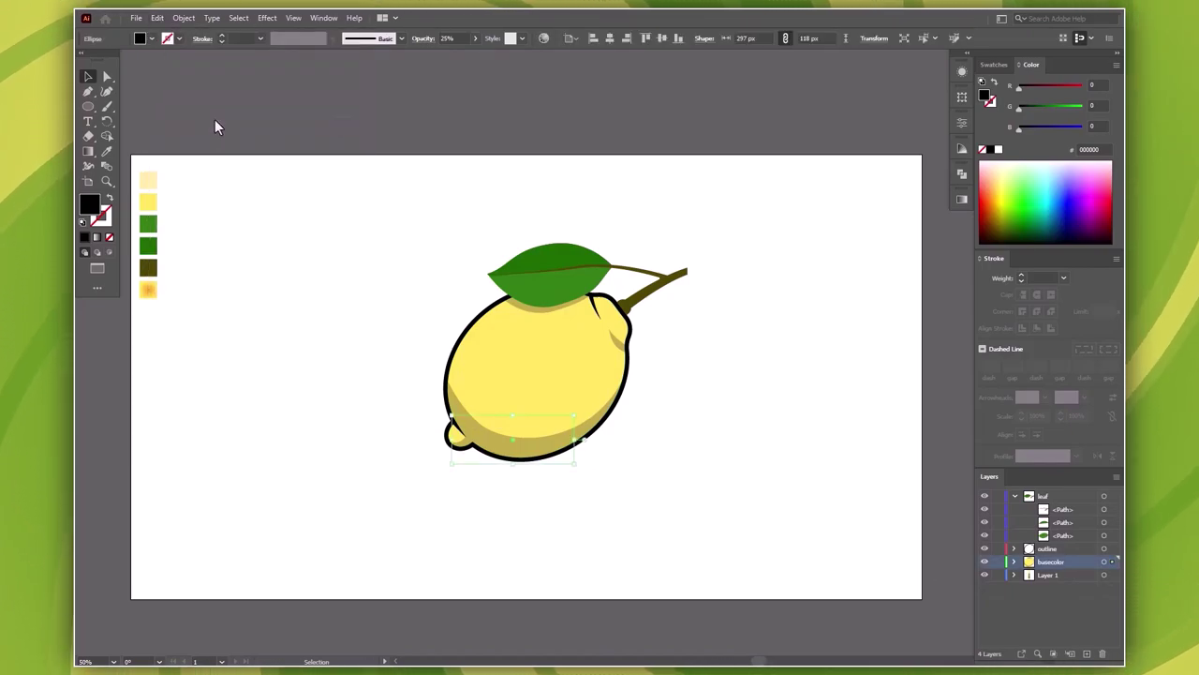
pyautogui.click(476, 462)
pyautogui.moveTo(559, 463); pyautogui.dragTo(555, 471)
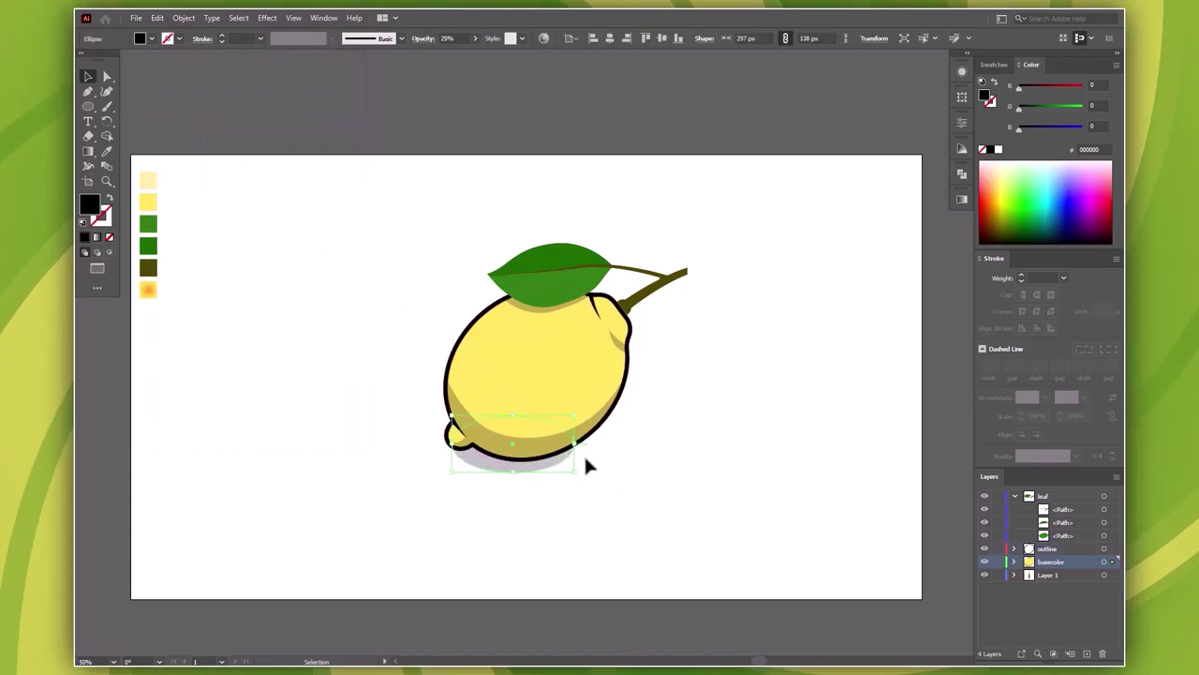
# Step: Draw a tall ellipse tilted about 330° and place it as a pale cream highlight on the lemon's upper-left
pyautogui.press('l')
pyautogui.moveTo(681, 327)
pyautogui.mouseDown()
pyautogui.moveTo(706, 426)
pyautogui.moveTo(709, 413)
pyautogui.mouseUp()
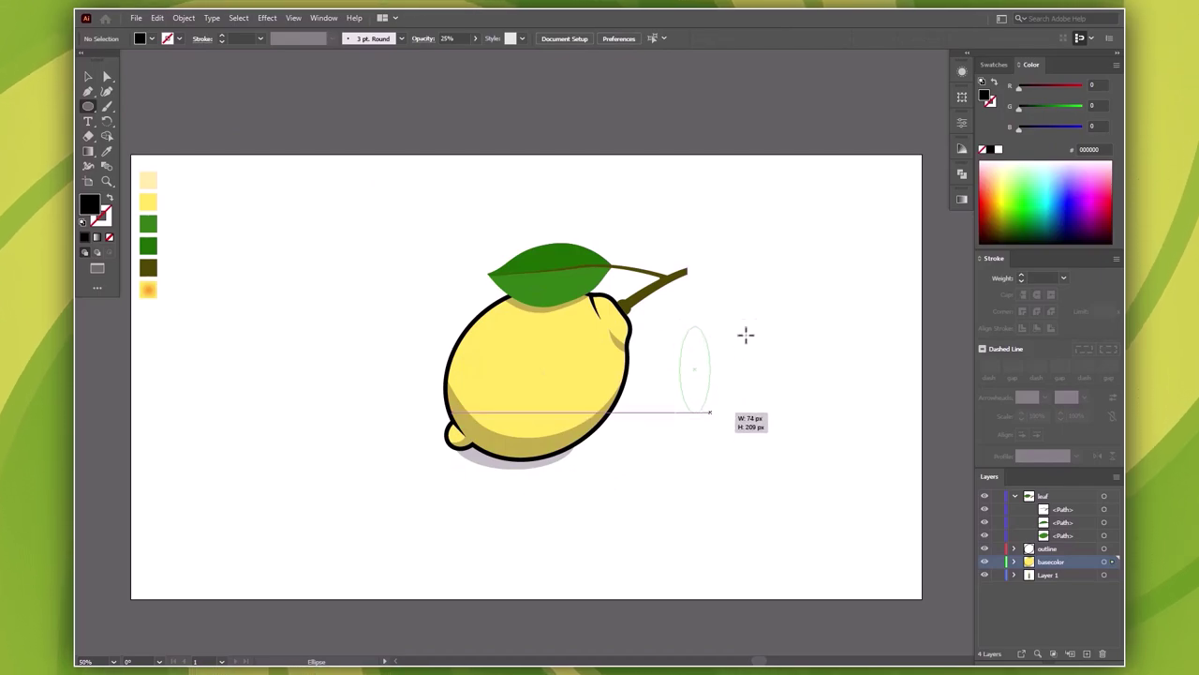
pyautogui.moveTo(746, 335)
pyautogui.mouseDown()
pyautogui.moveTo(733, 339)
pyautogui.moveTo(740, 349)
pyautogui.mouseUp()
pyautogui.moveTo(695, 370); pyautogui.dragTo(488, 348)
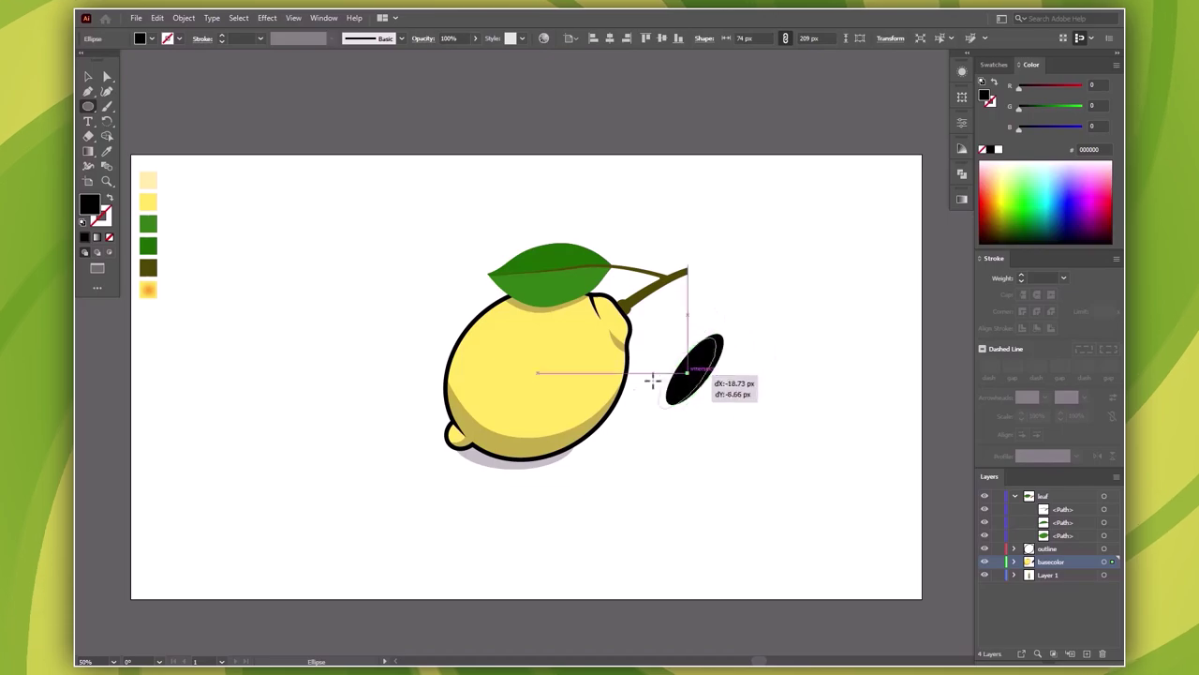
pyautogui.press('i')
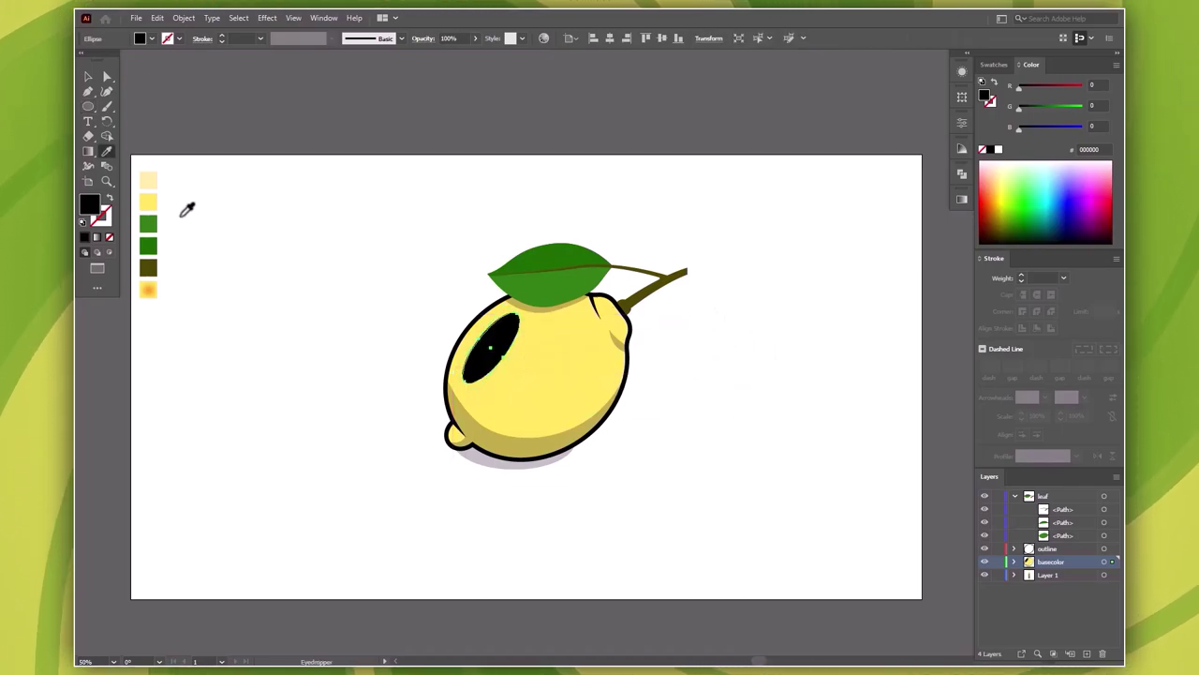
pyautogui.click(148, 179)
pyautogui.press('v')
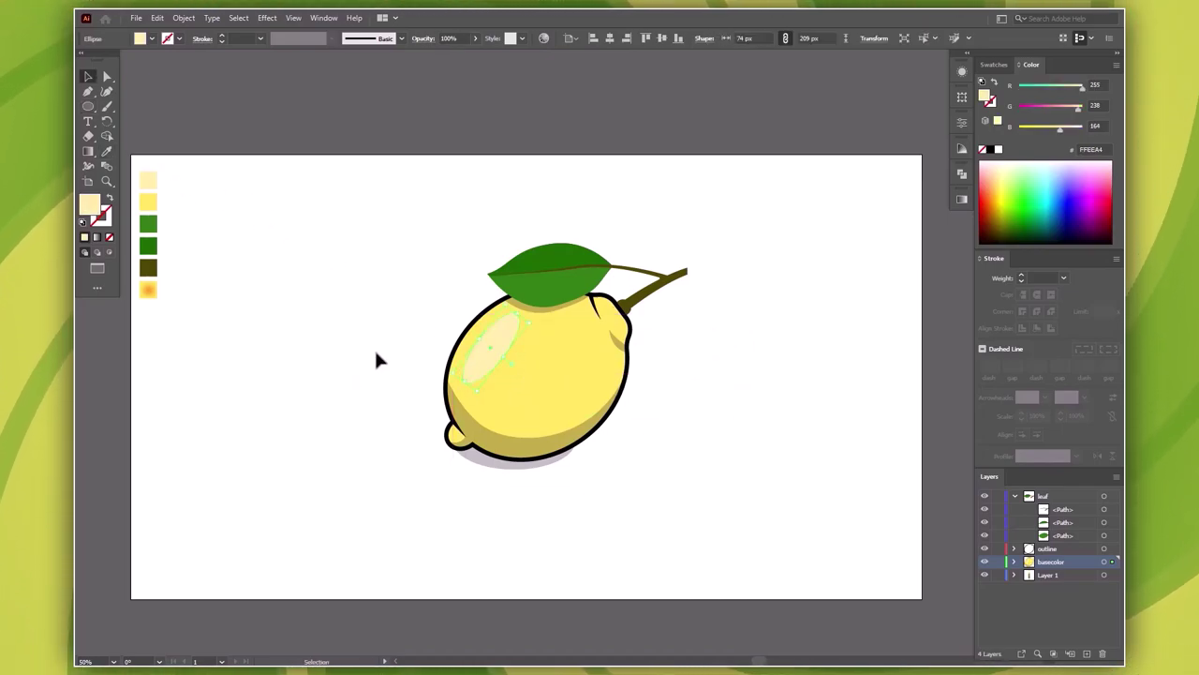
pyautogui.moveTo(485, 347)
pyautogui.mouseDown()
pyautogui.moveTo(517, 315)
pyautogui.moveTo(487, 349)
pyautogui.mouseUp()
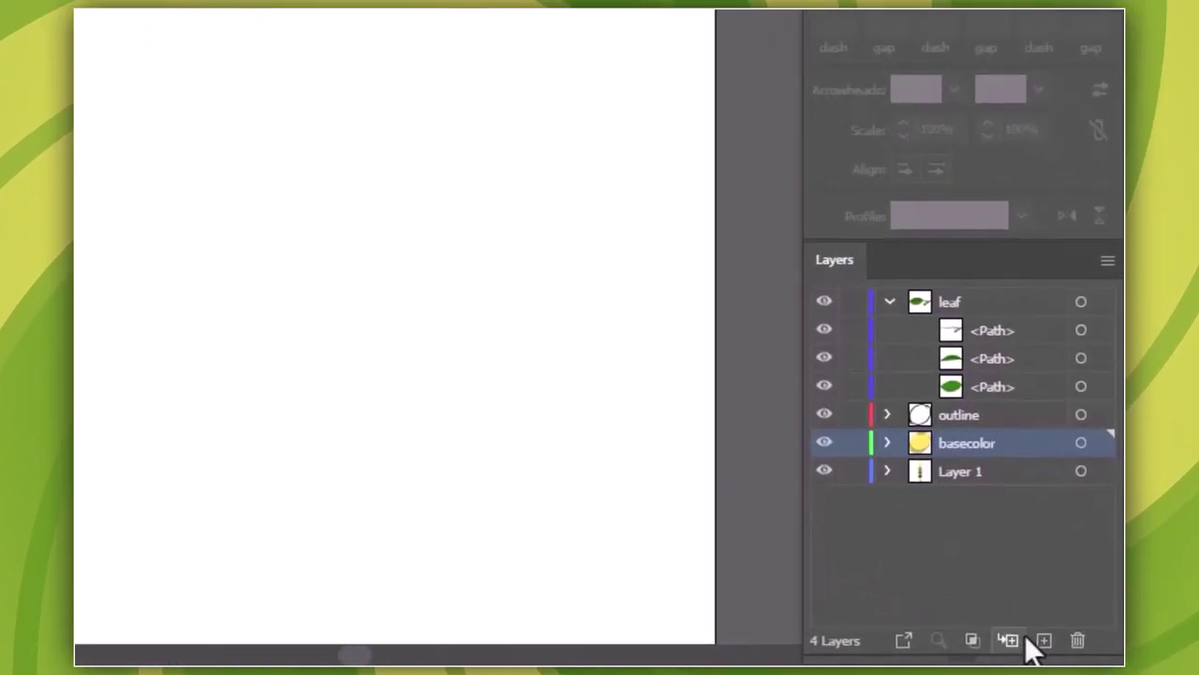
# Step: Add a layer named 'lemon slice' and move it above the leaf layer
pyautogui.click(1087, 654)
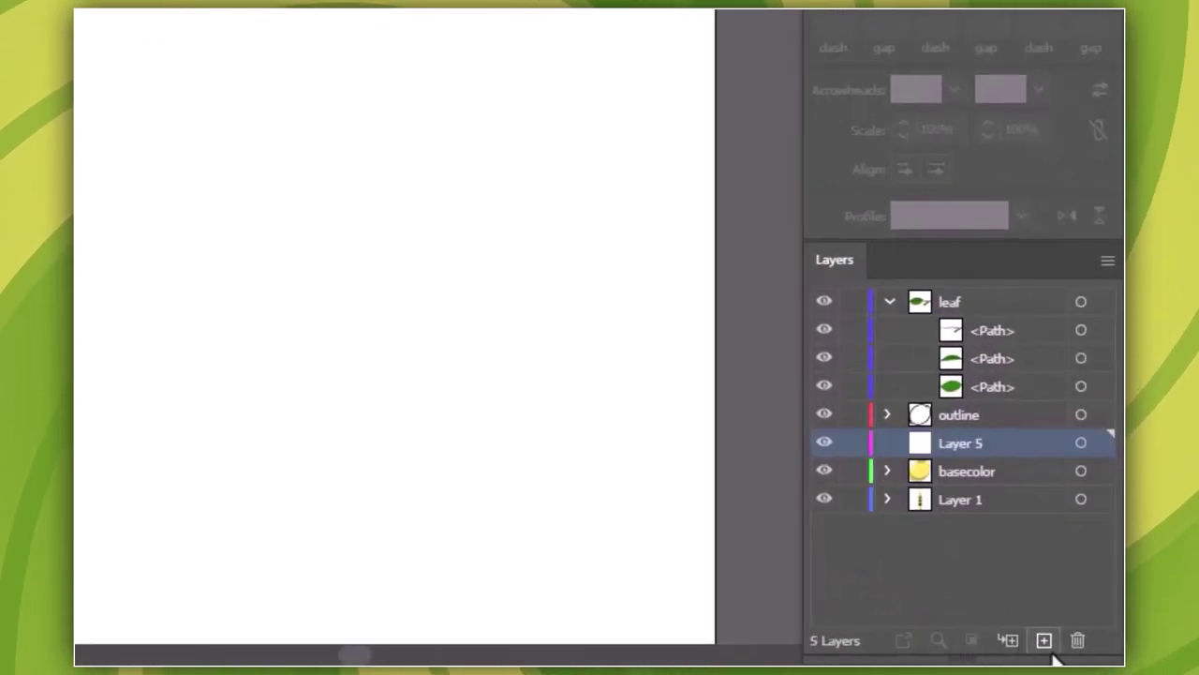
pyautogui.doubleClick(965, 443)
pyautogui.write('lemon slice')
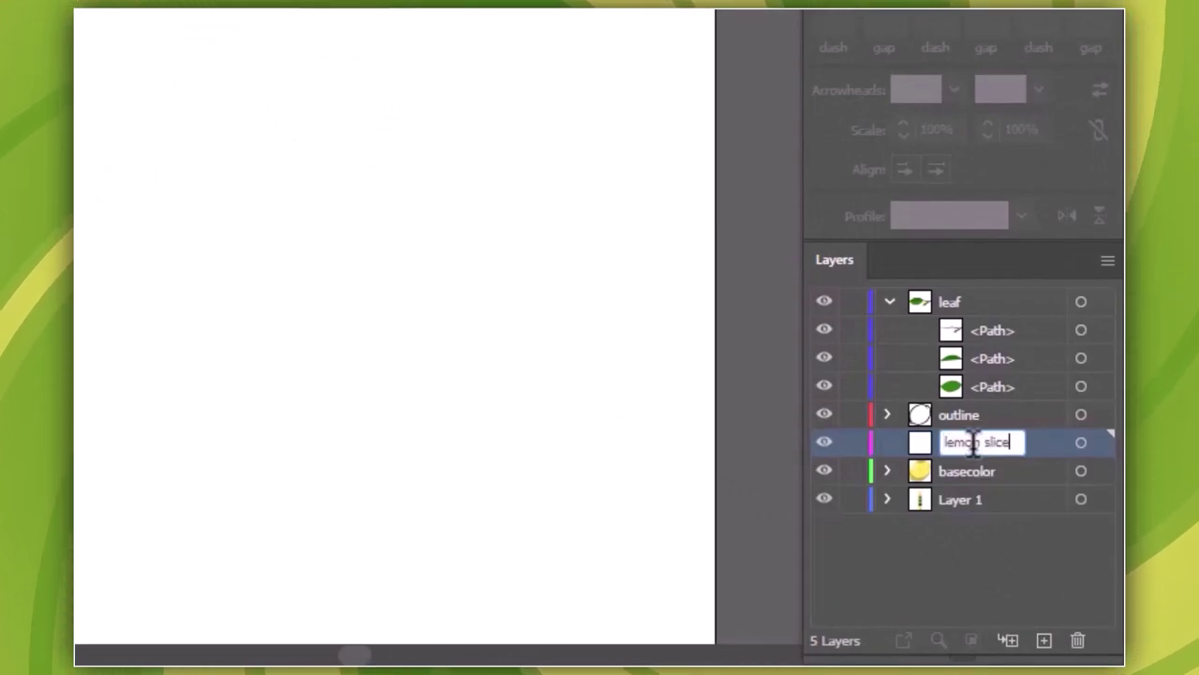
pyautogui.press('Return')
pyautogui.click(890, 301)
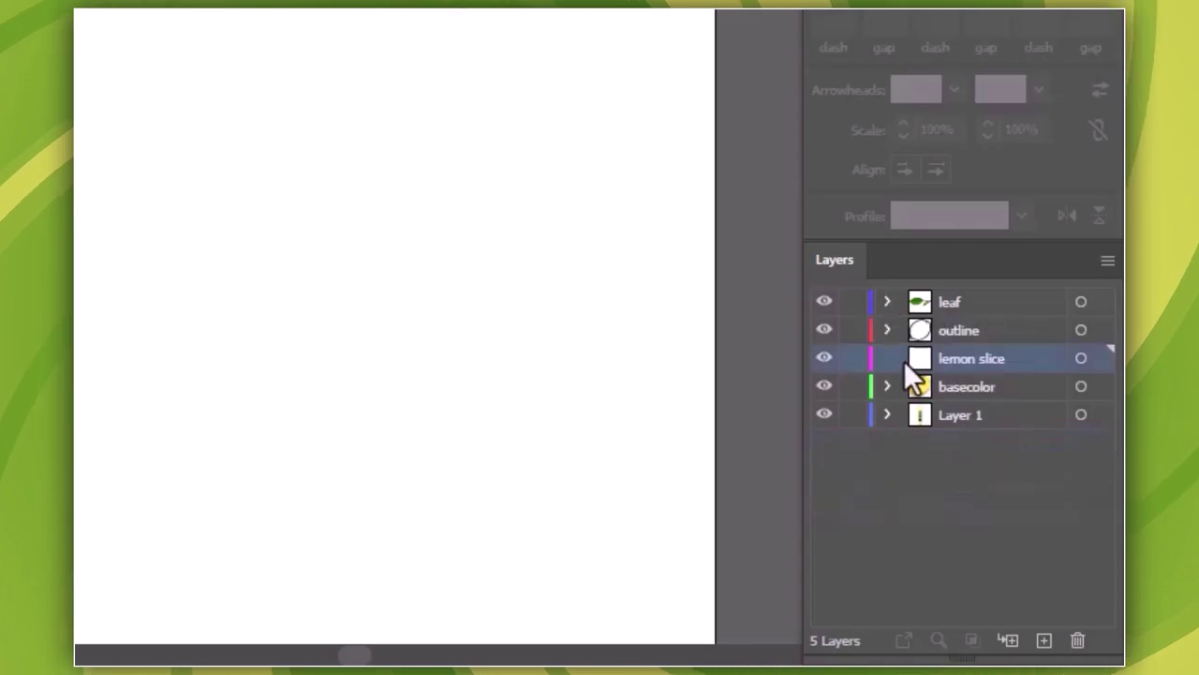
pyautogui.moveTo(992, 359); pyautogui.dragTo(991, 295)
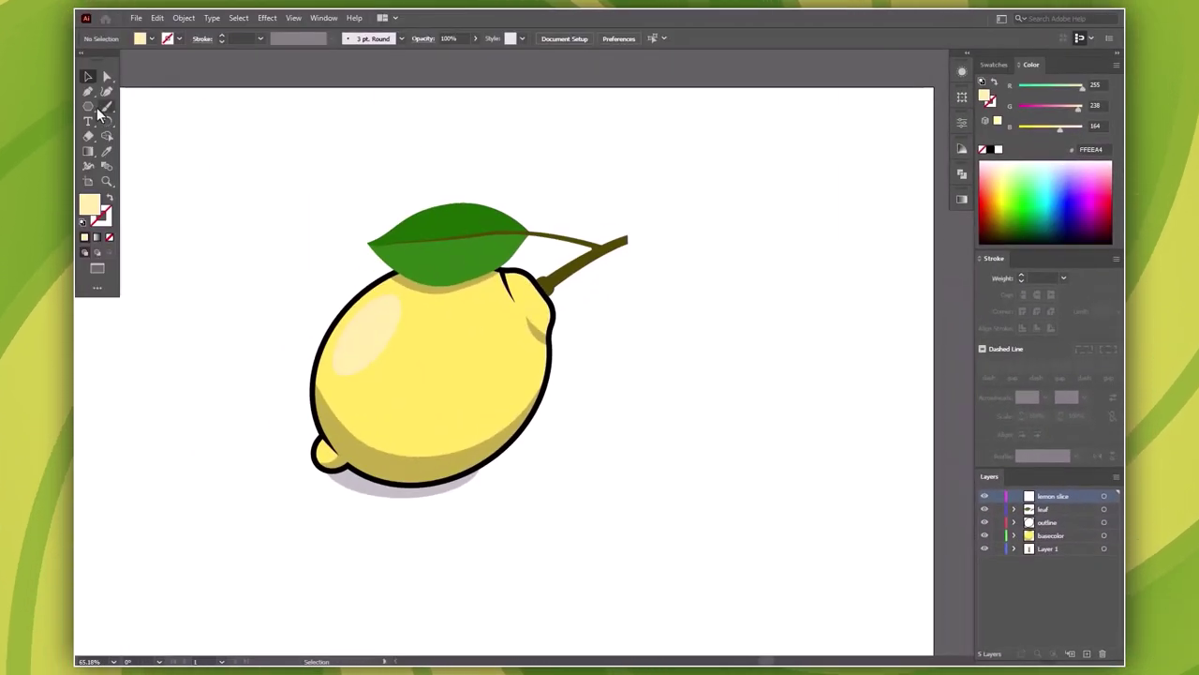
# Step: Draw a 3-sided polygon right of the lemon, flipped to point downward and stretched
pyautogui.click(89, 106)
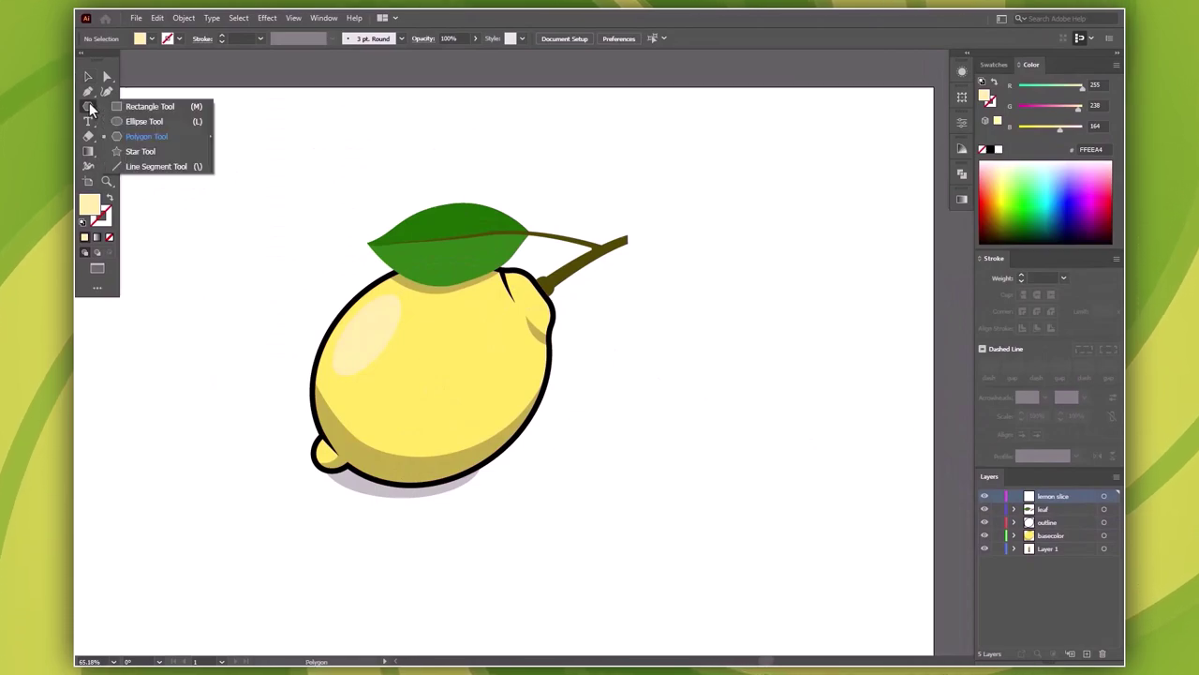
pyautogui.click(145, 137)
pyautogui.click(757, 336)
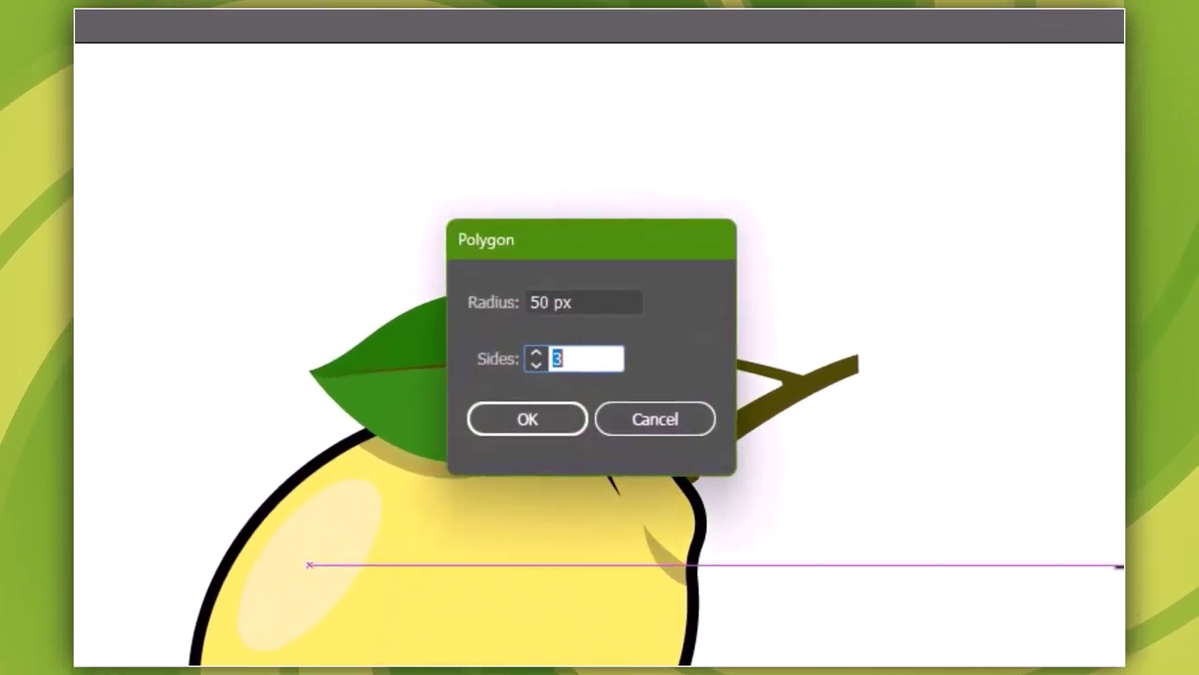
pyautogui.click(529, 419)
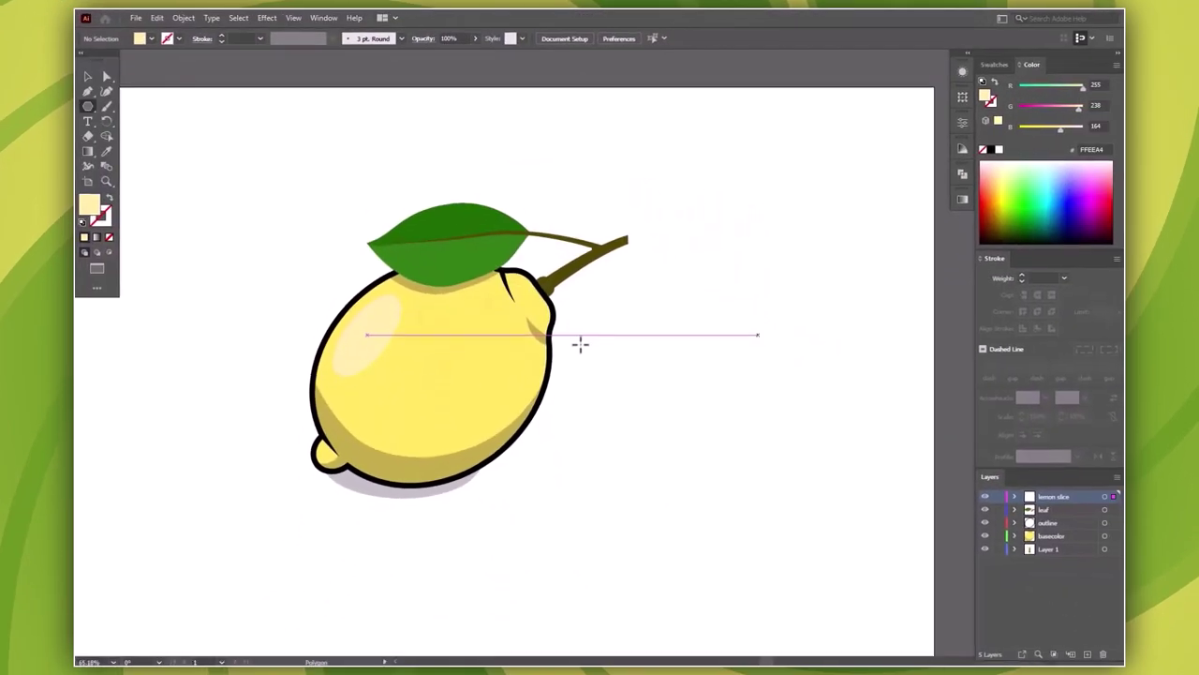
pyautogui.moveTo(759, 305); pyautogui.dragTo(755, 415)
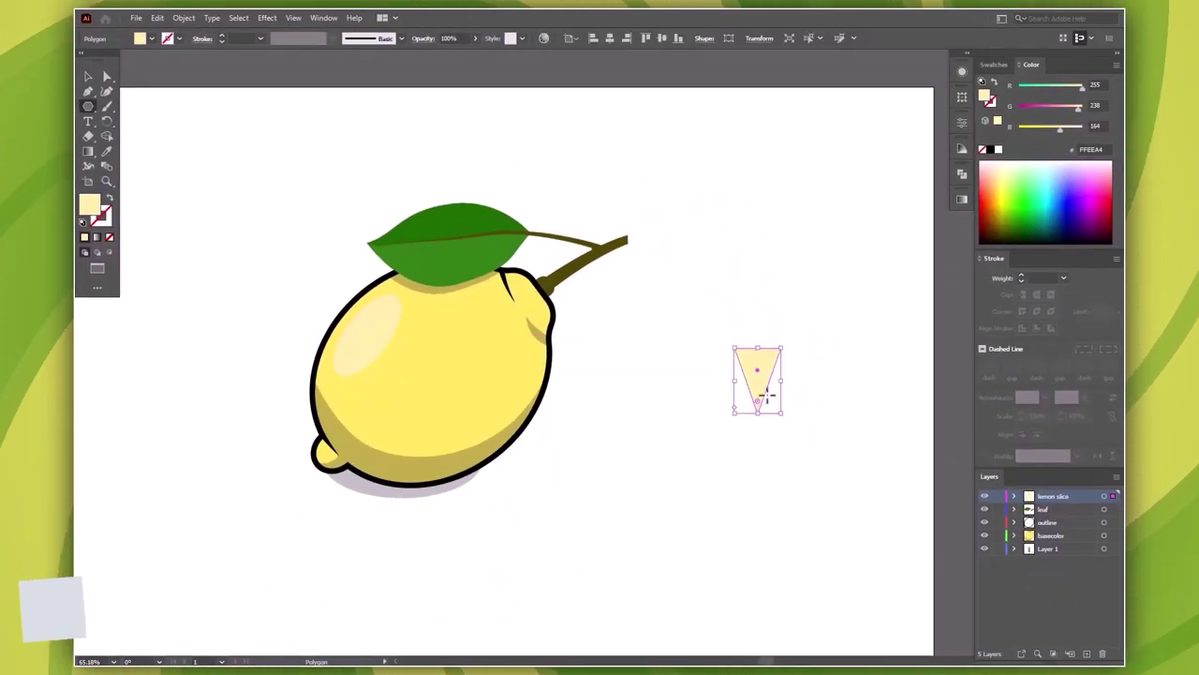
# Step: Add an anchor on the triangle's top edge and select the wedge's anchors to round its top
pyautogui.press('p')
pyautogui.click(760, 345)
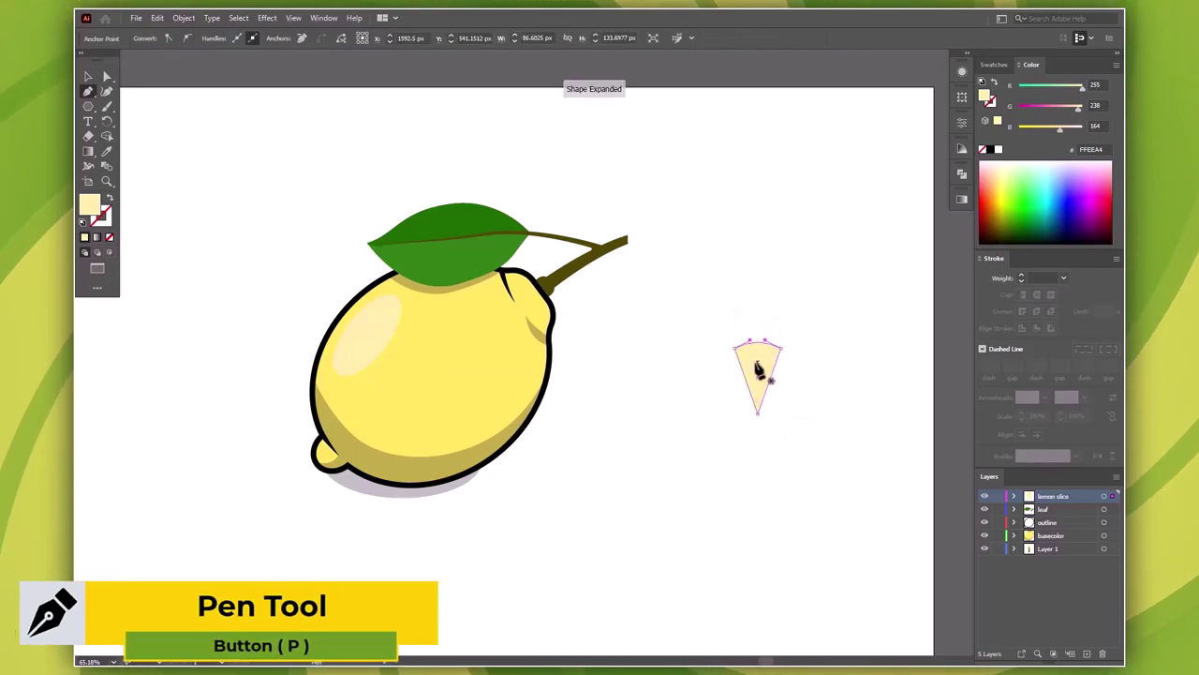
pyautogui.press('a')
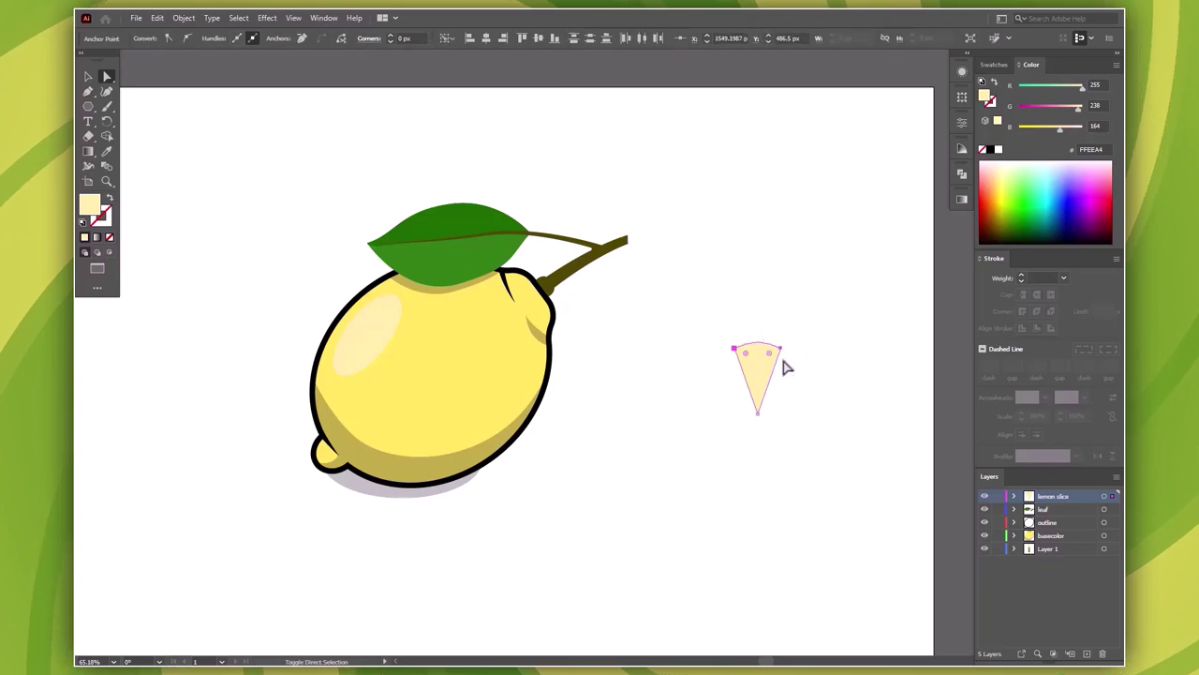
pyautogui.click(758, 361)
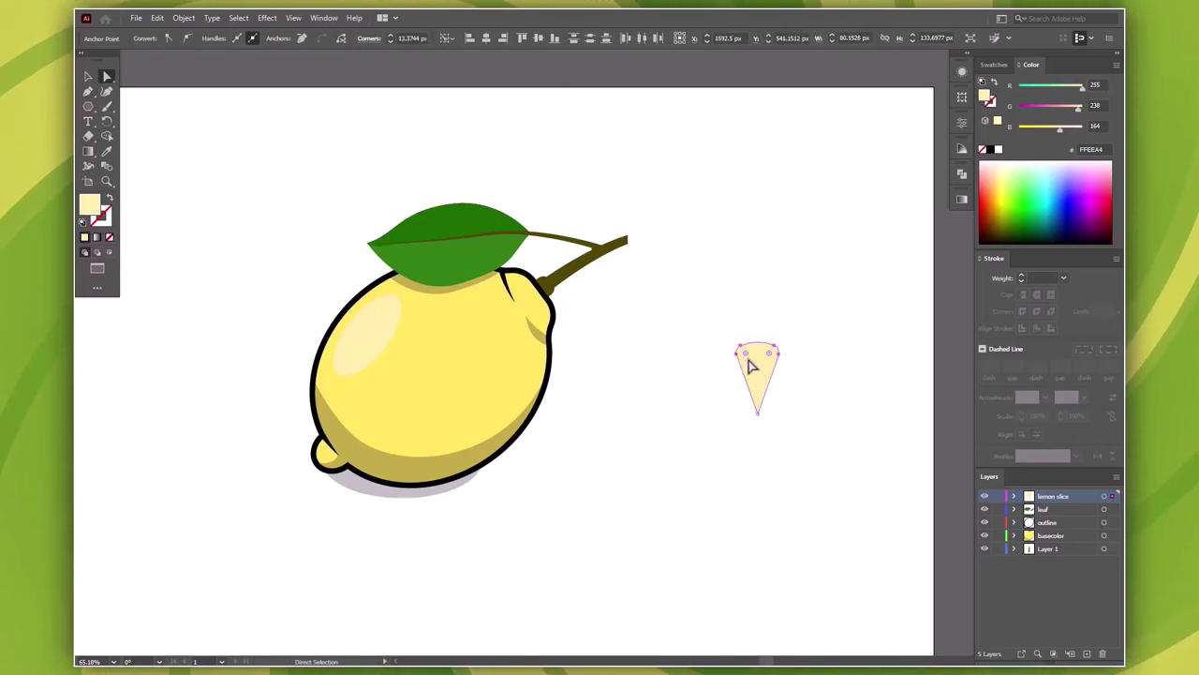
# Step: Make rotated copies of the wedge around its tip, repeating with Ctrl+D until the ring closes
pyautogui.press('r')
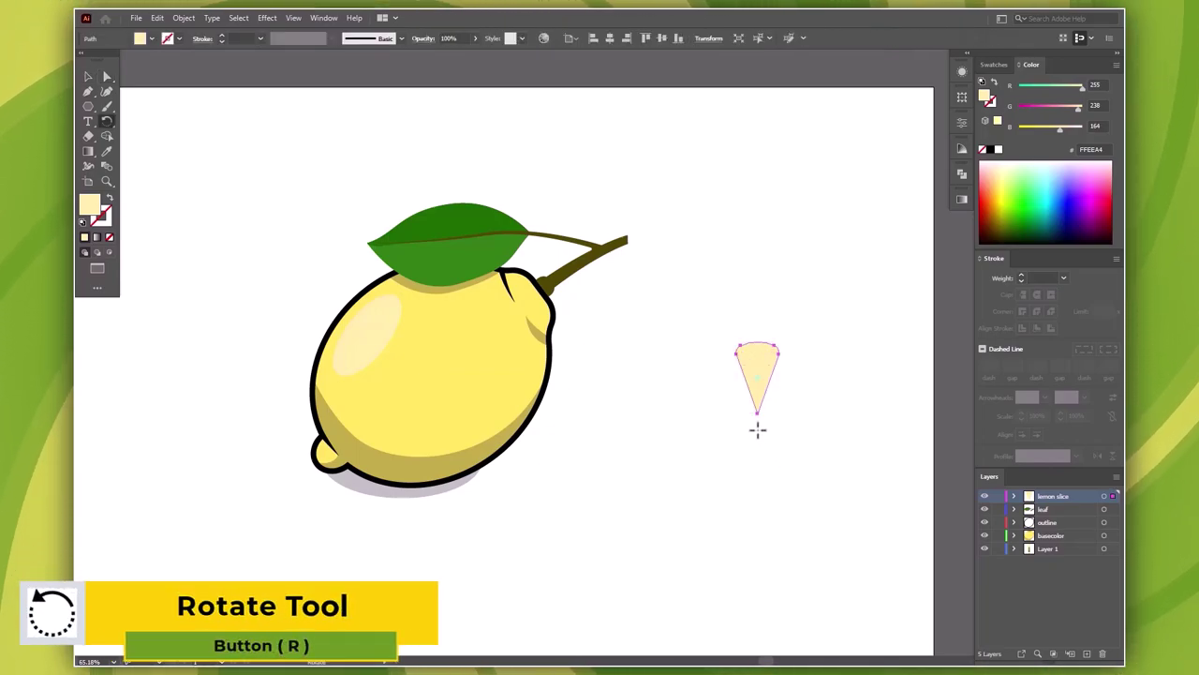
pyautogui.keyDown('alt'); pyautogui.click(757, 421); pyautogui.keyUp('alt')
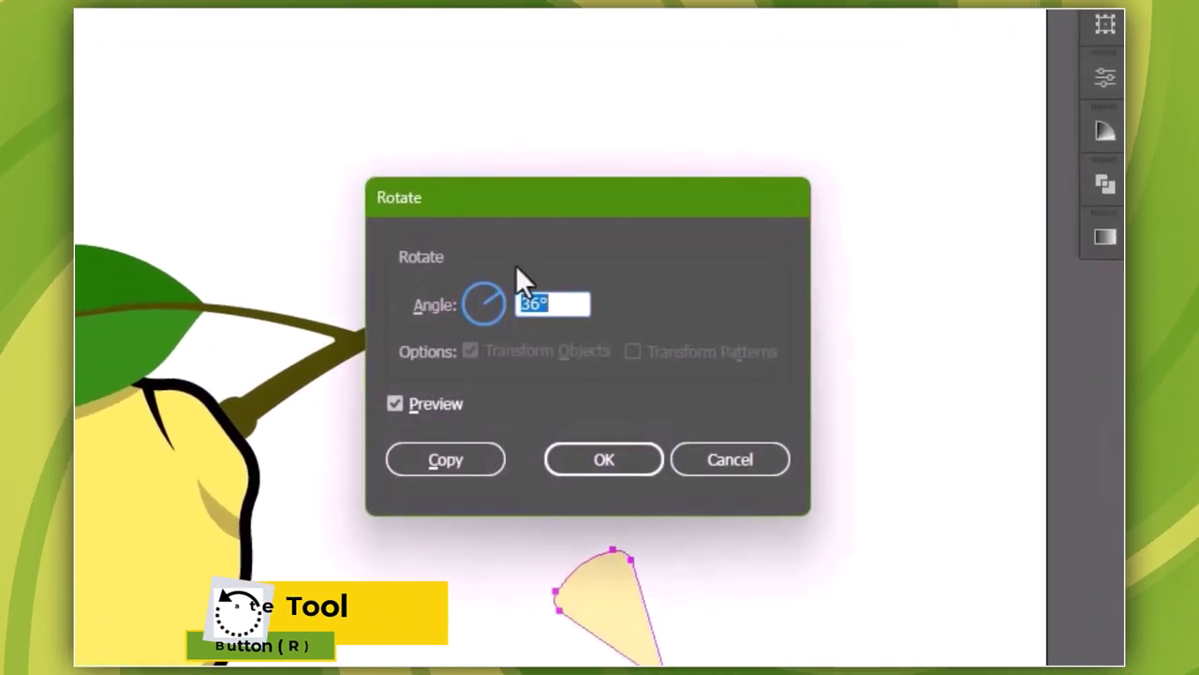
pyautogui.write('3')
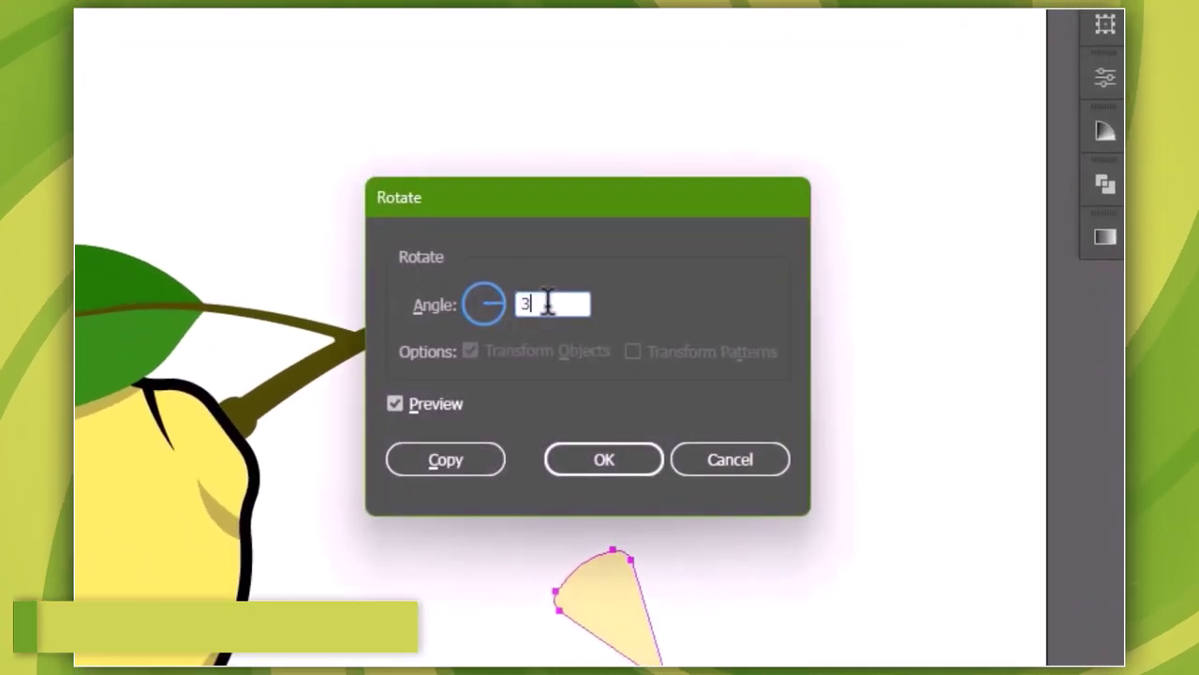
pyautogui.write('60/10')
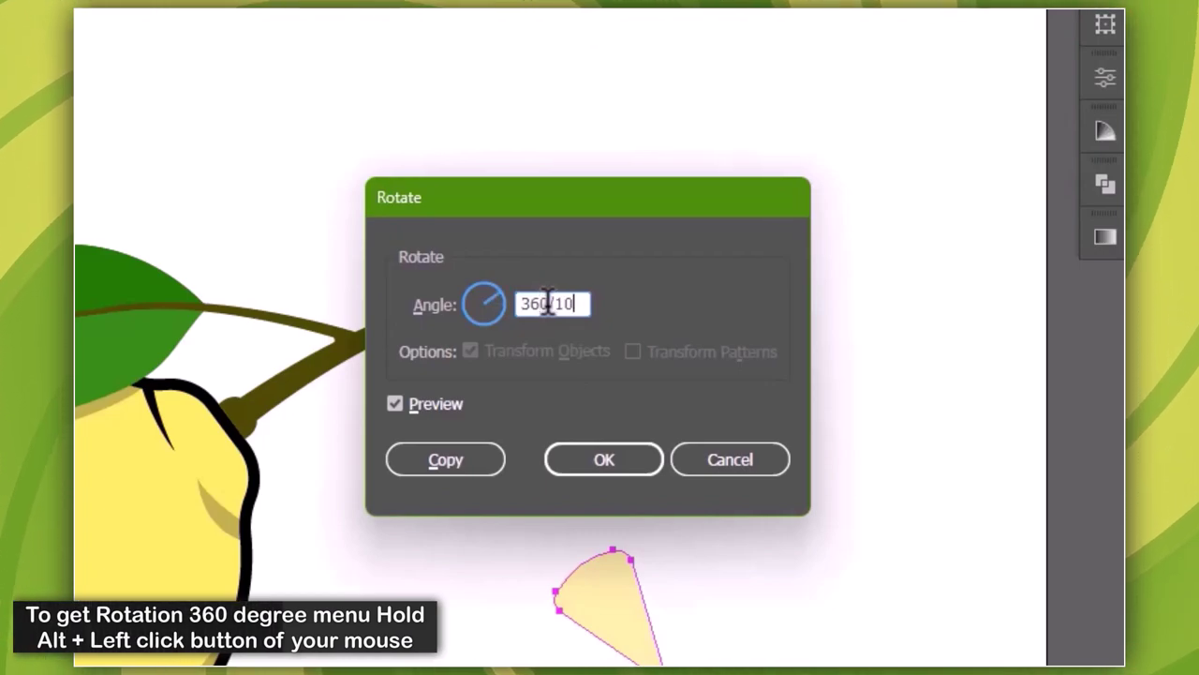
pyautogui.click(448, 461)
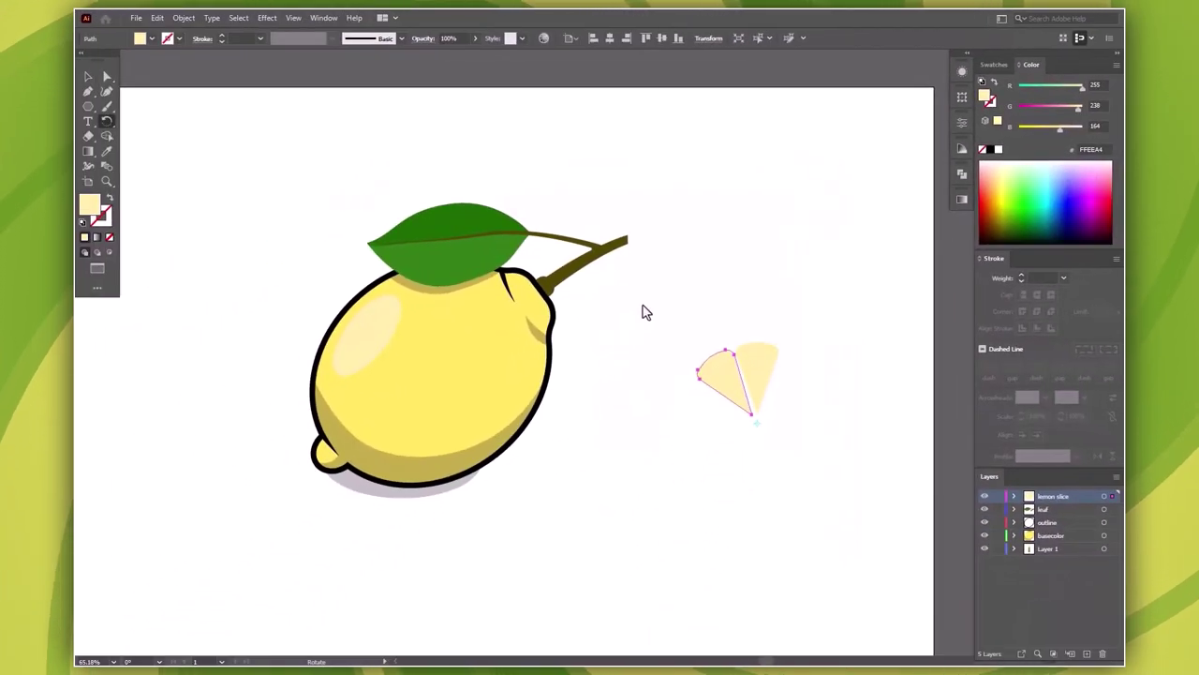
pyautogui.hotkey('ctrl', 'd')
pyautogui.hotkey('ctrl', 'd')
pyautogui.hotkey('ctrl', 'd')
pyautogui.hotkey('ctrl', 'd')
pyautogui.hotkey('ctrl', 'd')
pyautogui.hotkey('ctrl', 'd')
pyautogui.hotkey('ctrl', 'd')
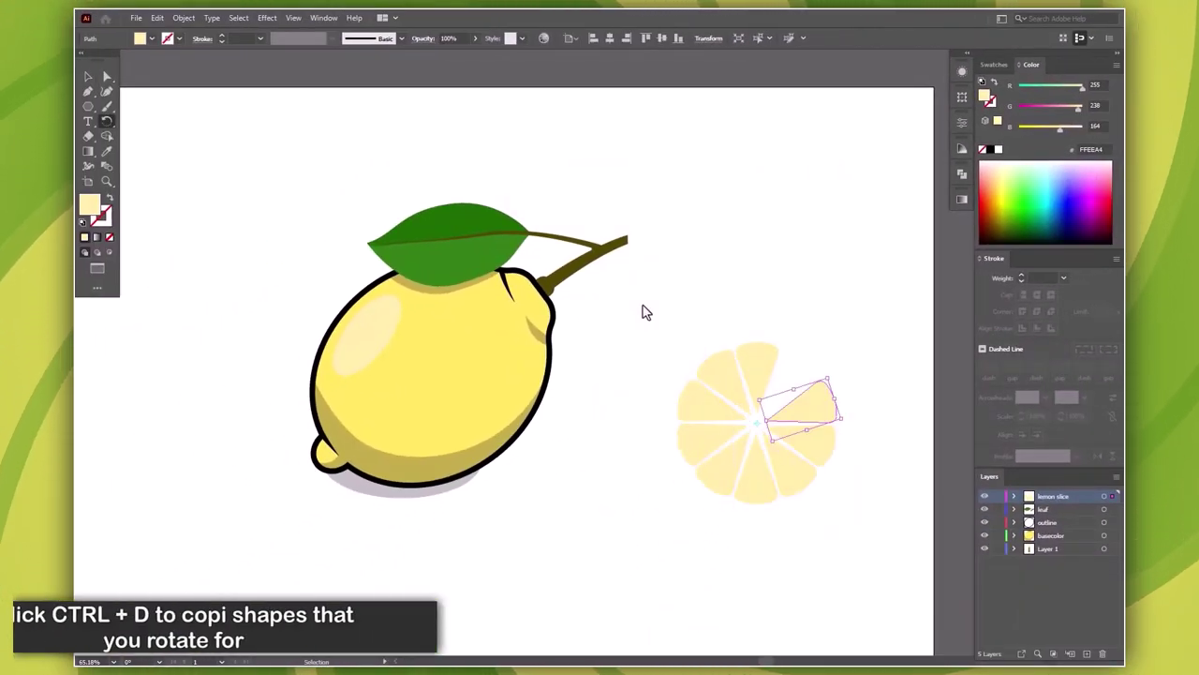
pyautogui.hotkey('ctrl', 'd')
# Step: Select all ten wedges and fill them with the lemon-body yellow FFE75A
pyautogui.press('v')
pyautogui.moveTo(662, 321); pyautogui.dragTo(848, 561)
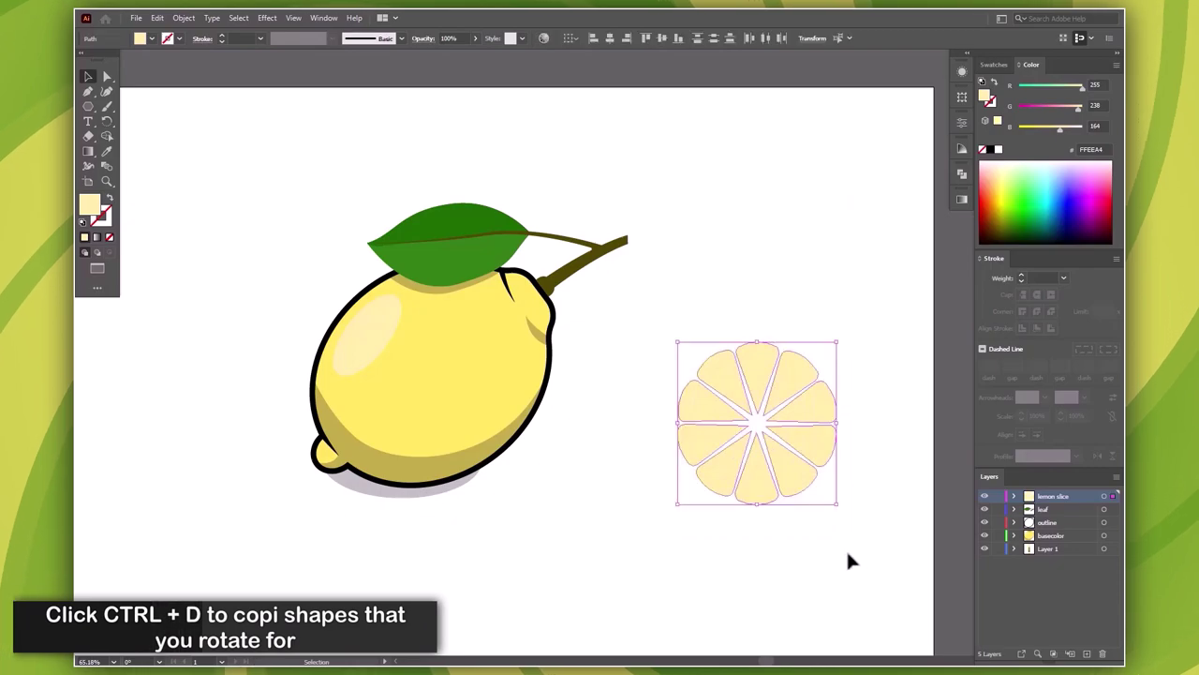
pyautogui.press('i')
pyautogui.click(449, 359)
# Step: Draw a no-fill circle covering the lemon slice and move it below the slice
pyautogui.click(851, 557)
pyautogui.press('l')
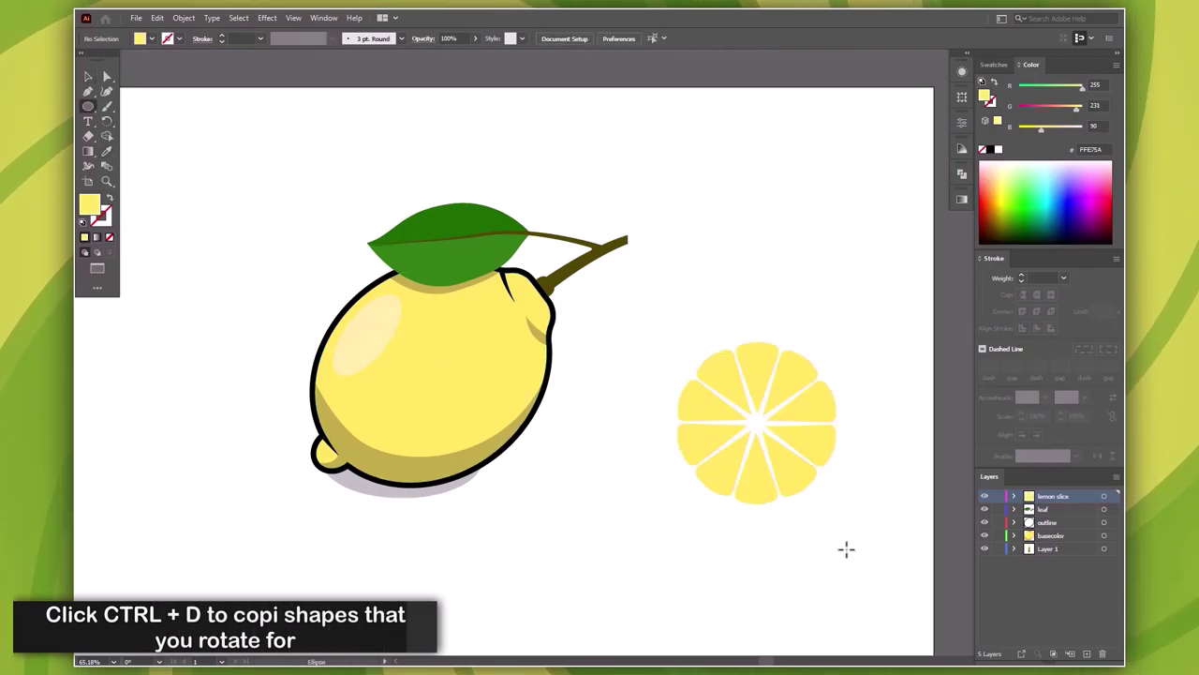
pyautogui.moveTo(757, 422); pyautogui.dragTo(846, 492)
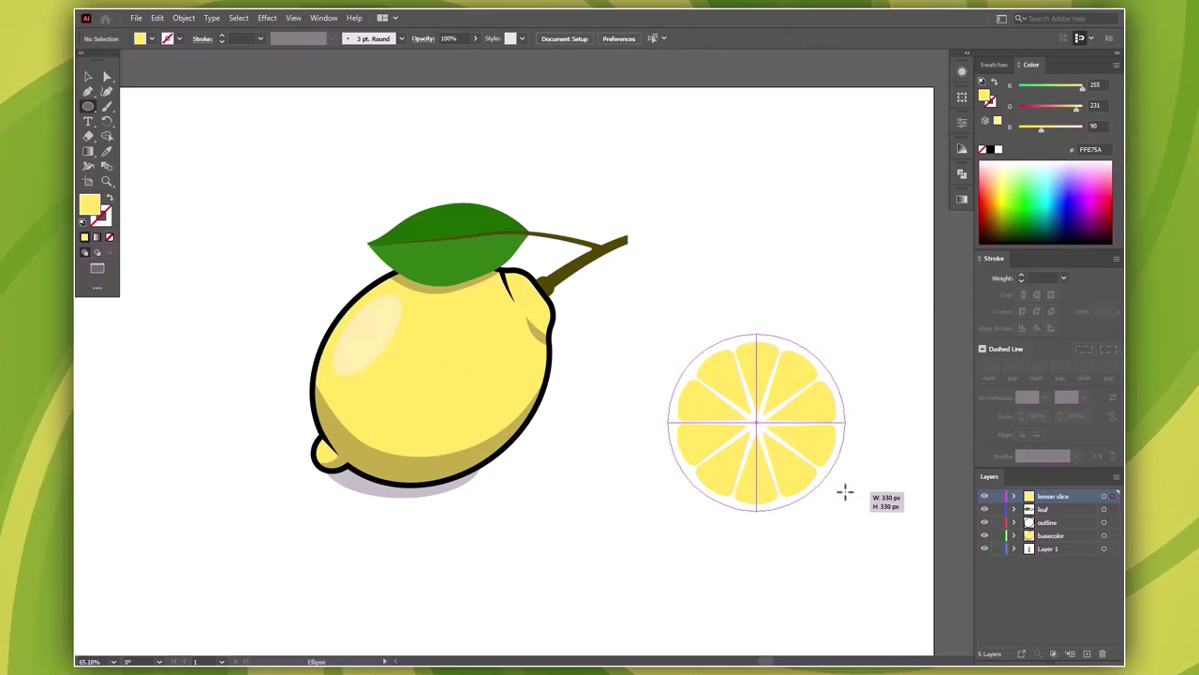
pyautogui.moveTo(846, 492); pyautogui.dragTo(847, 493)
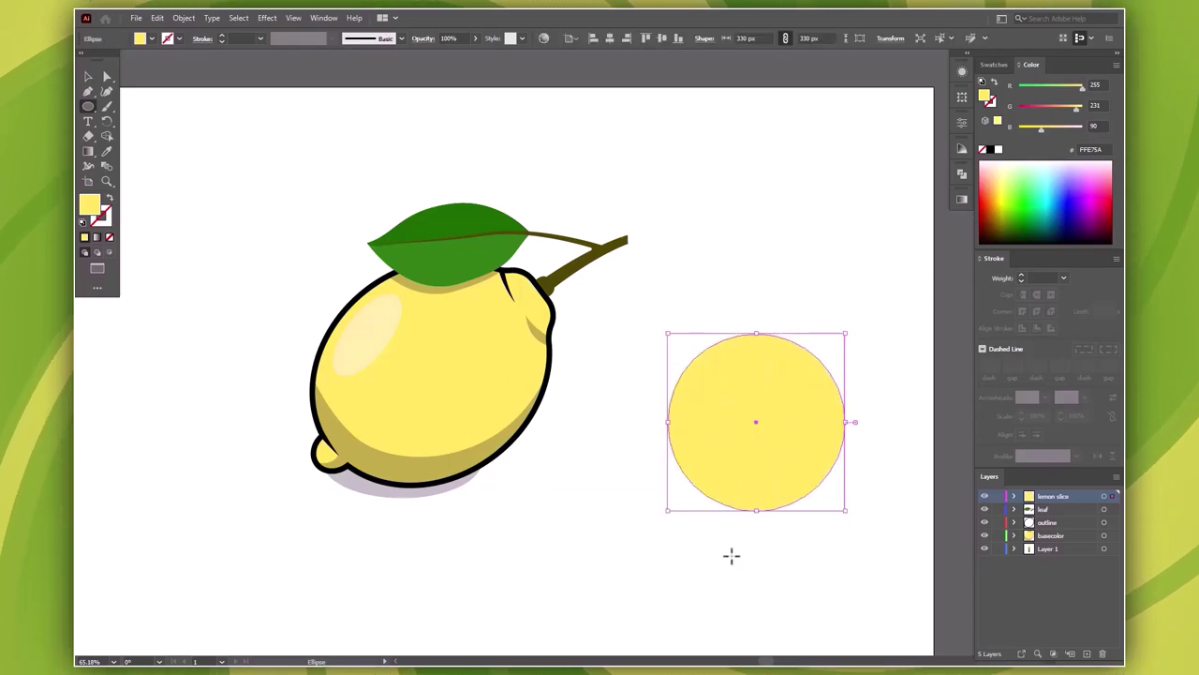
pyautogui.click(110, 201)
pyautogui.hotkey('ctrl', 'shift', 'a')
pyautogui.moveTo(808, 458); pyautogui.dragTo(803, 396)
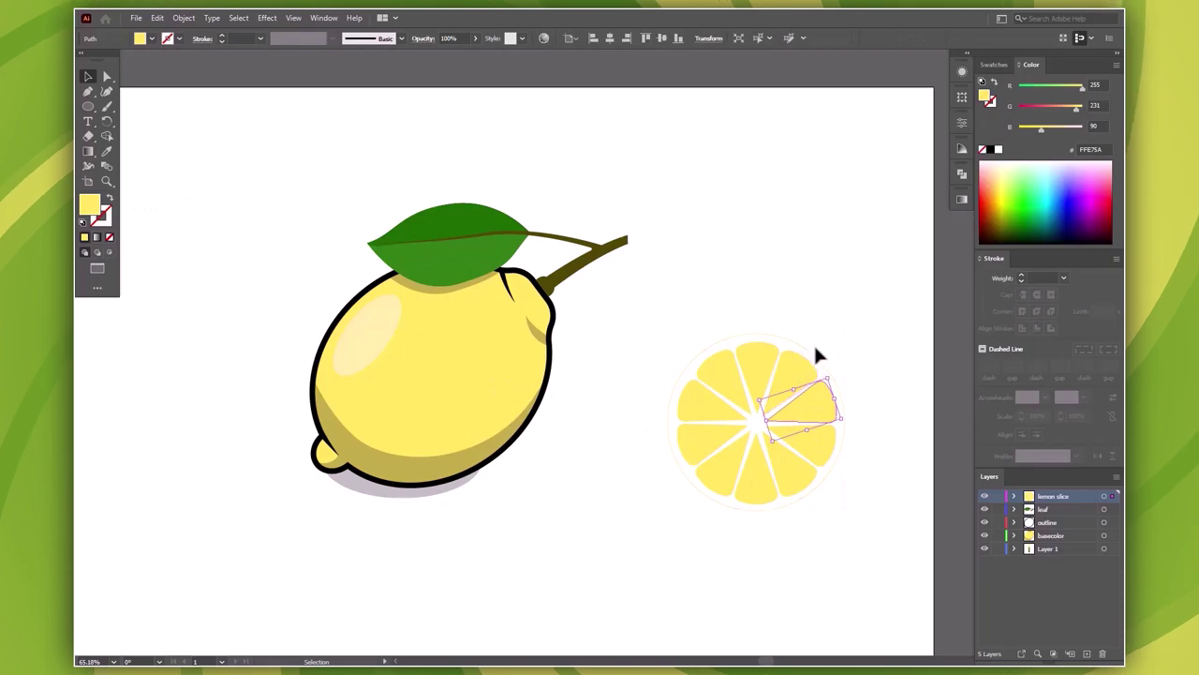
pyautogui.moveTo(813, 349); pyautogui.dragTo(656, 478)
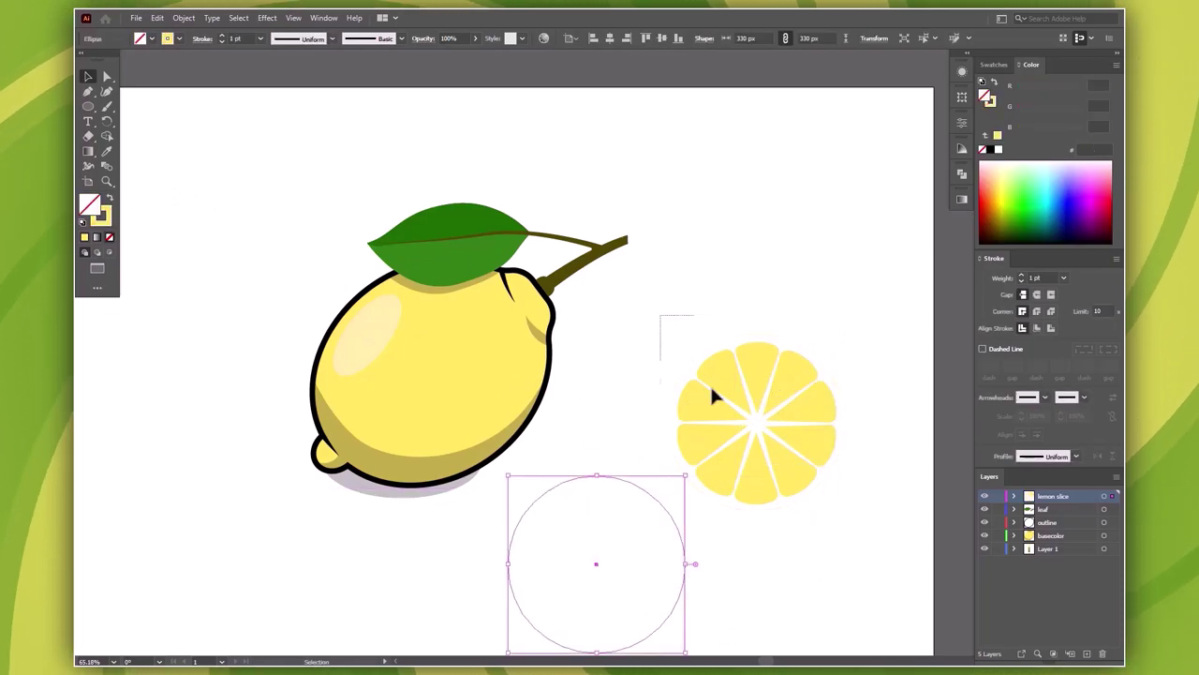
# Step: Group the ten lemon wedges into a single slice object
pyautogui.click(783, 413)
pyautogui.rightClick(785, 415)
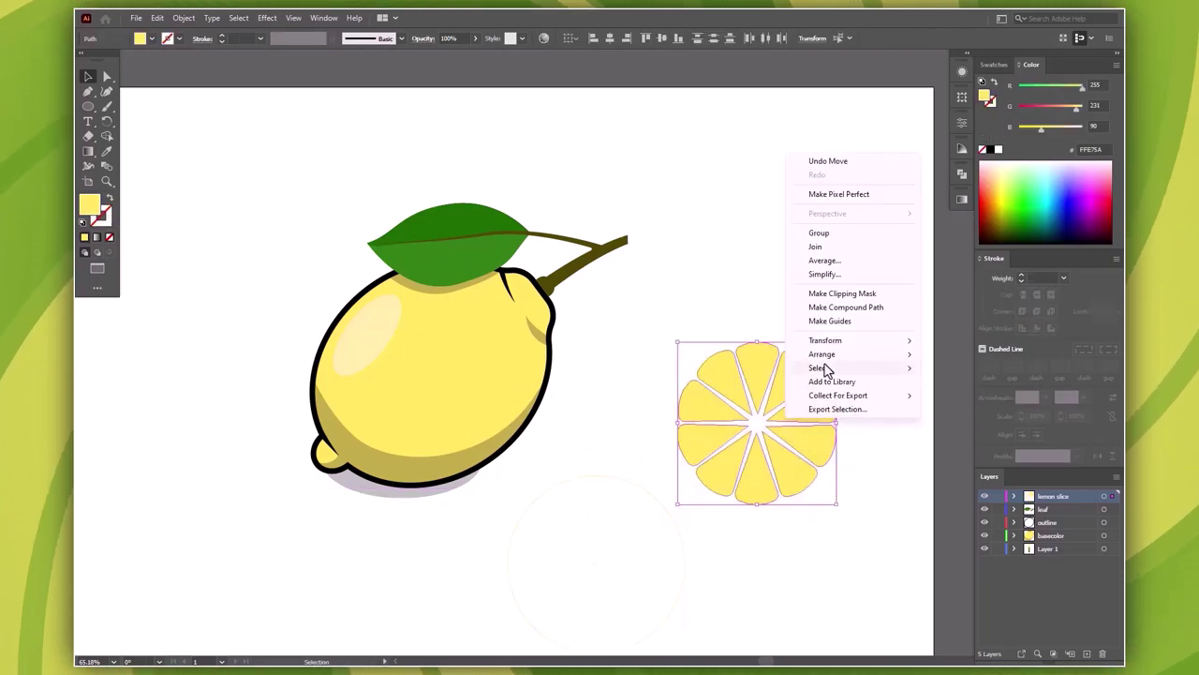
pyautogui.click(819, 233)
pyautogui.click(783, 312)
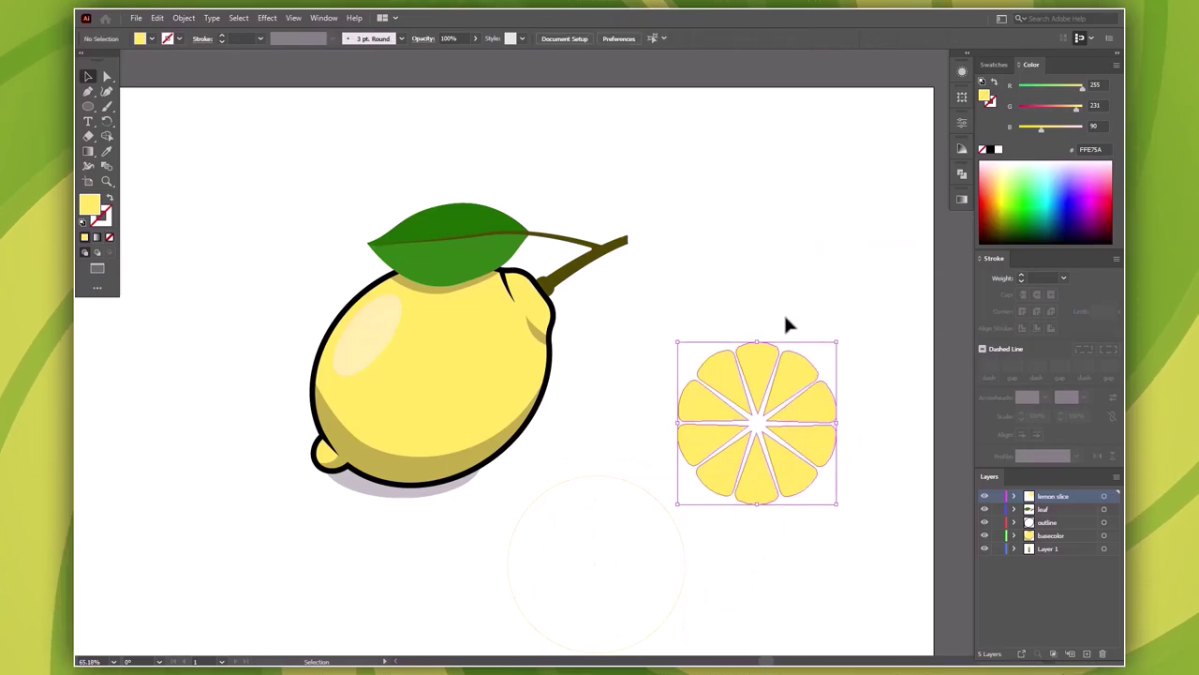
pyautogui.hotkey('ctrl', '-')
# Step: Apply the orange radial gradient swatch to the grouped slice, spreading outward from its centre
pyautogui.moveTo(750, 278); pyautogui.dragTo(848, 272)
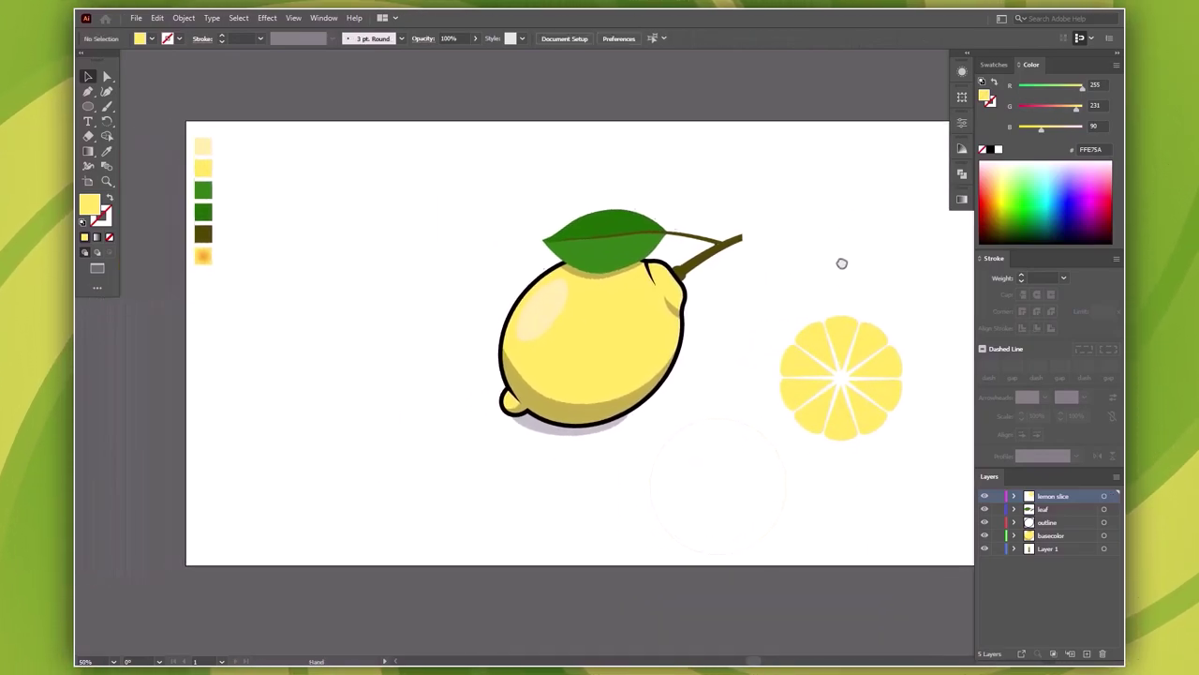
pyautogui.click(839, 371)
pyautogui.press('i')
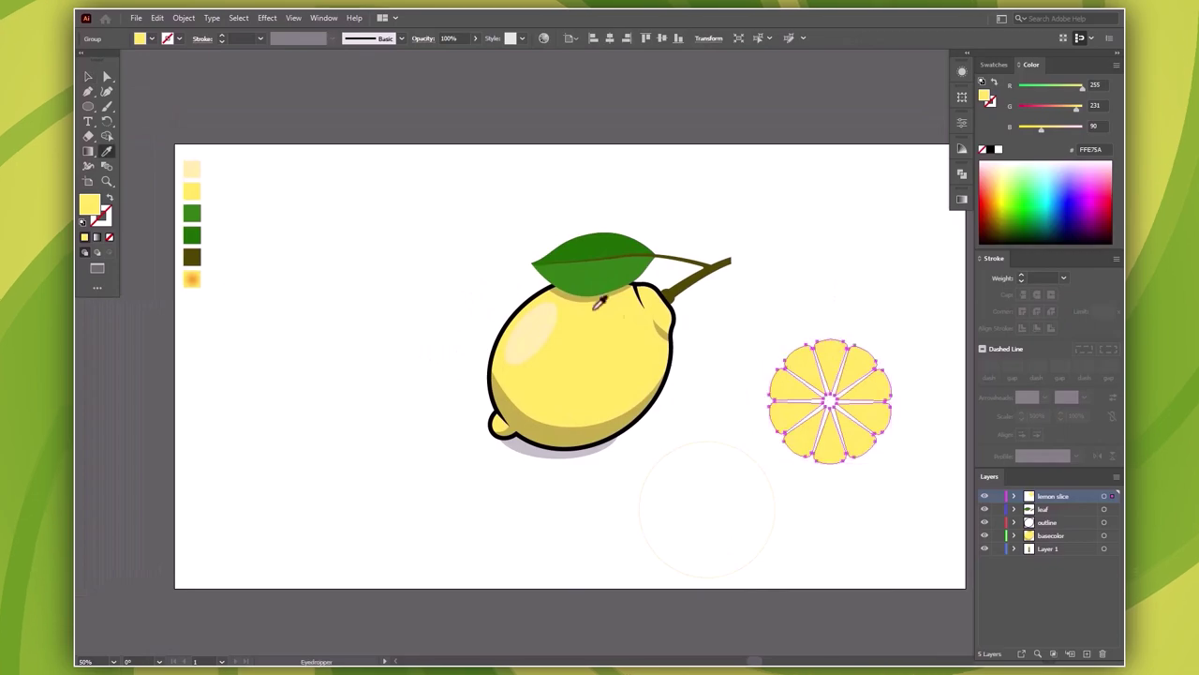
pyautogui.click(193, 277)
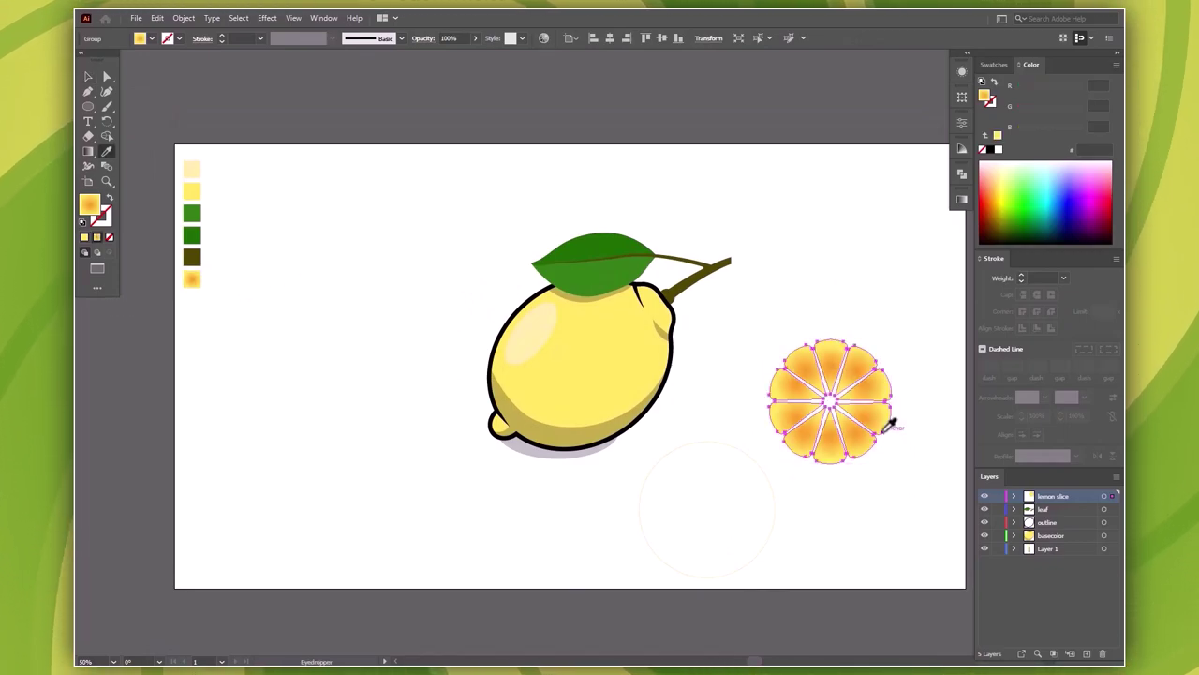
pyautogui.press('g')
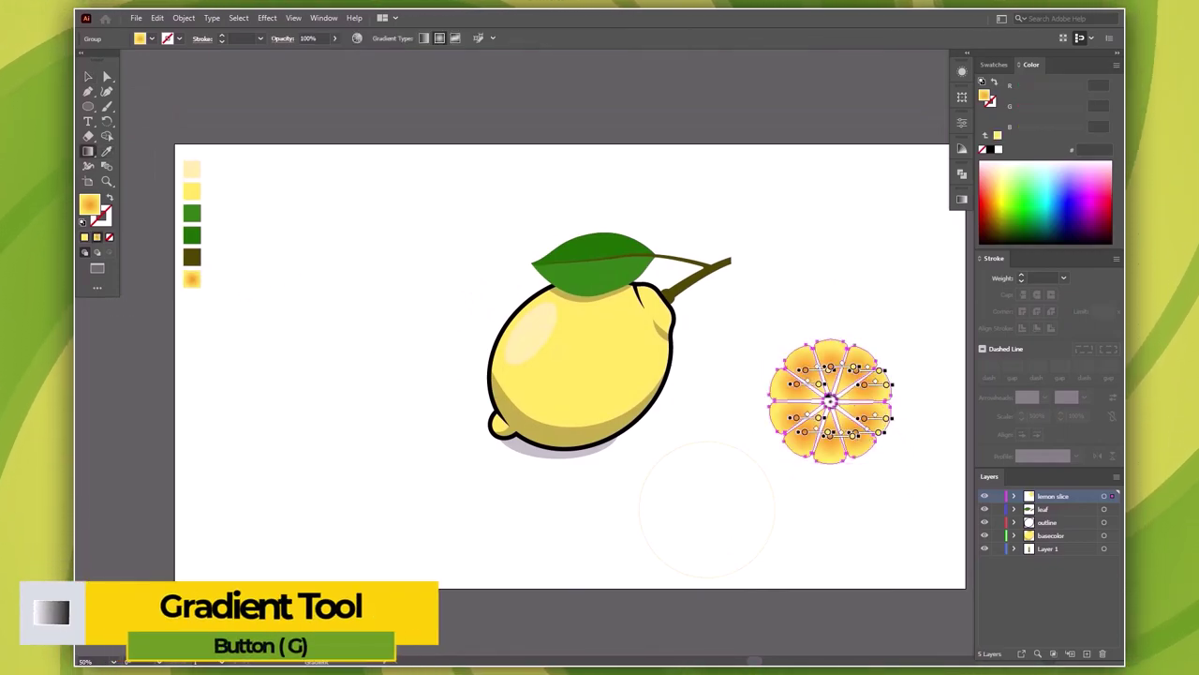
pyautogui.moveTo(830, 401); pyautogui.dragTo(904, 395)
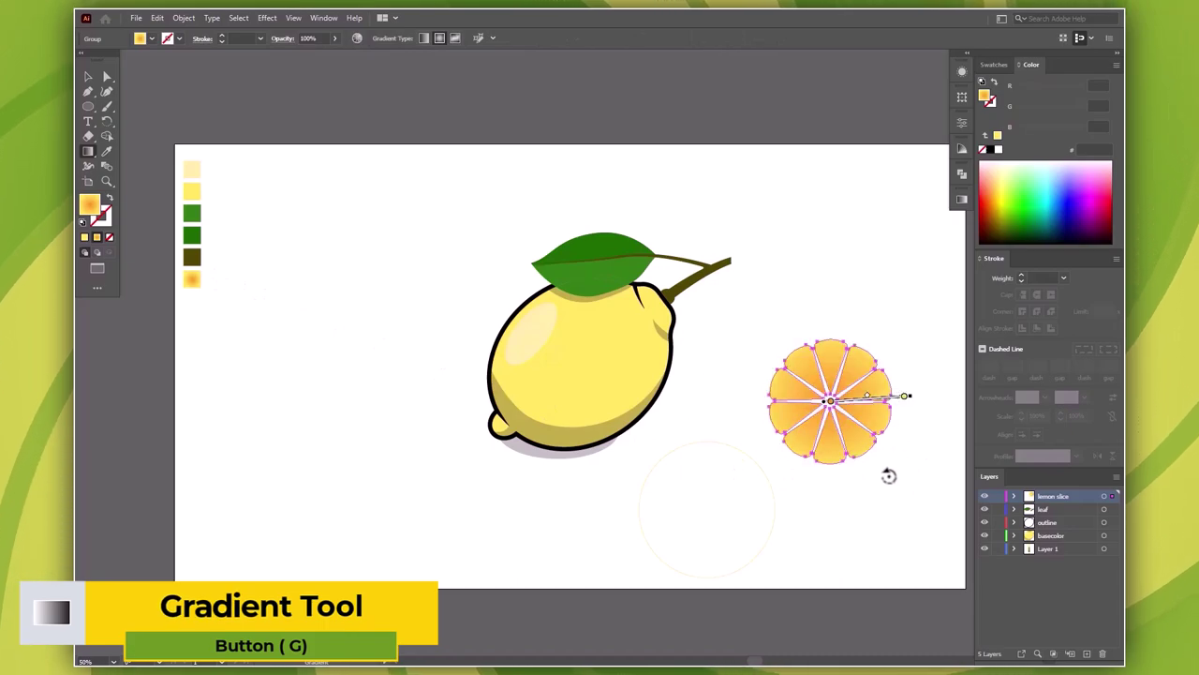
pyautogui.press('v')
pyautogui.click(727, 454)
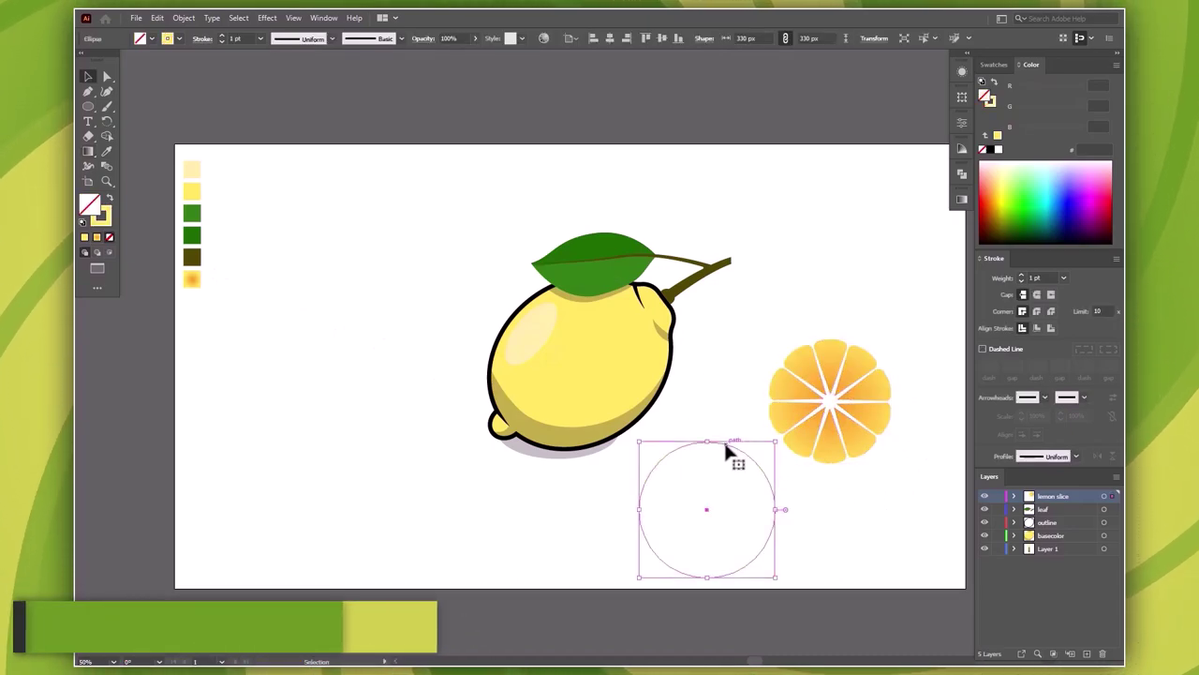
# Step: Copy the circle left of the lemon and add a flattened ellipse across its middle
pyautogui.moveTo(726, 448); pyautogui.dragTo(354, 335)
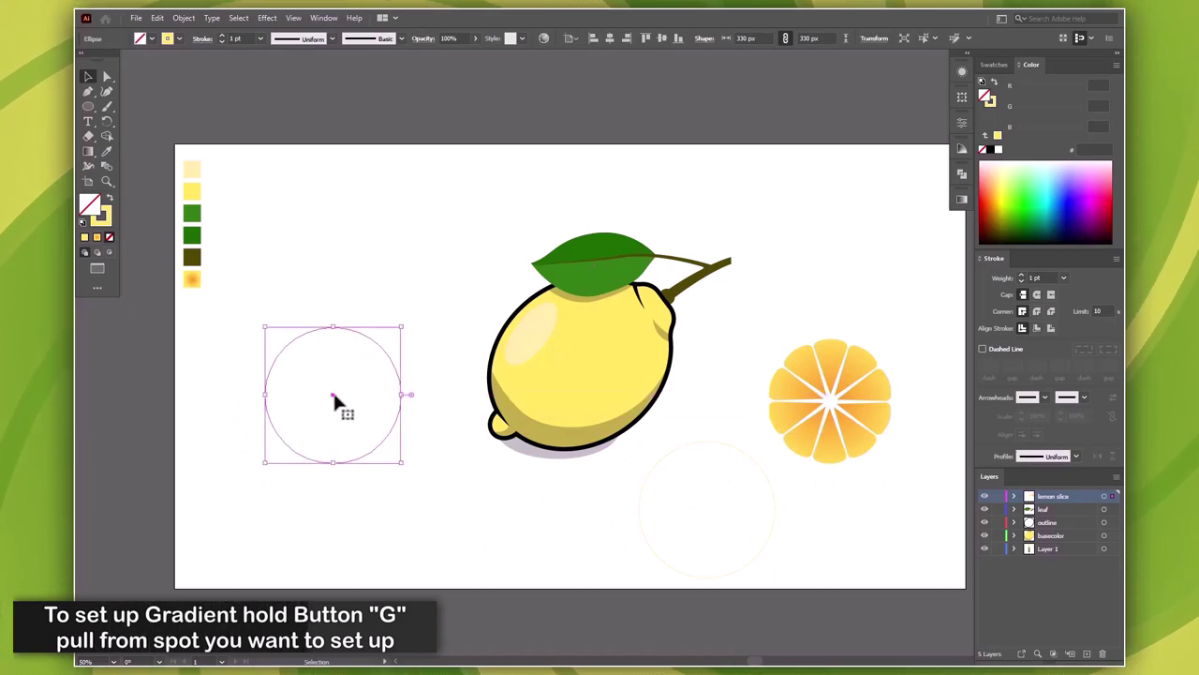
pyautogui.moveTo(334, 397); pyautogui.dragTo(333, 352)
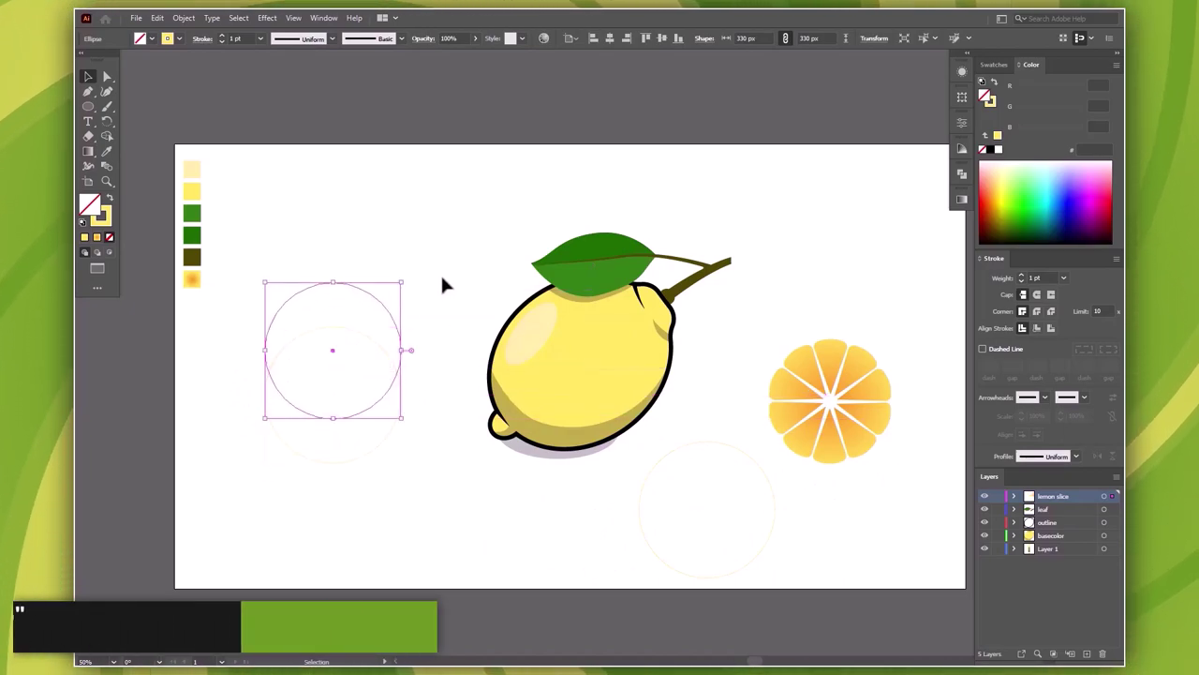
pyautogui.moveTo(332, 282); pyautogui.dragTo(319, 334)
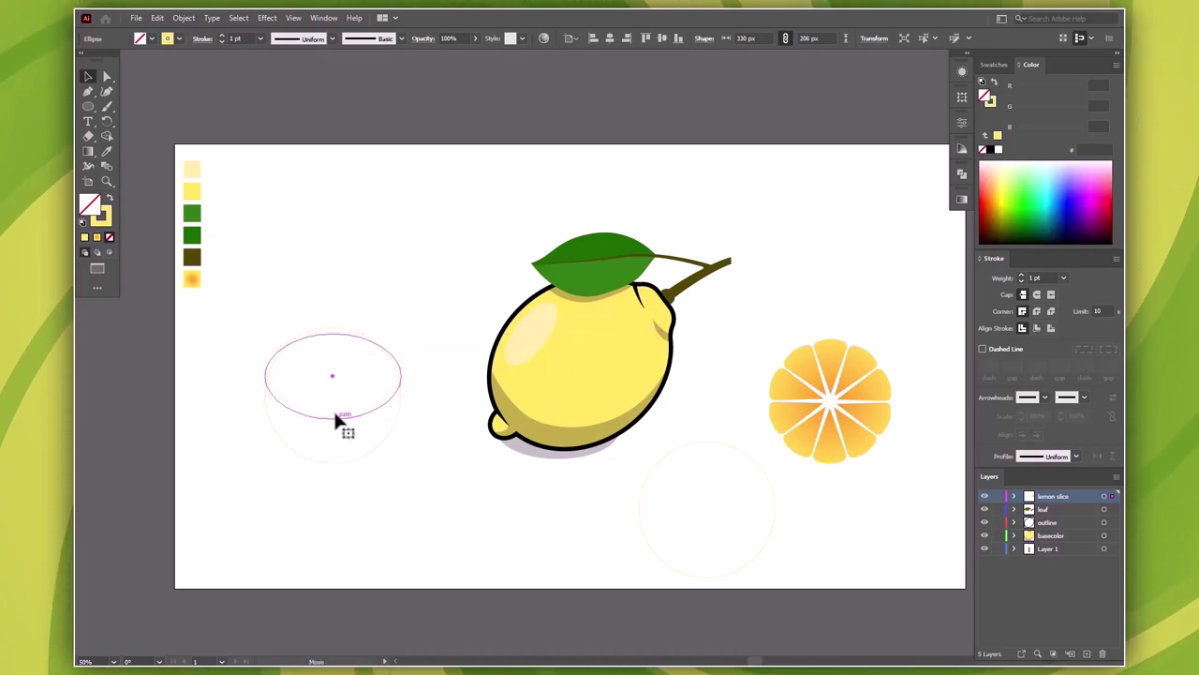
pyautogui.moveTo(335, 418)
pyautogui.mouseDown()
pyautogui.moveTo(345, 356)
pyautogui.moveTo(332, 402)
pyautogui.mouseUp()
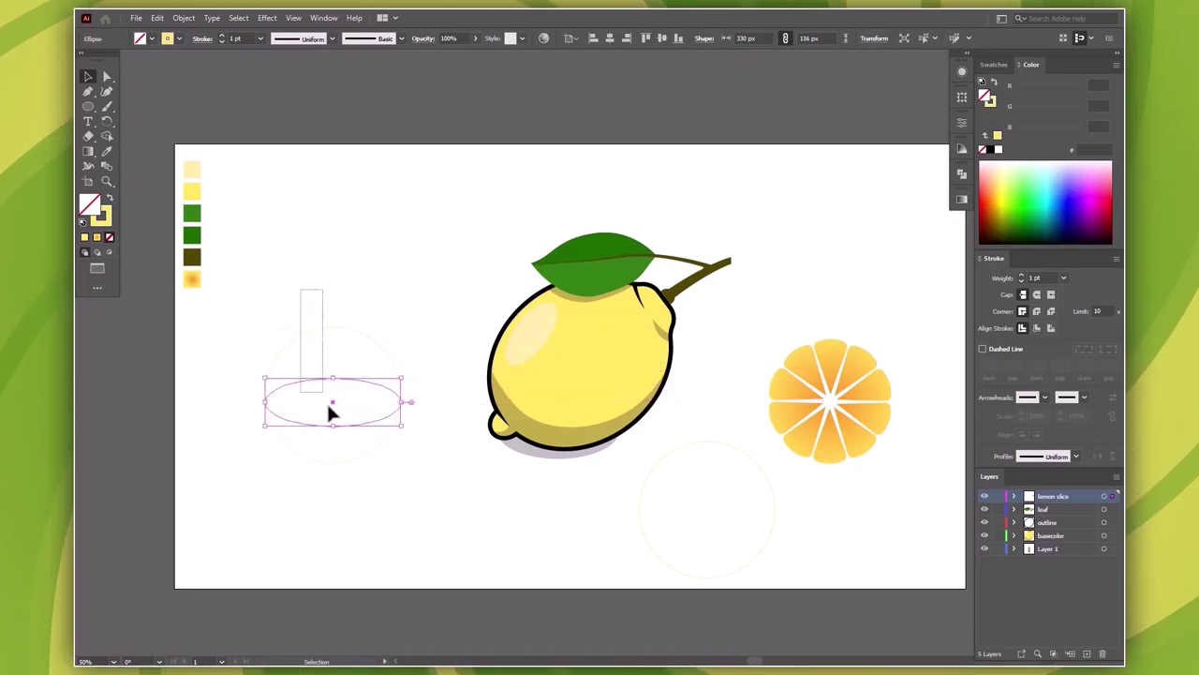
# Step: Centre-align circle and ellipse, then Shape Builder away the top cap and merge the bowl
pyautogui.moveTo(413, 506); pyautogui.dragTo(413, 505)
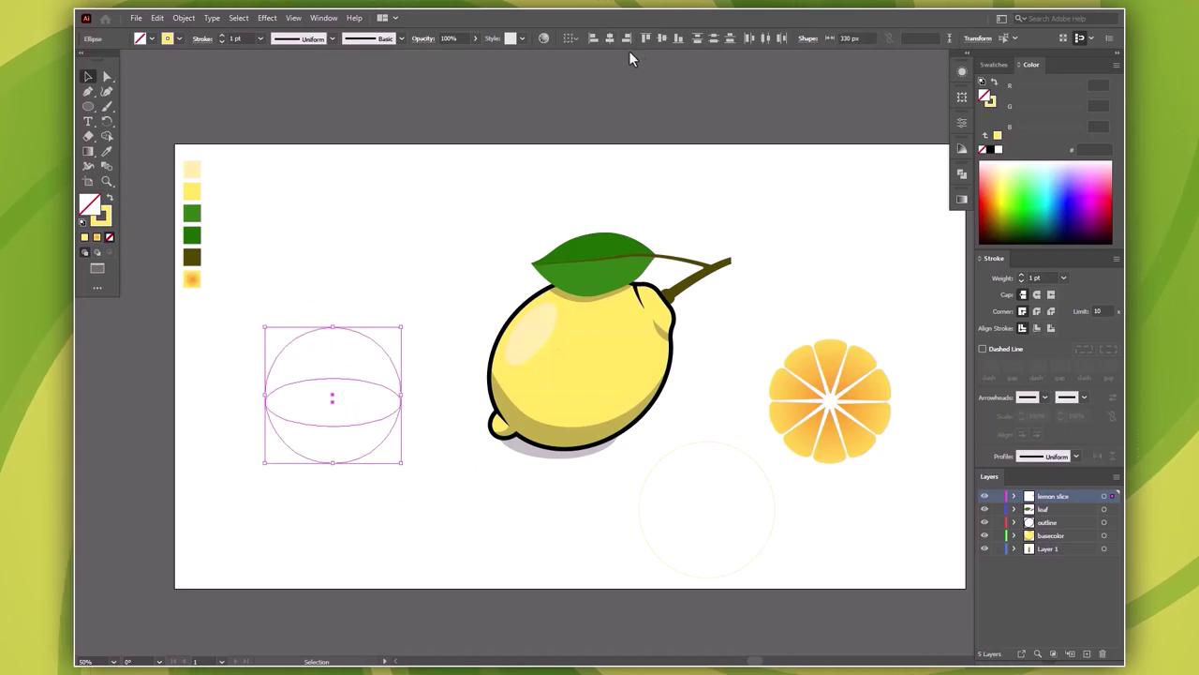
pyautogui.click(662, 41)
pyautogui.hotkey('shift', 'm')
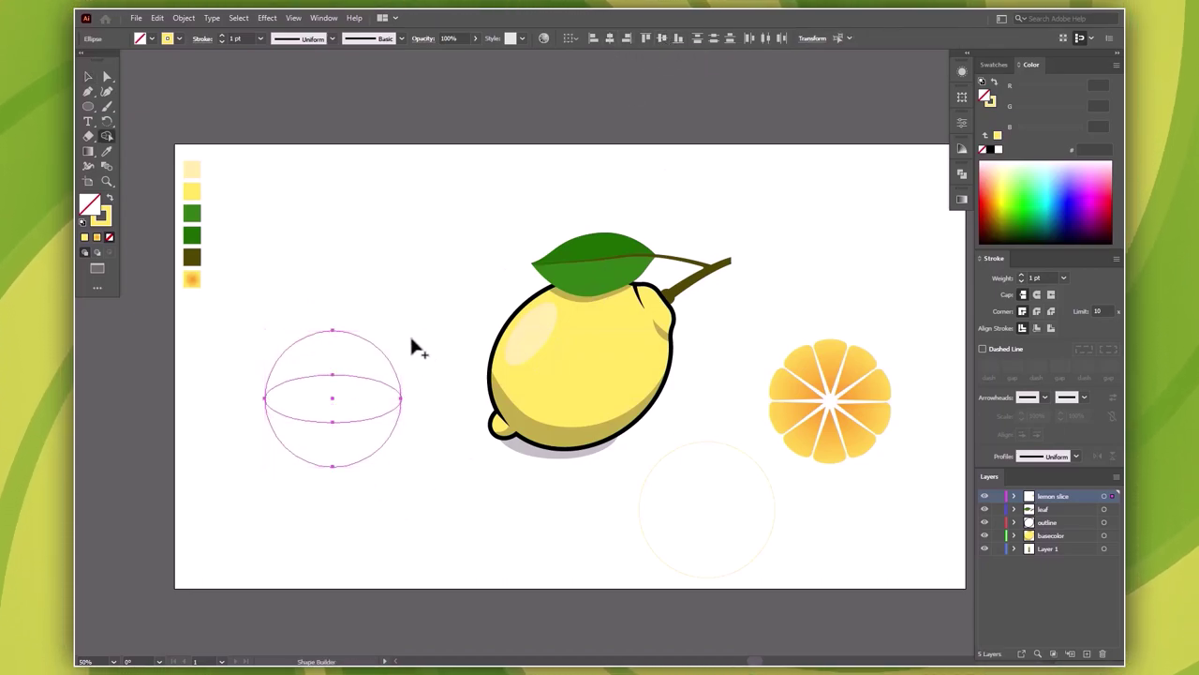
pyautogui.moveTo(412, 318); pyautogui.dragTo(357, 346)
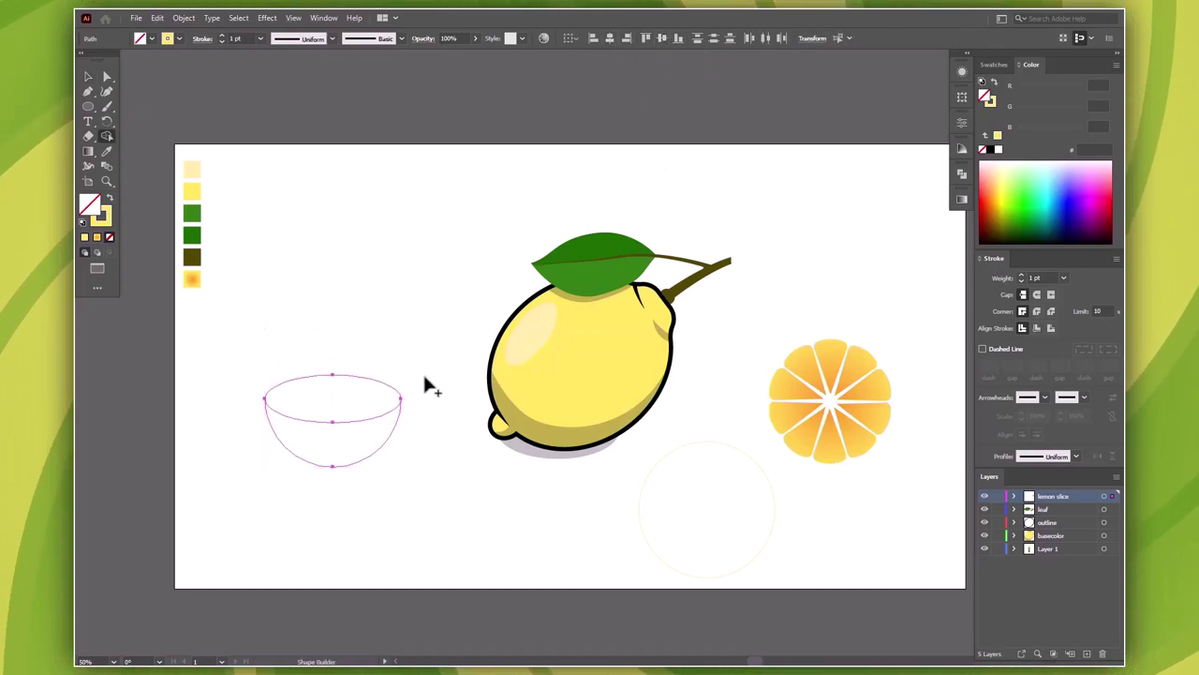
pyautogui.moveTo(344, 440); pyautogui.dragTo(328, 411)
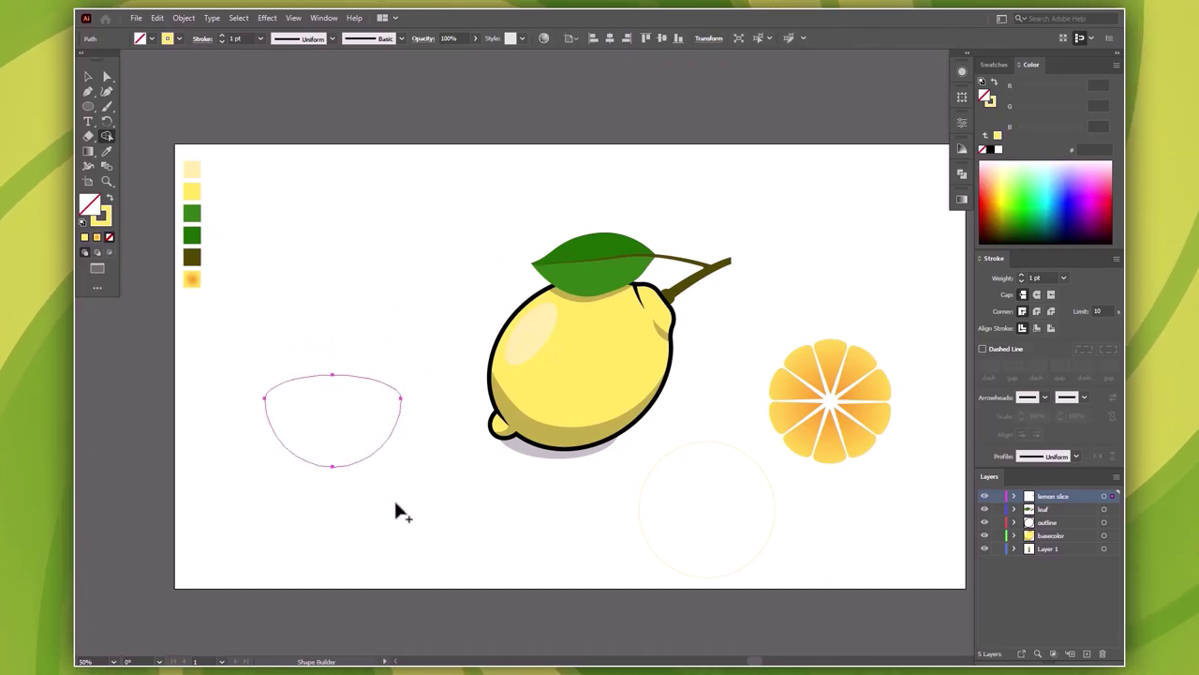
pyautogui.press('a')
pyautogui.press('v')
pyautogui.click(413, 360)
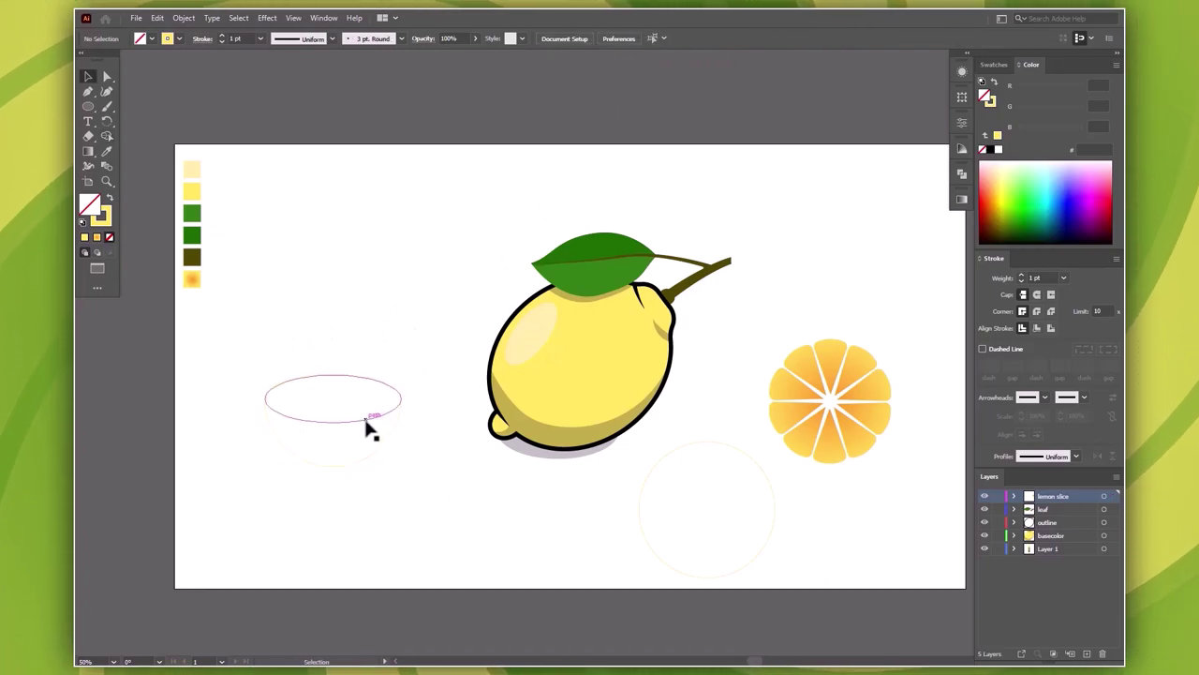
# Step: Merge the ellipse and bowl into one outline with a 10 pt stroke
pyautogui.moveTo(367, 427); pyautogui.dragTo(499, 534)
pyautogui.click(656, 501)
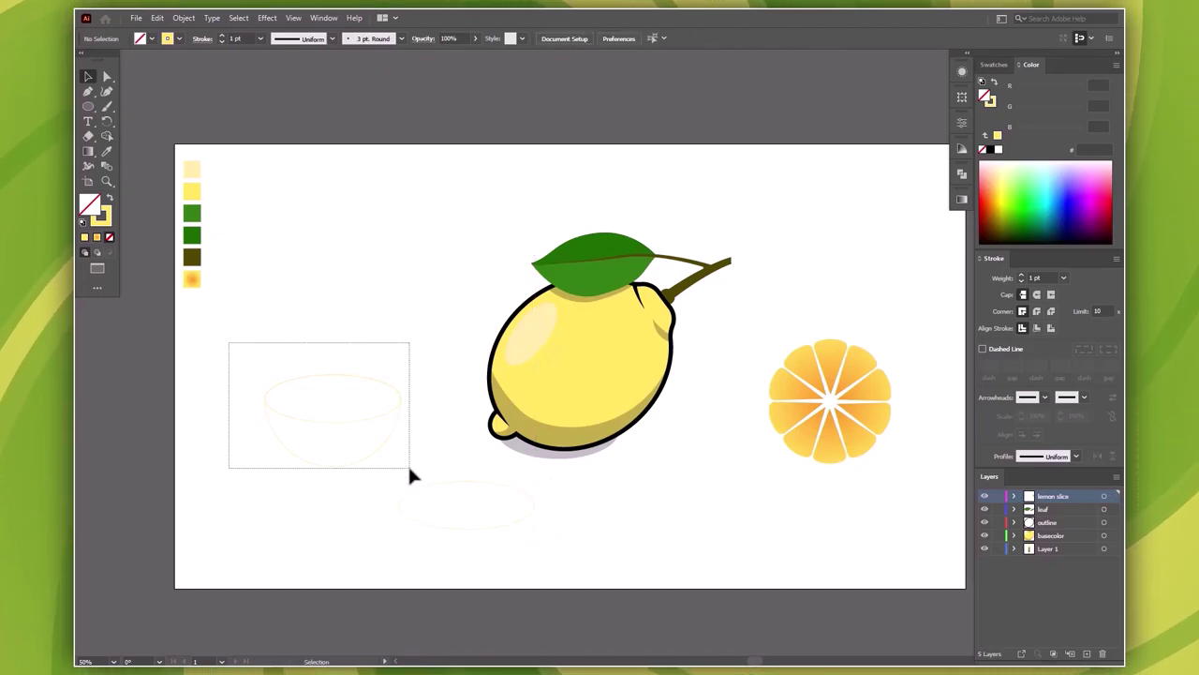
pyautogui.moveTo(410, 470); pyautogui.dragTo(429, 463)
pyautogui.press('a')
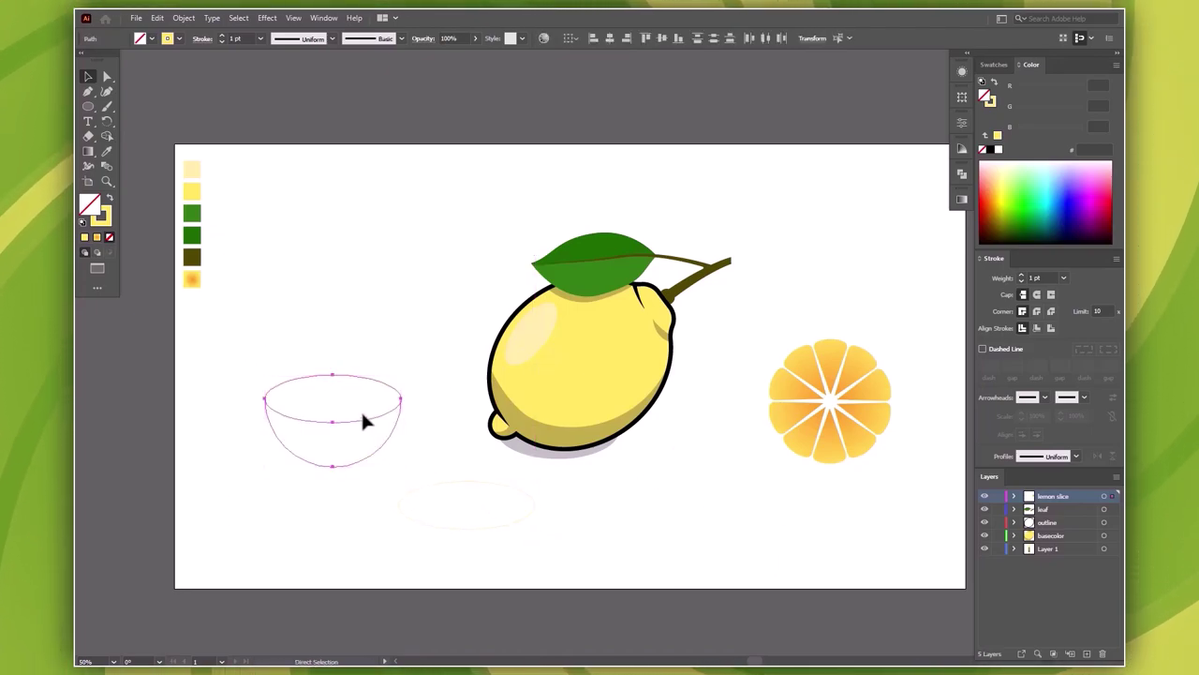
pyautogui.press('v')
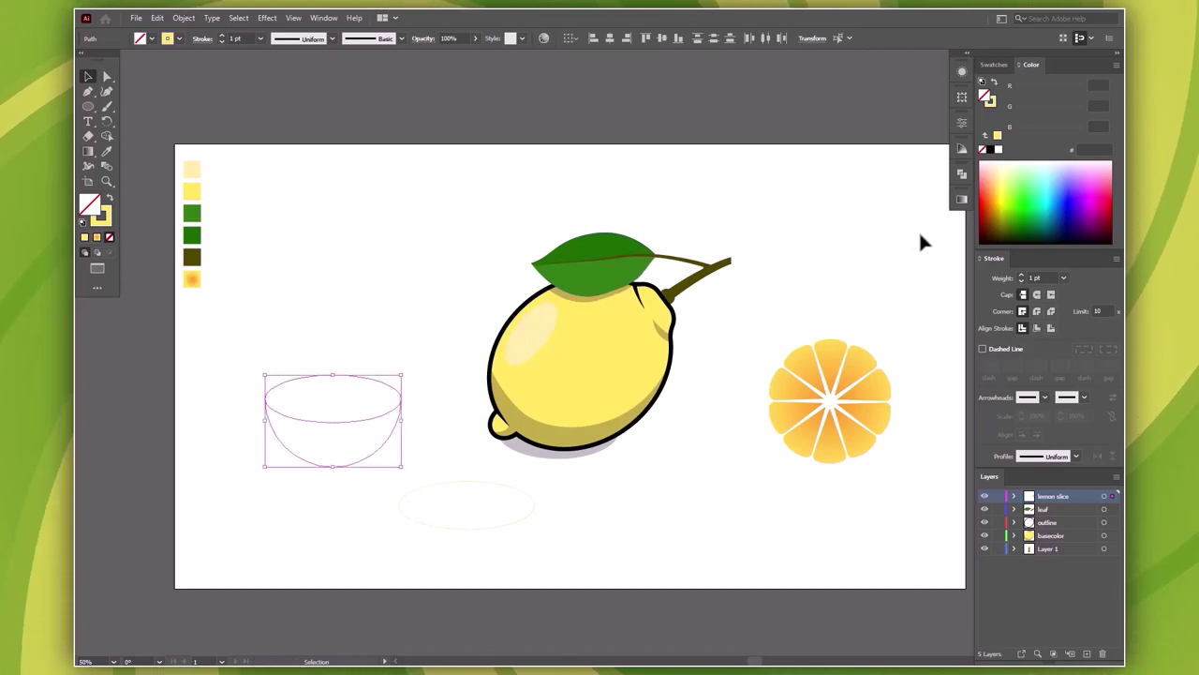
pyautogui.click(961, 174)
pyautogui.click(816, 202)
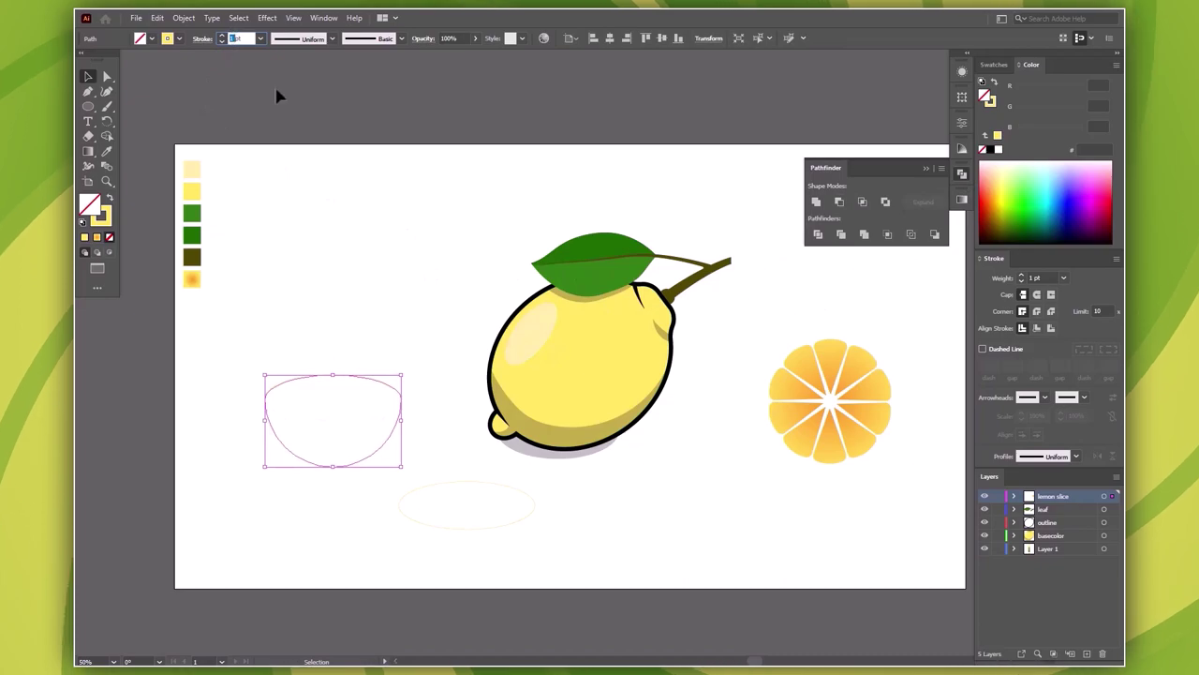
pyautogui.write('10')
pyautogui.press('Return')
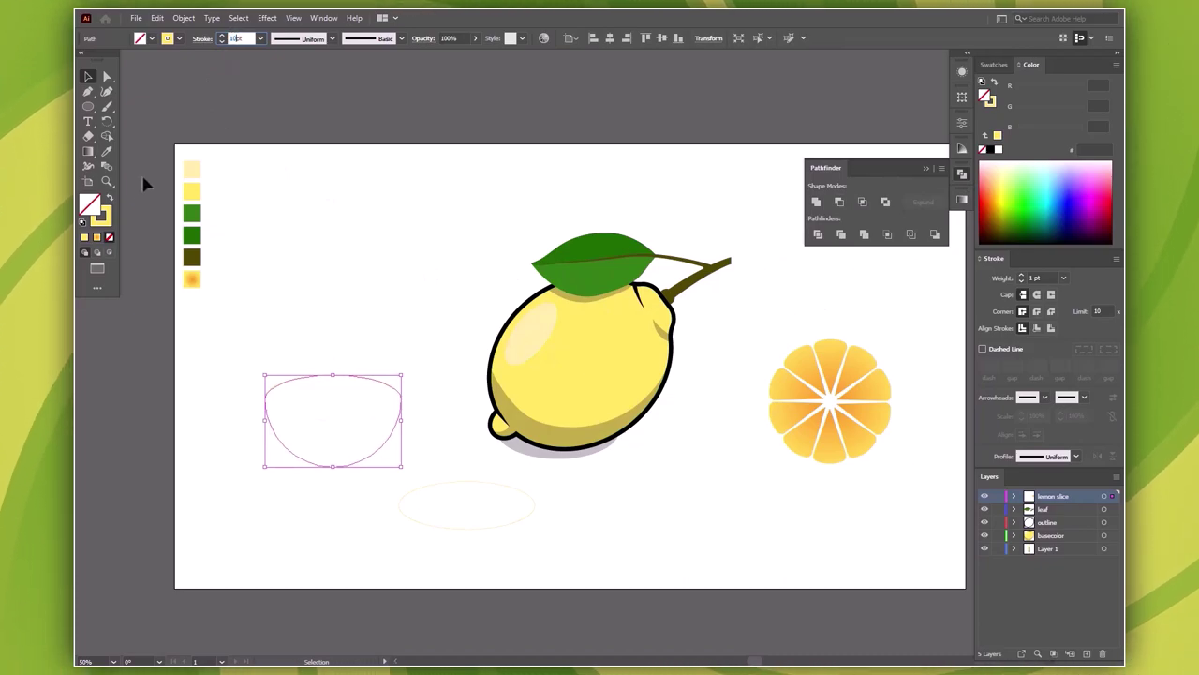
# Step: Make the dome's stroke black and aligned outside, and move the faint ellipse under the slice
pyautogui.doubleClick(102, 215)
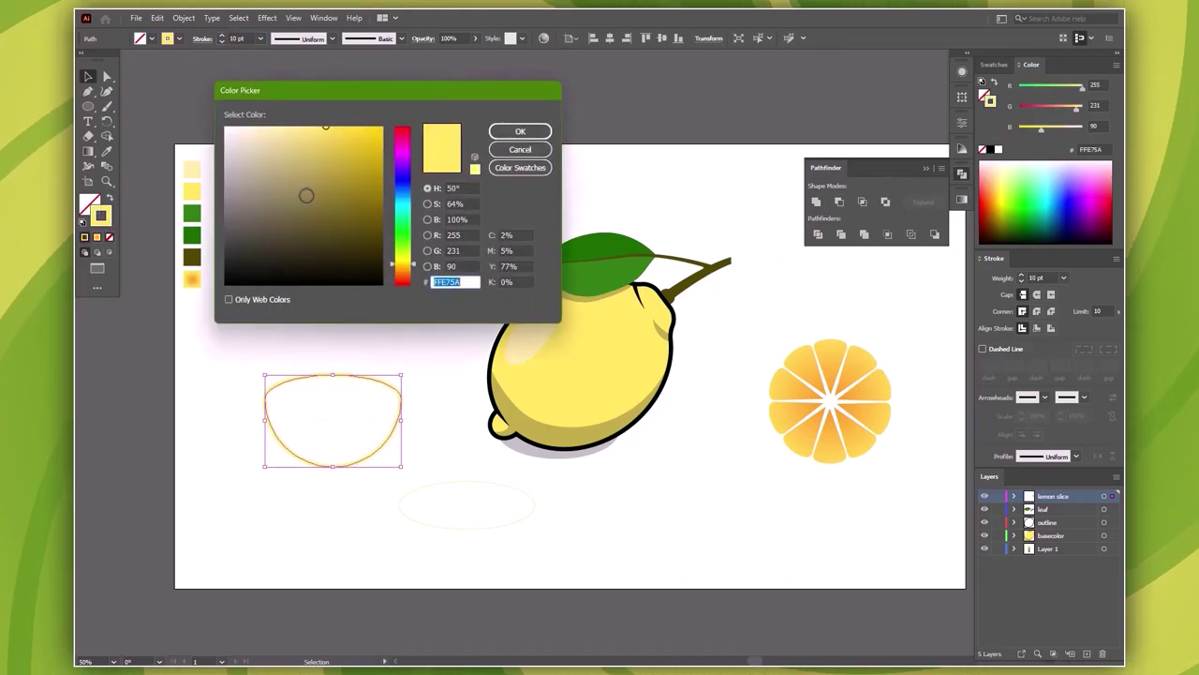
pyautogui.click(521, 132)
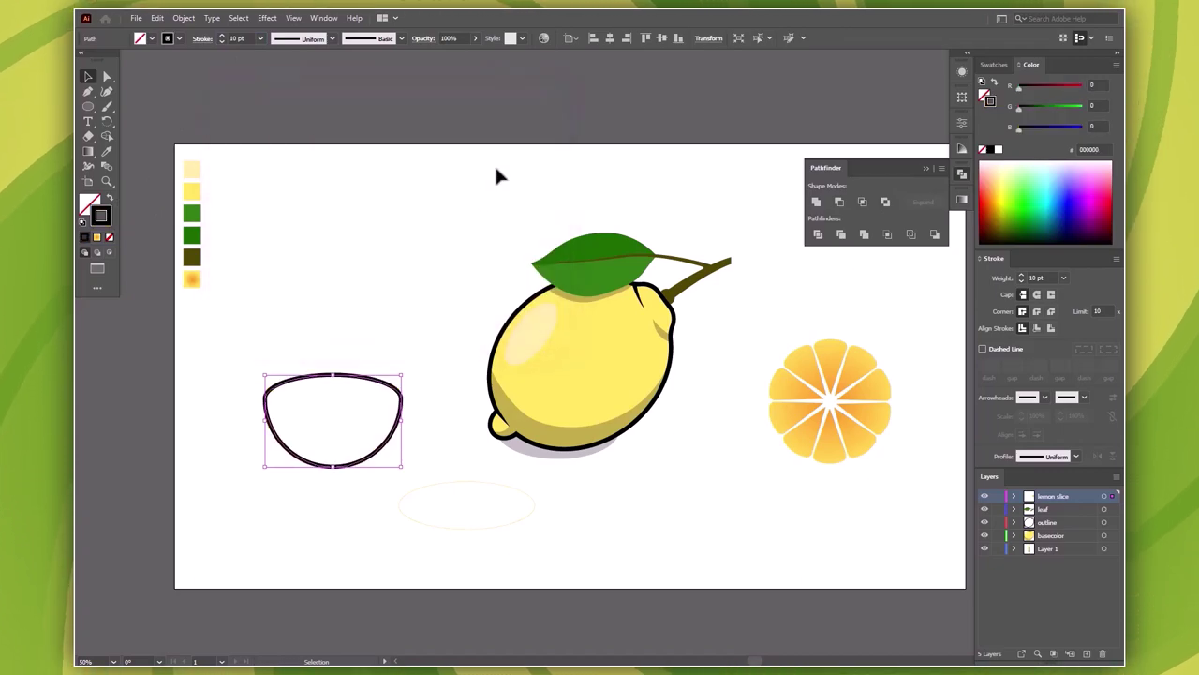
pyautogui.click(1050, 329)
pyautogui.click(516, 512)
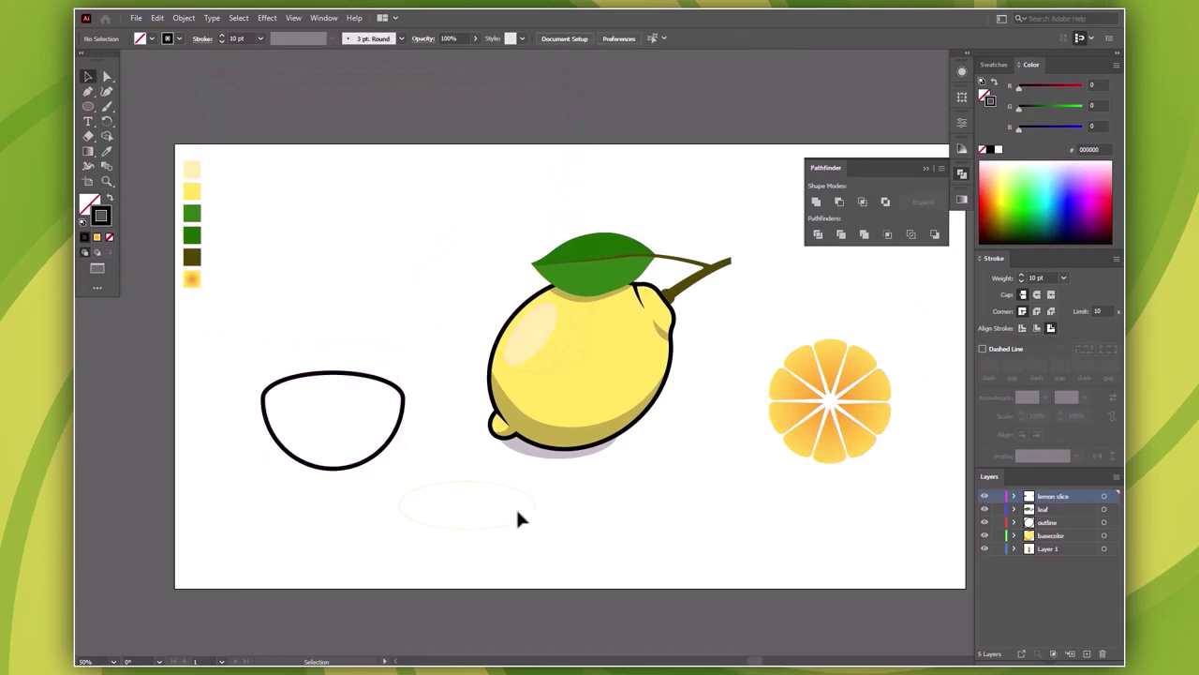
pyautogui.moveTo(517, 513)
pyautogui.mouseDown()
pyautogui.moveTo(894, 507)
pyautogui.moveTo(891, 527)
pyautogui.mouseUp()
pyautogui.click(837, 401)
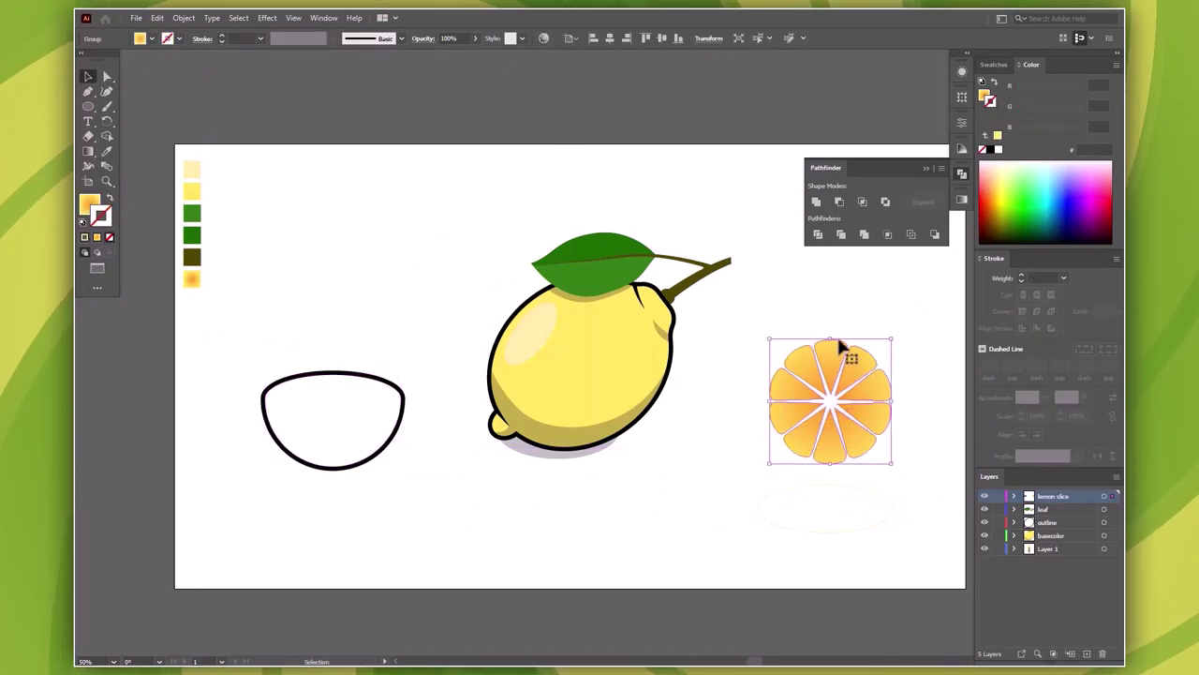
# Step: Squash the slice into a flat oval, centre it on the ellipse, and align the ellipse stroke outside
pyautogui.moveTo(831, 340)
pyautogui.mouseDown()
pyautogui.moveTo(841, 518)
pyautogui.moveTo(828, 533)
pyautogui.mouseUp()
pyautogui.keyDown('shift'); pyautogui.click(836, 532); pyautogui.keyUp('shift')
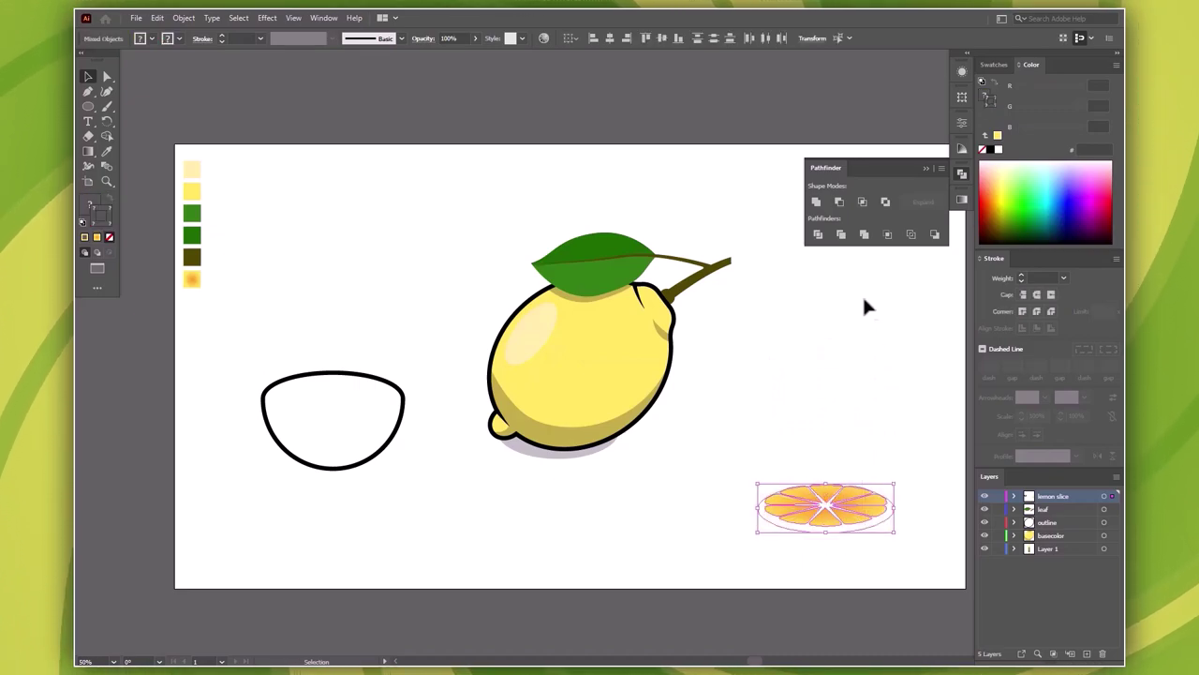
pyautogui.click(663, 39)
pyautogui.click(890, 467)
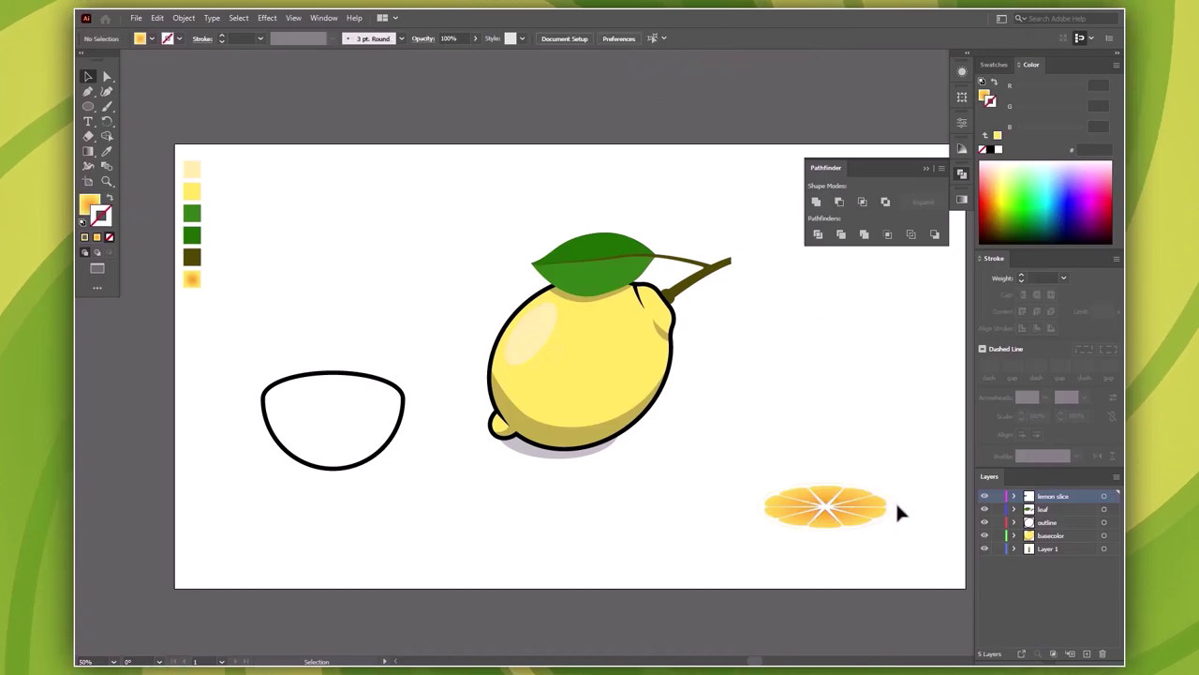
pyautogui.click(897, 506)
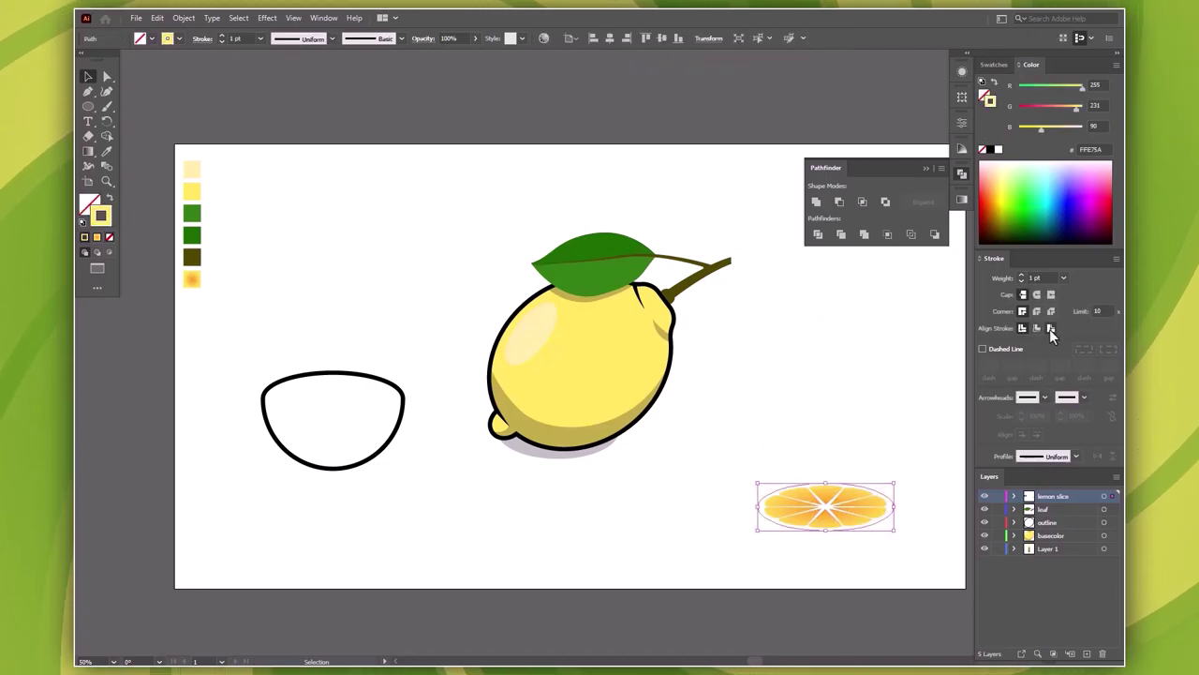
pyautogui.click(1050, 329)
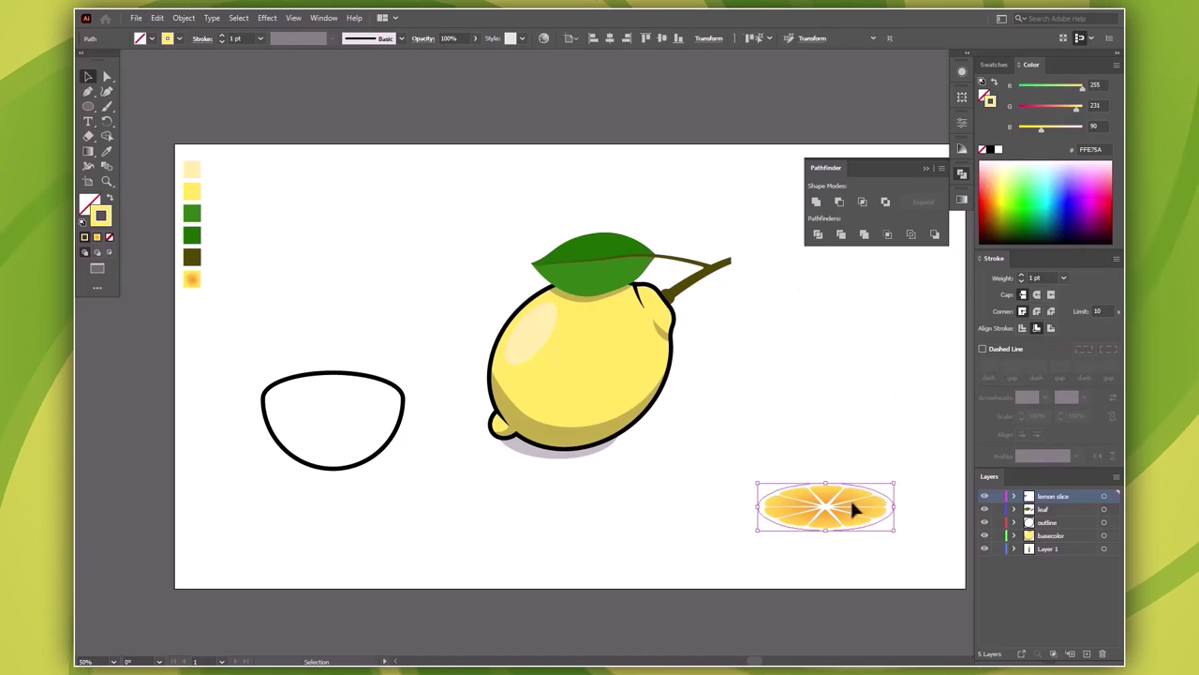
# Step: Set the flattened slice on the dome's top and move the half lemon beside the whole lemon
pyautogui.moveTo(708, 457)
pyautogui.mouseDown()
pyautogui.moveTo(881, 514)
pyautogui.moveTo(391, 406)
pyautogui.mouseUp()
pyautogui.moveTo(250, 341); pyautogui.dragTo(424, 511)
pyautogui.moveTo(365, 423)
pyautogui.mouseDown()
pyautogui.moveTo(879, 377)
pyautogui.moveTo(771, 498)
pyautogui.mouseUp()
pyautogui.scroll(2, 768, 500)
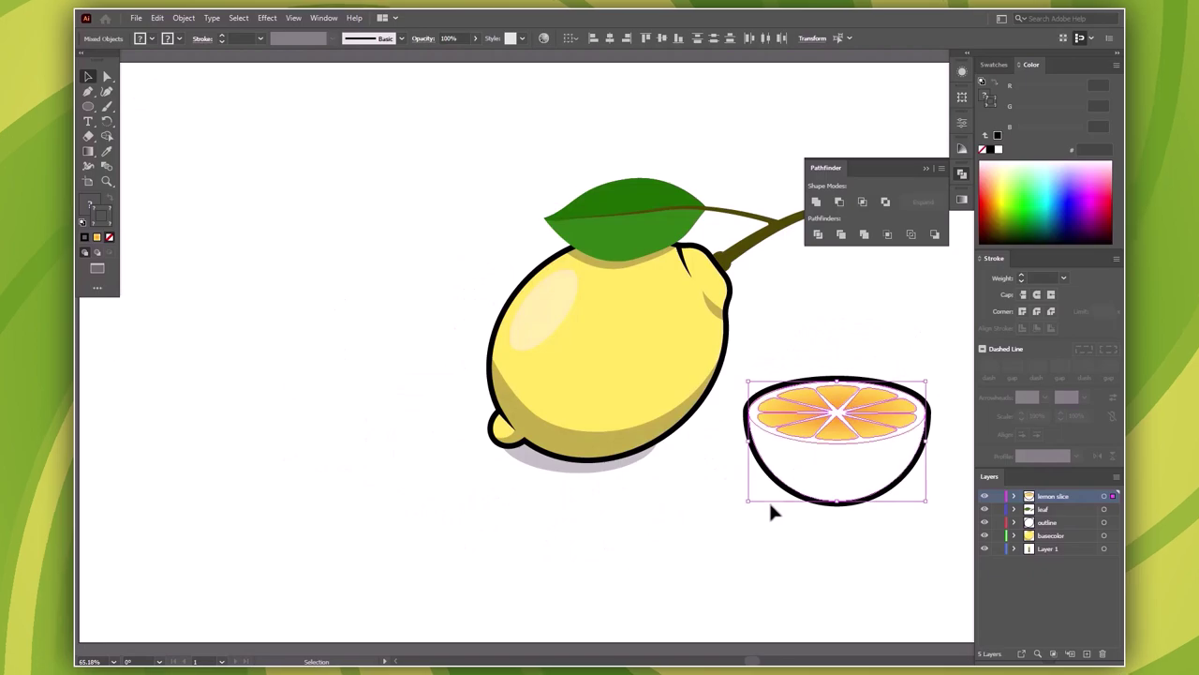
pyautogui.click(924, 165)
pyautogui.scroll(-1, 719, 174)
pyautogui.moveTo(719, 174)
pyautogui.mouseDown()
pyautogui.moveTo(748, 253)
pyautogui.moveTo(909, 294)
pyautogui.mouseUp()
pyautogui.moveTo(483, 200)
pyautogui.mouseDown()
pyautogui.moveTo(686, 458)
pyautogui.moveTo(720, 442)
pyautogui.moveTo(611, 455)
pyautogui.moveTo(654, 397)
pyautogui.mouseUp()
pyautogui.click(834, 491)
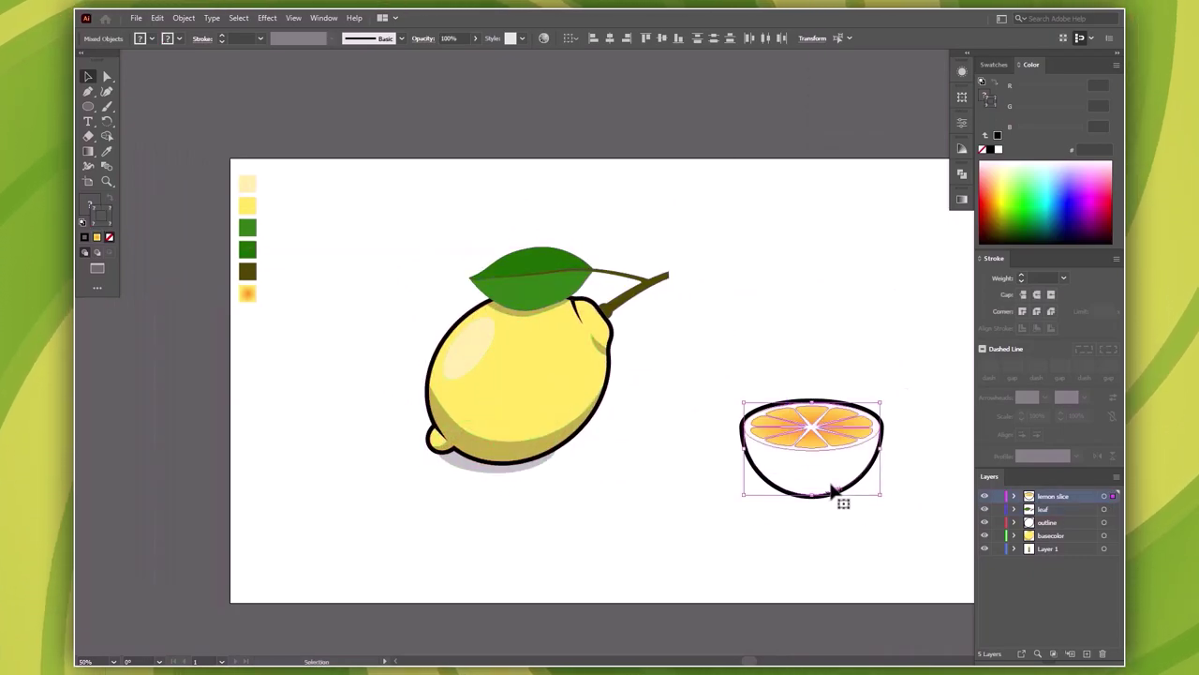
pyautogui.moveTo(832, 437); pyautogui.dragTo(714, 416)
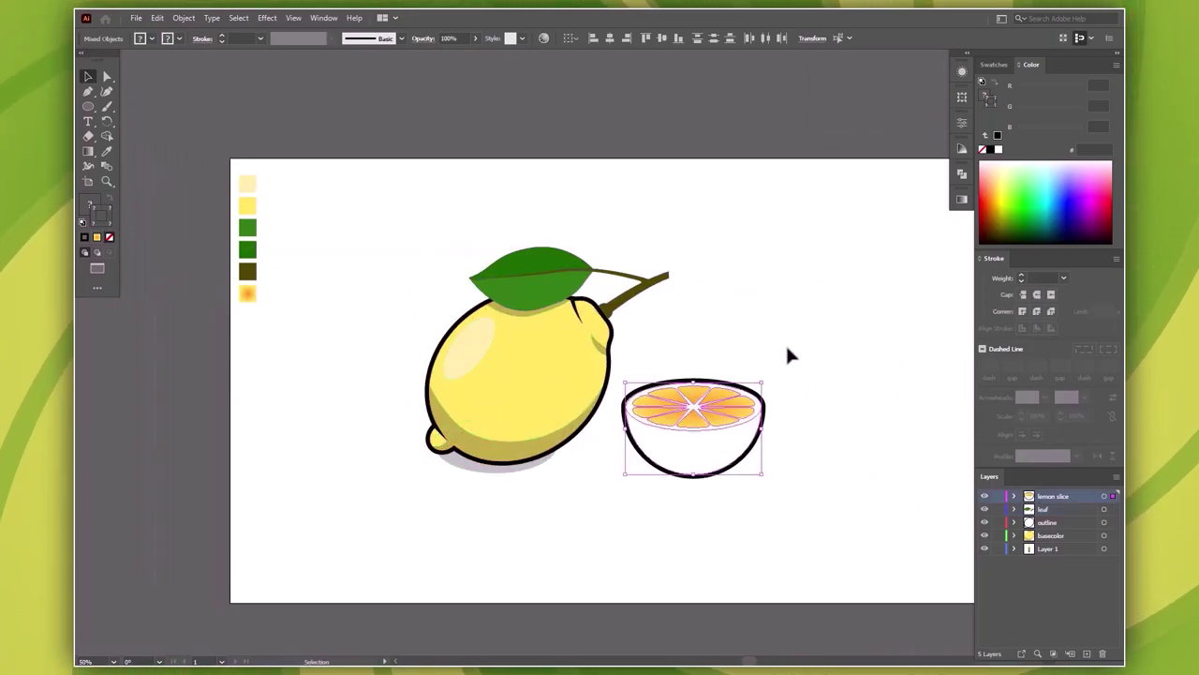
# Step: Undo the move, fill the dome yellow, and raise the wedge group above it in Layers
pyautogui.click(790, 394)
pyautogui.click(763, 440)
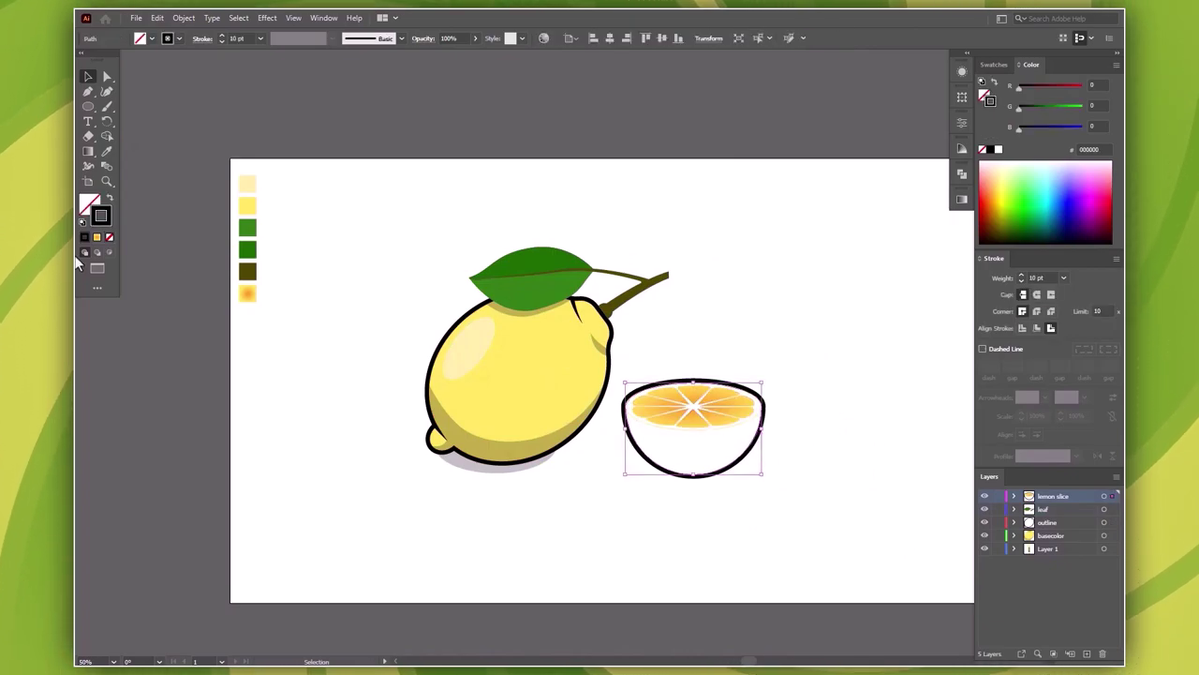
pyautogui.hotkey('ctrl', 'z')
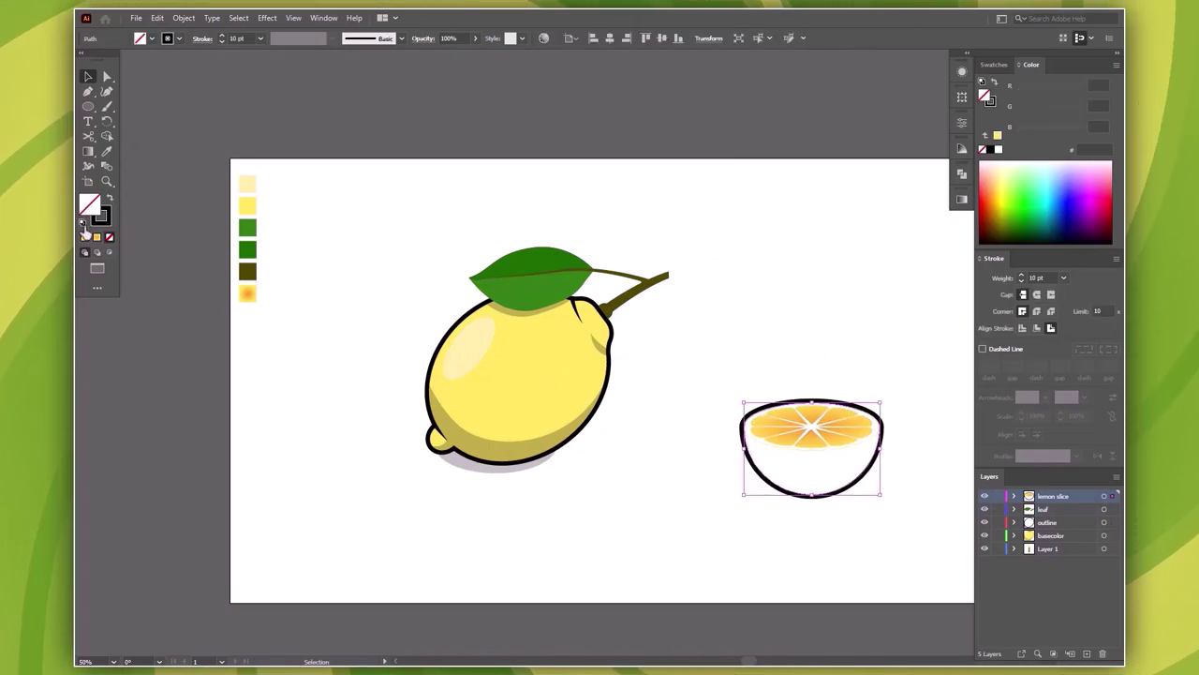
pyautogui.click(84, 239)
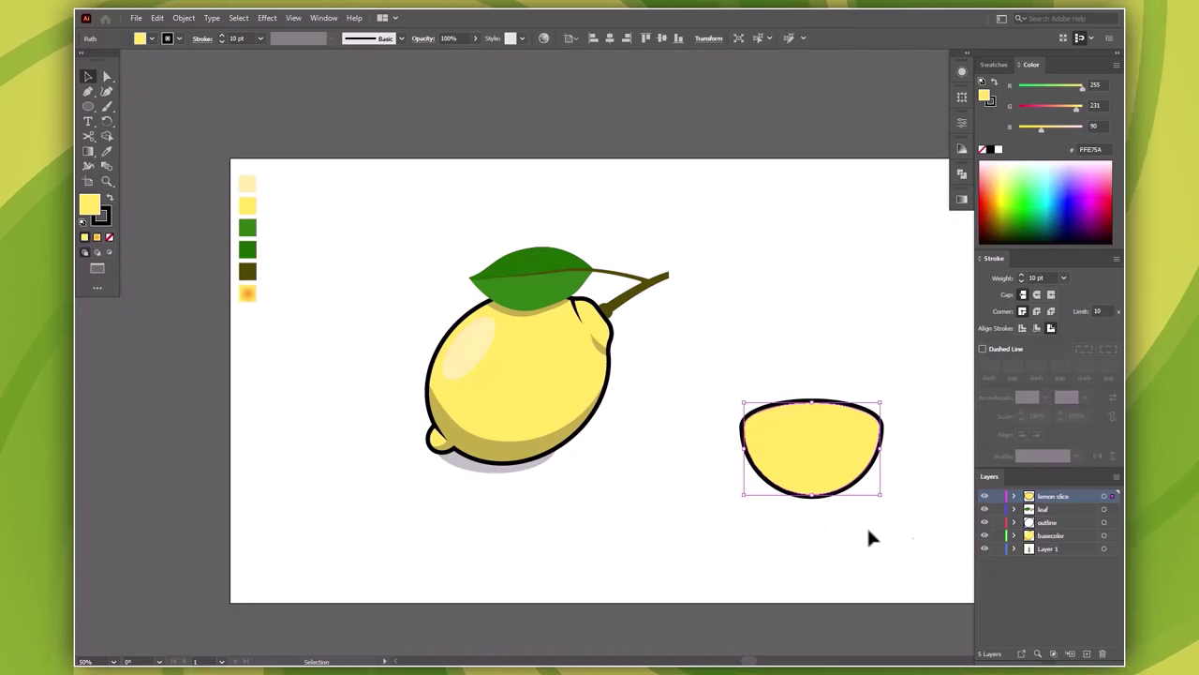
pyautogui.click(1014, 496)
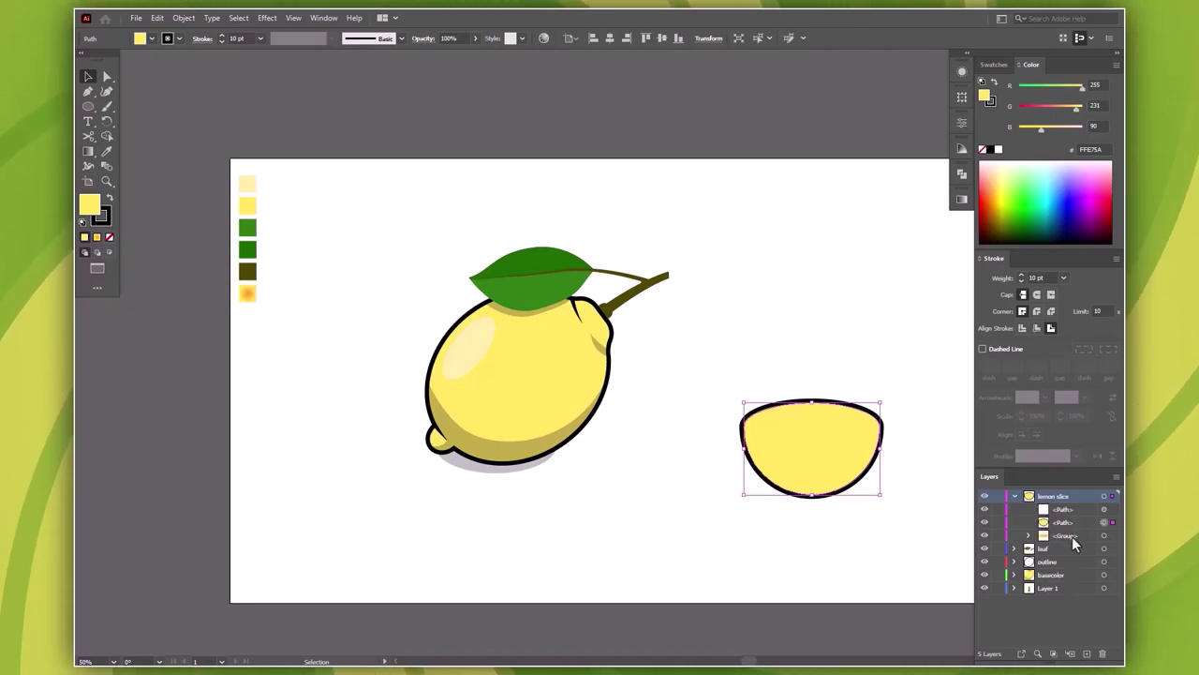
pyautogui.moveTo(1072, 536); pyautogui.dragTo(1074, 510)
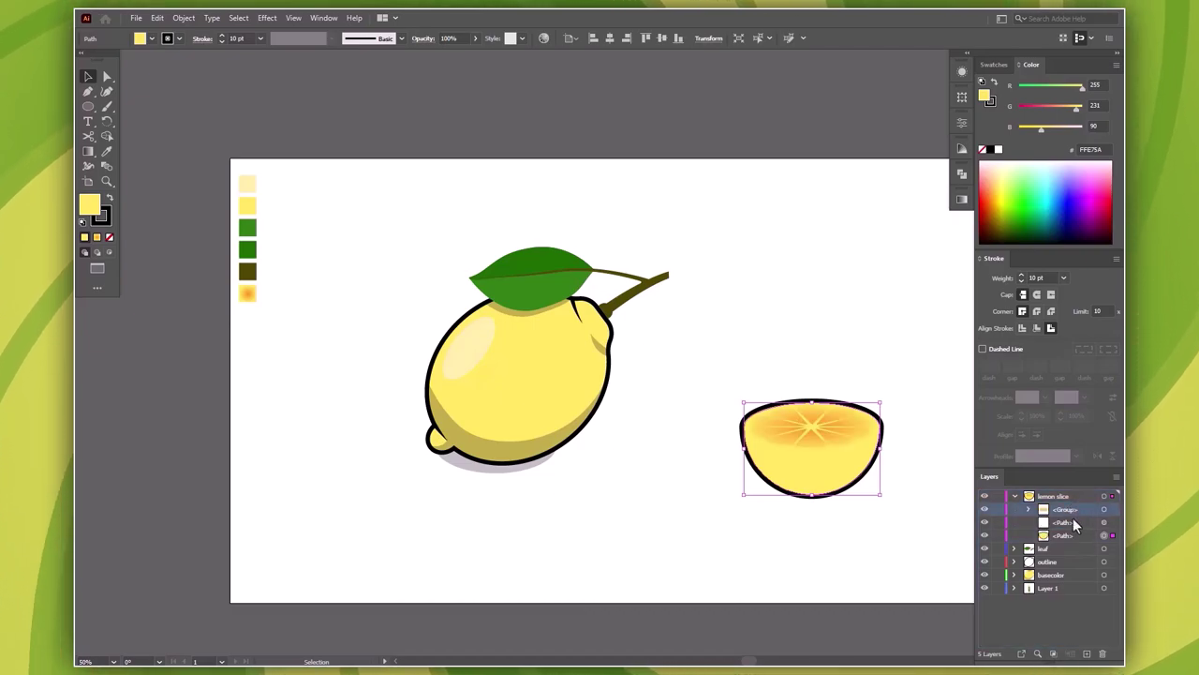
# Step: Fill the top oval with the pale yellow sample and place a copy below the half lemon
pyautogui.click(1078, 522)
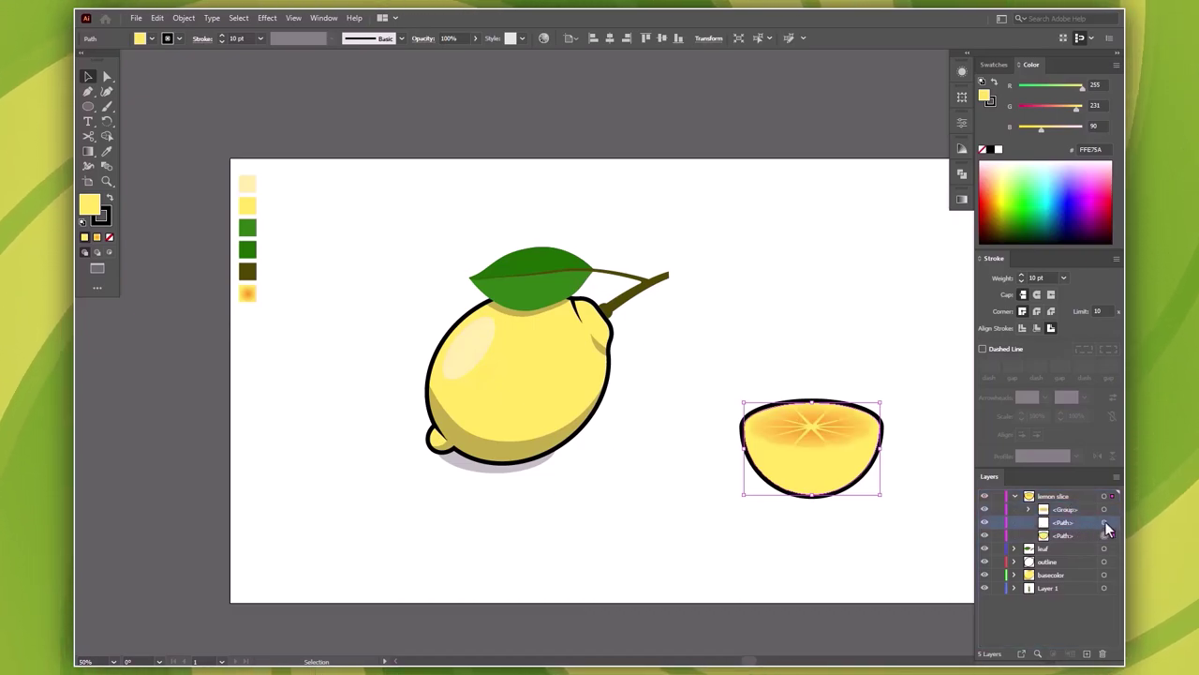
pyautogui.click(1105, 522)
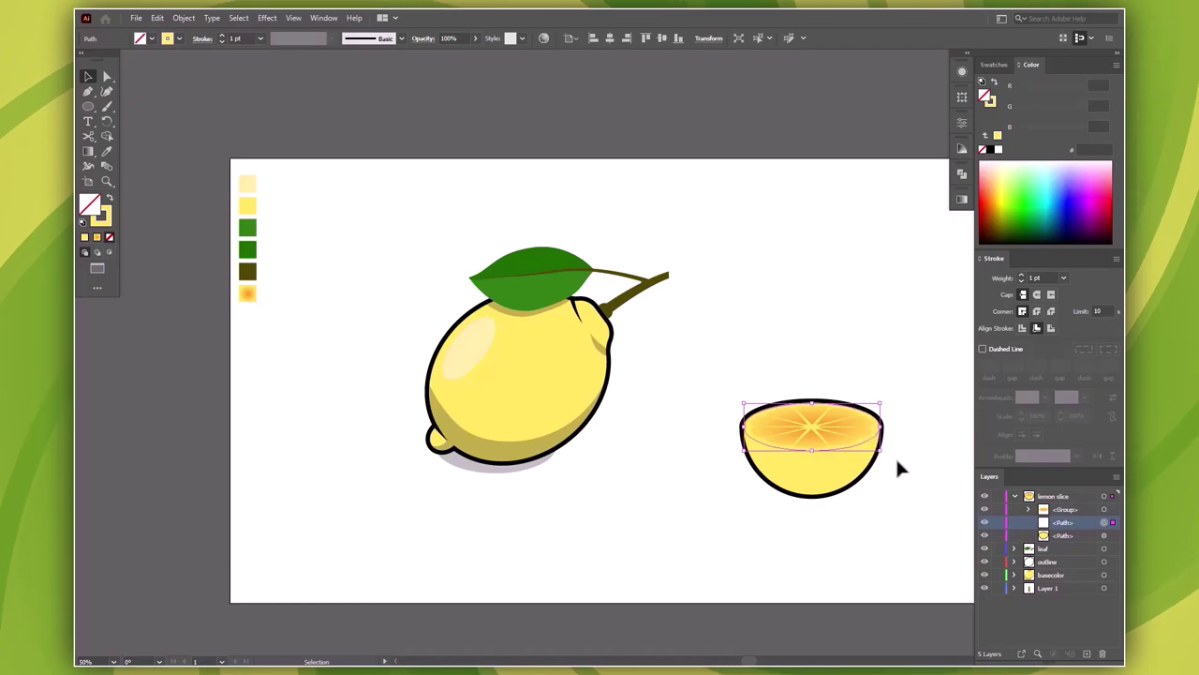
pyautogui.click(247, 178)
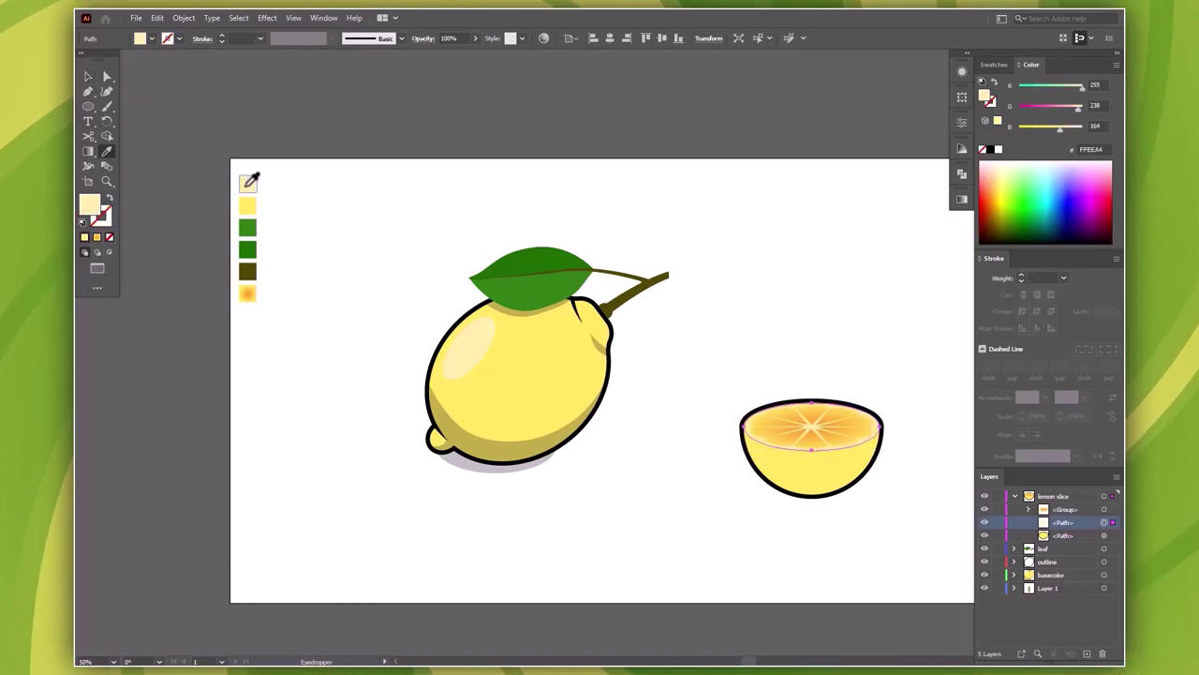
pyautogui.press('v')
pyautogui.click(848, 293)
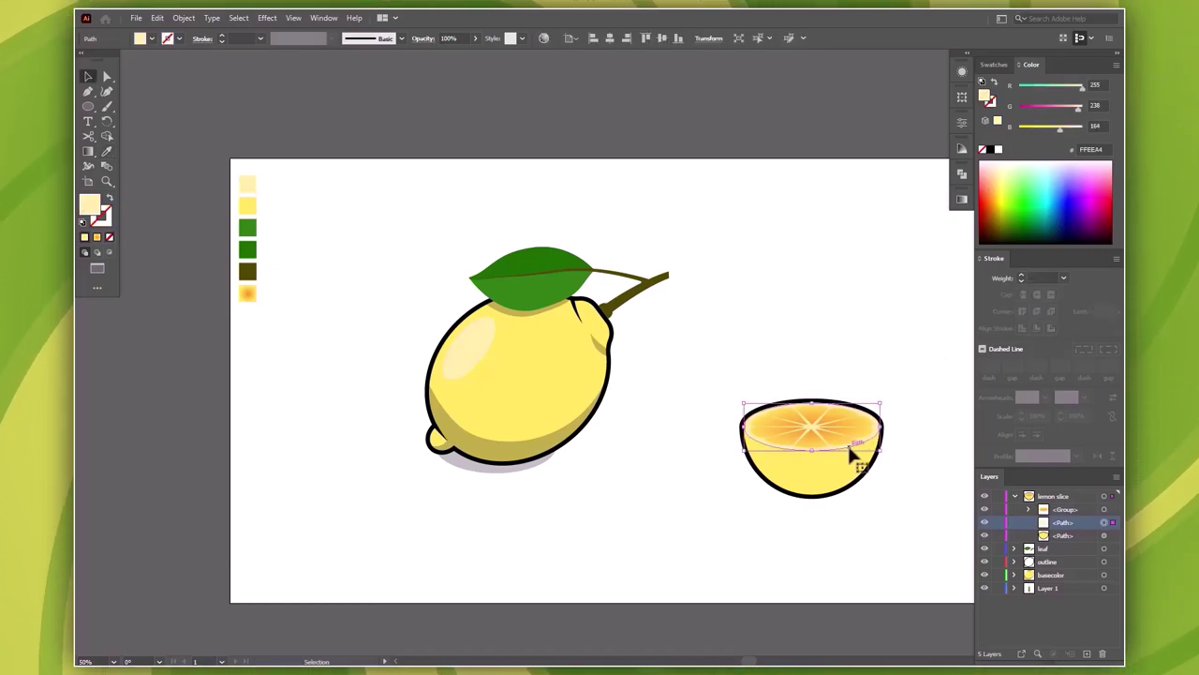
pyautogui.moveTo(848, 444); pyautogui.dragTo(740, 535)
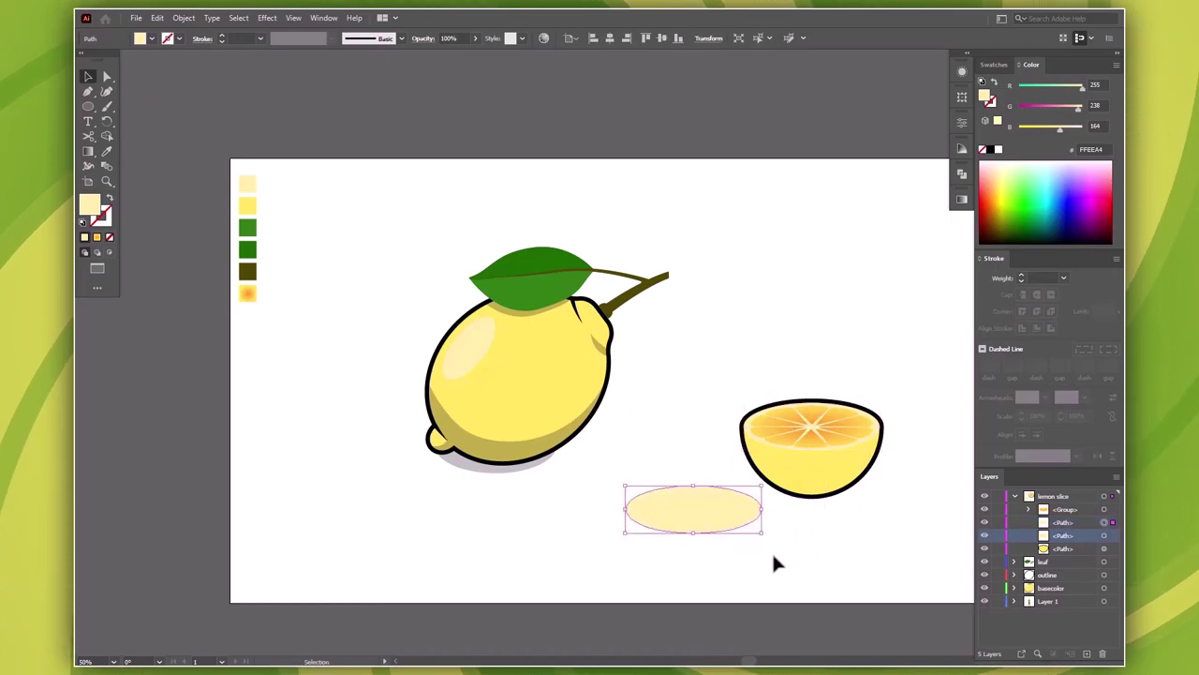
# Step: Cut the copied oval at both ends with Scissors and delete its top half
pyautogui.press('c')
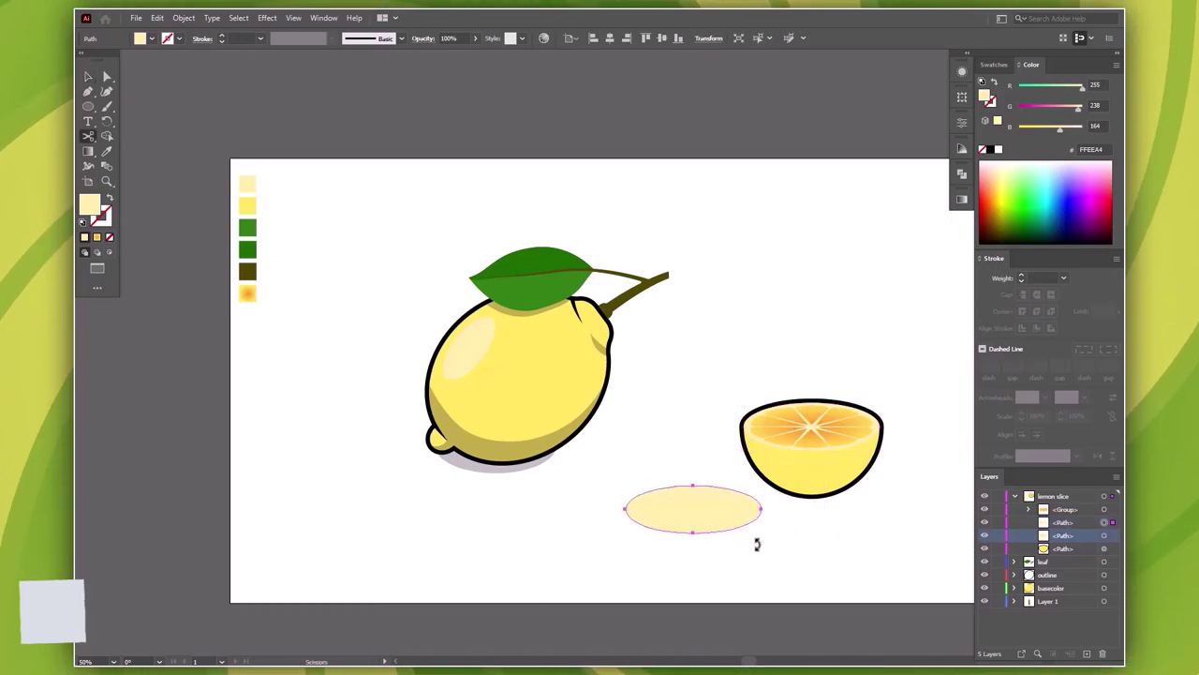
pyautogui.click(748, 523)
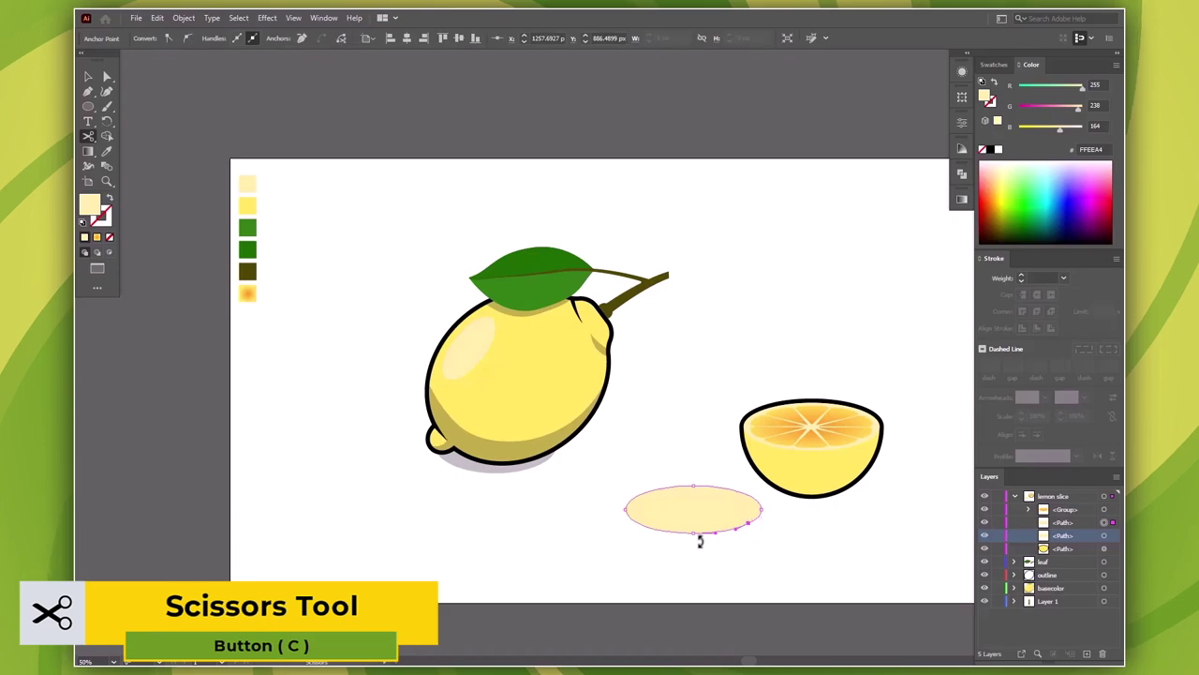
pyautogui.click(634, 518)
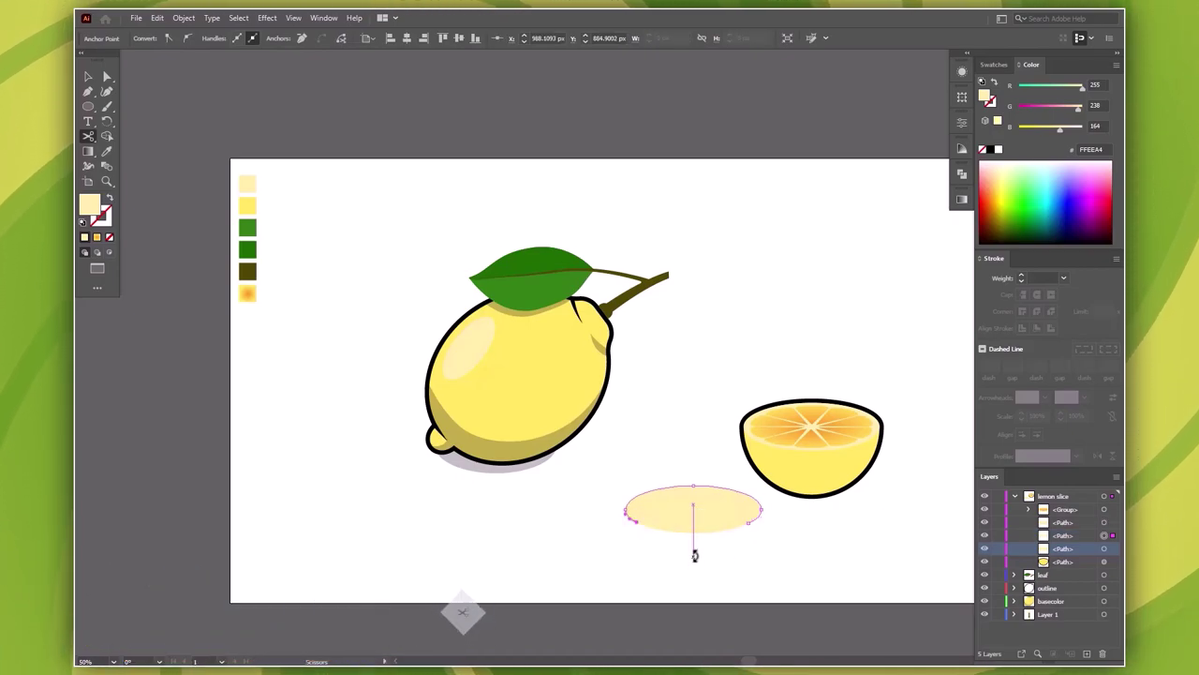
pyautogui.press('v')
pyautogui.click(757, 570)
pyautogui.click(714, 494)
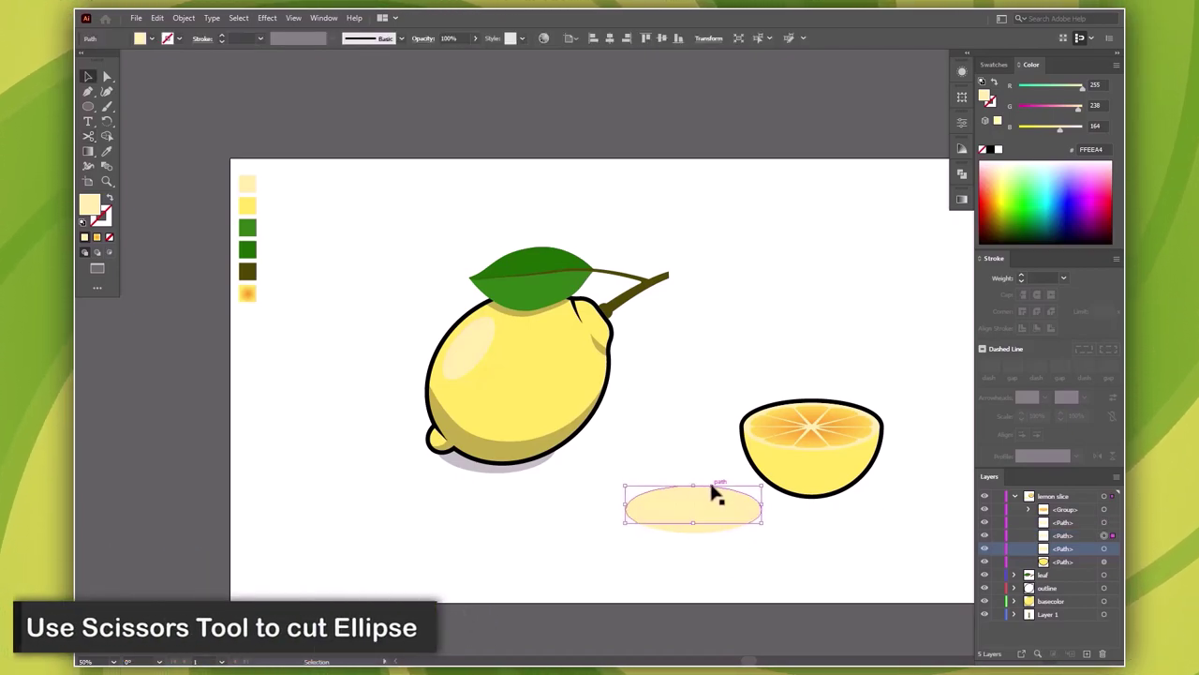
pyautogui.press('Delete')
pyautogui.click(694, 526)
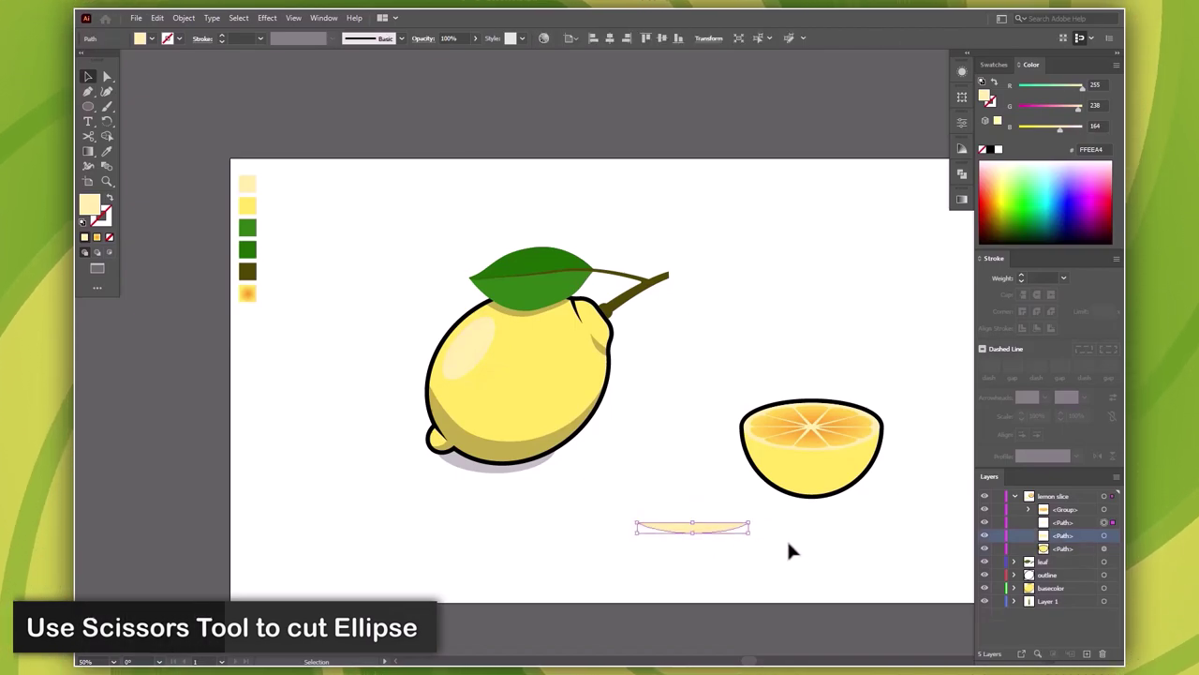
# Step: Give the remaining arc a black 10 pt stroke, no fill, and a tapered width profile
pyautogui.press('i')
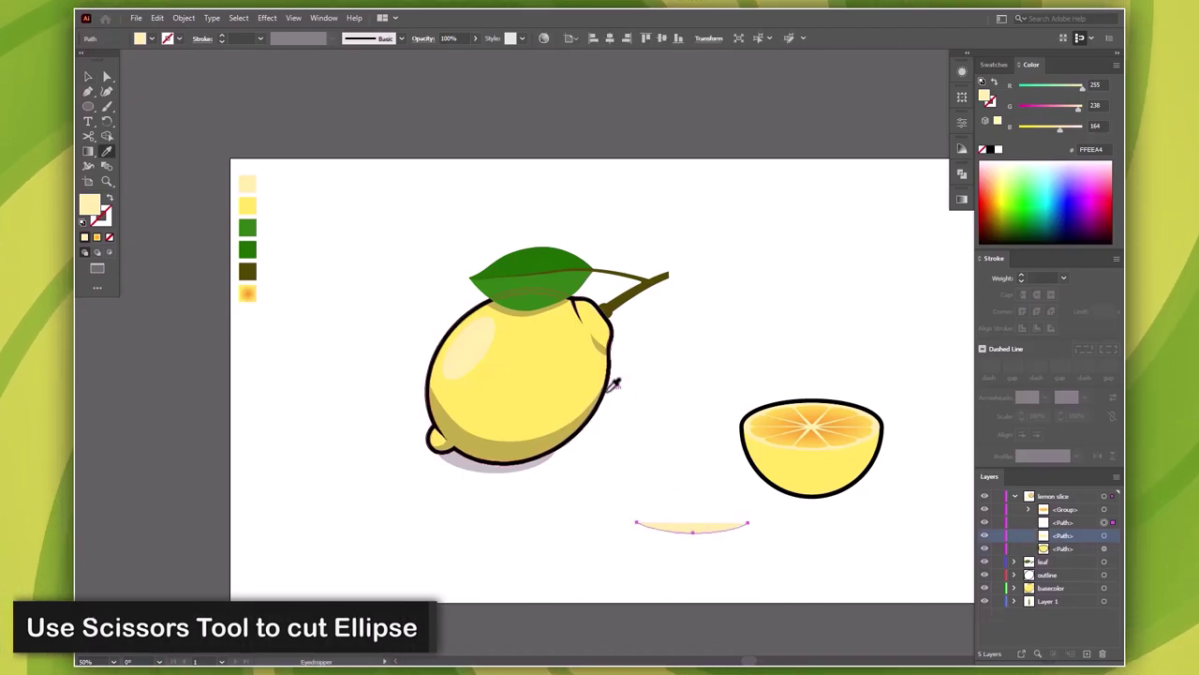
pyautogui.click(613, 382)
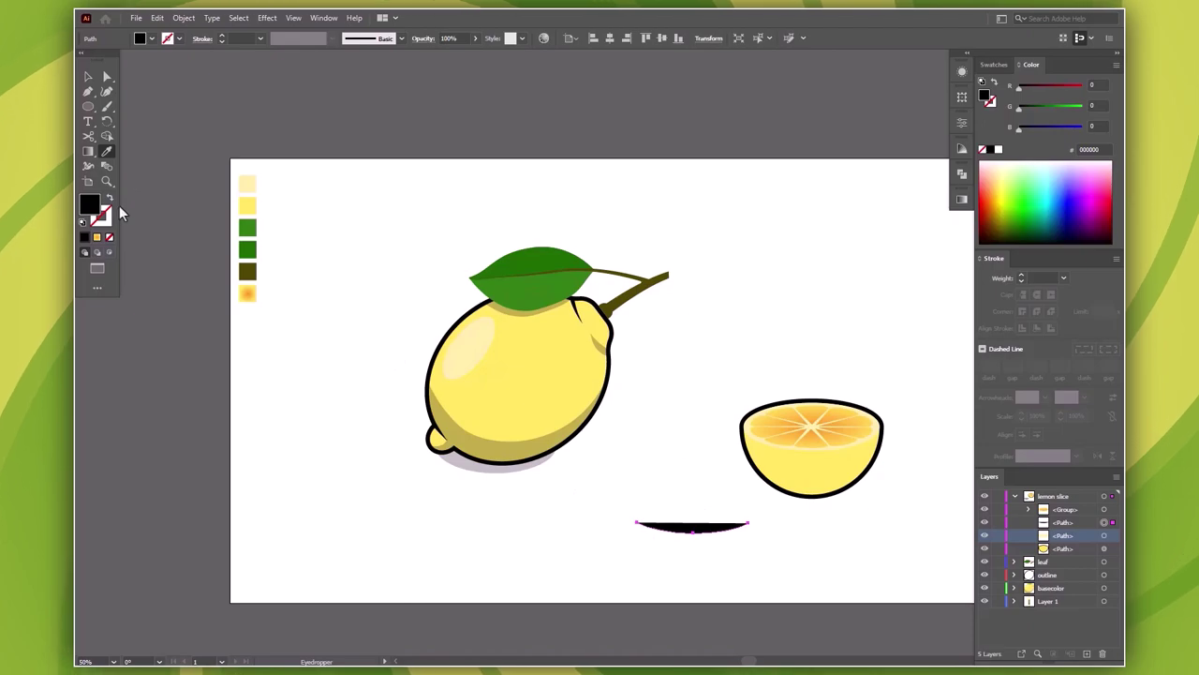
pyautogui.click(108, 200)
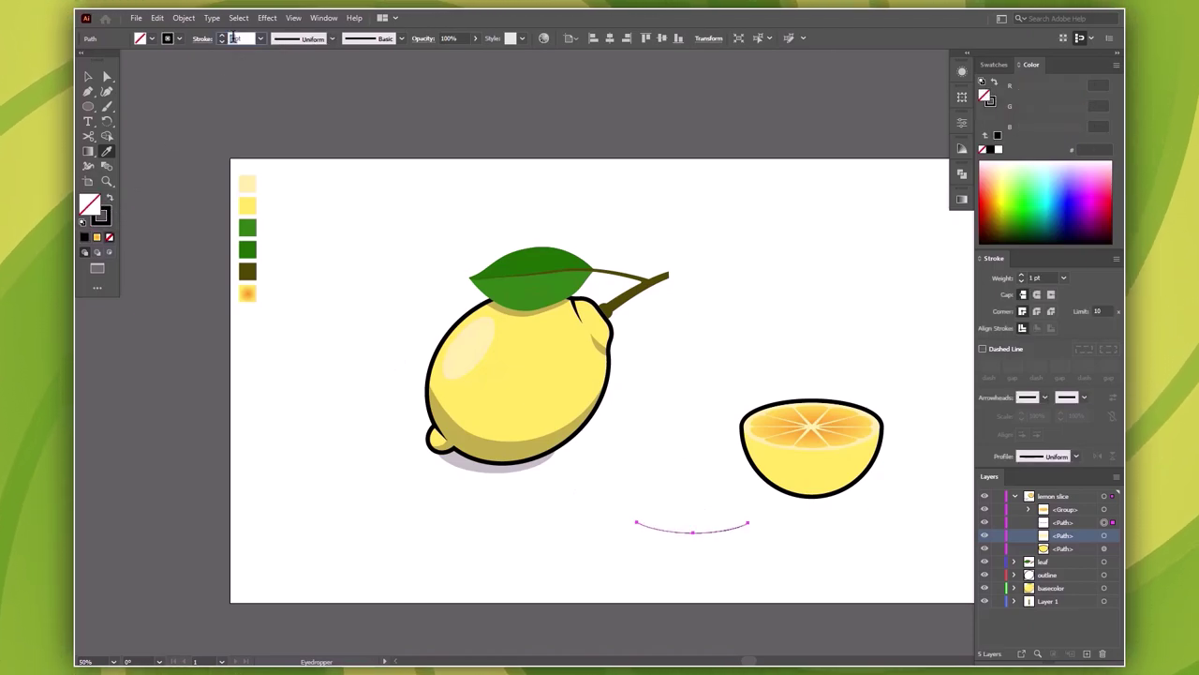
pyautogui.click(233, 39)
pyautogui.write('10')
pyautogui.press('Return')
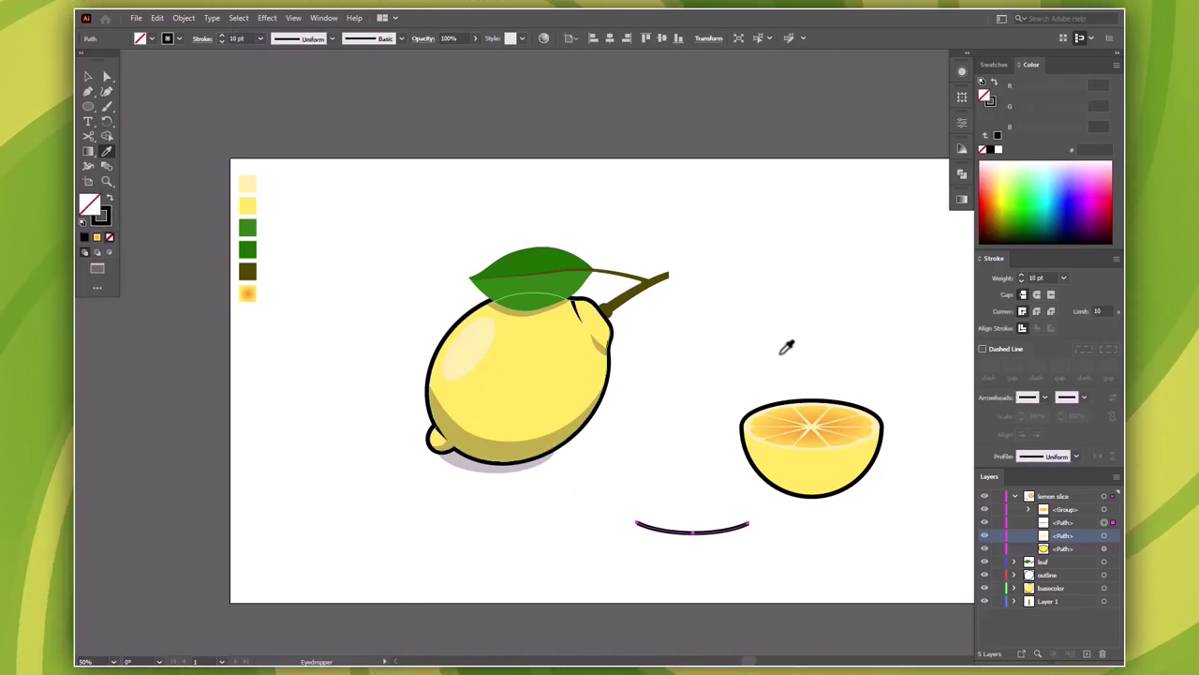
pyautogui.click(1073, 456)
pyautogui.click(1062, 501)
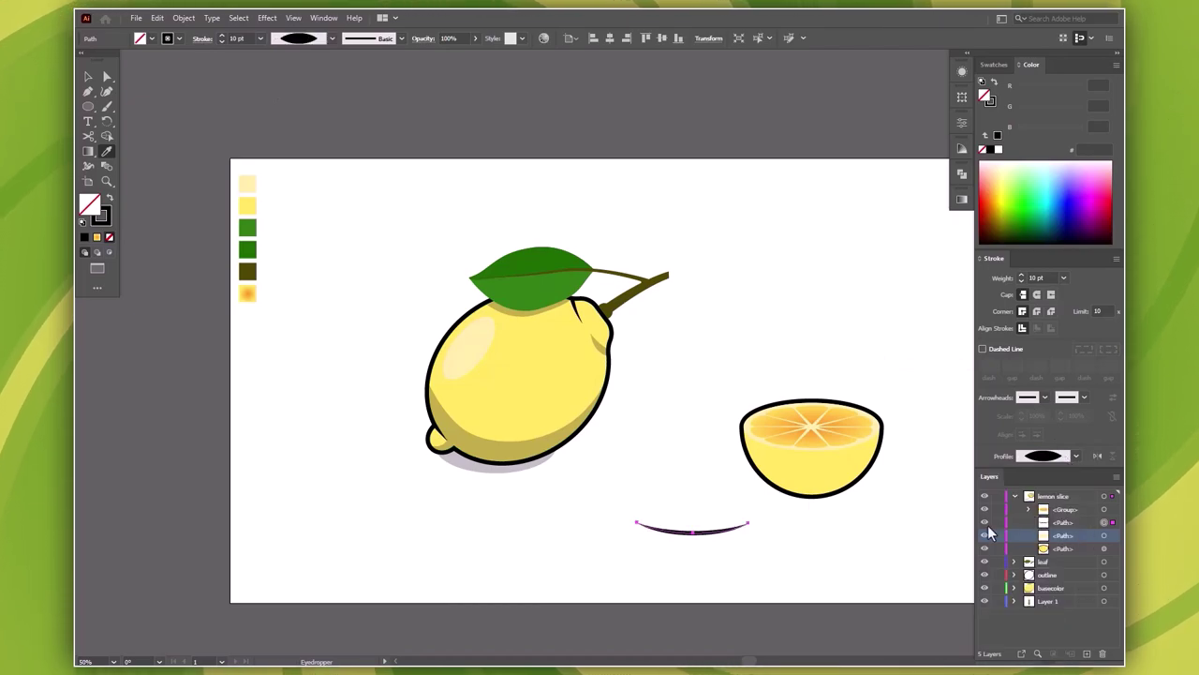
# Step: Fit the tapered arc inside the slice just below its cut face, adjusting its end anchors
pyautogui.click(755, 559)
pyautogui.moveTo(698, 533); pyautogui.dragTo(818, 451)
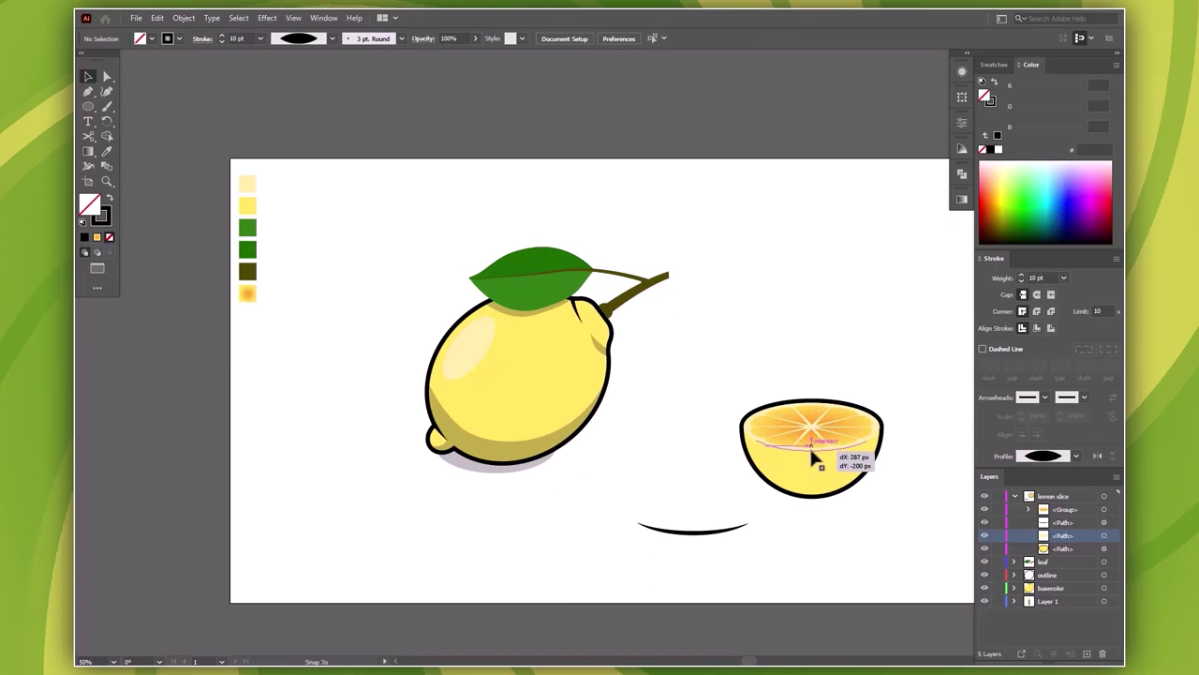
pyautogui.moveTo(817, 451); pyautogui.dragTo(811, 449)
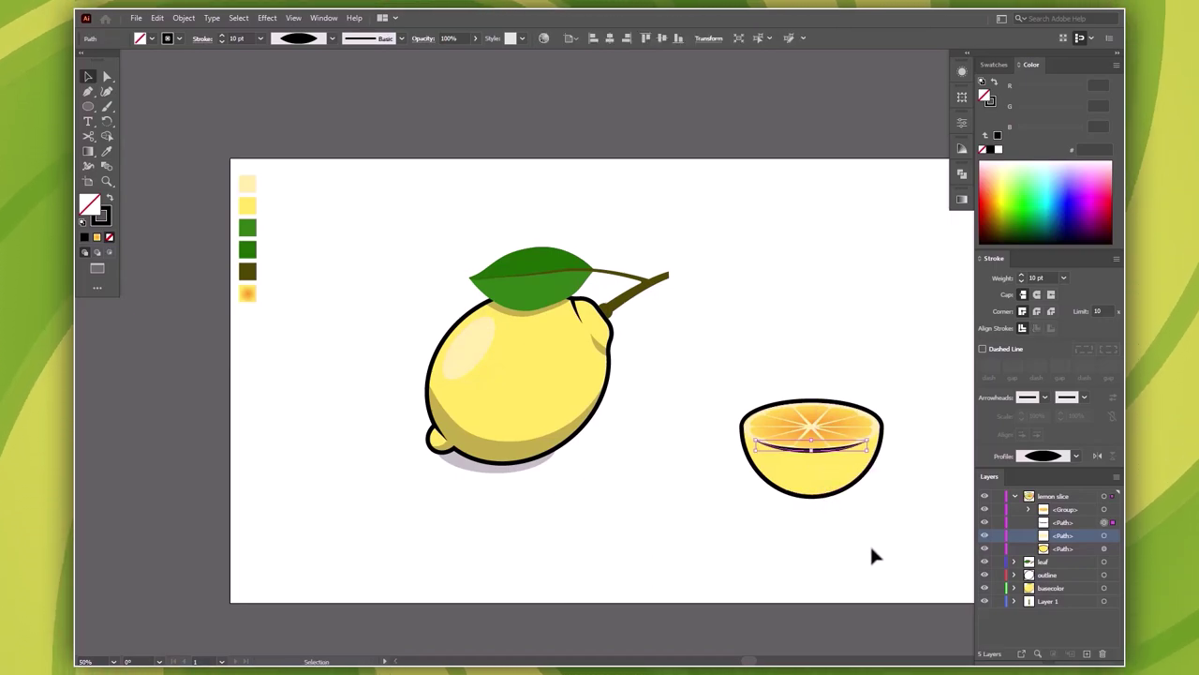
pyautogui.press('a')
pyautogui.hotkey('ctrl', '=')
pyautogui.hotkey('ctrl', '=')
pyautogui.hotkey('ctrl', '=')
pyautogui.click(760, 335)
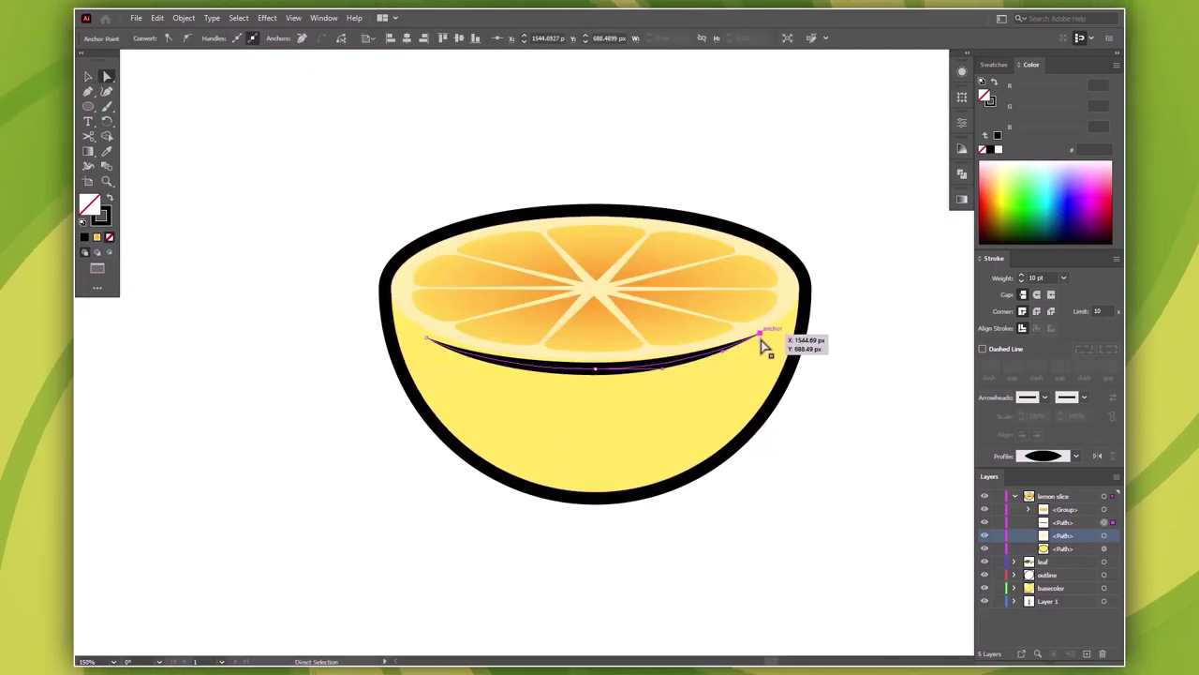
pyautogui.click(426, 335)
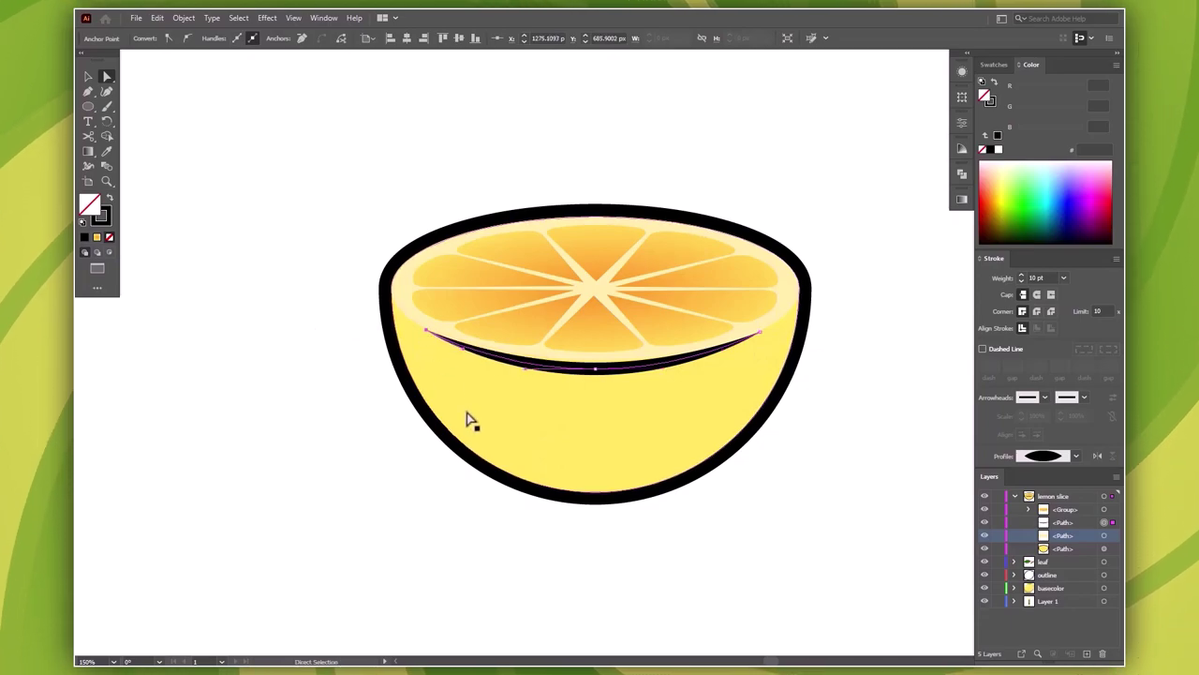
pyautogui.moveTo(596, 373); pyautogui.dragTo(600, 375)
pyautogui.press('v')
pyautogui.hotkey('ctrl', 'shift', 'a')
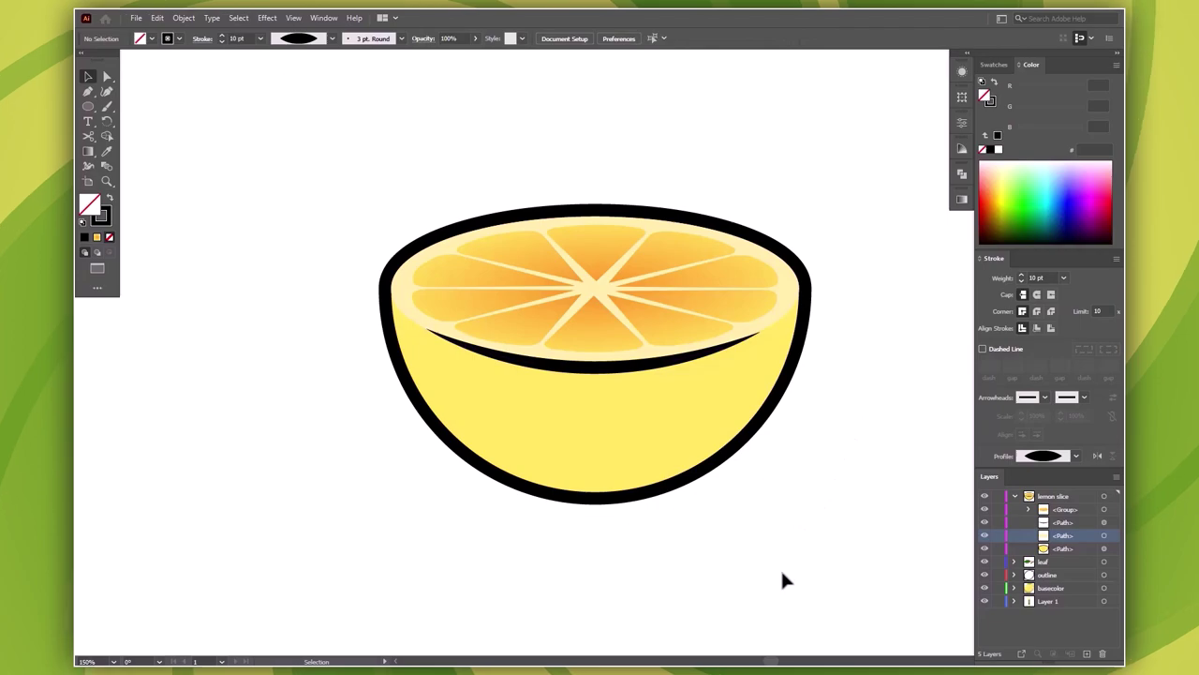
pyautogui.hotkey('ctrl', '-')
pyautogui.hotkey('ctrl', '-')
pyautogui.hotkey('ctrl', '-')
# Step: Rotate the half-lemon slice clockwise, tuck it against the whole lemon's lower right, and zoom in
pyautogui.moveTo(665, 328); pyautogui.dragTo(885, 513)
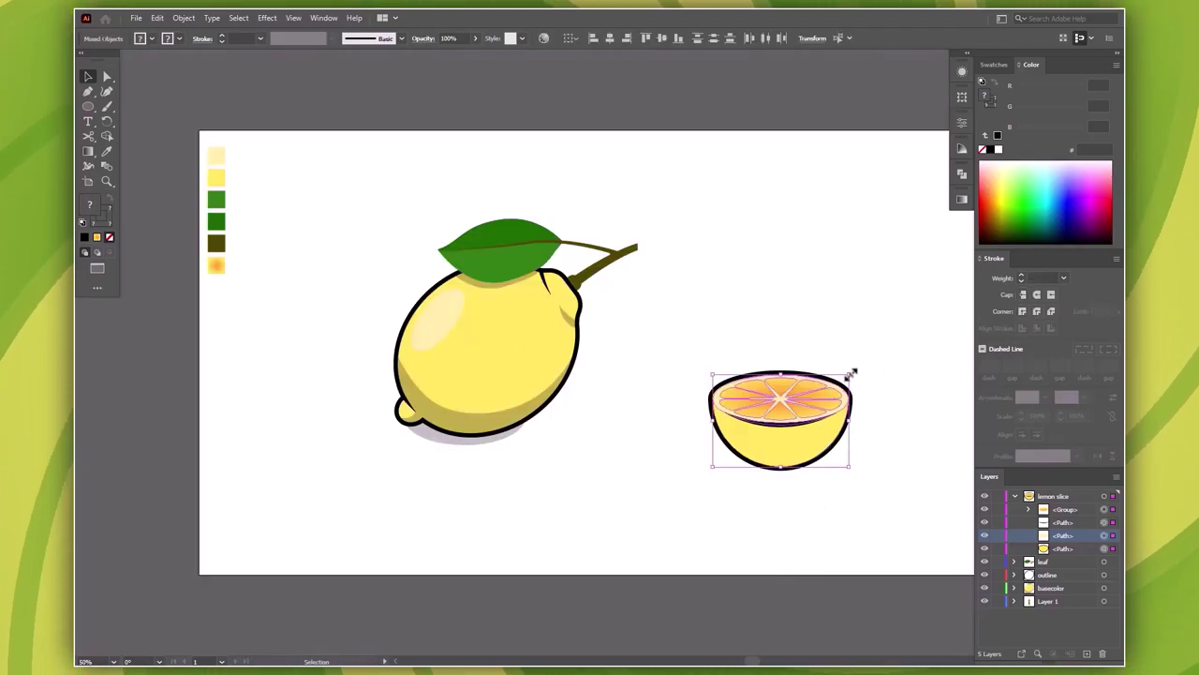
pyautogui.moveTo(853, 367); pyautogui.dragTo(884, 415)
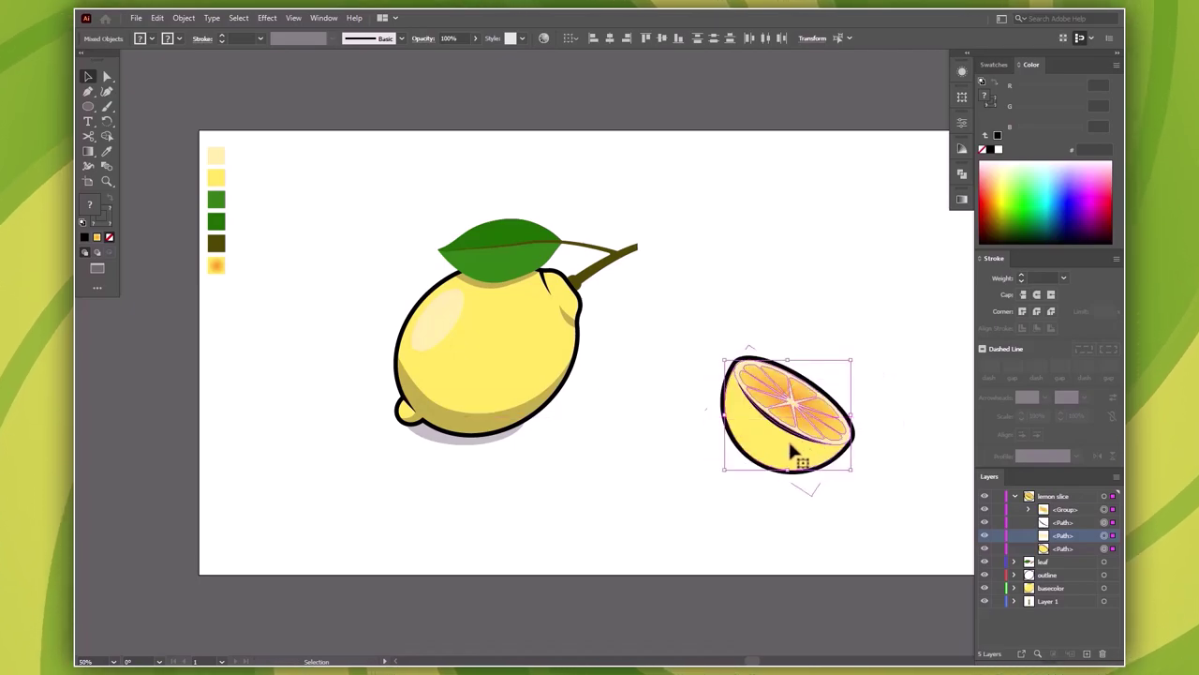
pyautogui.moveTo(786, 440)
pyautogui.mouseDown()
pyautogui.moveTo(473, 403)
pyautogui.moveTo(587, 417)
pyautogui.mouseUp()
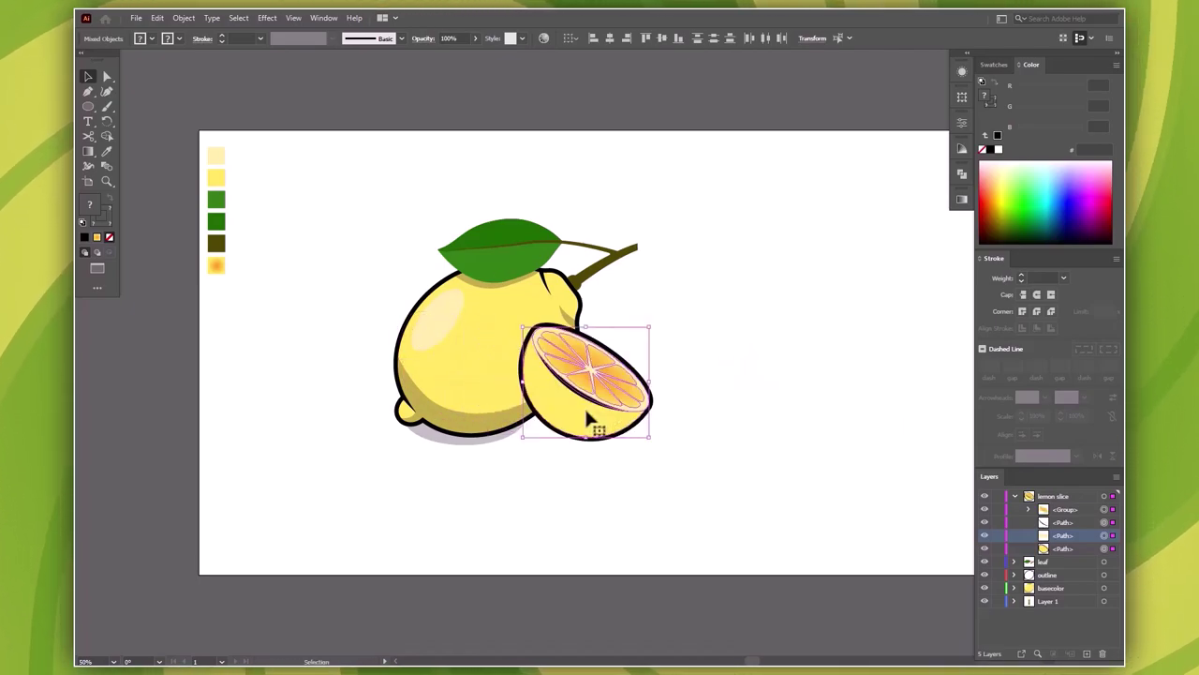
pyautogui.click(727, 423)
pyautogui.moveTo(729, 347); pyautogui.dragTo(845, 428)
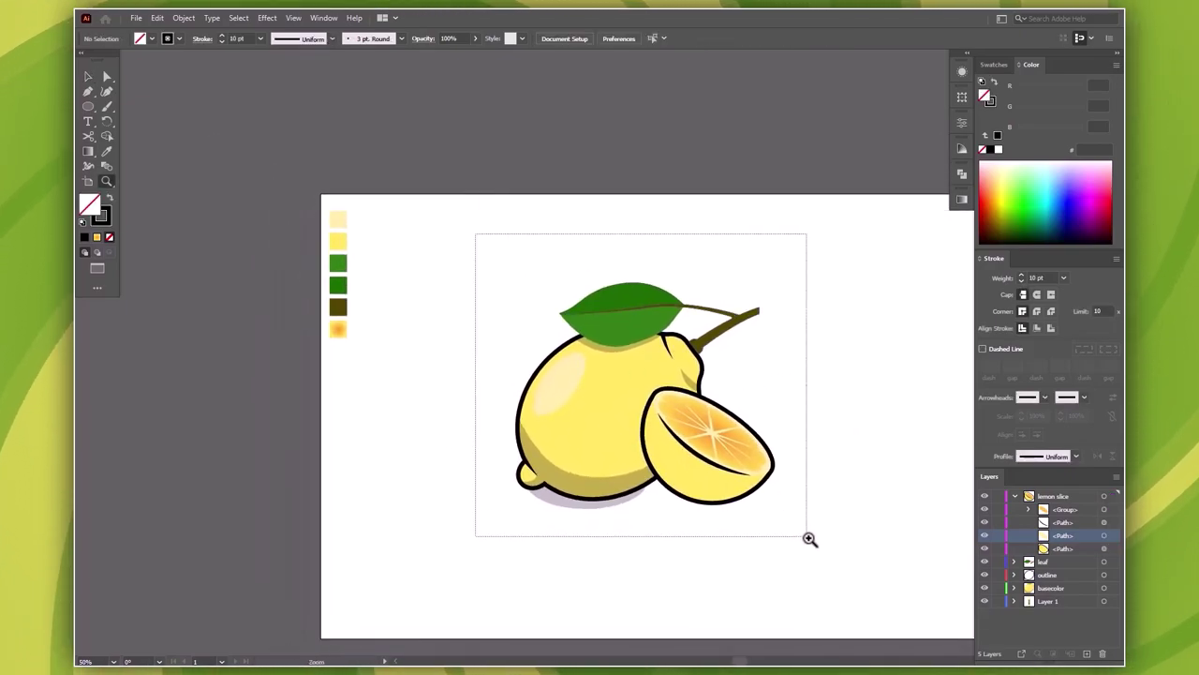
pyautogui.moveTo(692, 441); pyautogui.dragTo(809, 539)
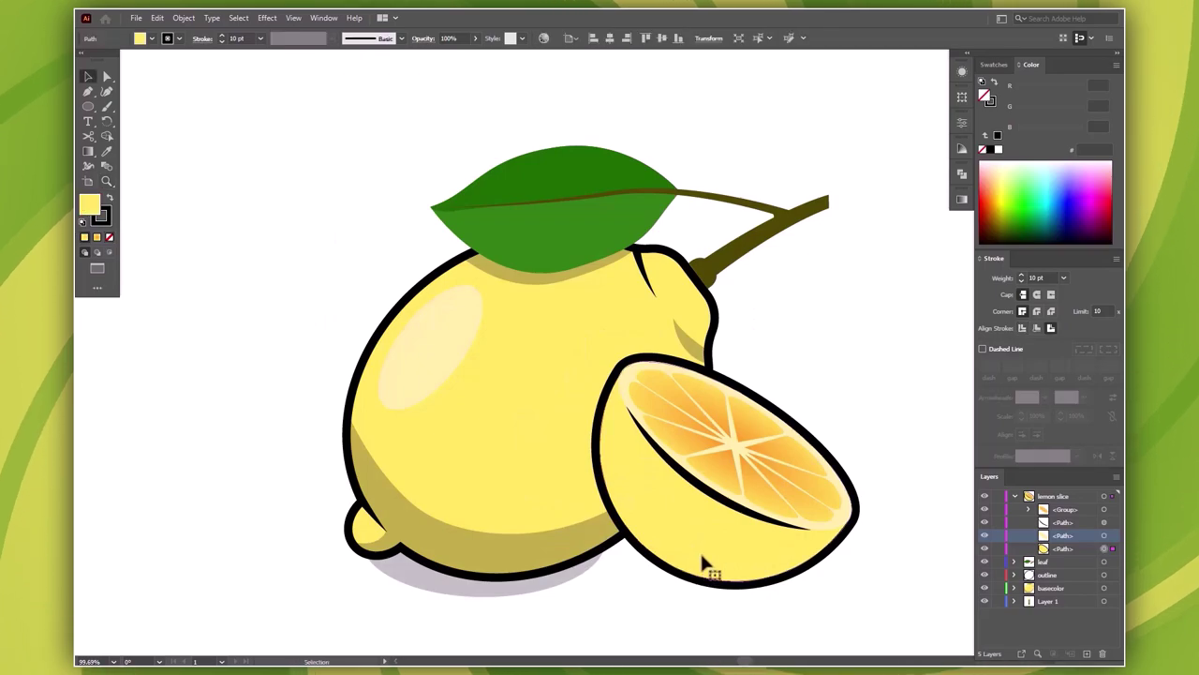
# Step: Isolate the whole lemon's body and paste a copy of the slice in place inside it
pyautogui.click(701, 560)
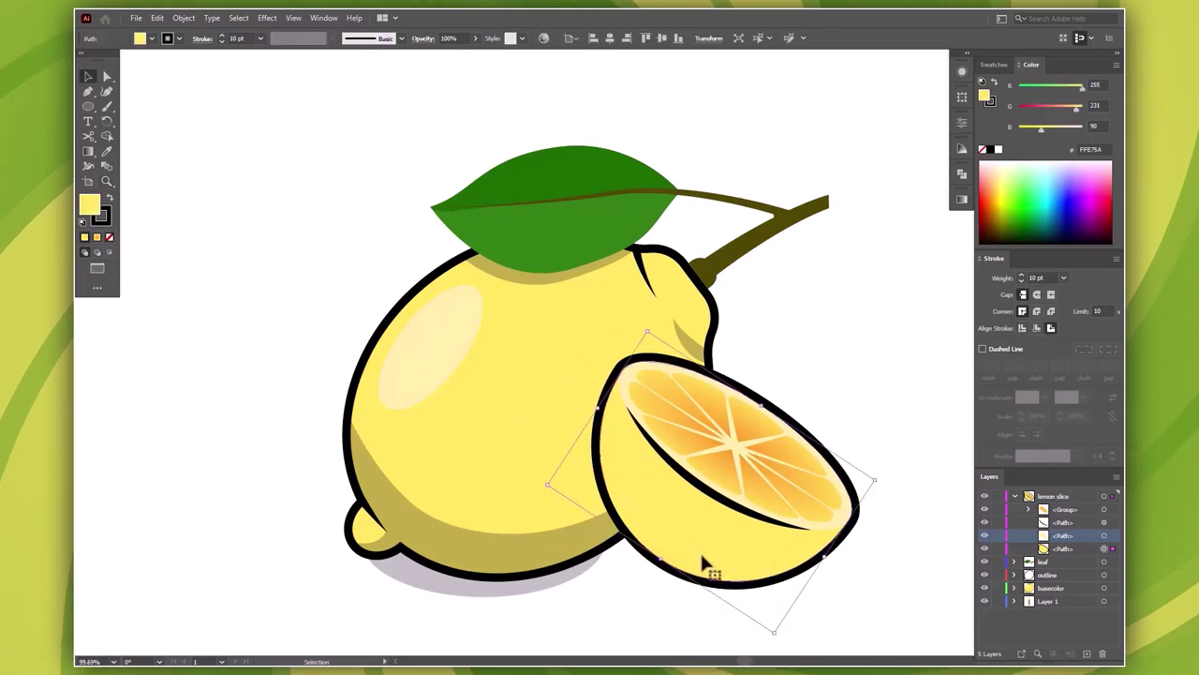
pyautogui.click(440, 411)
pyautogui.doubleClick(476, 414)
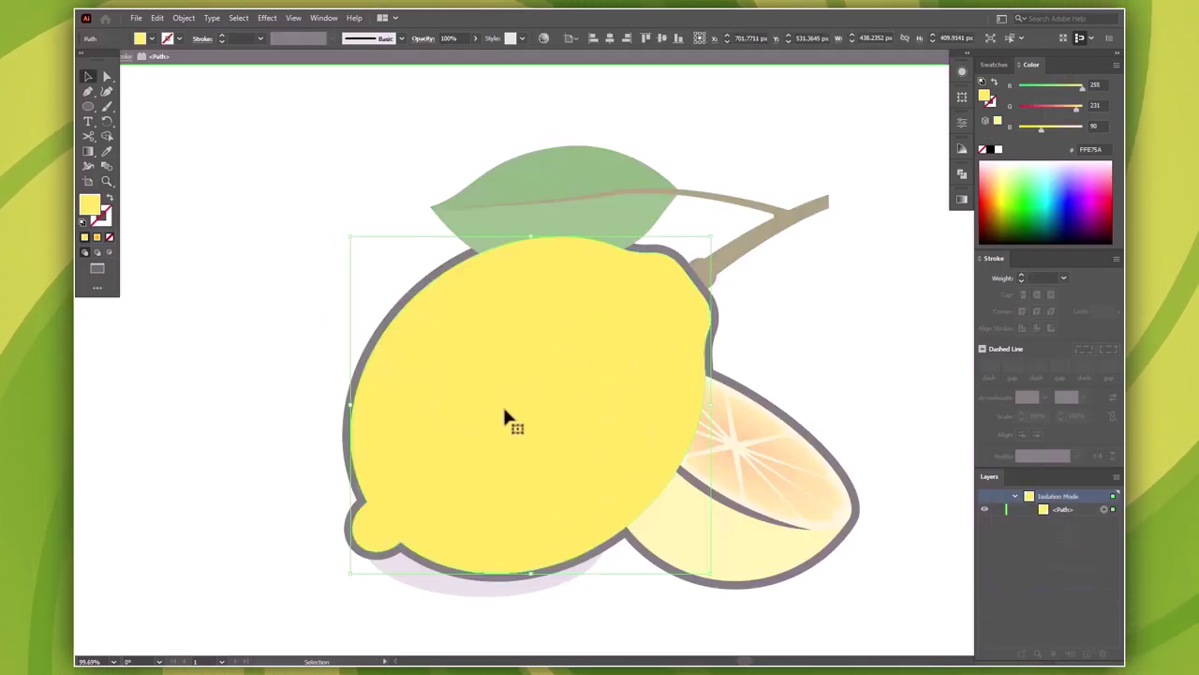
pyautogui.click(156, 19)
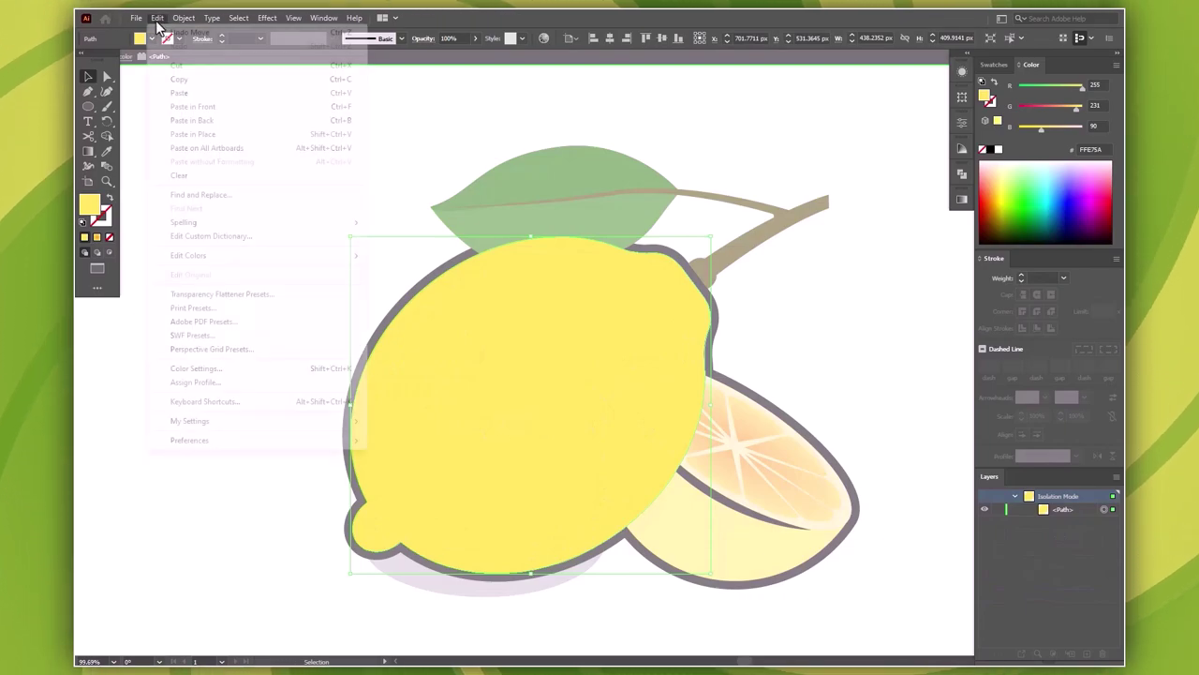
pyautogui.click(215, 138)
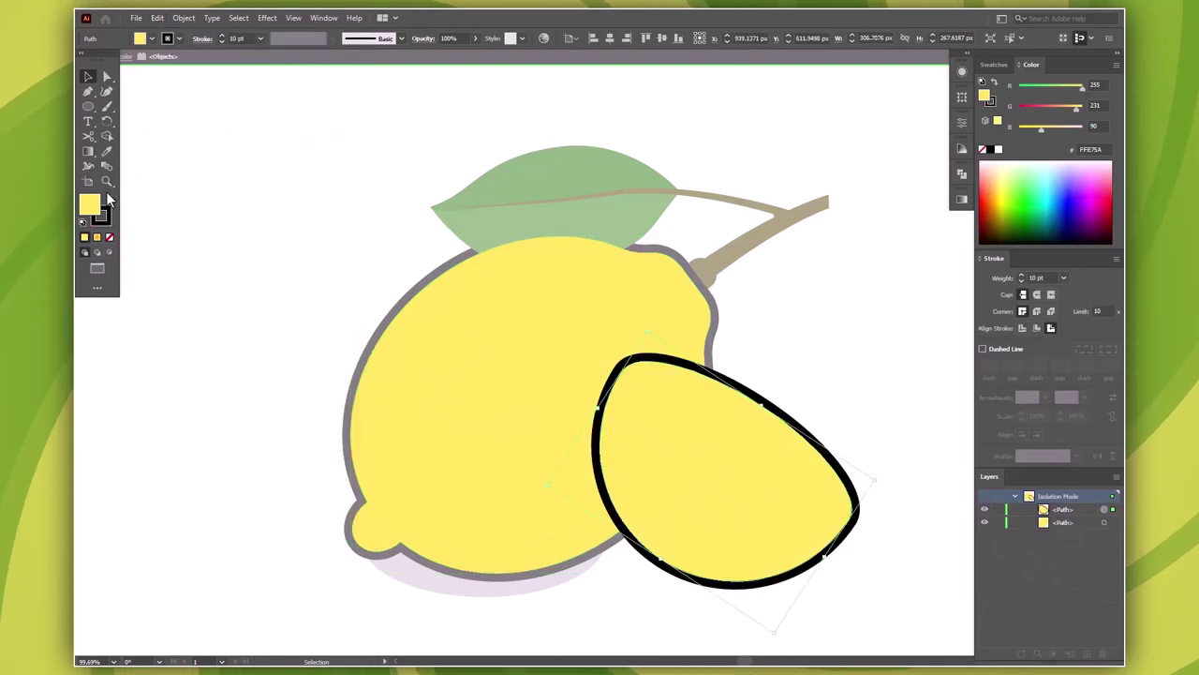
# Step: Turn the pasted copy into a black, stroke-free shape offset slightly as a shadow
pyautogui.hotkey('shift', 'x')
pyautogui.click(110, 238)
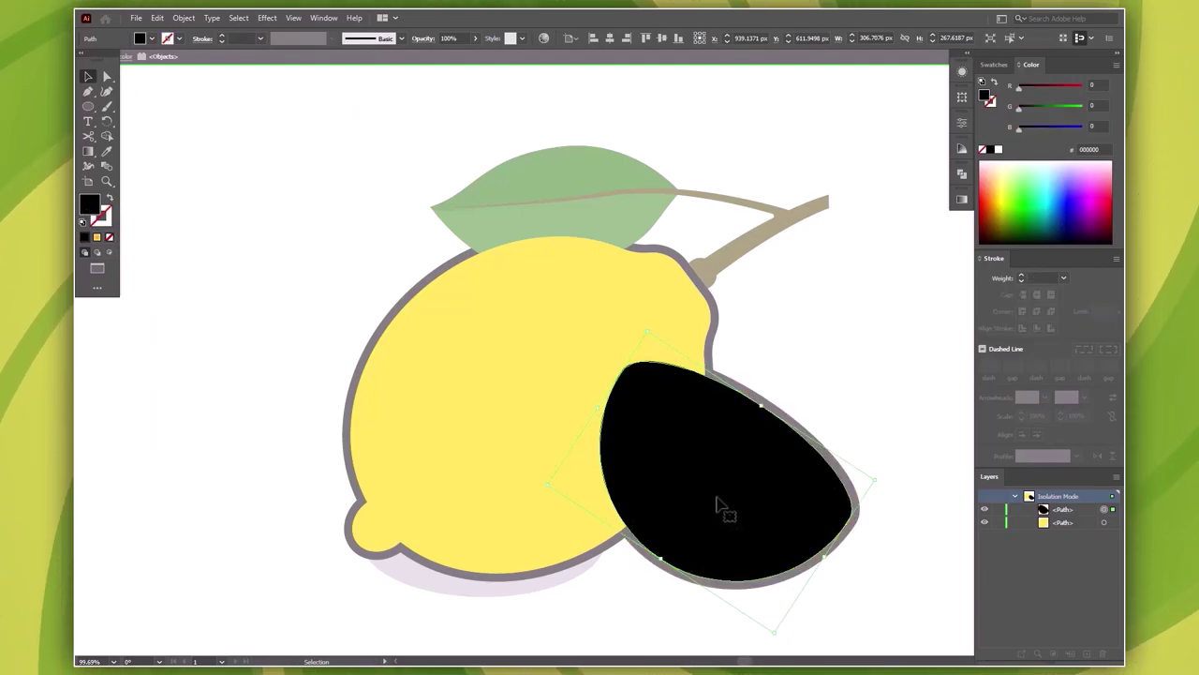
pyautogui.moveTo(719, 506); pyautogui.dragTo(714, 497)
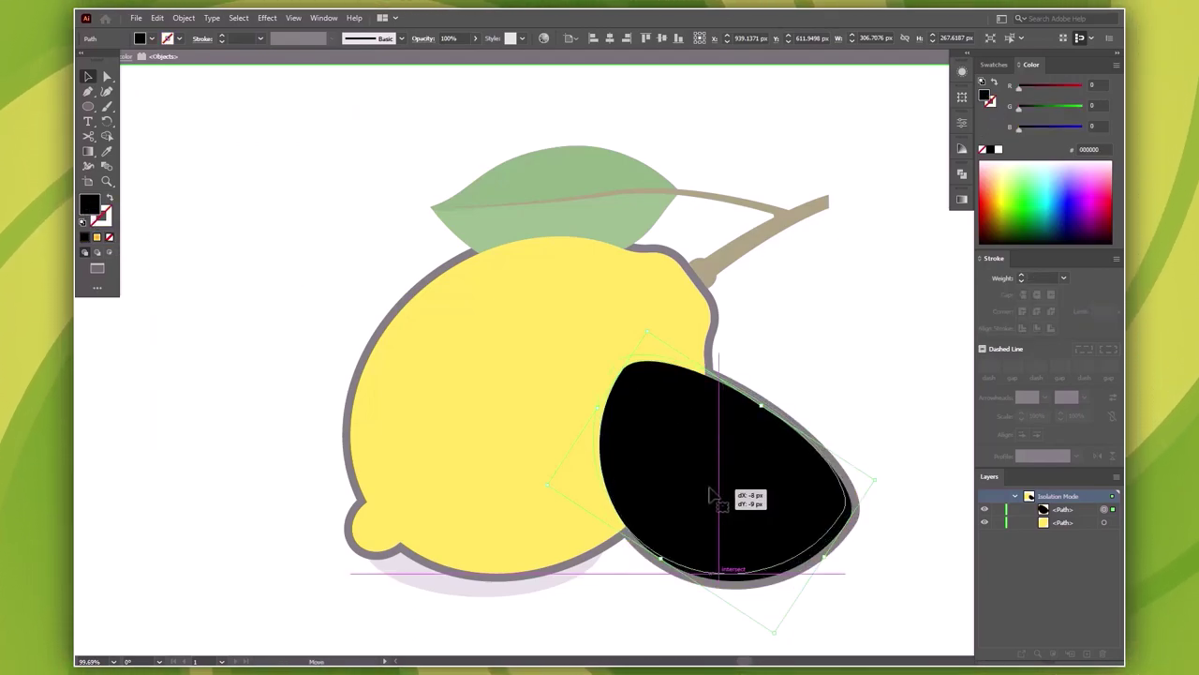
pyautogui.moveTo(705, 495); pyautogui.dragTo(706, 497)
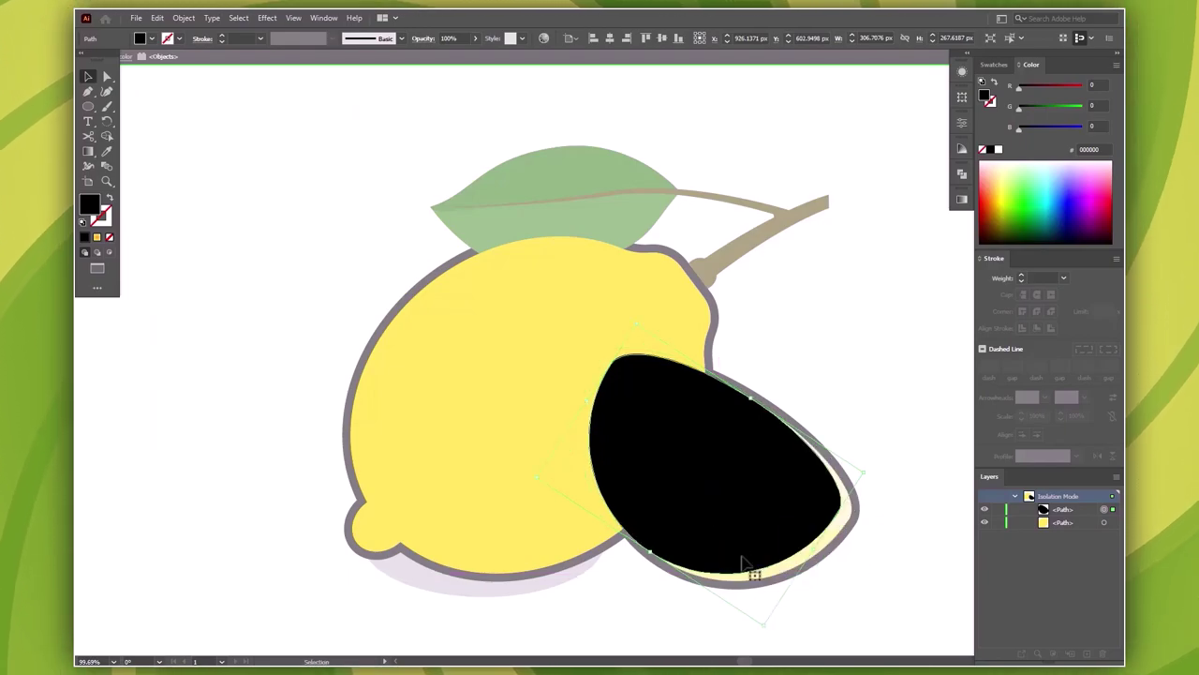
# Step: Trim away the part of the black shape lying outside the lemon with Shape Builder
pyautogui.hotkey('ctrl', 'a')
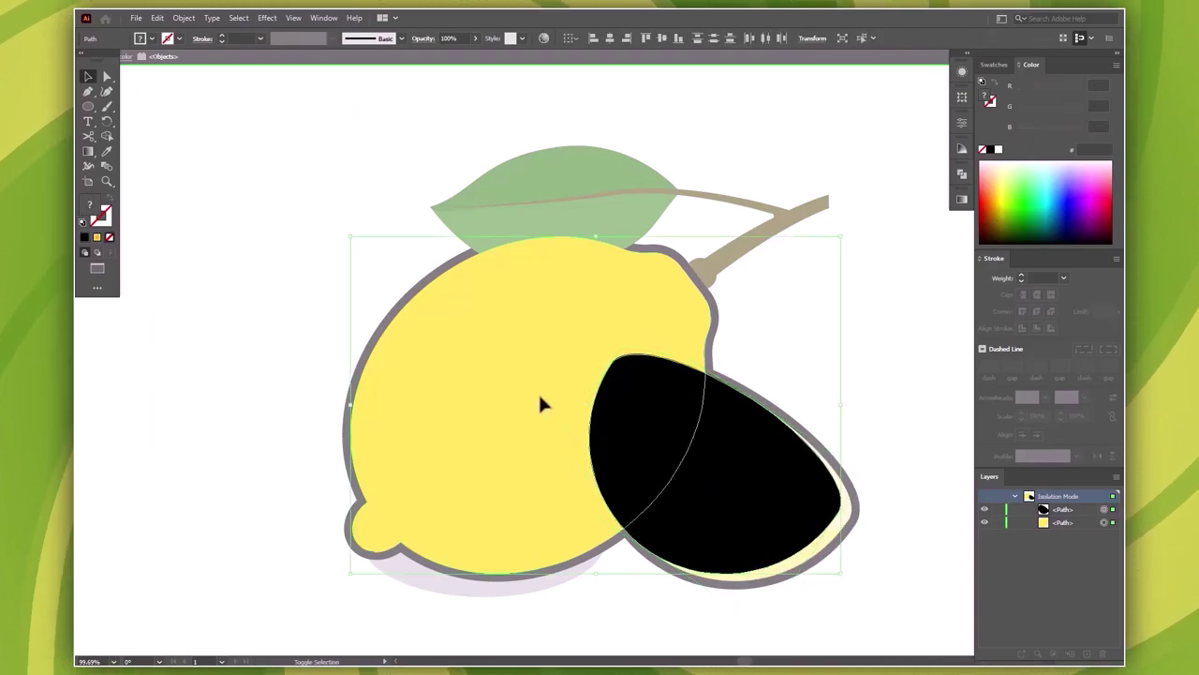
pyautogui.hotkey('shift', 'm')
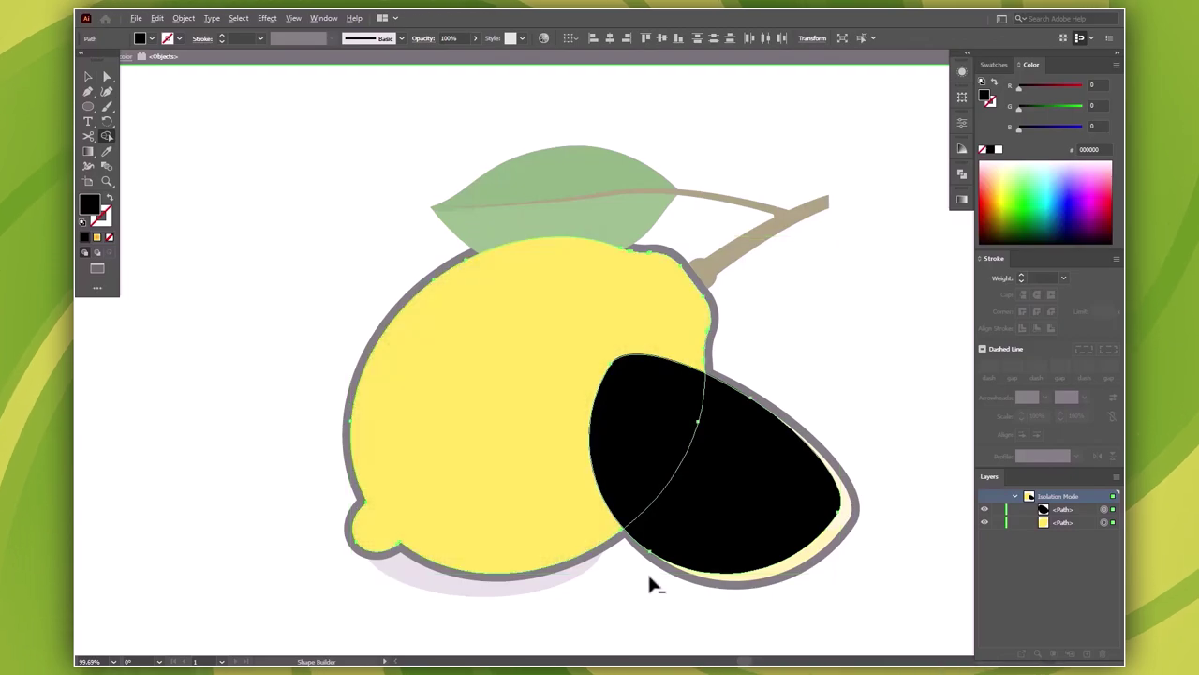
pyautogui.keyDown('alt'); pyautogui.click(715, 549); pyautogui.keyUp('alt')
pyautogui.press('v')
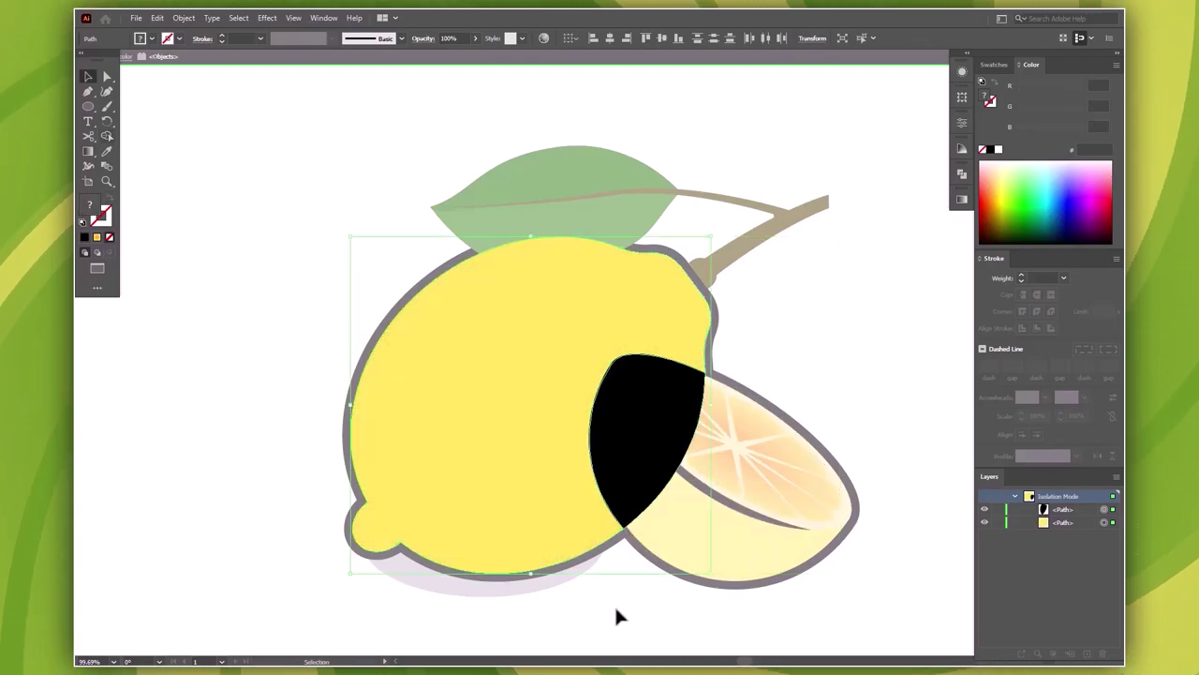
# Step: Set the shadow's opacity to 25% and exit isolation mode
pyautogui.click(643, 462)
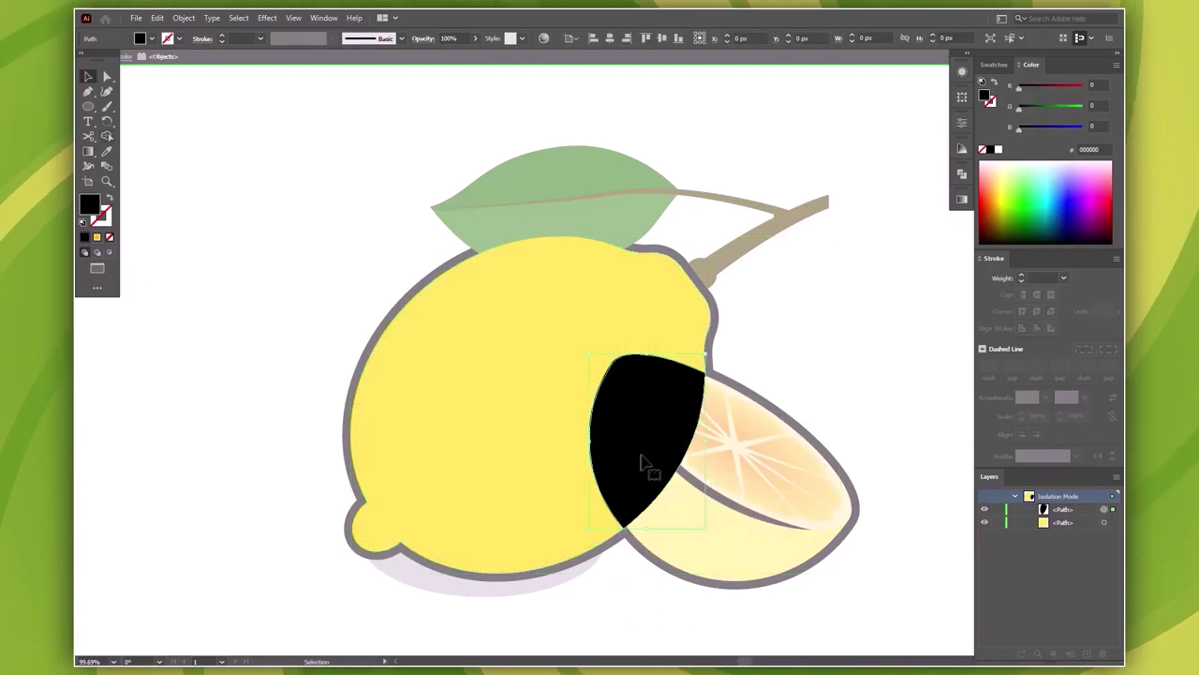
pyautogui.click(448, 38)
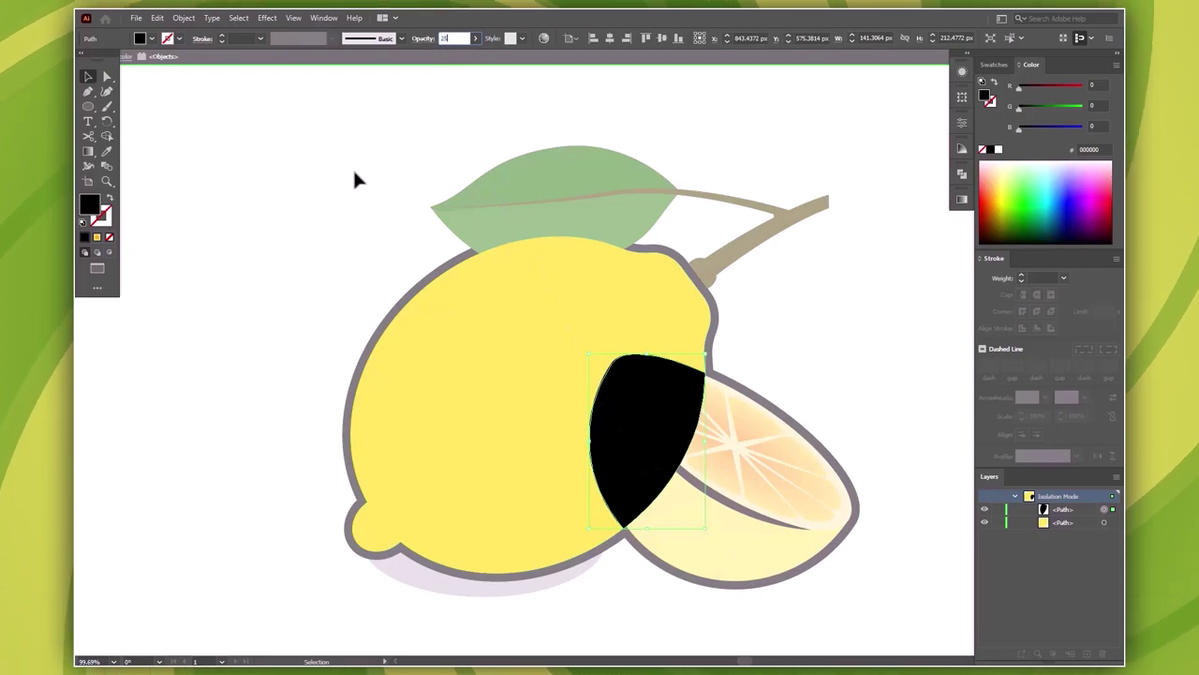
pyautogui.write('25')
pyautogui.press('Return')
pyautogui.doubleClick(321, 197)
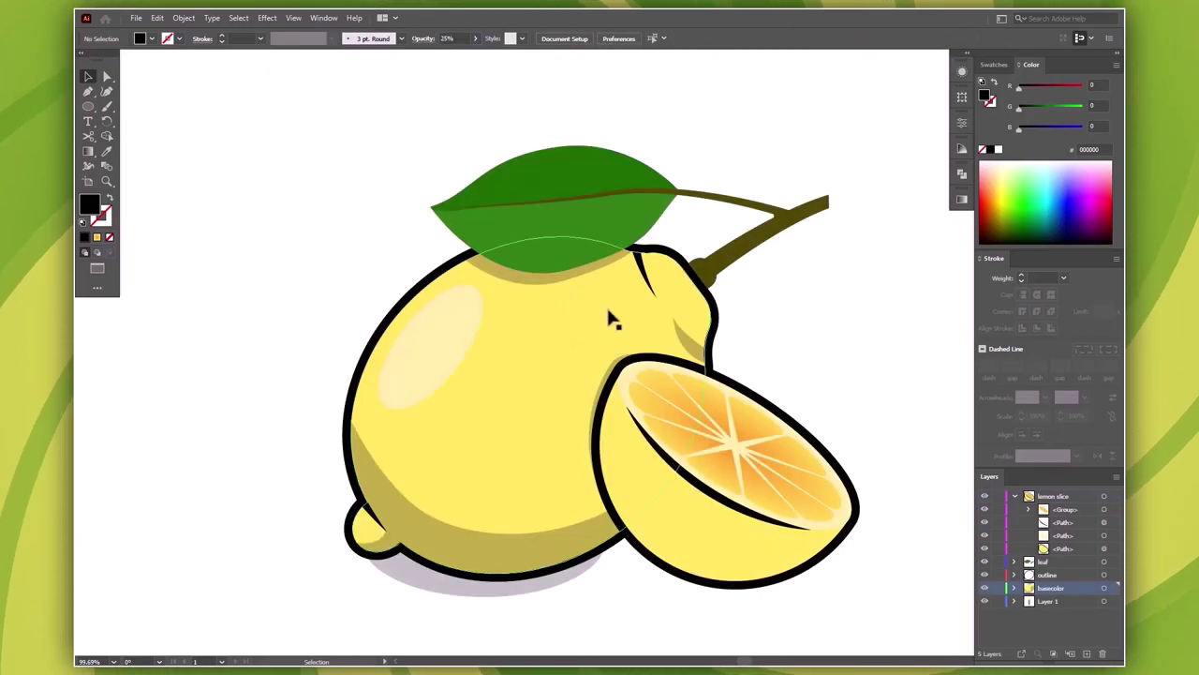
# Step: Check the shadow and lemon body in the Pathfinder panel without applying any change
pyautogui.click(611, 373)
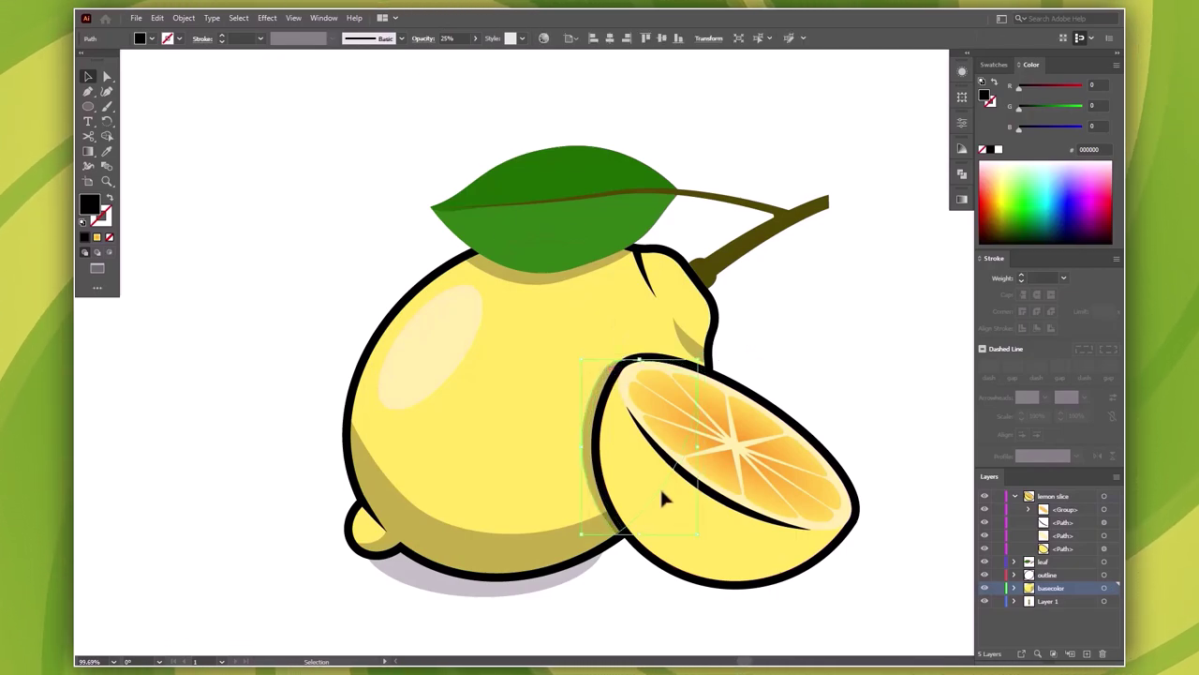
pyautogui.click(558, 551)
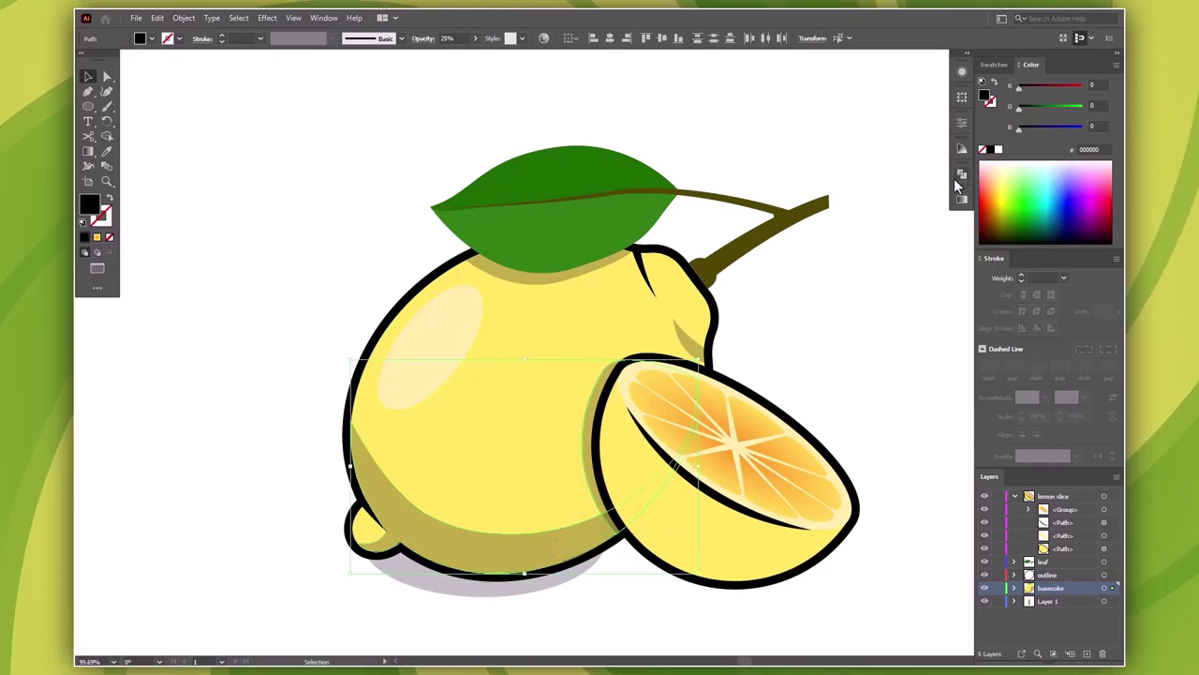
pyautogui.click(959, 177)
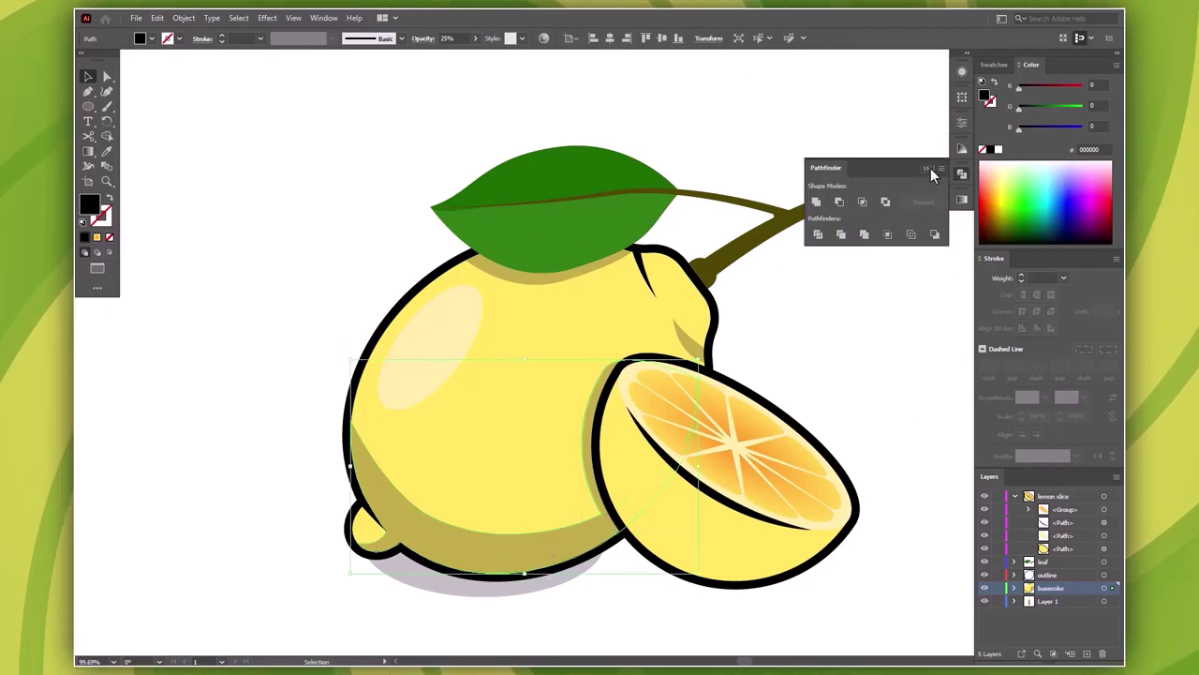
pyautogui.click(927, 168)
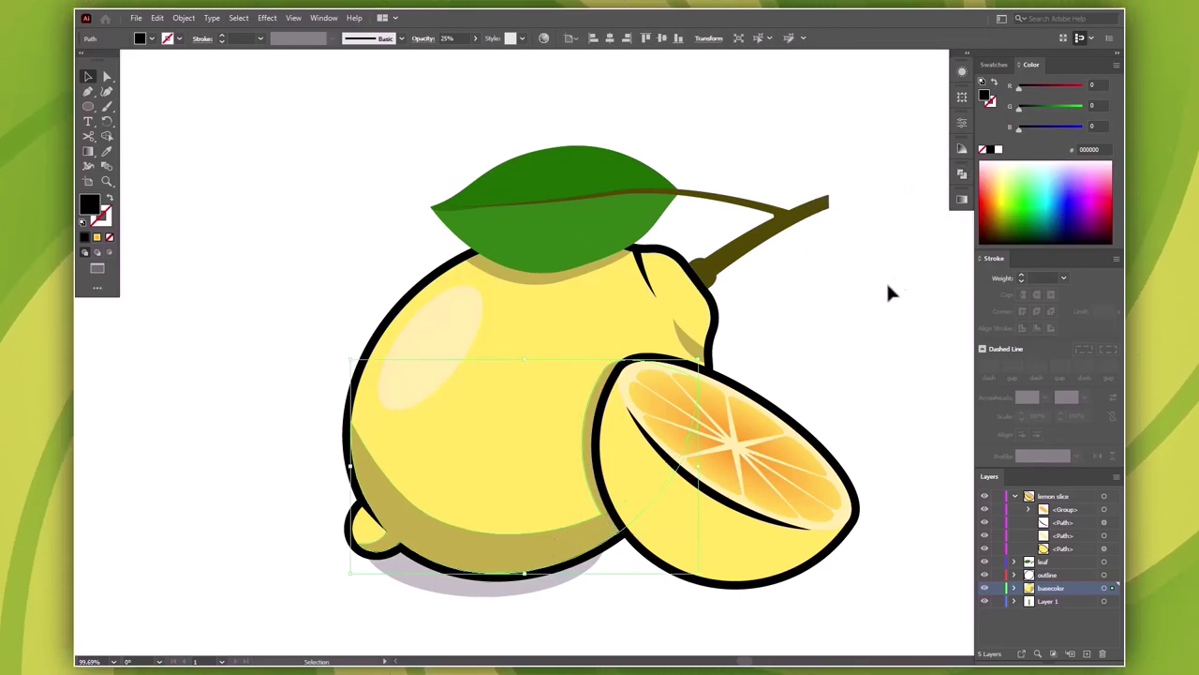
pyautogui.click(690, 343)
# Step: Drag the crescent shadow's anchors and handles so its ends meet the lemon outline beside the slice
pyautogui.hotkey('ctrl', '+')
pyautogui.hotkey('ctrl', '+')
pyautogui.hotkey('ctrl', '+')
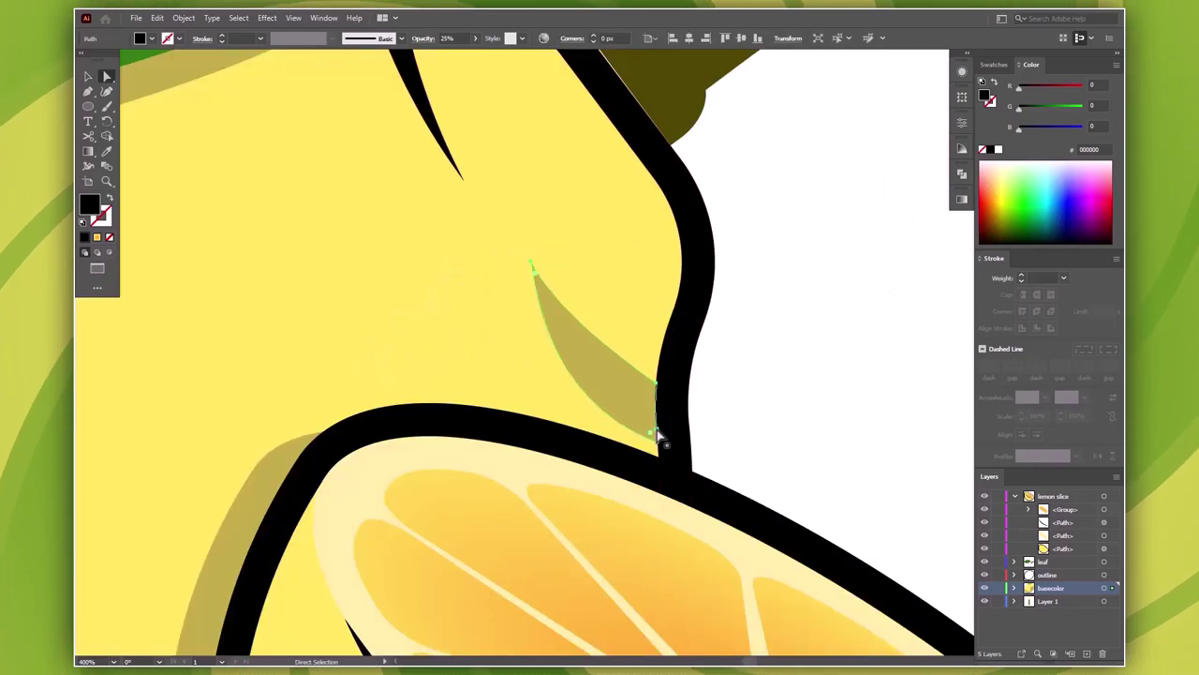
pyautogui.press('a')
pyautogui.moveTo(661, 442); pyautogui.dragTo(660, 450)
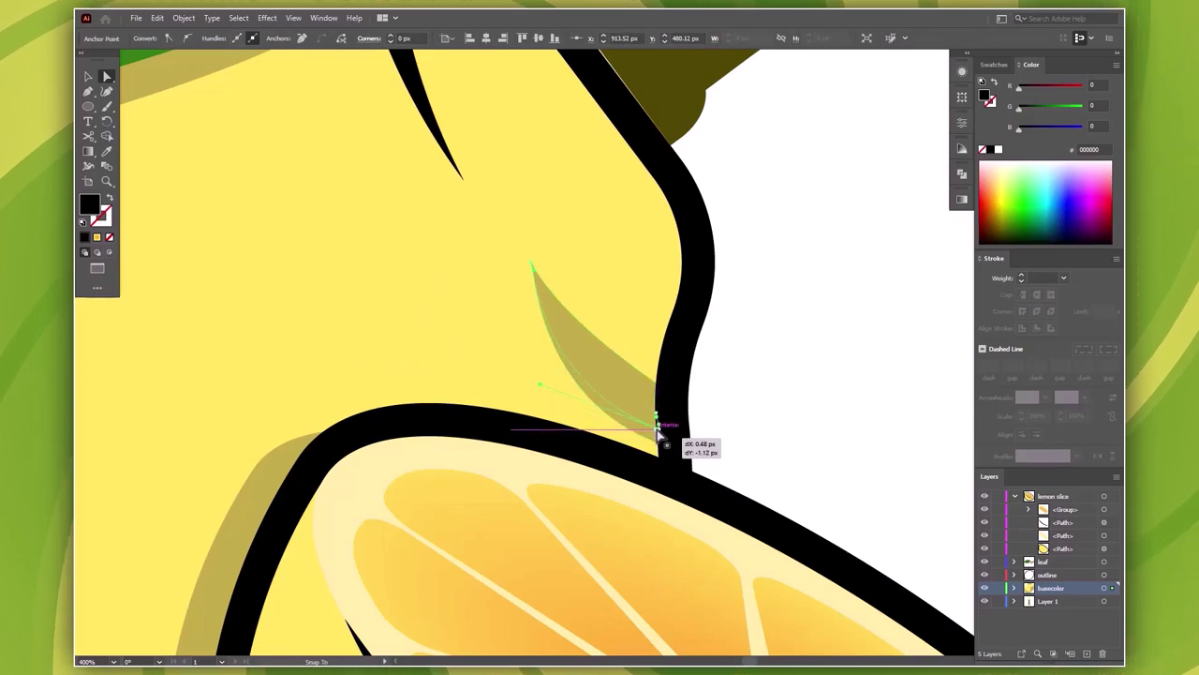
pyautogui.moveTo(658, 426); pyautogui.dragTo(657, 423)
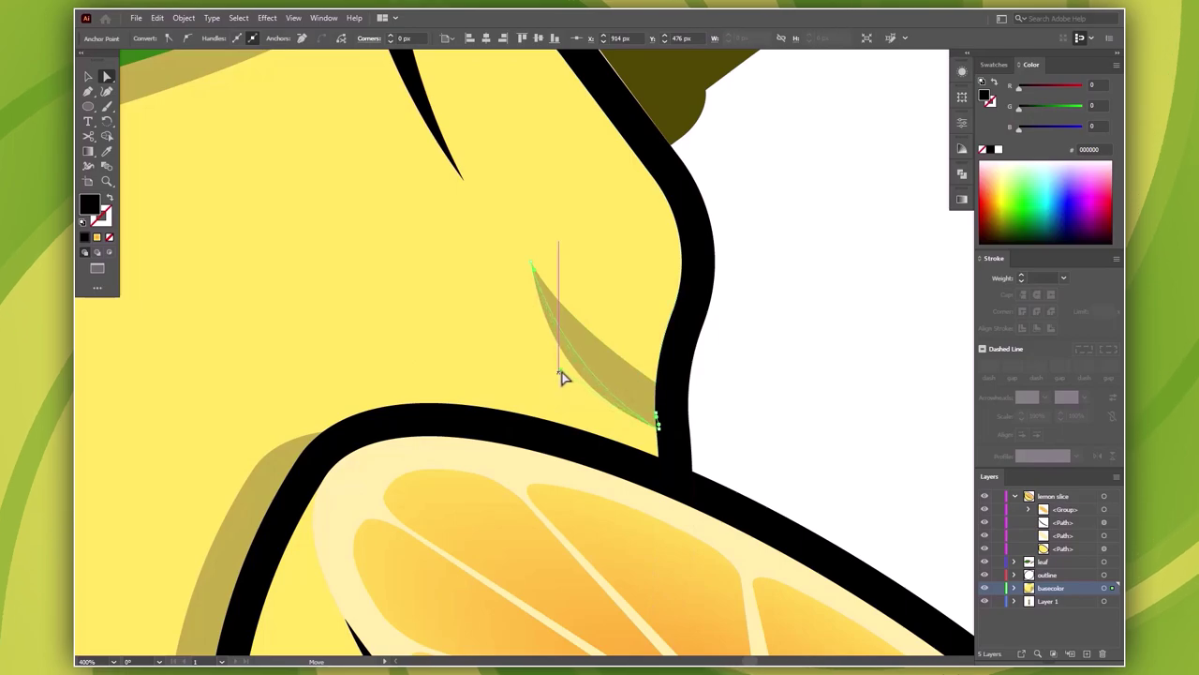
pyautogui.moveTo(564, 377); pyautogui.dragTo(561, 371)
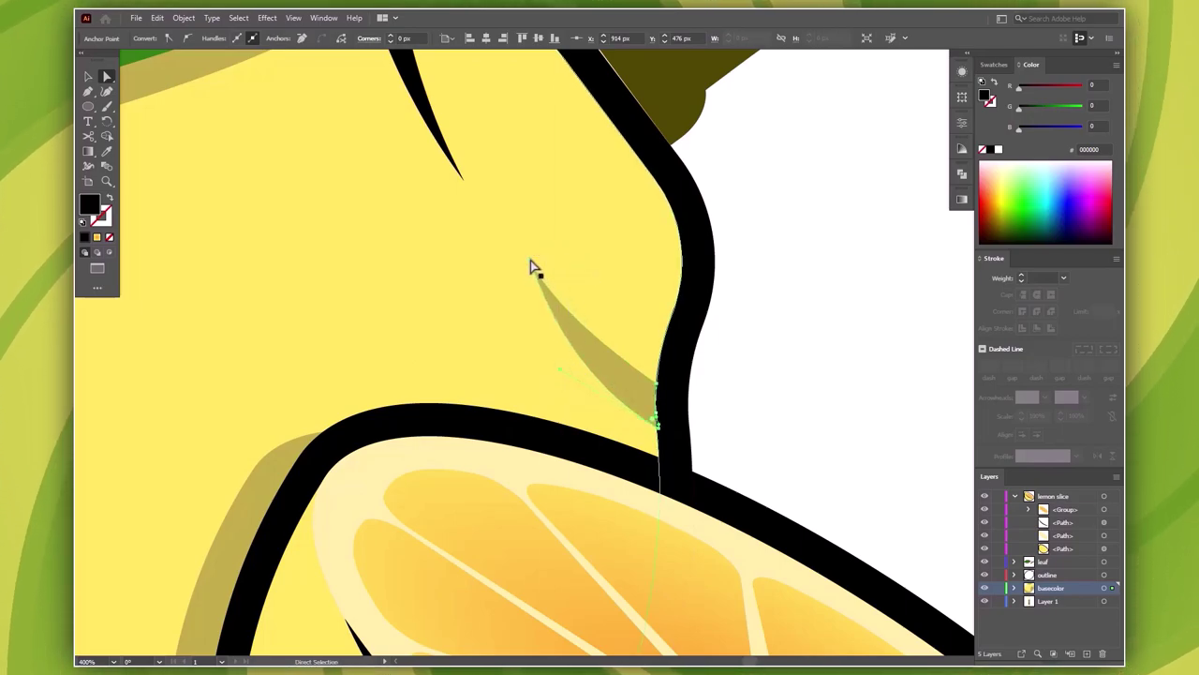
pyautogui.moveTo(530, 266); pyautogui.dragTo(531, 269)
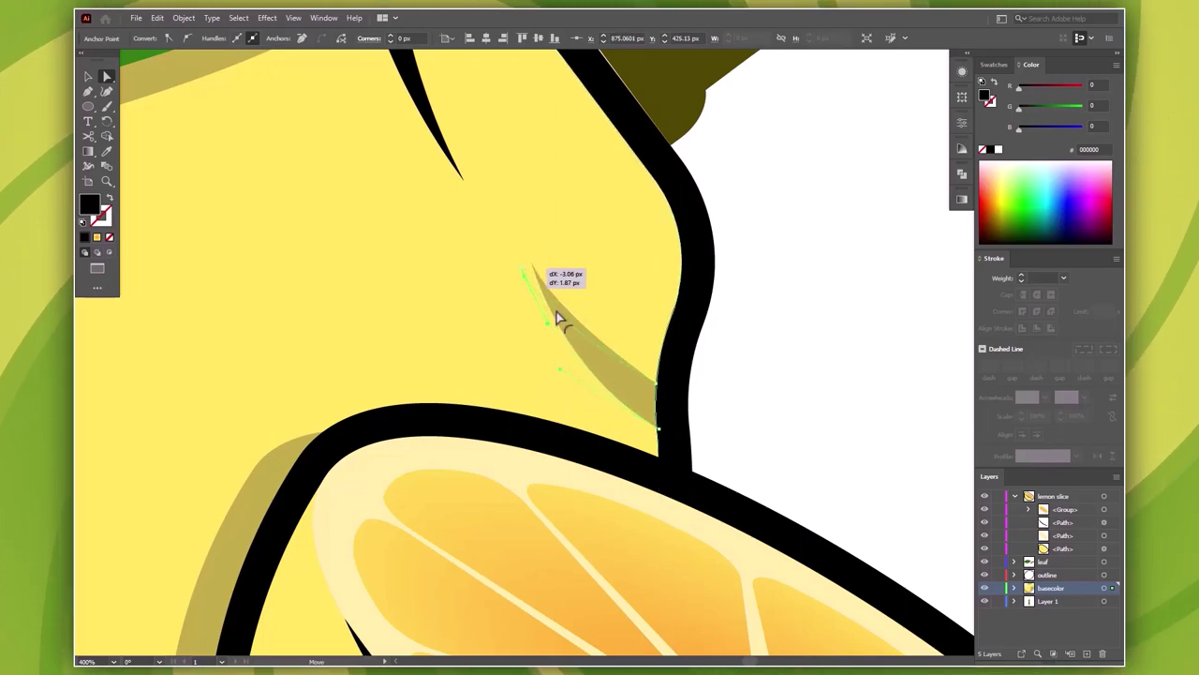
pyautogui.moveTo(557, 319); pyautogui.dragTo(558, 320)
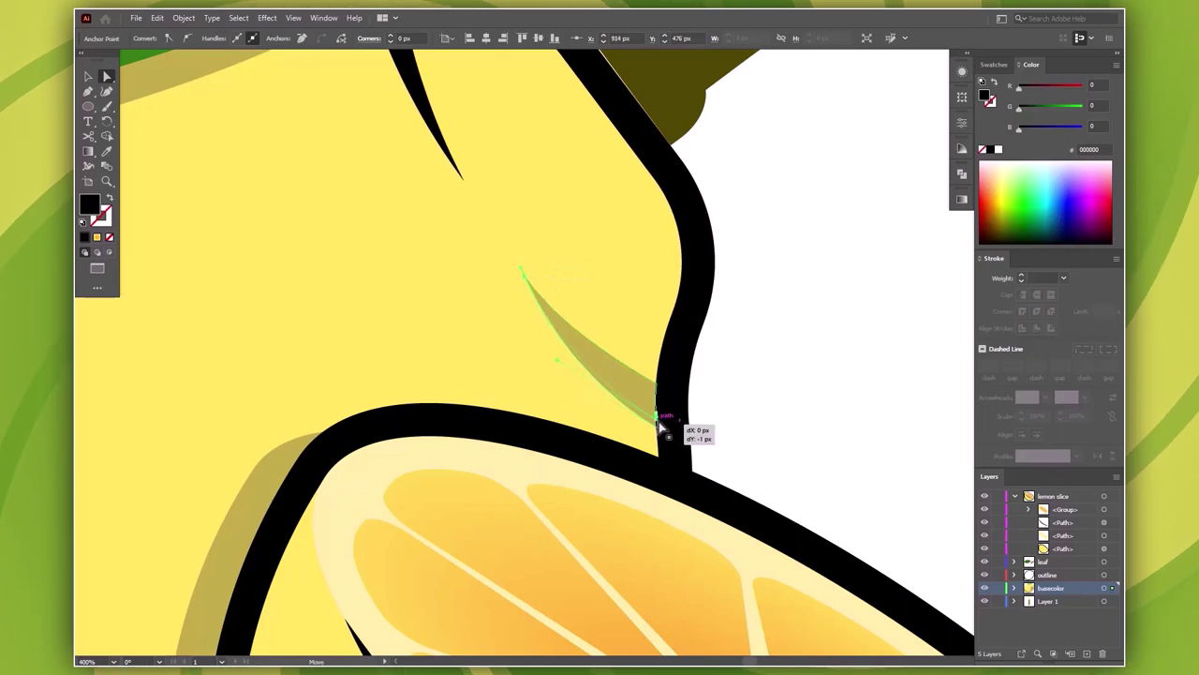
pyautogui.moveTo(658, 426); pyautogui.dragTo(660, 427)
# Step: Isolate the lemon slice and draw a trial pen shape beneath it
pyautogui.hotkey('ctrl', '0')
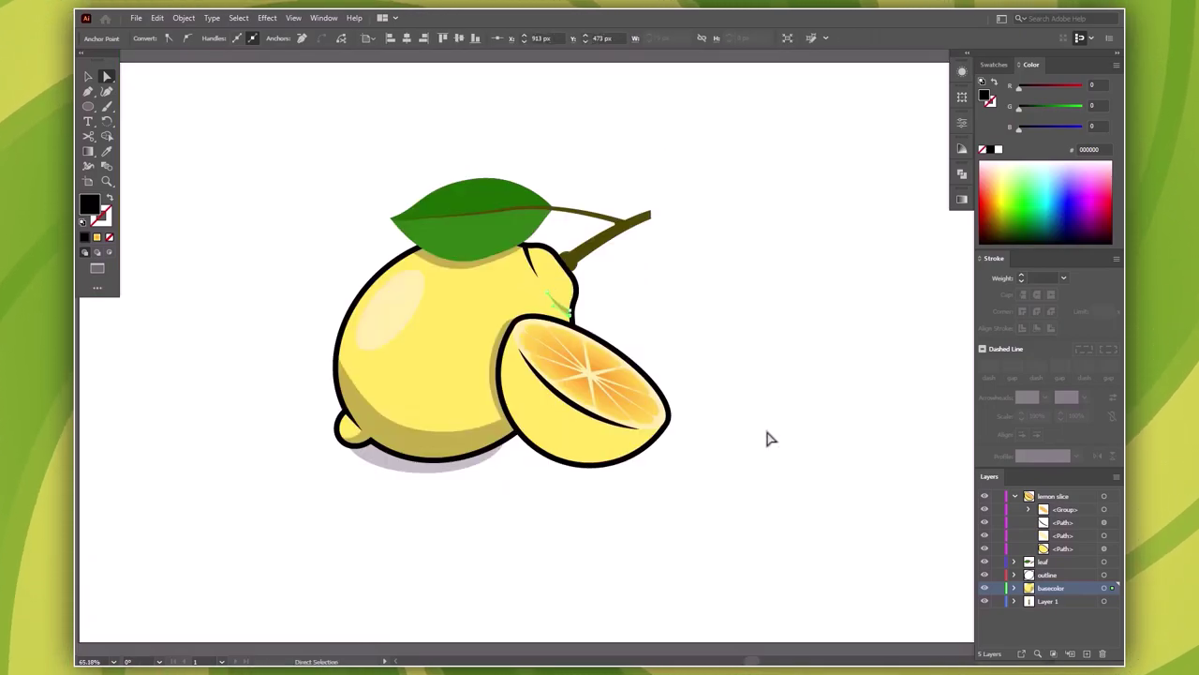
pyautogui.doubleClick(586, 450)
pyautogui.press('p')
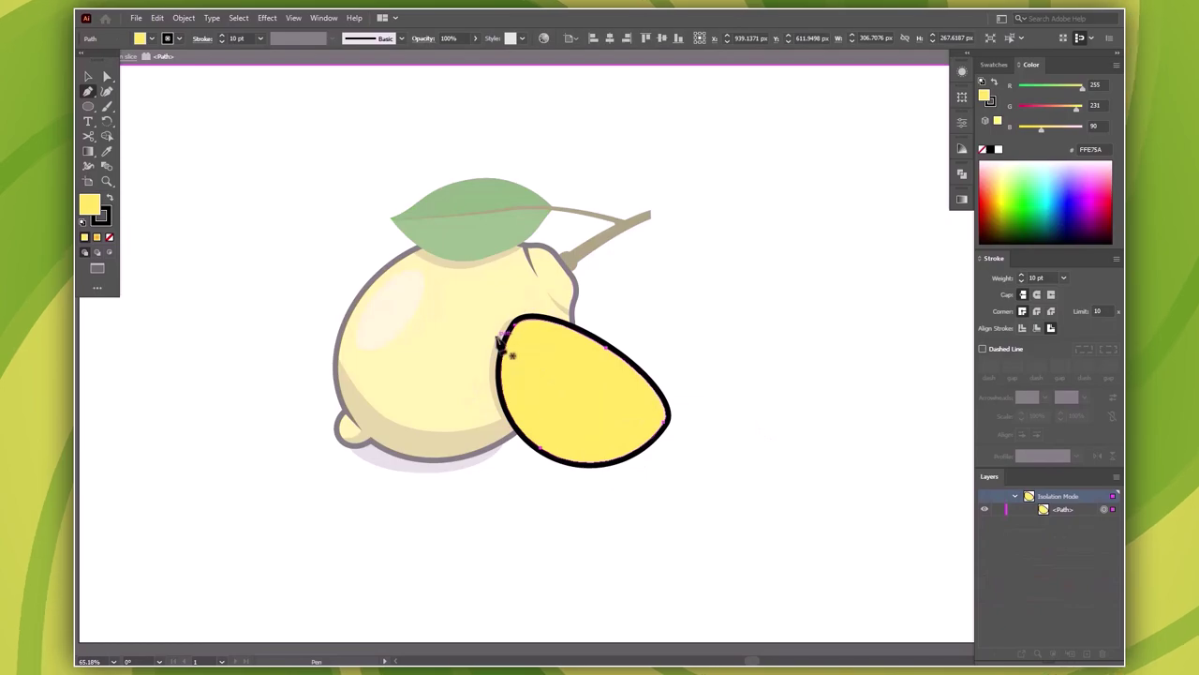
pyautogui.click(466, 463)
pyautogui.moveTo(649, 457); pyautogui.dragTo(835, 450)
pyautogui.click(631, 521)
# Step: Remove the trial shape's fill, tweak one of its points, then delete it
pyautogui.press('v')
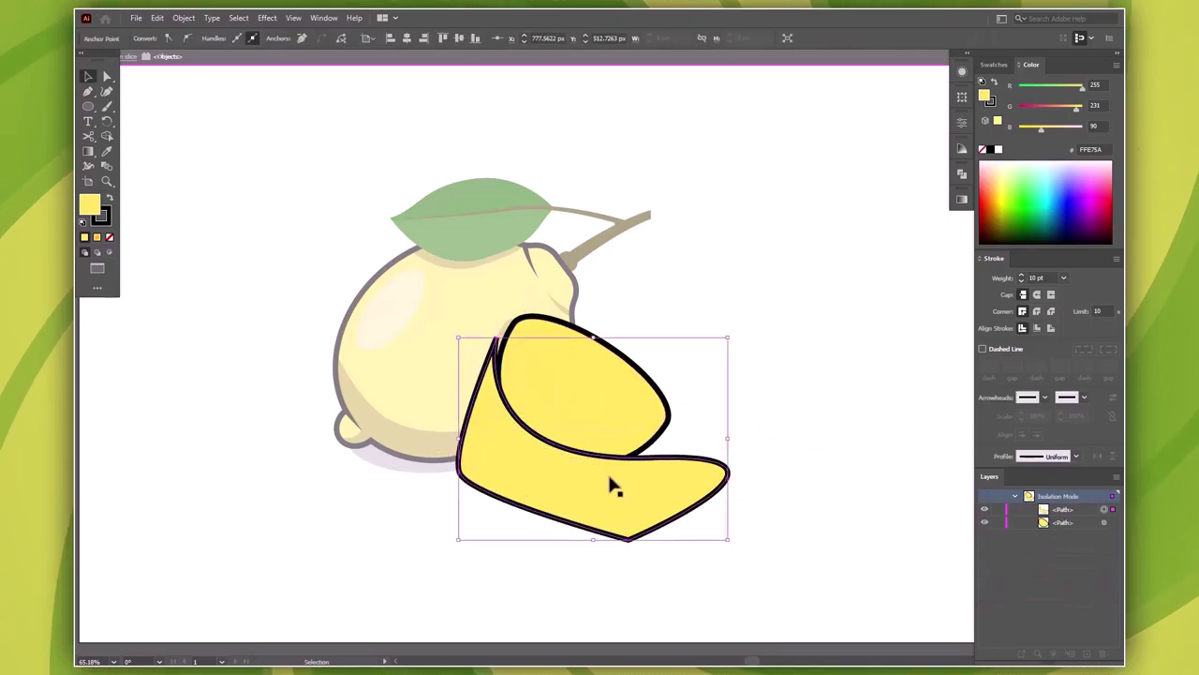
pyautogui.click(110, 238)
pyautogui.press('a')
pyautogui.moveTo(669, 468); pyautogui.dragTo(659, 454)
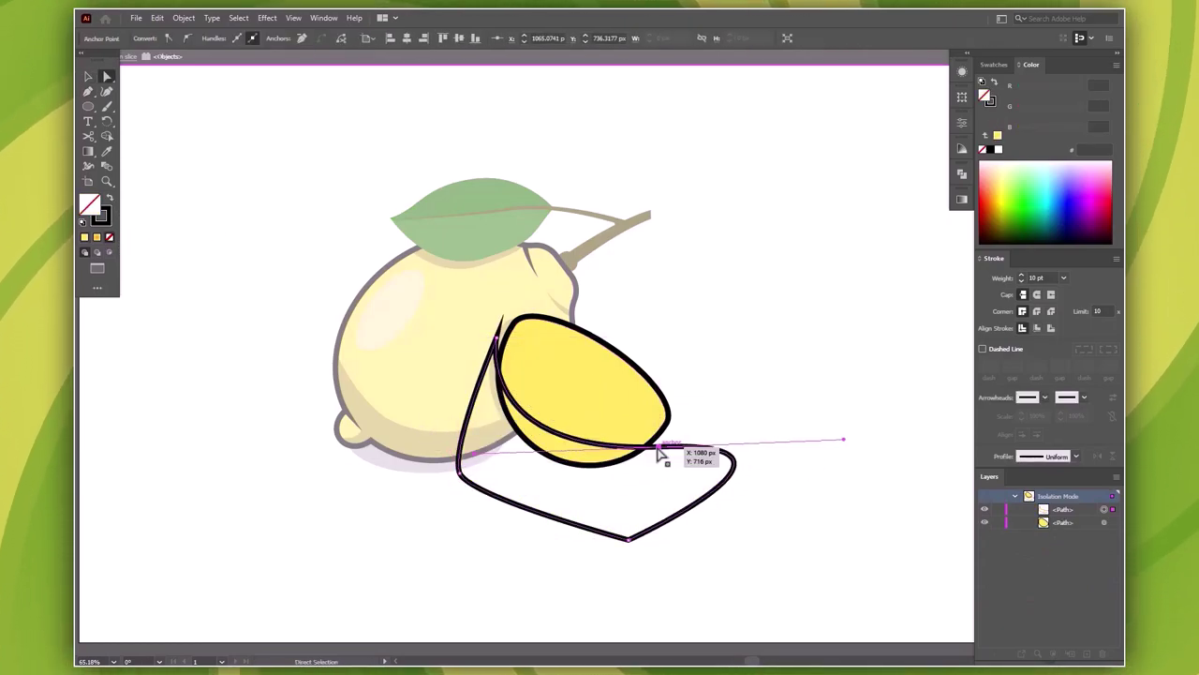
pyautogui.press('Delete')
pyautogui.press('v')
# Step: Inspect the anchors along the slice's bottom curve and exit isolation mode
pyautogui.click(610, 455)
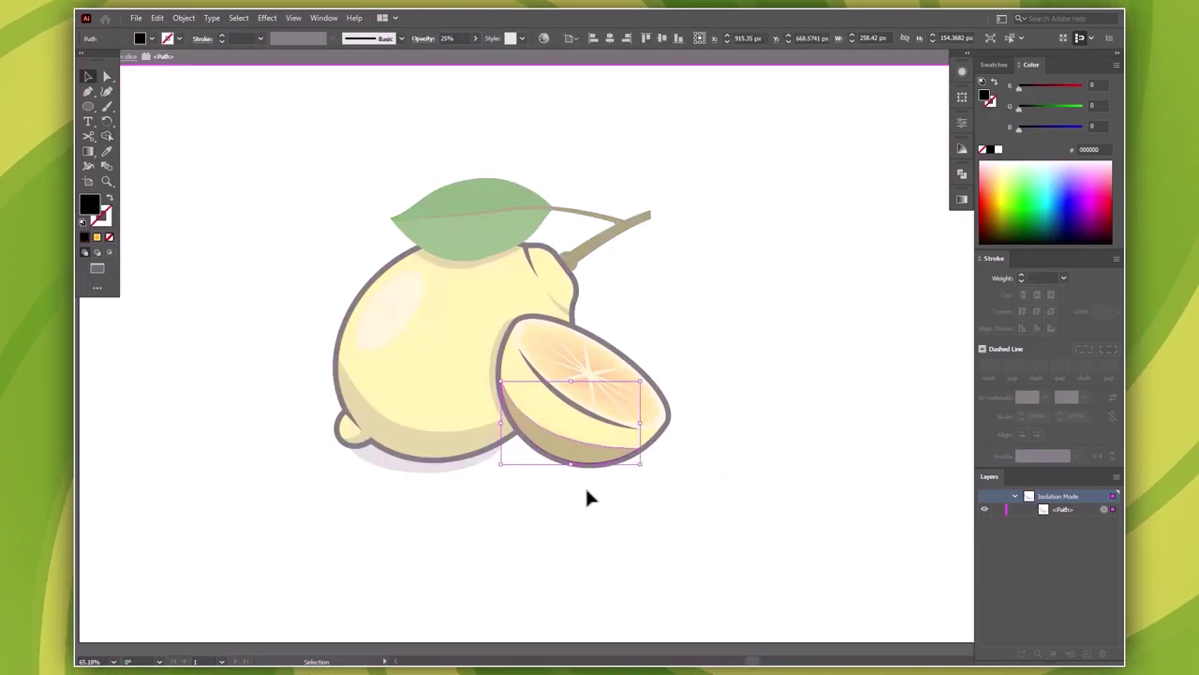
pyautogui.press('a')
pyautogui.click(642, 460)
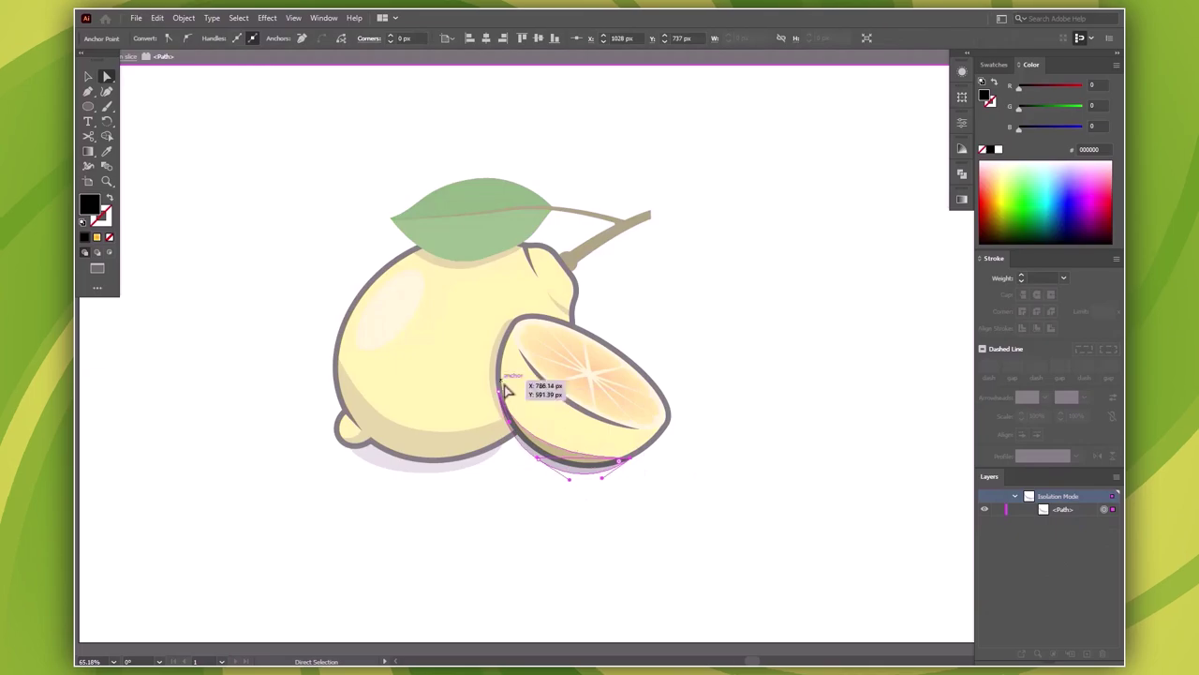
pyautogui.doubleClick(618, 521)
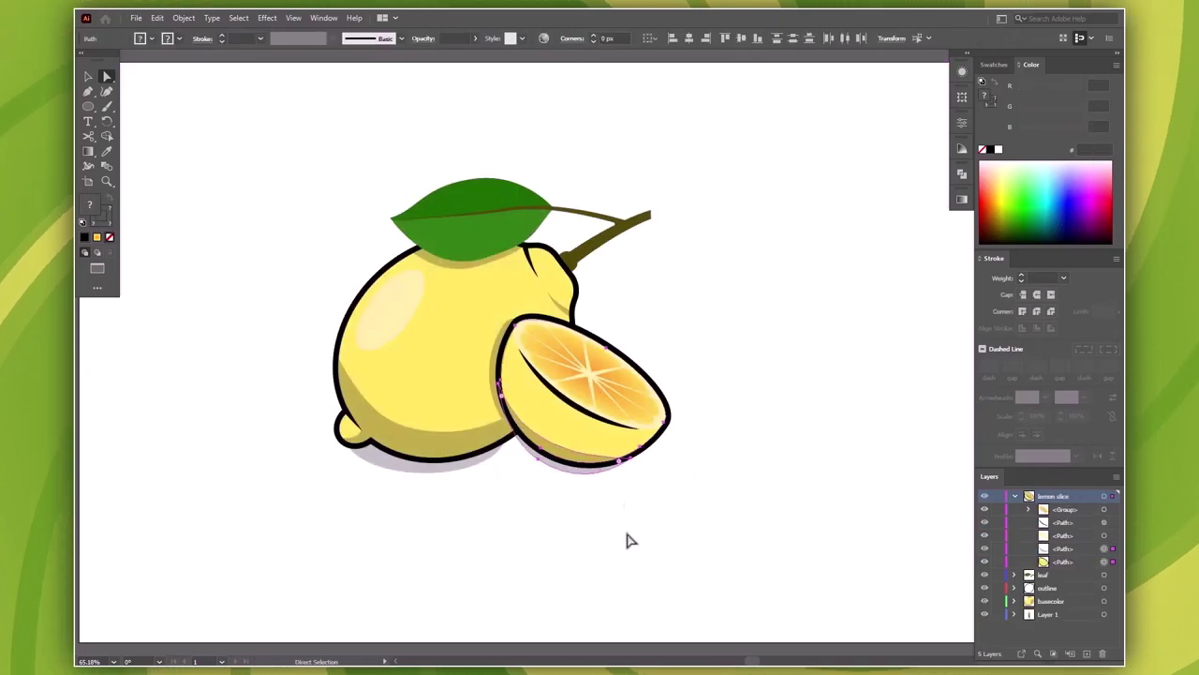
# Step: Copy the shadow ellipse under the slice, tilt it, and Unite it with the lemon's shadow
pyautogui.press('v')
pyautogui.moveTo(421, 474); pyautogui.dragTo(588, 474)
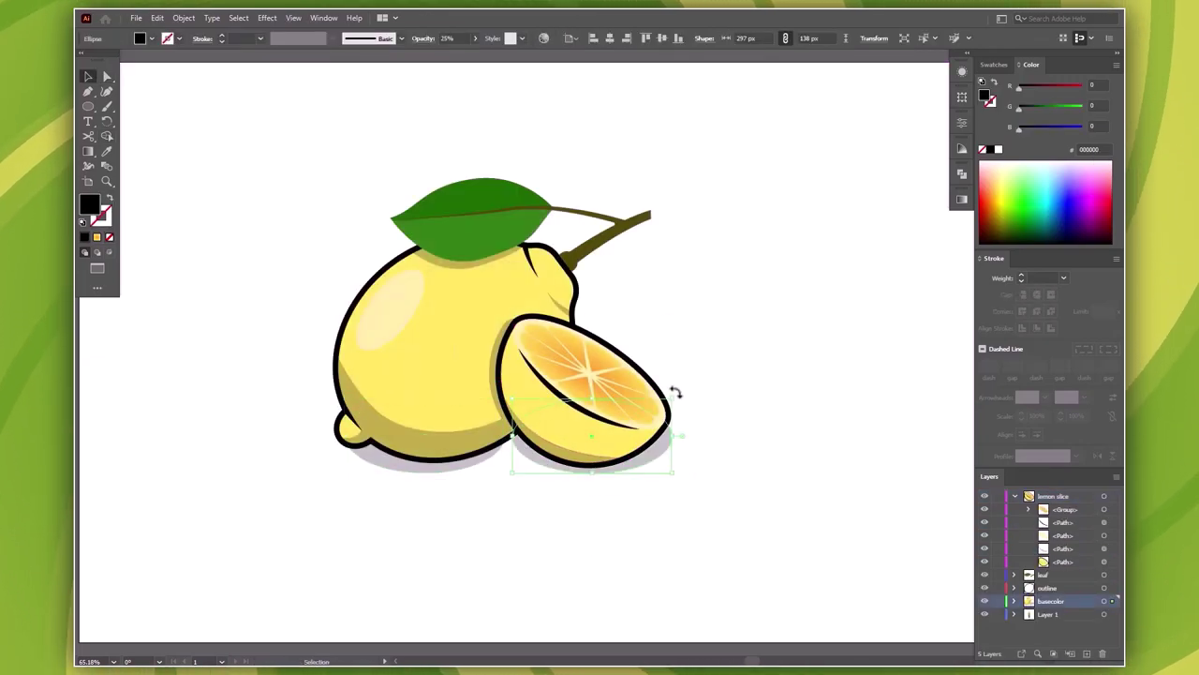
pyautogui.moveTo(675, 391); pyautogui.dragTo(664, 465)
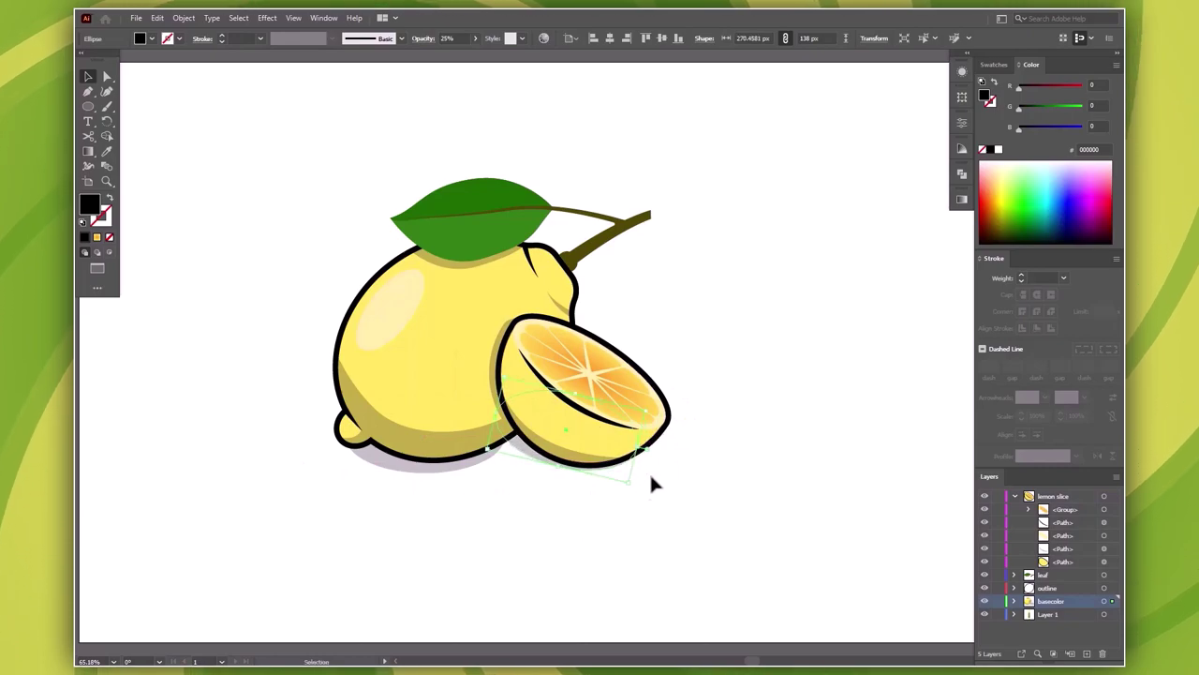
pyautogui.keyDown('shift'); pyautogui.click(466, 468); pyautogui.keyUp('shift')
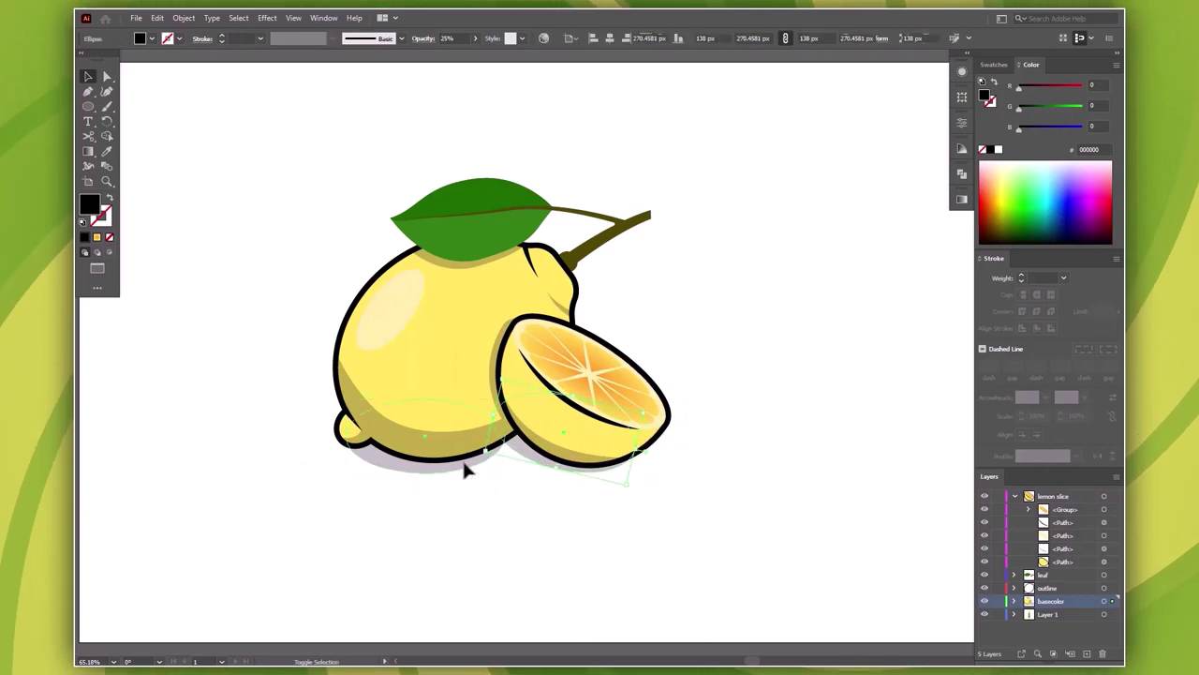
pyautogui.hotkey('ctrl', 'shift', 'F9')
pyautogui.click(823, 207)
pyautogui.click(753, 395)
pyautogui.hotkey('ctrl', 'shift', 'F9')
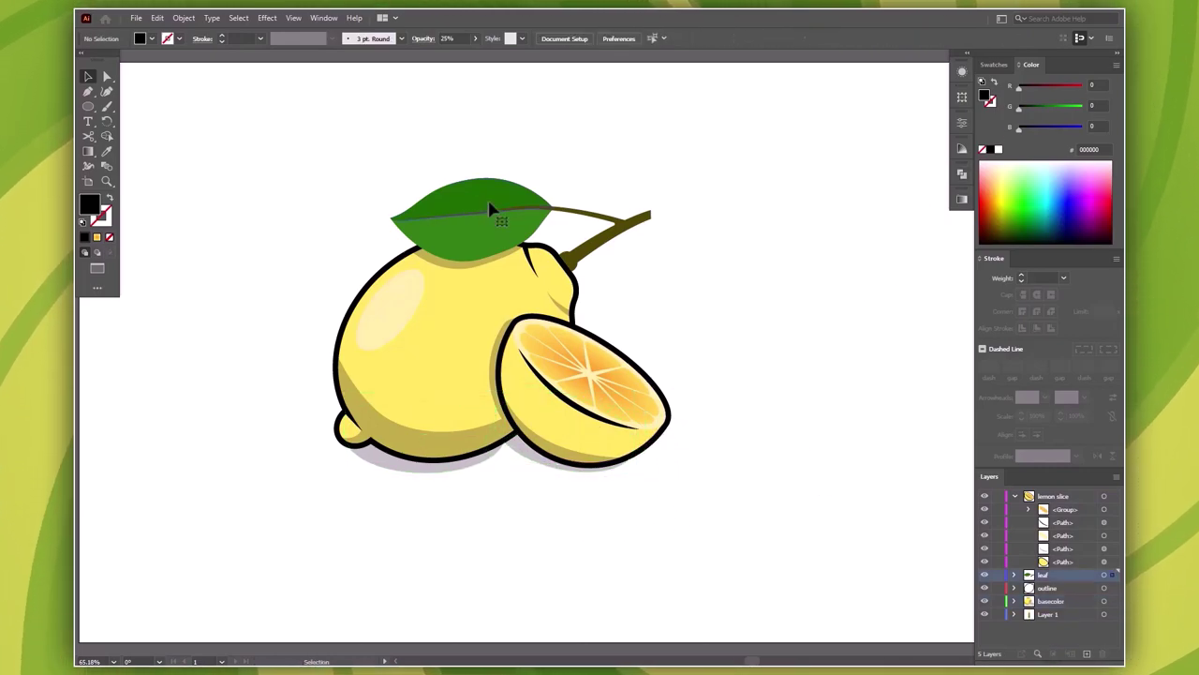
# Step: Duplicate the leaf, paste it in back, and rotate it to peek beside the slice
pyautogui.moveTo(488, 208)
pyautogui.mouseDown()
pyautogui.moveTo(781, 306)
pyautogui.moveTo(707, 418)
pyautogui.mouseUp()
pyautogui.rightClick(776, 320)
pyautogui.click(804, 403)
pyautogui.press('Delete')
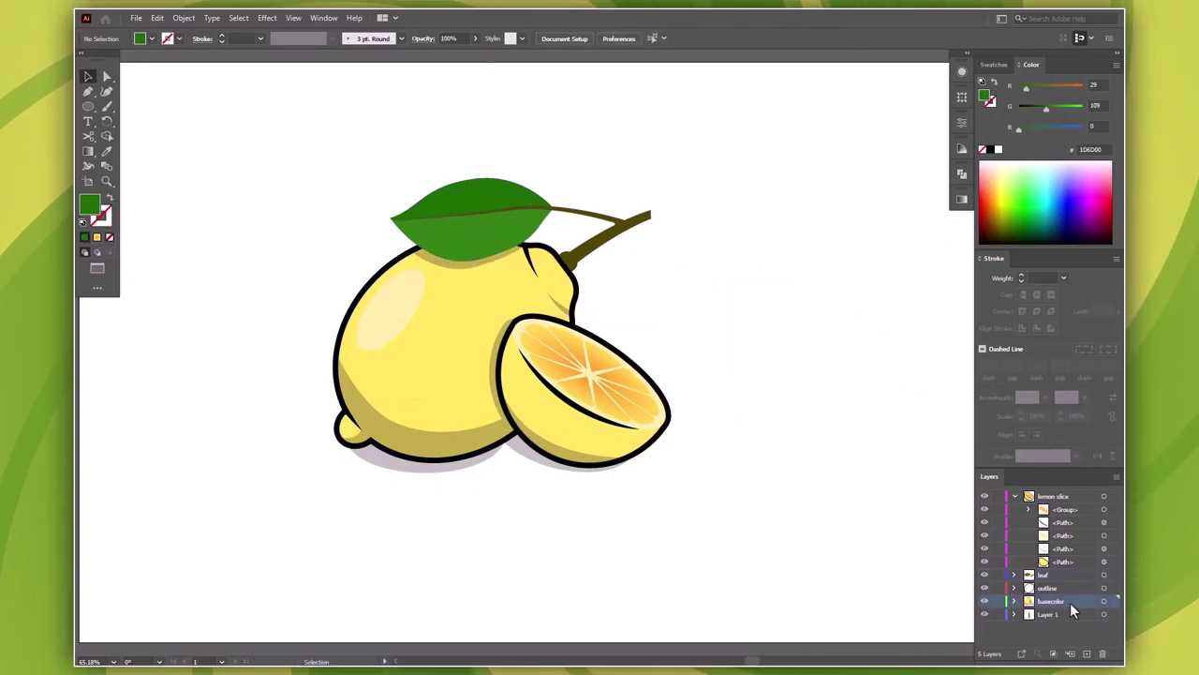
pyautogui.click(158, 18)
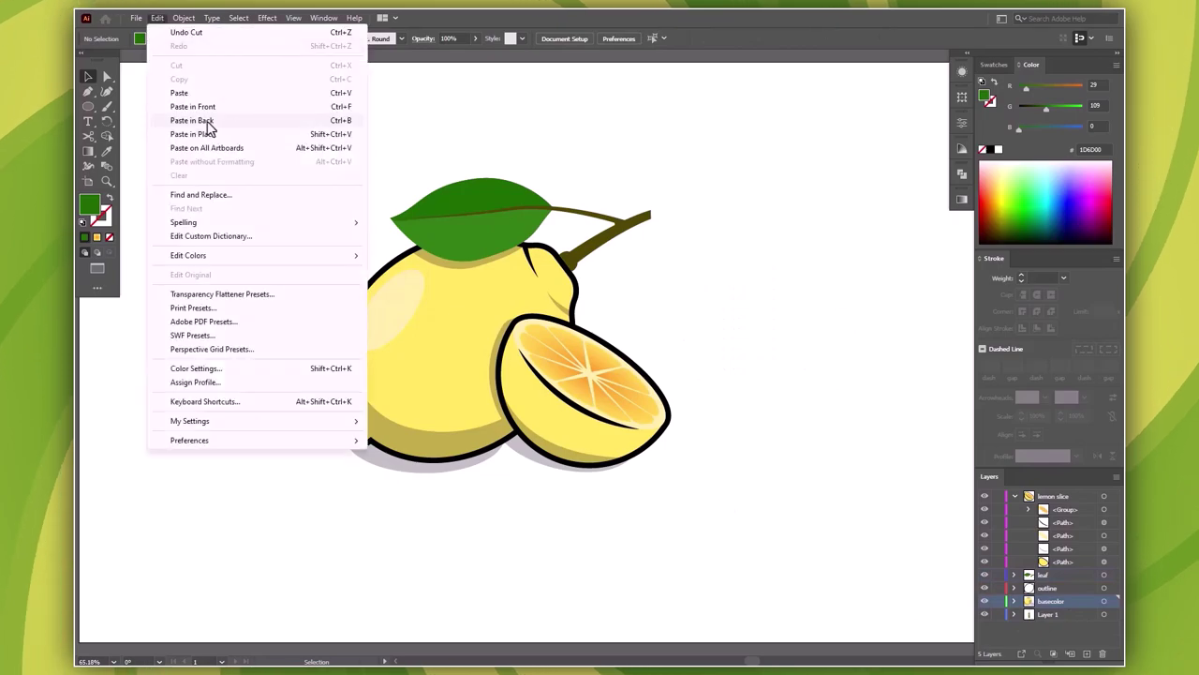
pyautogui.click(208, 123)
pyautogui.moveTo(762, 344)
pyautogui.mouseDown()
pyautogui.moveTo(691, 415)
pyautogui.moveTo(691, 460)
pyautogui.mouseUp()
pyautogui.click(784, 476)
# Step: Zoom out and shift all the lemon artwork slightly to the right
pyautogui.hotkey('ctrl', '-')
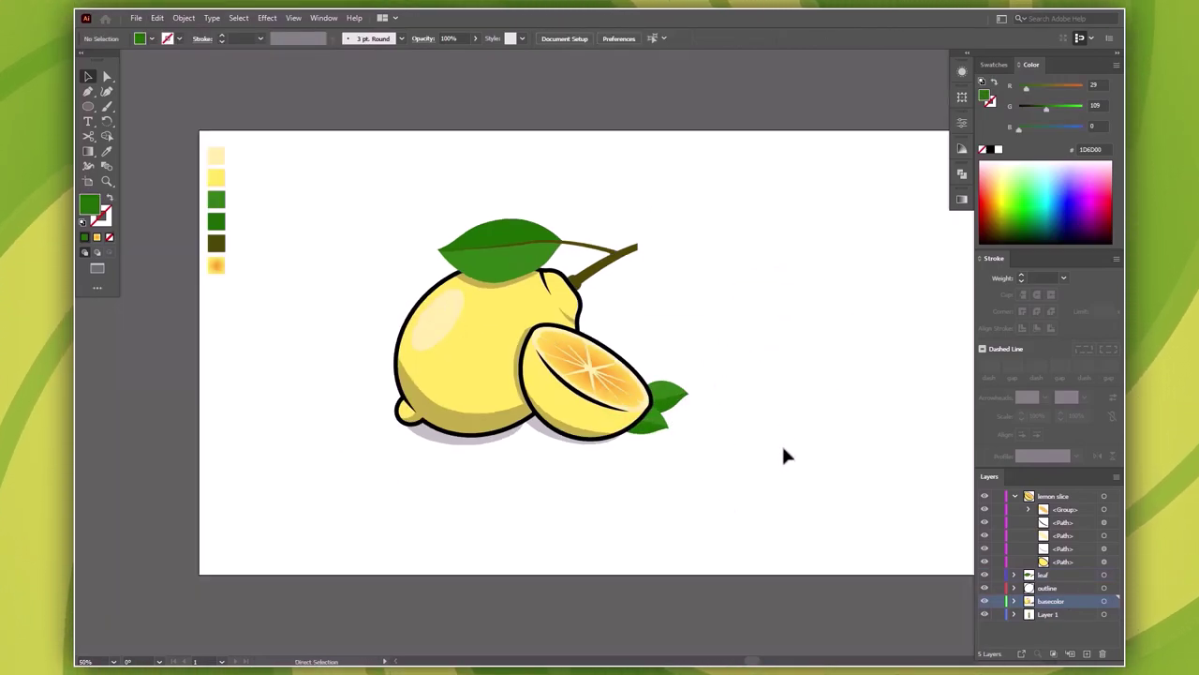
pyautogui.hotkey('ctrl', '-')
pyautogui.hotkey('ctrl', 'a')
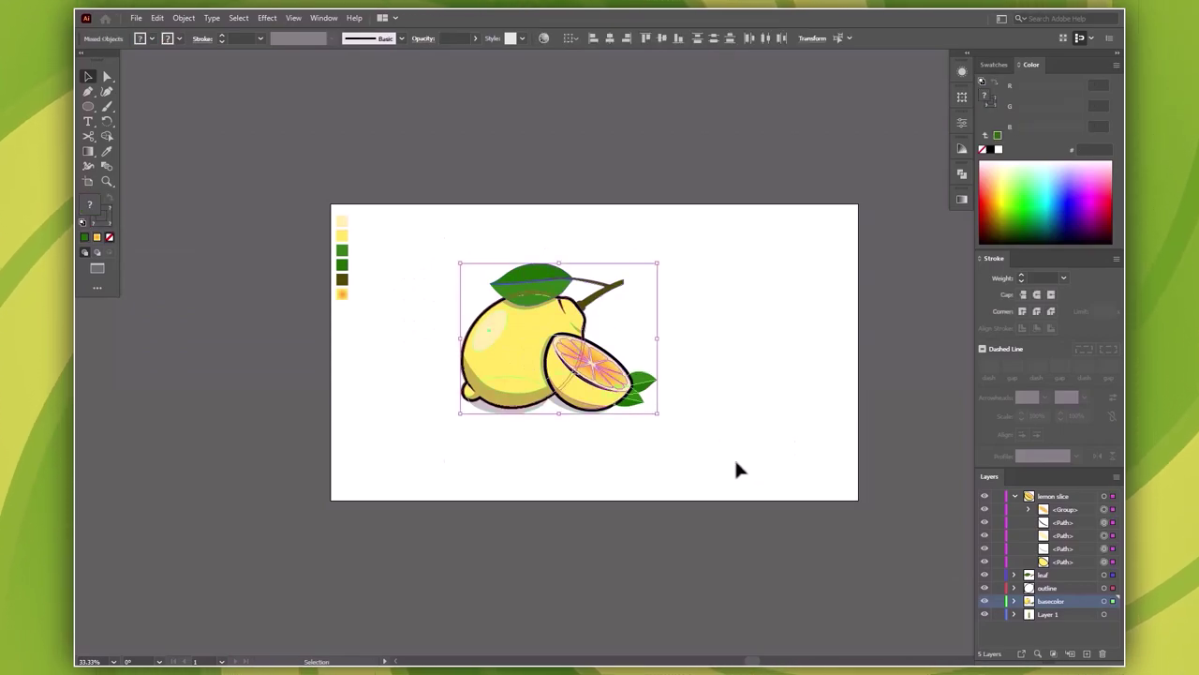
pyautogui.moveTo(538, 376); pyautogui.dragTo(588, 375)
pyautogui.click(747, 383)
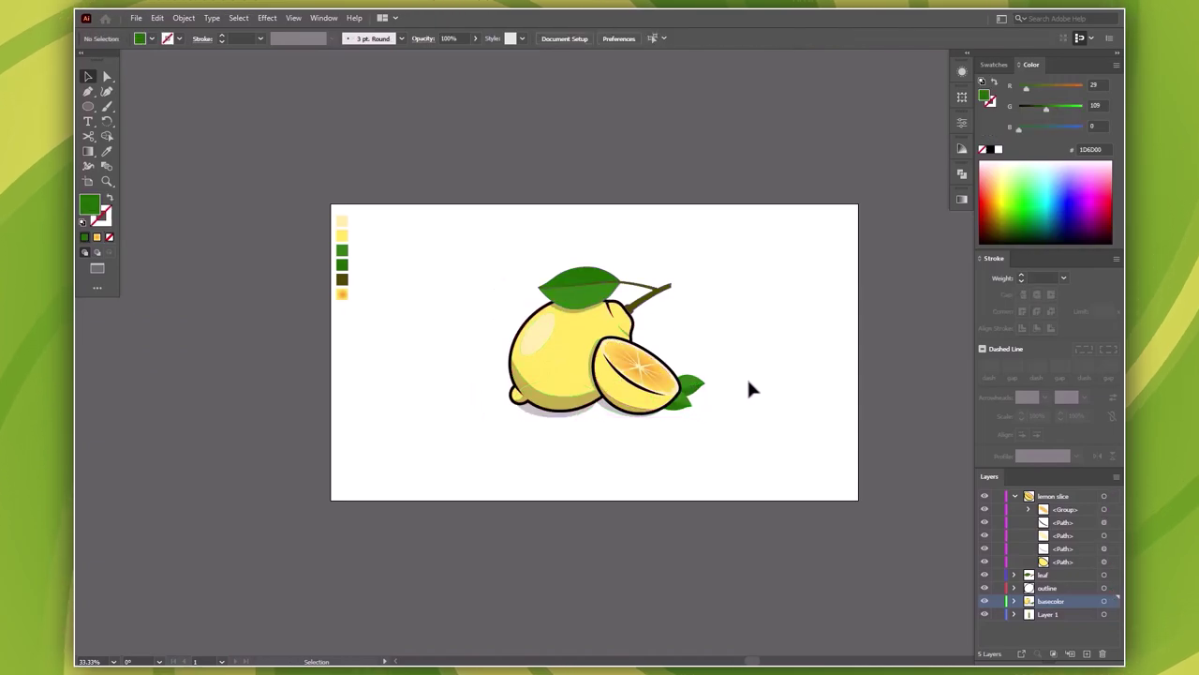
# Step: Move the colour swatch group off the artboard's left side
pyautogui.moveTo(384, 332); pyautogui.dragTo(383, 334)
pyautogui.moveTo(349, 276); pyautogui.dragTo(311, 267)
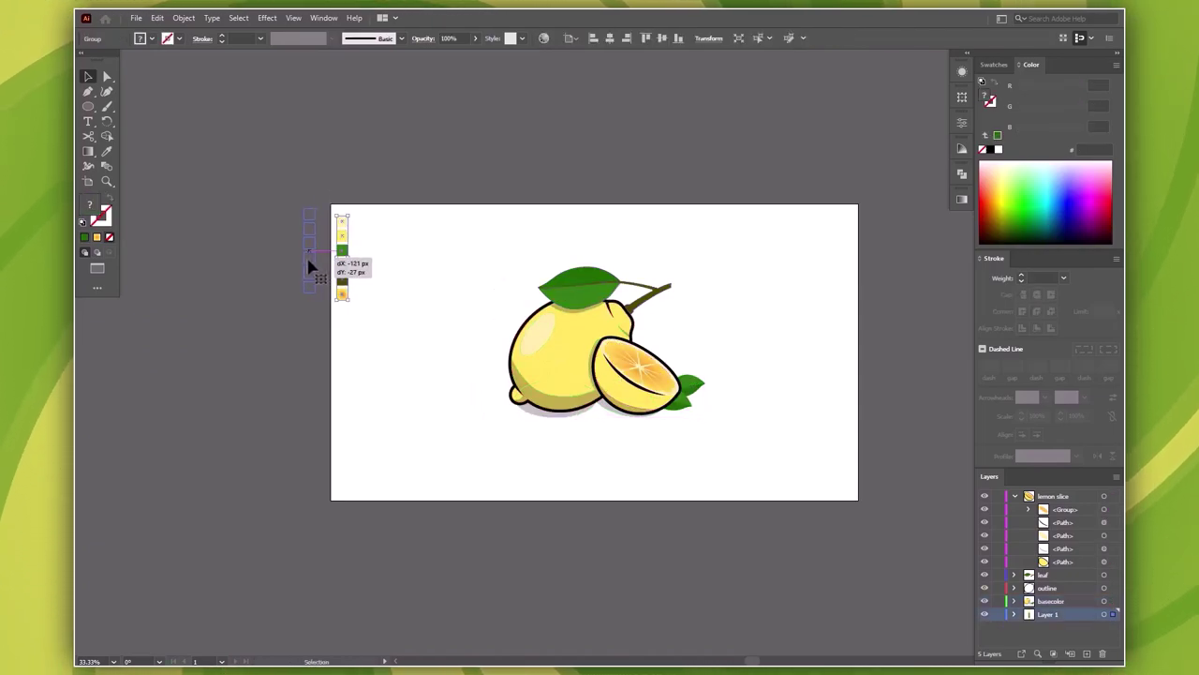
pyautogui.click(393, 284)
# Step: Draw a lemon-yellow rectangle covering the full 1920×1080 artboard as the background
pyautogui.press('i')
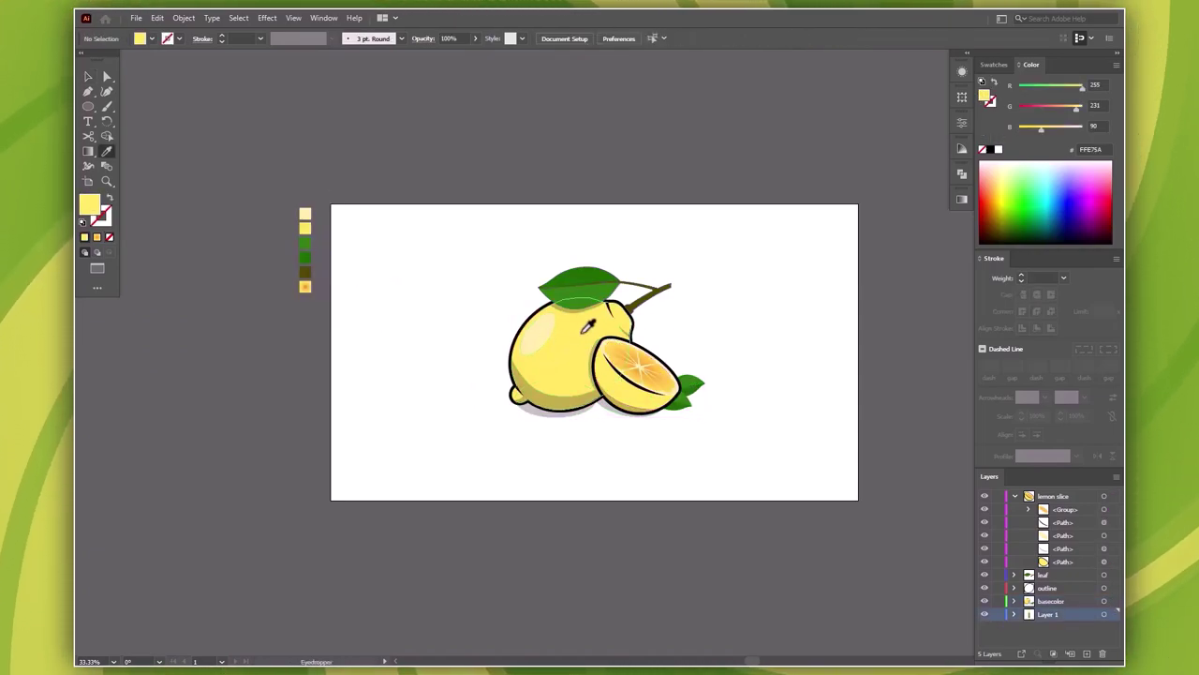
pyautogui.press('m')
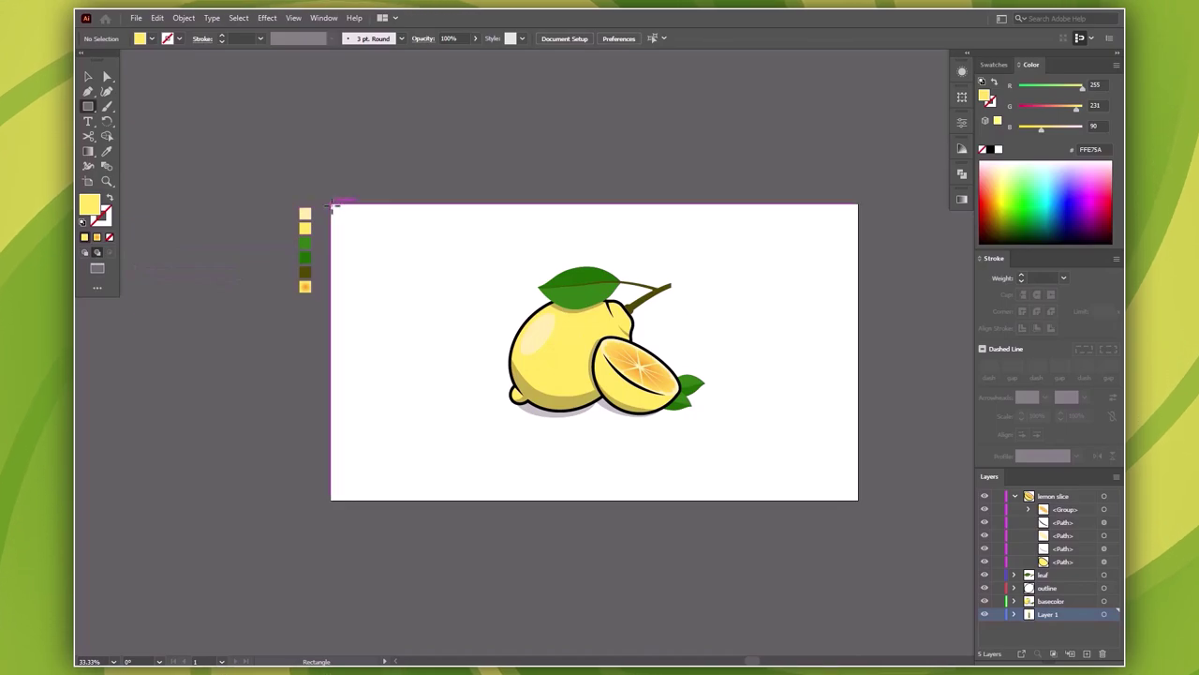
pyautogui.moveTo(332, 205)
pyautogui.mouseDown()
pyautogui.moveTo(356, 238)
pyautogui.moveTo(856, 498)
pyautogui.mouseUp()
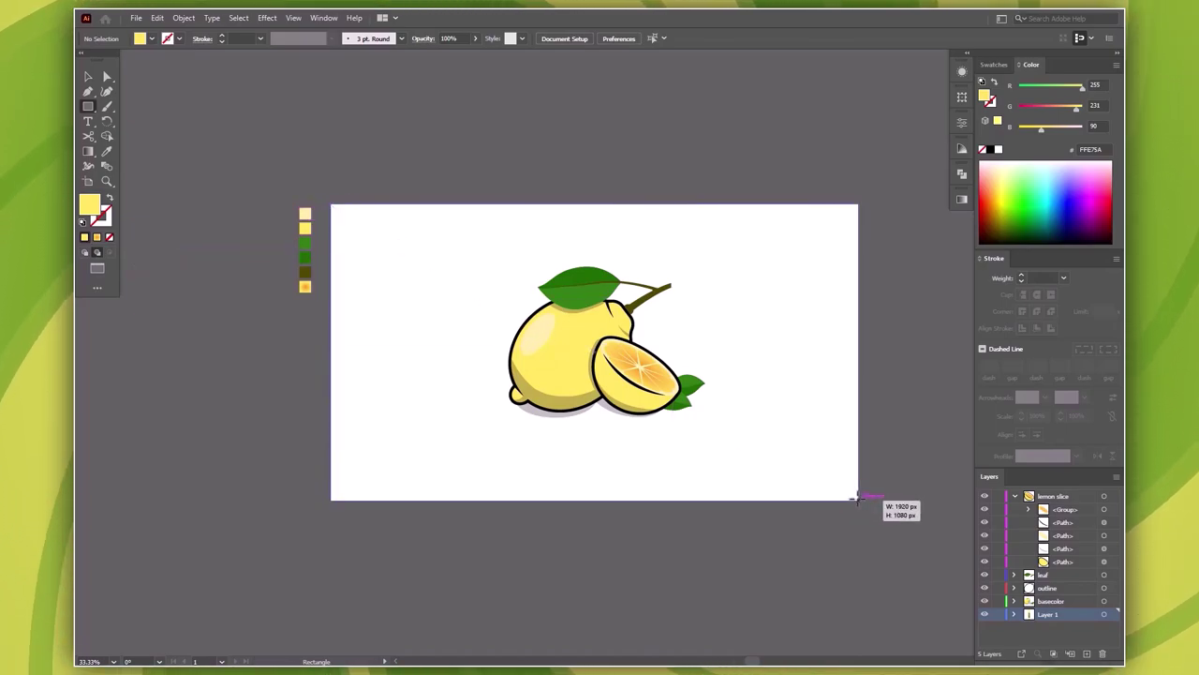
pyautogui.moveTo(856, 497); pyautogui.dragTo(858, 499)
pyautogui.press('v')
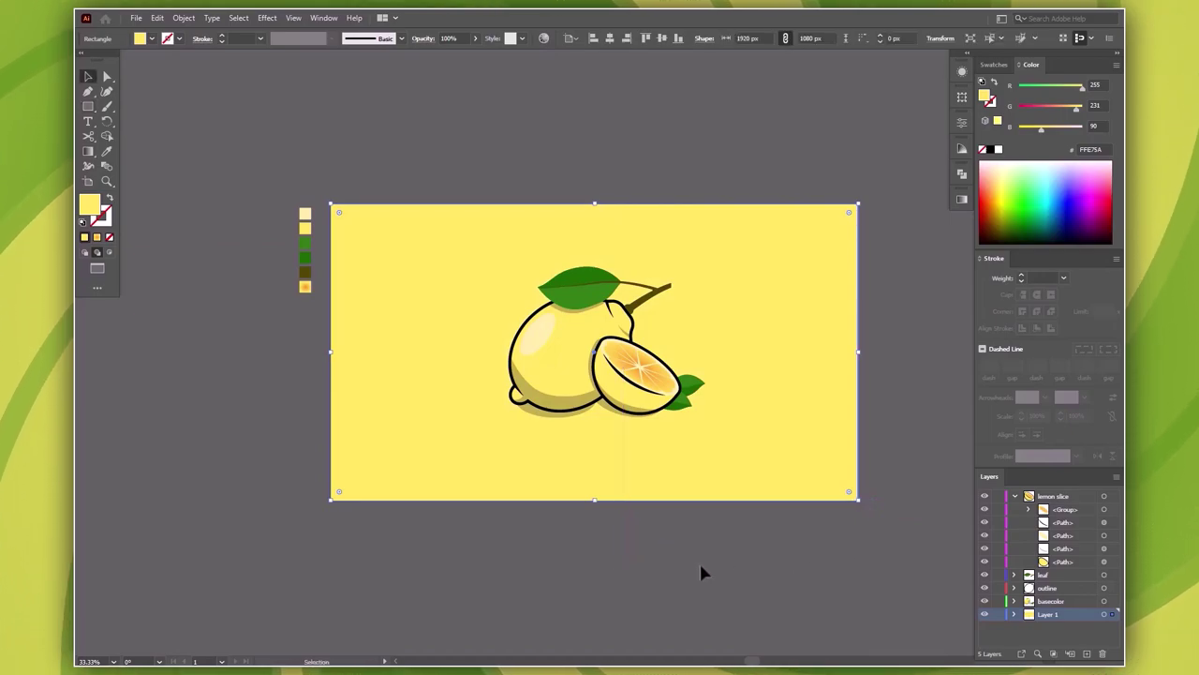
pyautogui.click(698, 570)
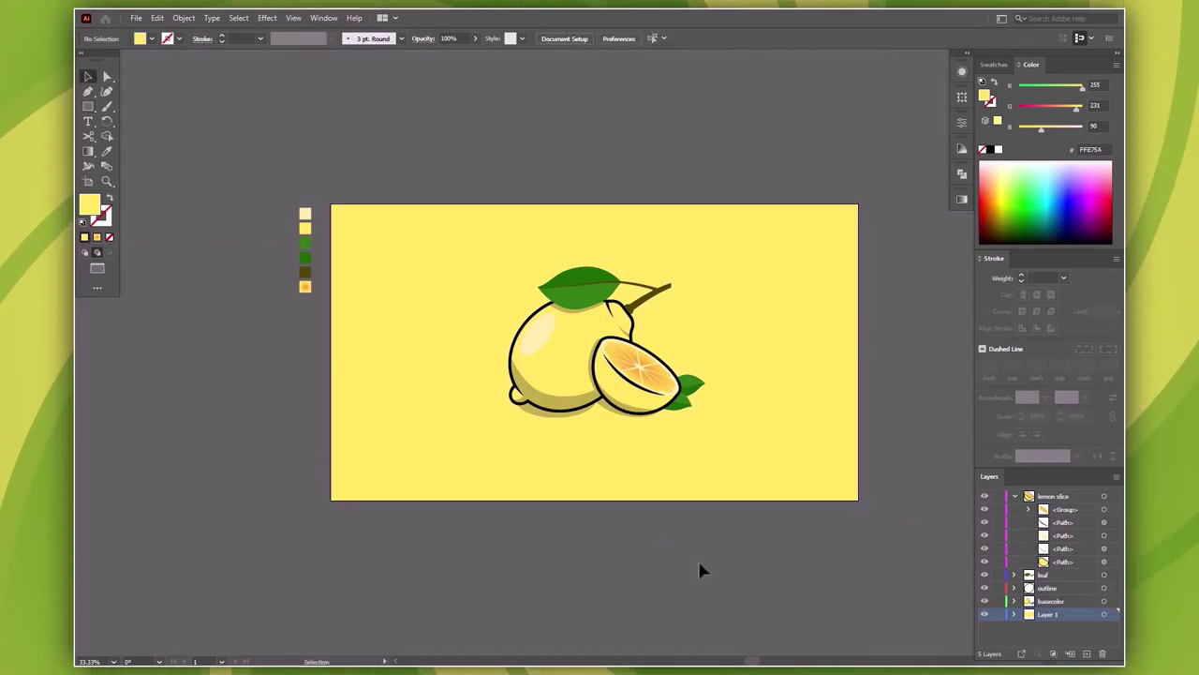